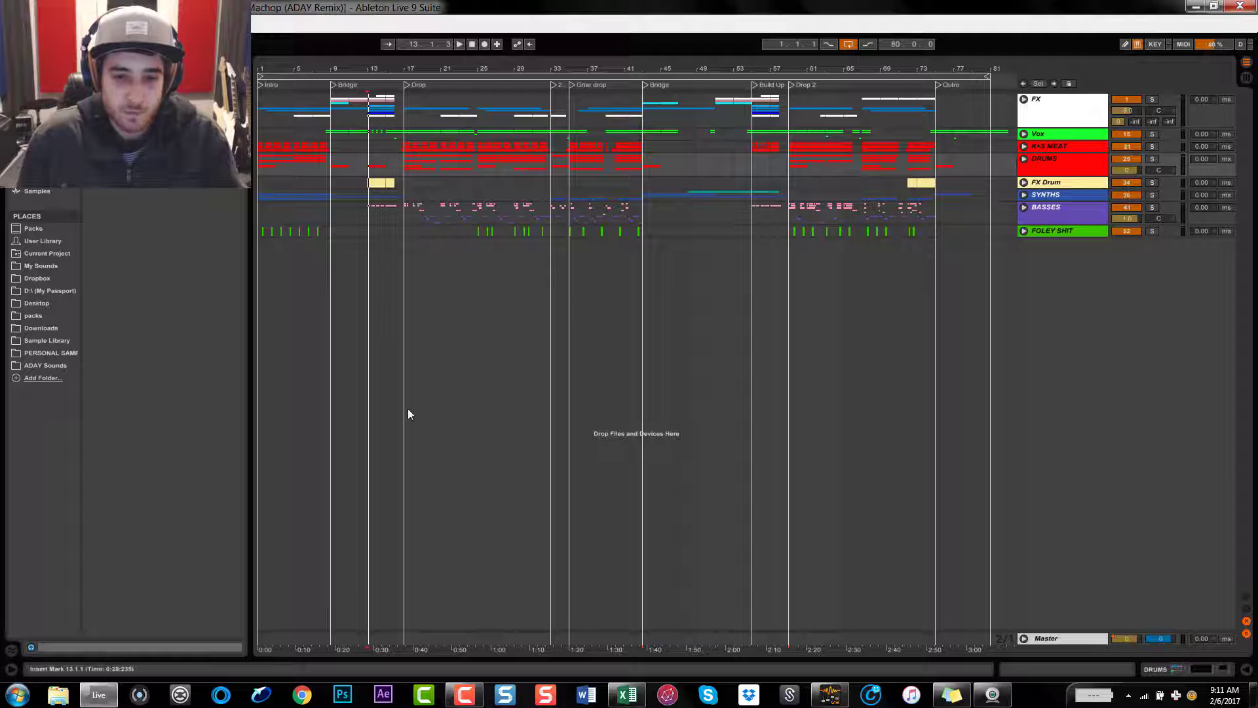
Unfold the Master track to examine its song tempo and volume automation curves, and fold it again
click(1024, 639)
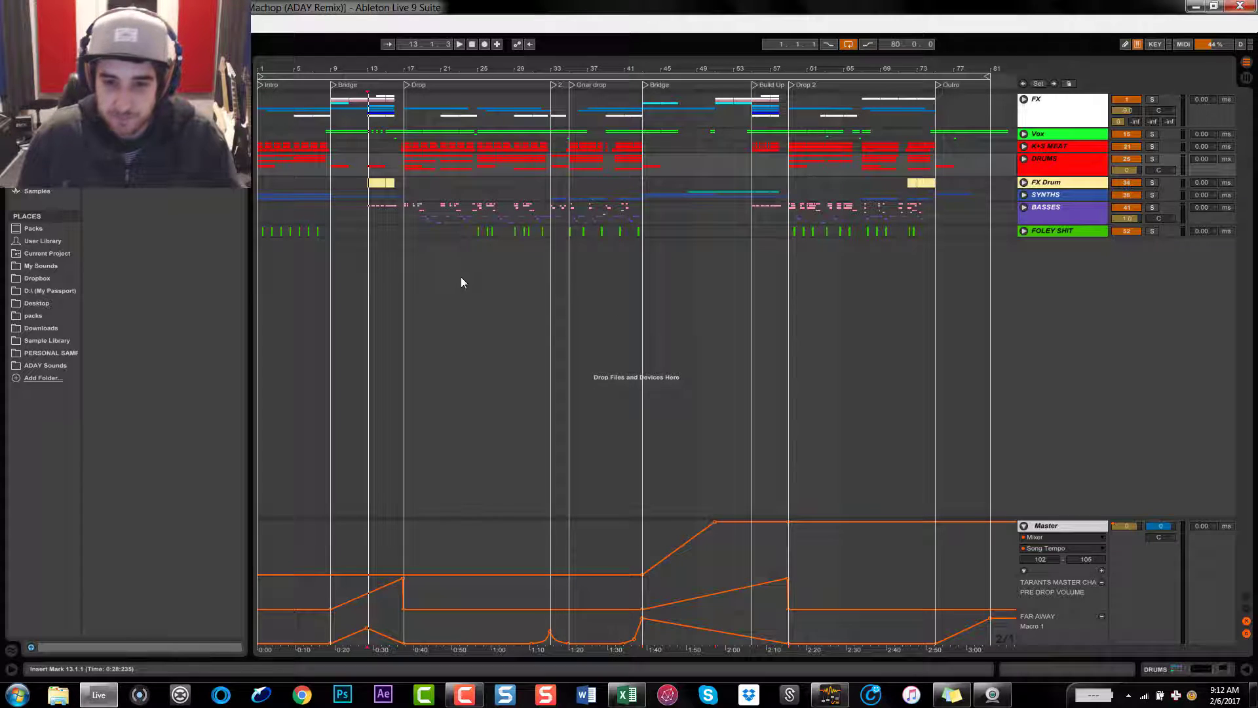
mouse_move(716, 523)
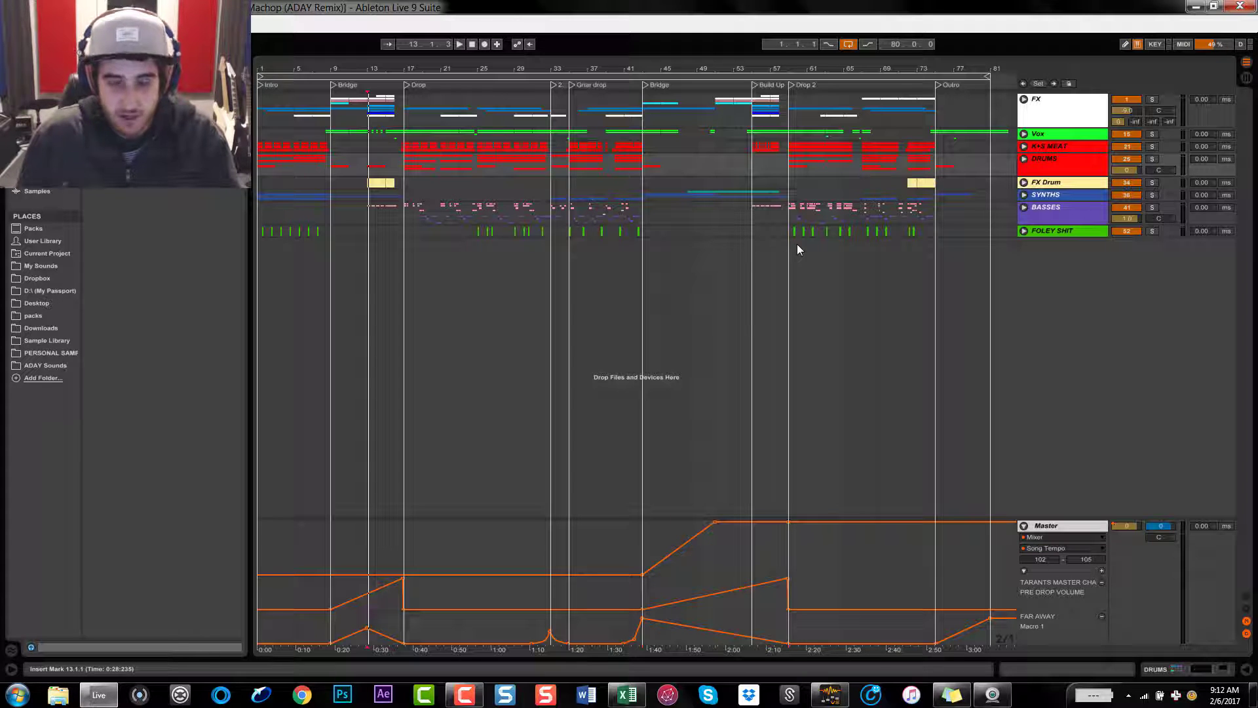
click(1024, 526)
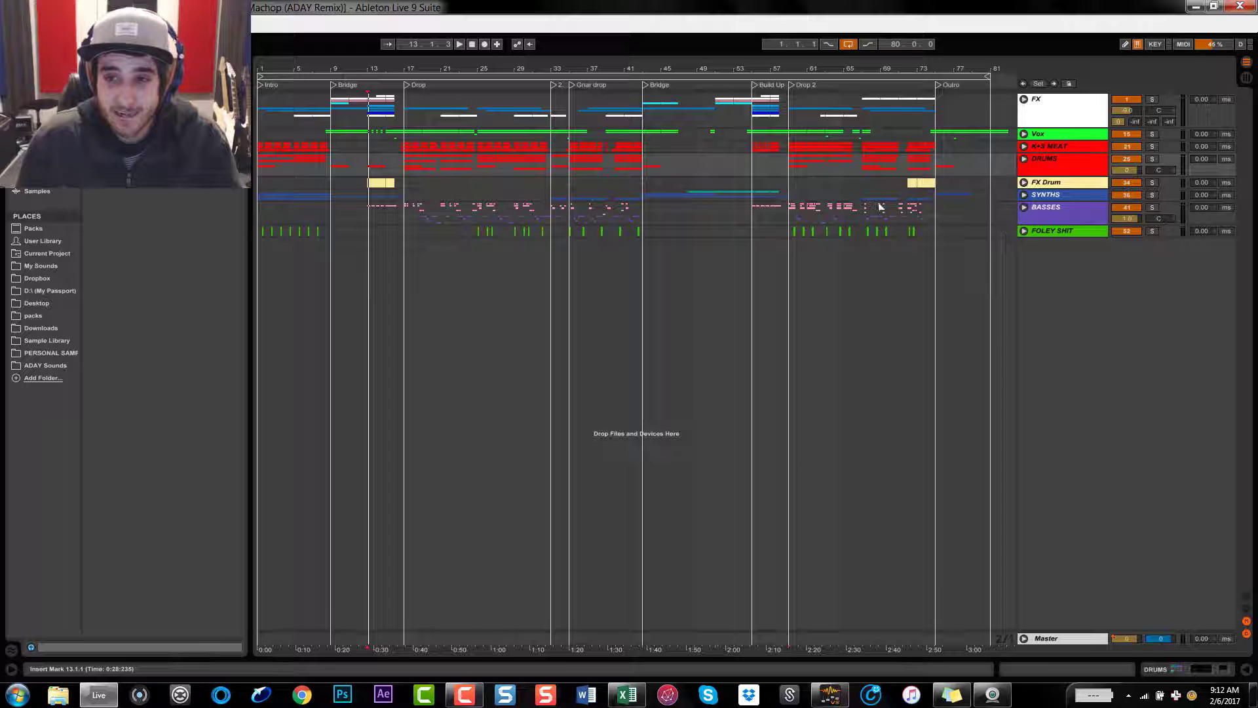
Place the insert marker at bar 13 and listen to the arrangement through the drops up to the following Bridge
click(619, 78)
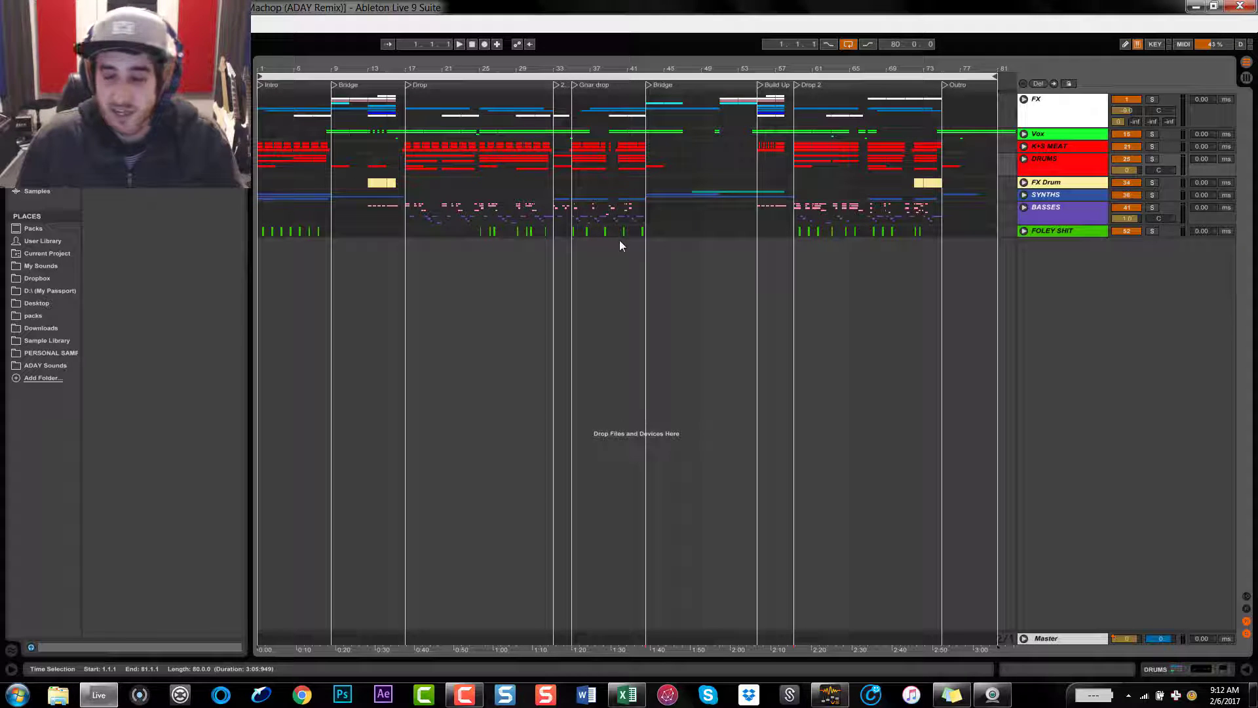
click(368, 165)
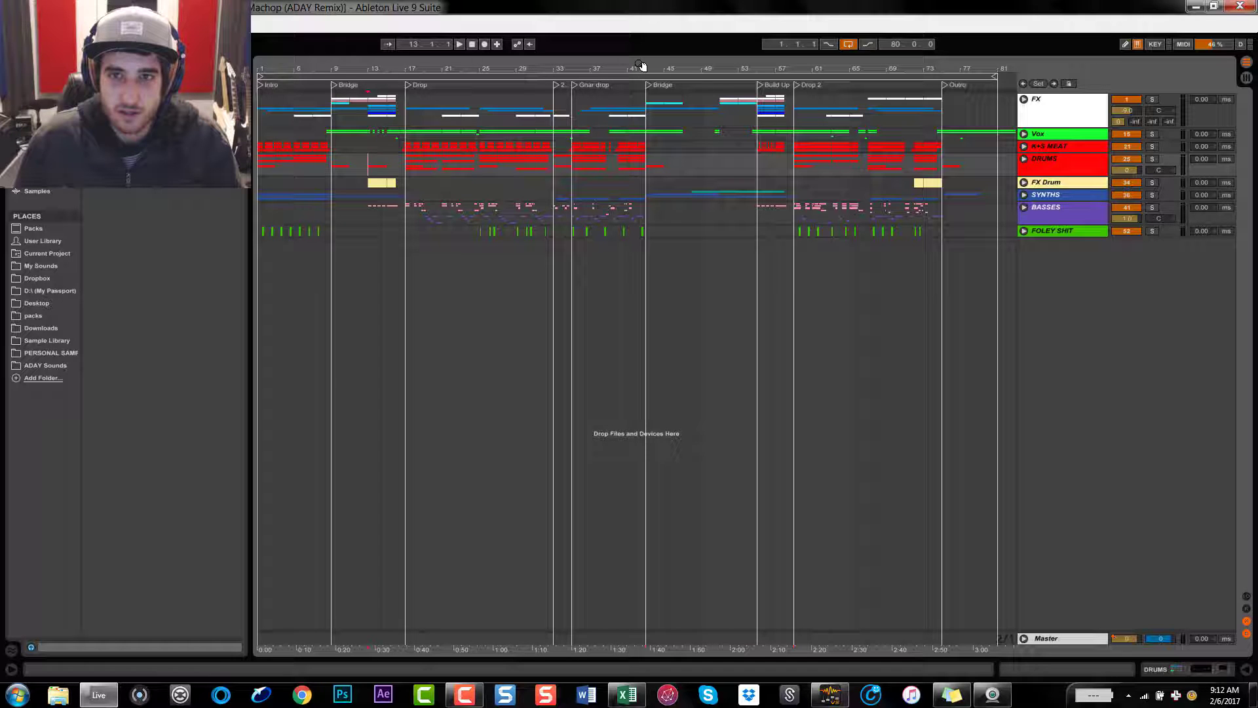
key(space)
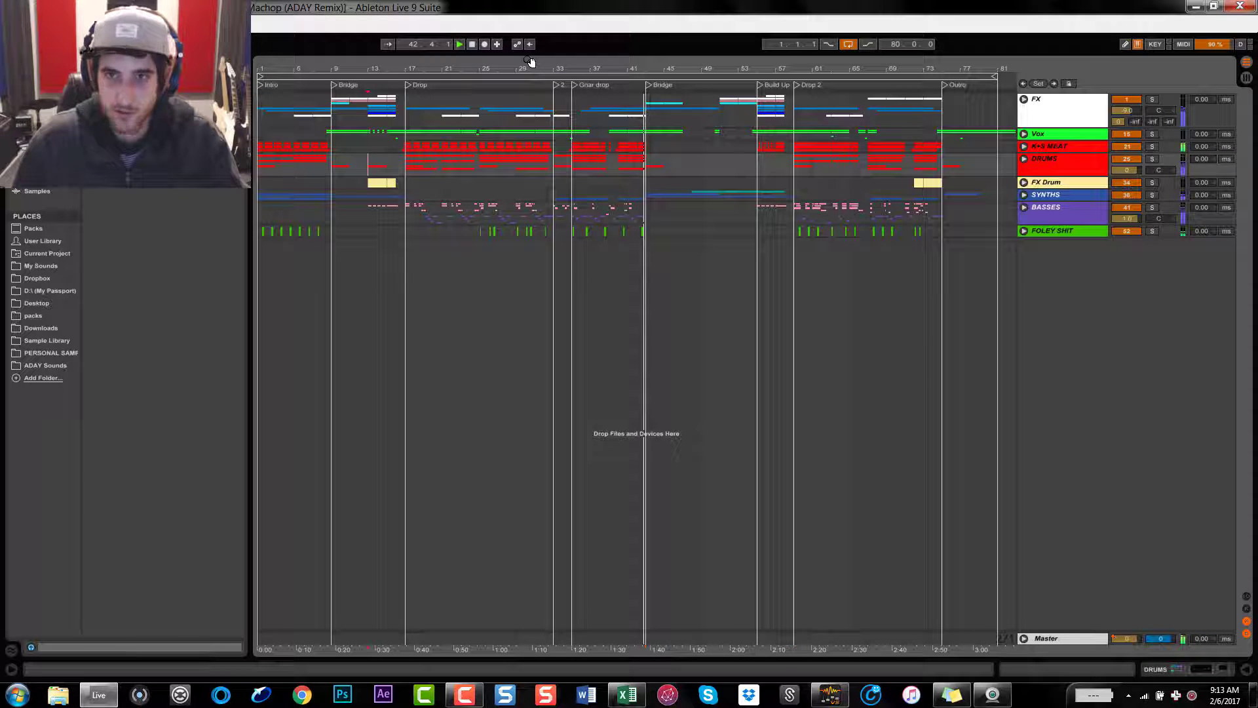
key(space)
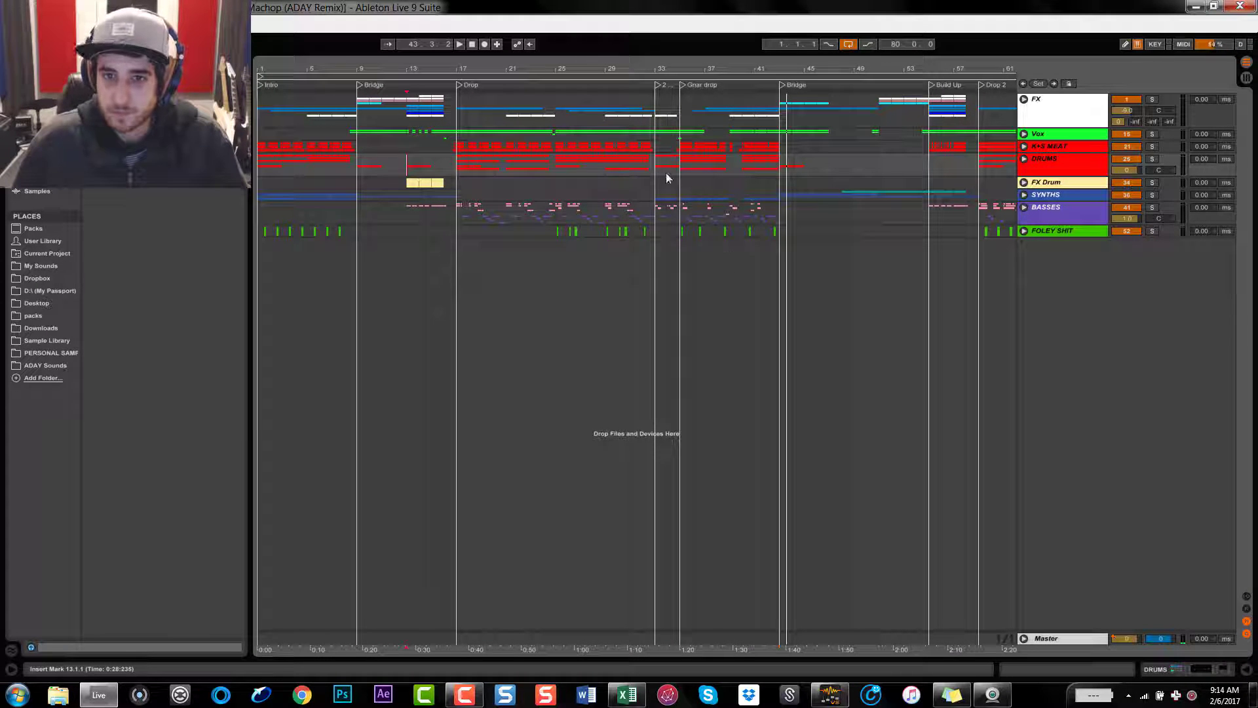
Highlight the 2 Bar TAG span from bar 33 to 35 and place the insert marker at its start on the FX track
drag(669, 57, 666, 108)
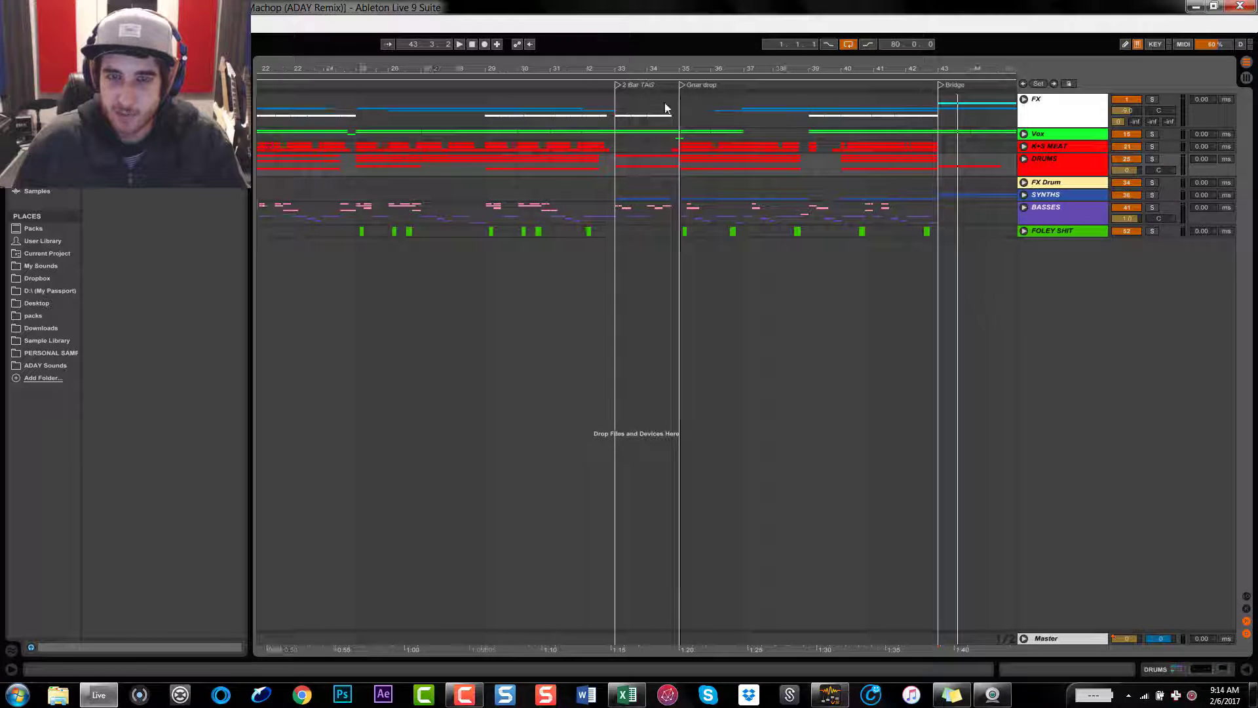
drag(617, 184, 677, 180)
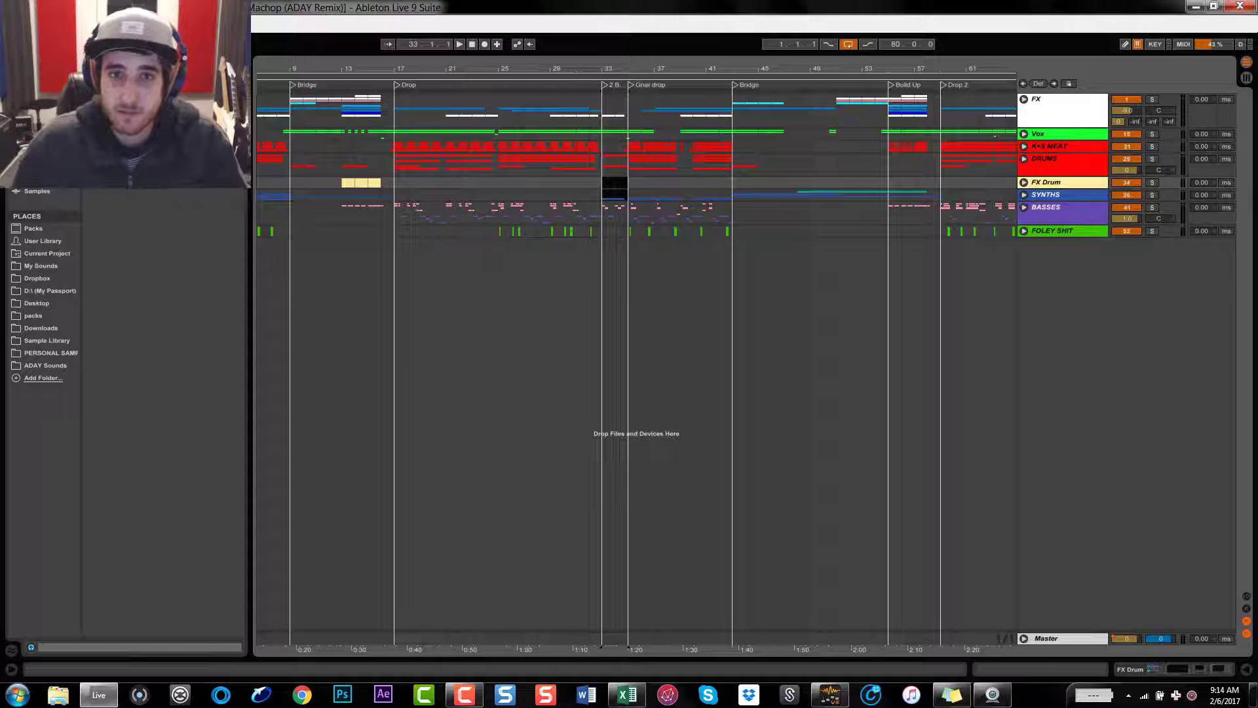
drag(627, 68, 587, 60)
click(597, 76)
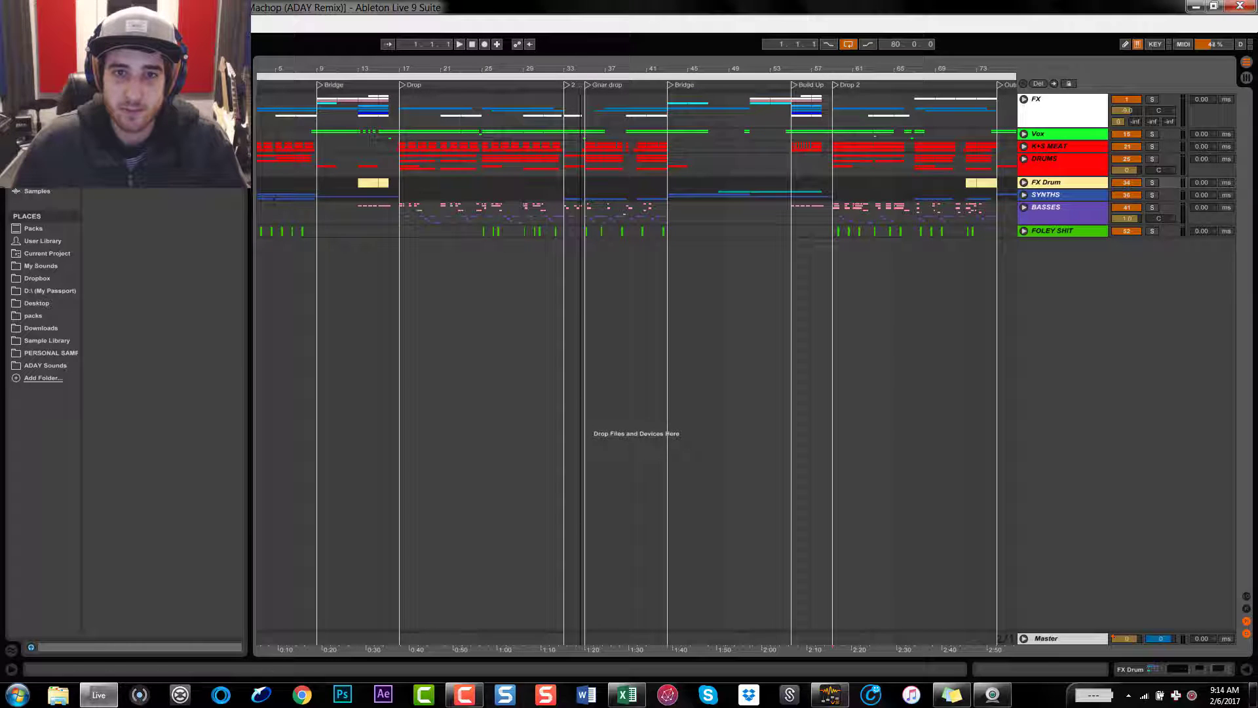
click(571, 110)
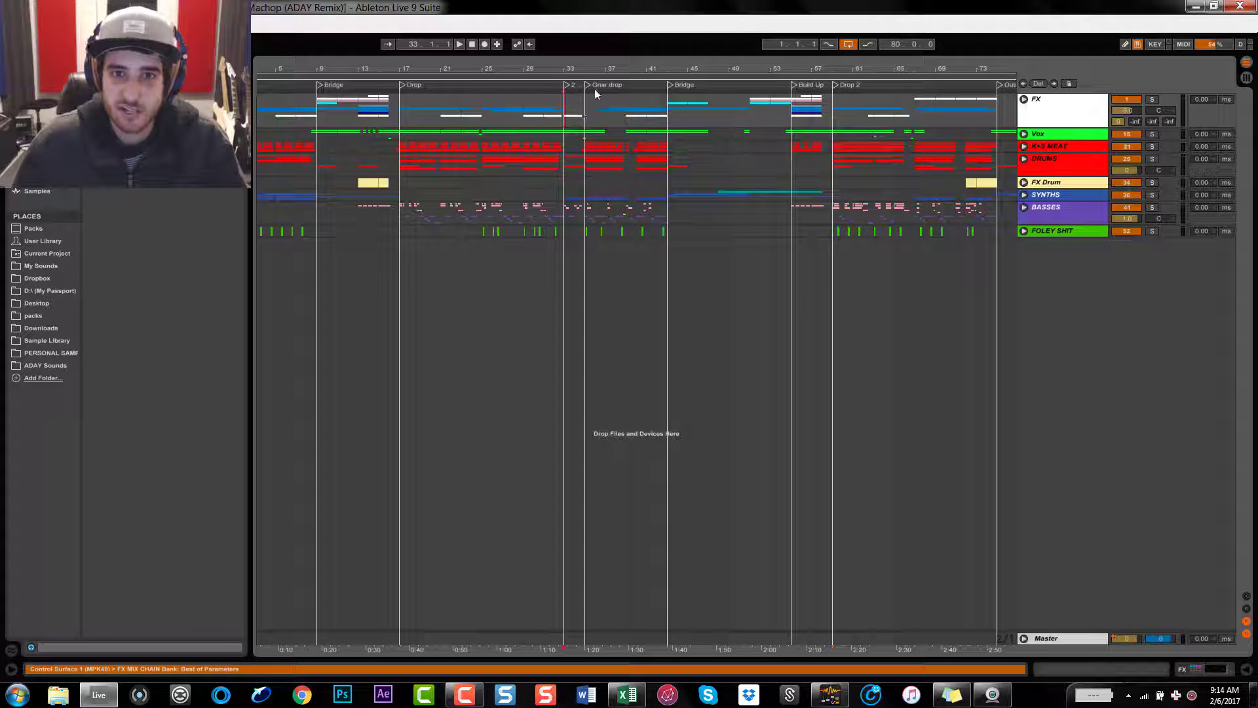
drag(612, 64, 612, 58)
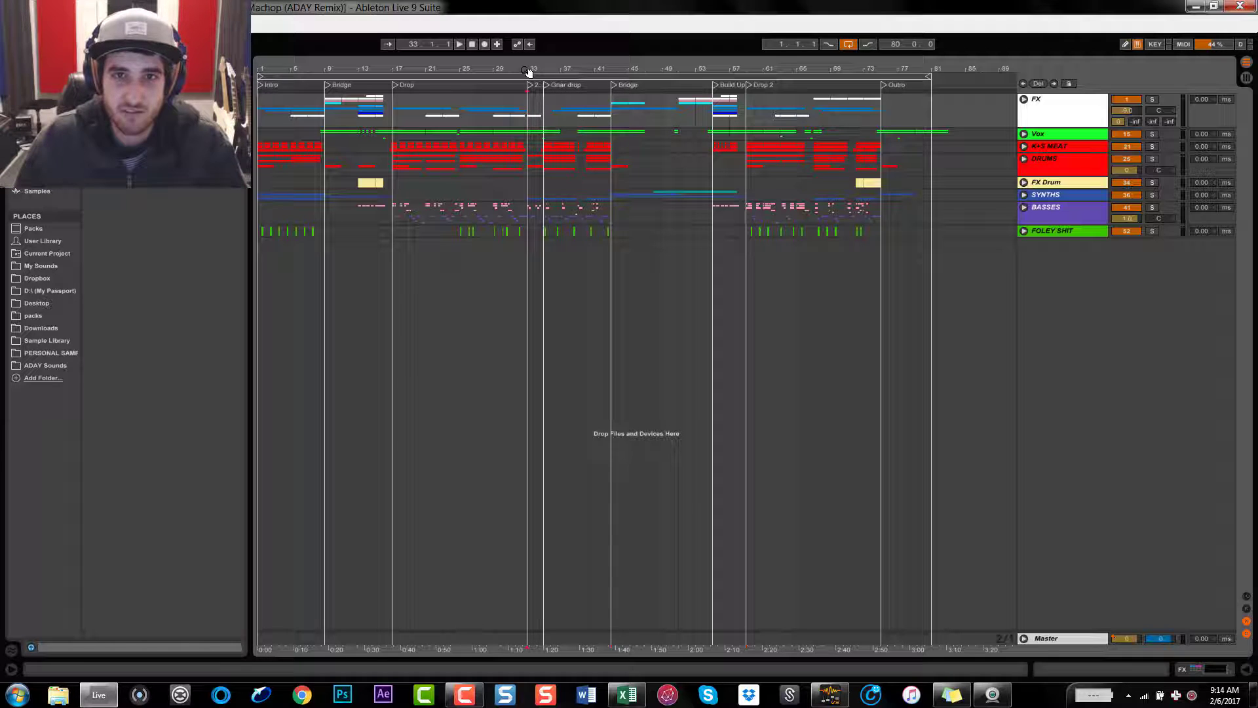
Play the end of the drop from bar 29 leading into the 2 Bar TAG
drag(528, 71, 550, 118)
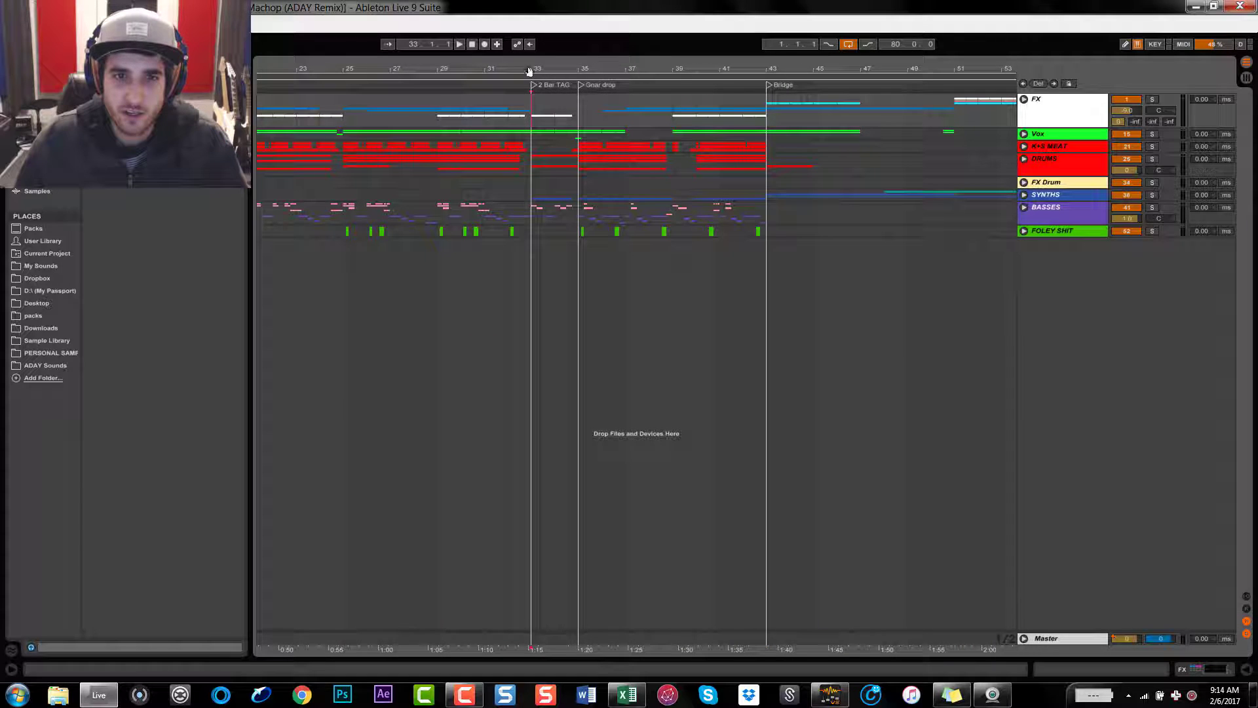
click(507, 116)
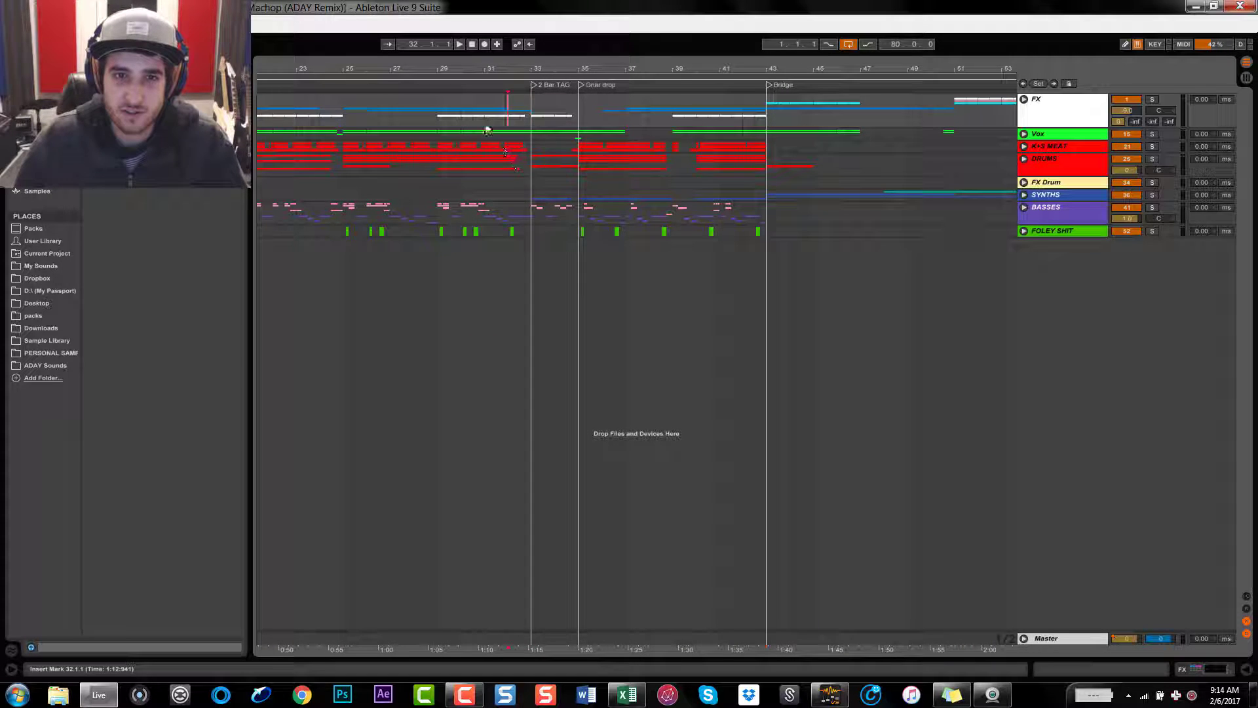
click(451, 116)
key(space)
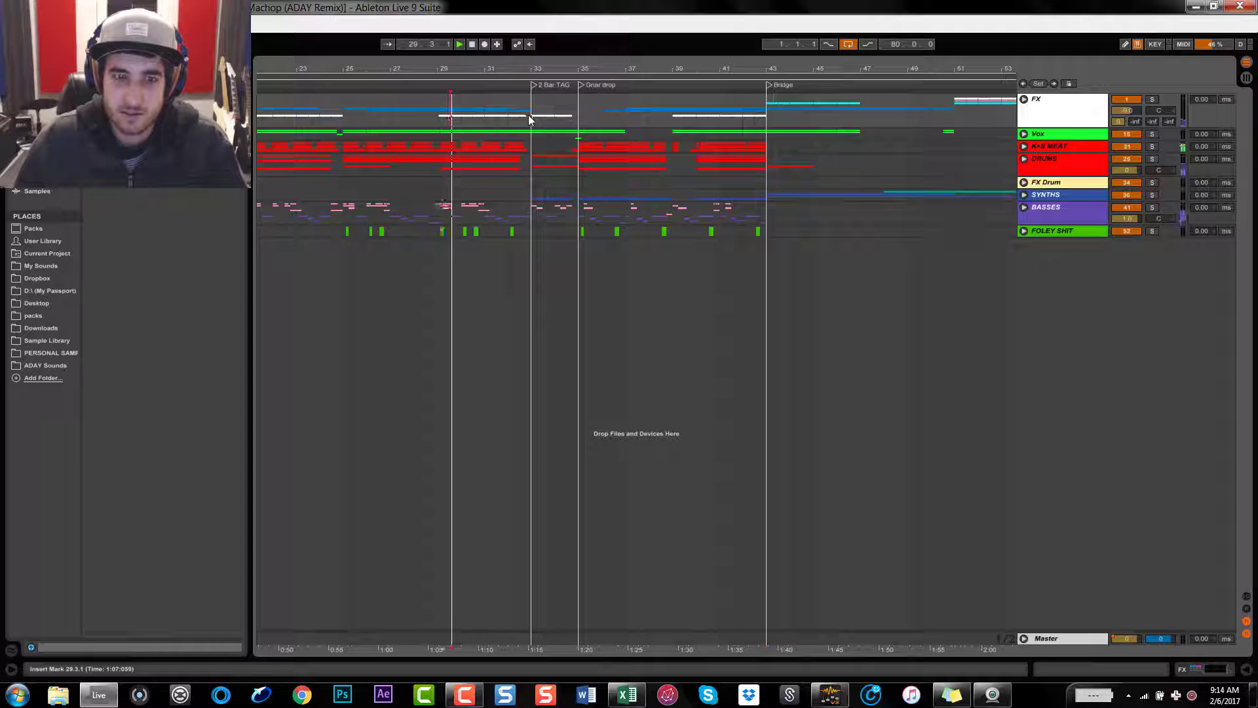
Try deleting the time of the 2 Bar TAG from bar 33 to 35, audition the direct transition, and restore it
click(580, 116)
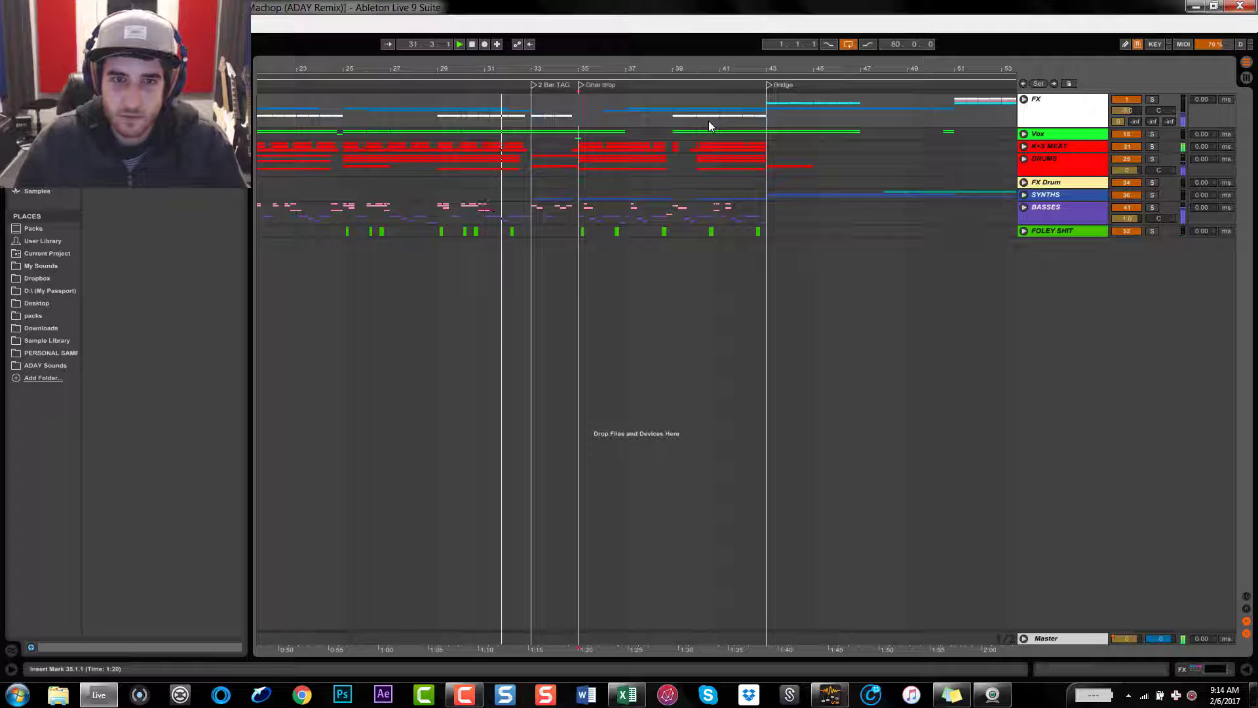
drag(577, 167, 531, 169)
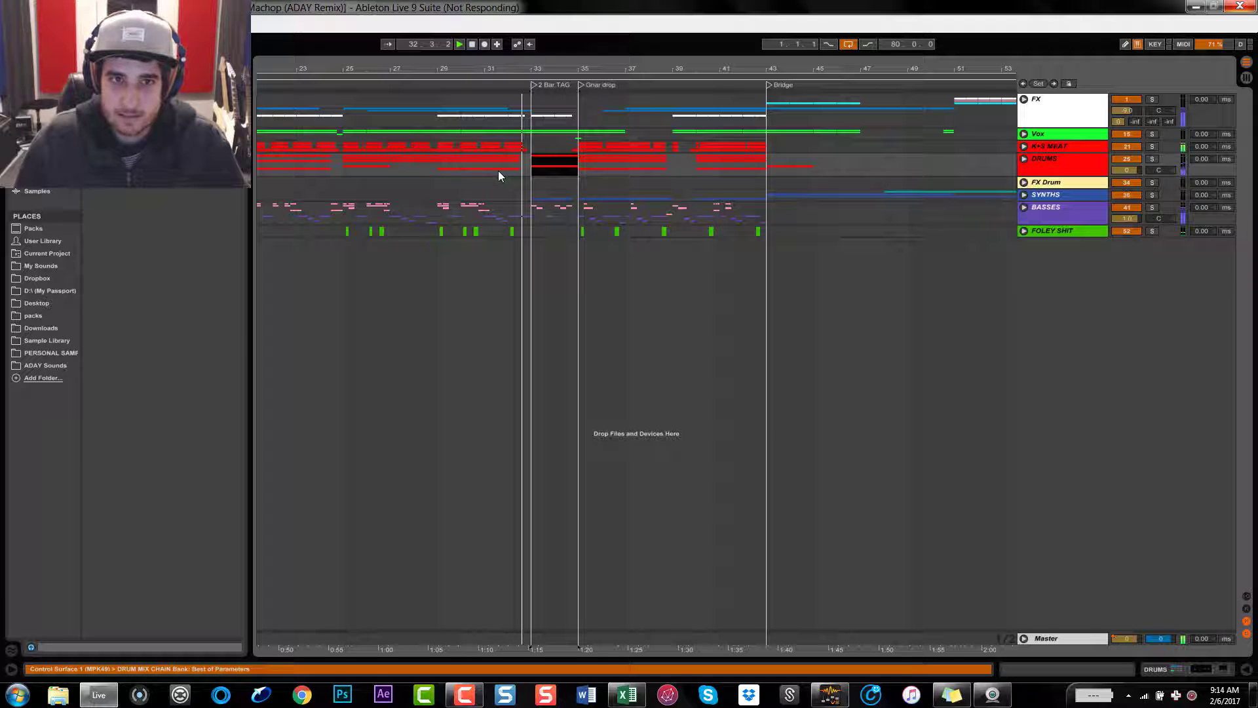
click(487, 92)
key(space)
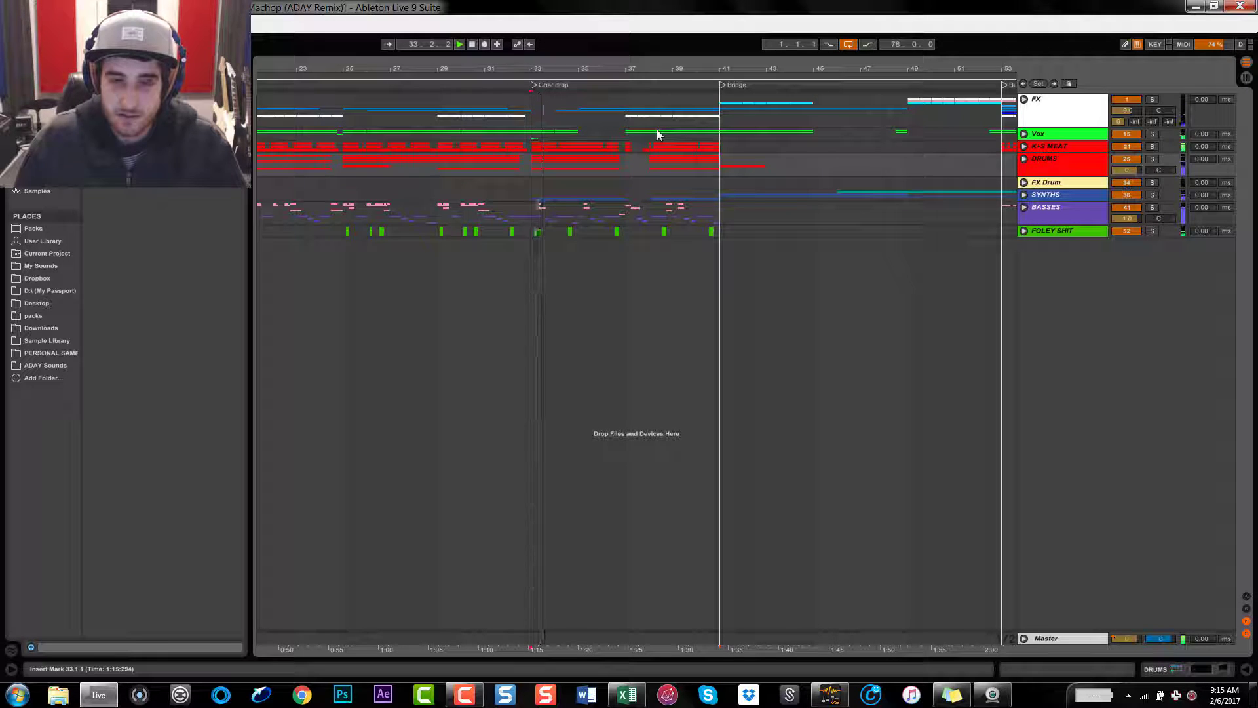
key(space)
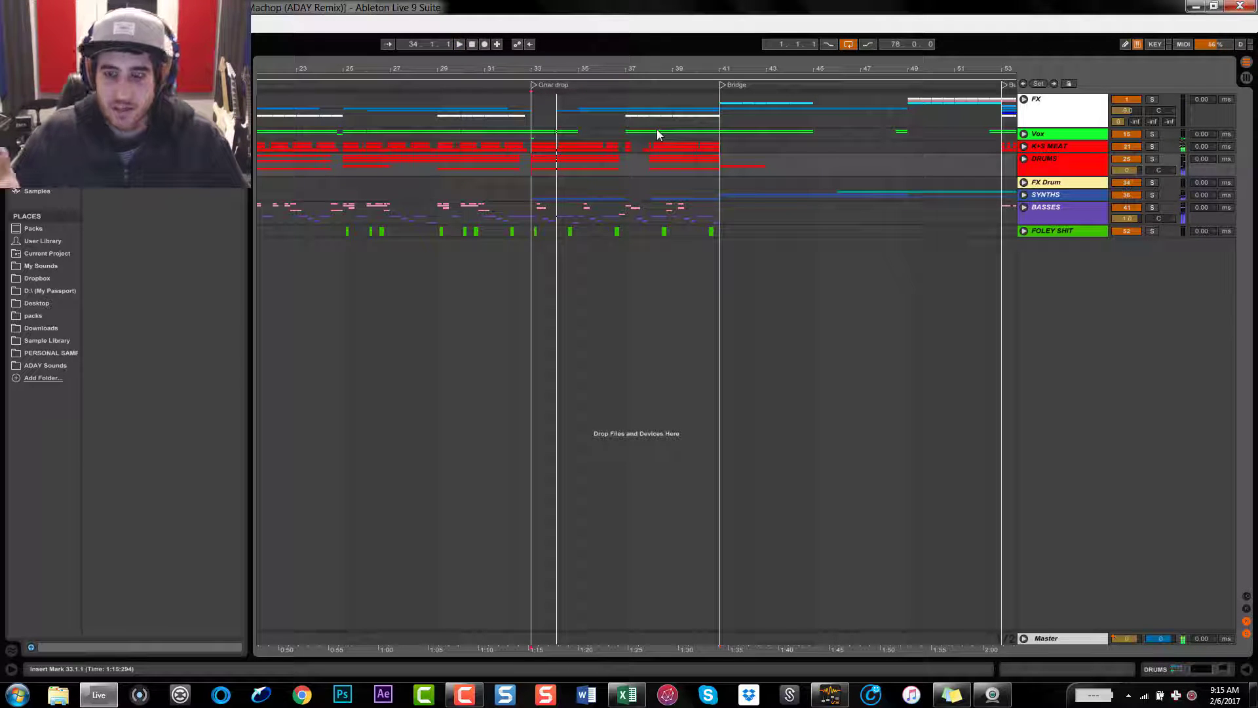
key(ctrl+z)
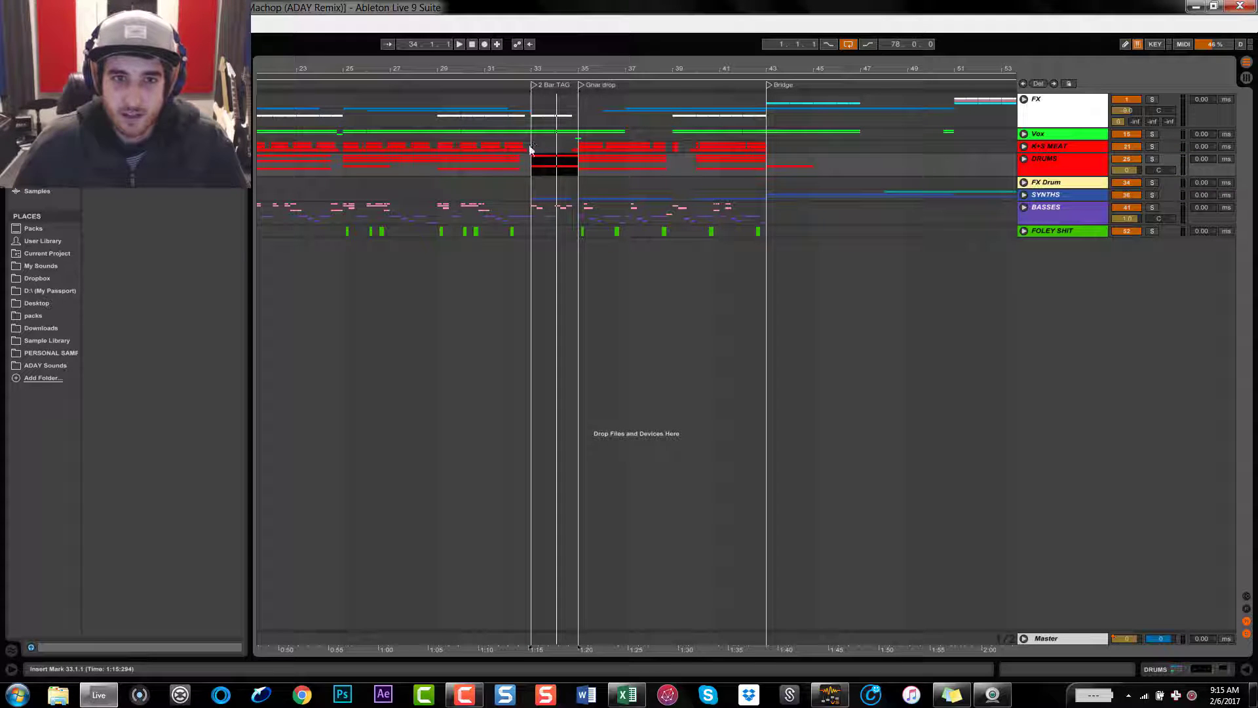
Try deleting the drop's last two bars, 31 to 33, audition the transition from bar 25, and restore them
drag(531, 148, 488, 152)
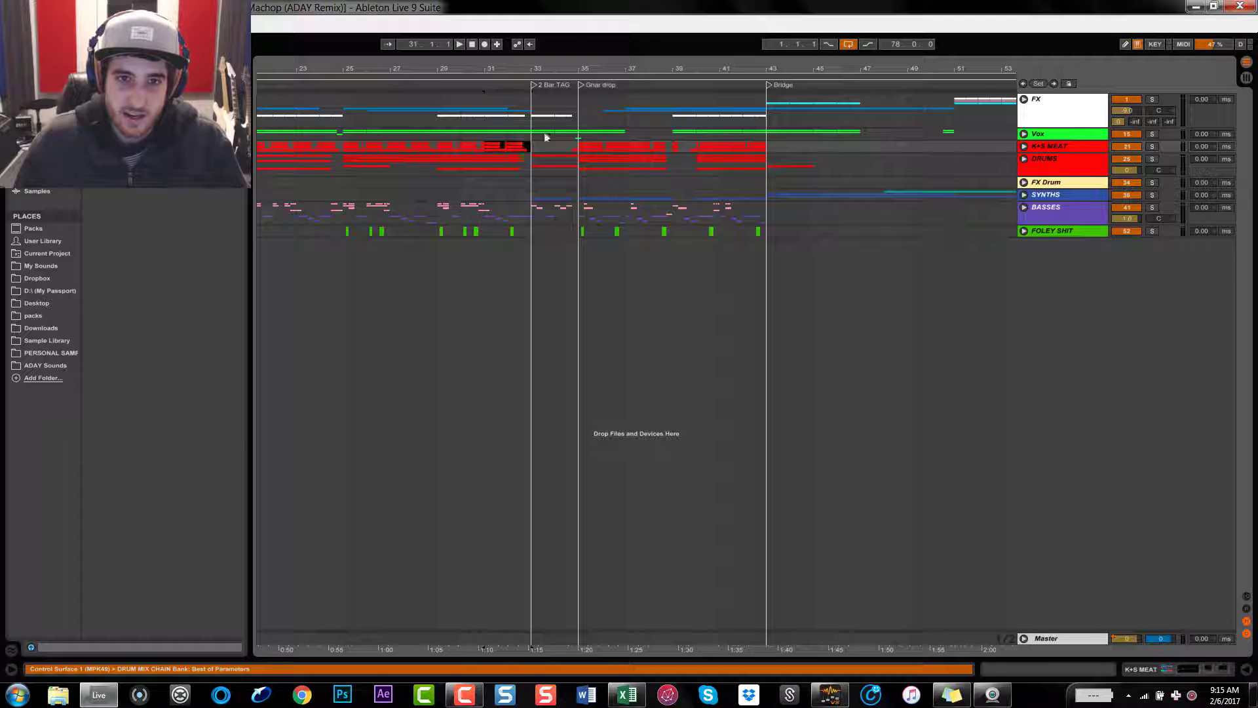
key(ctrl+shift+Delete)
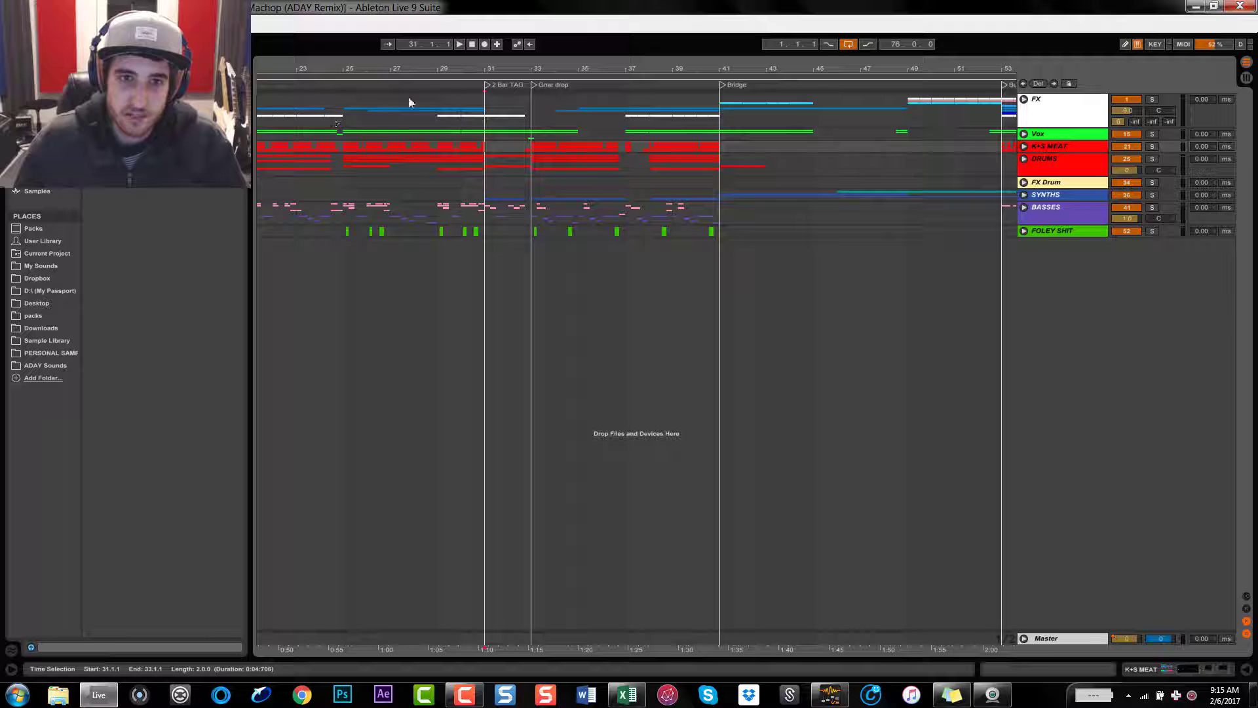
click(343, 101)
key(space)
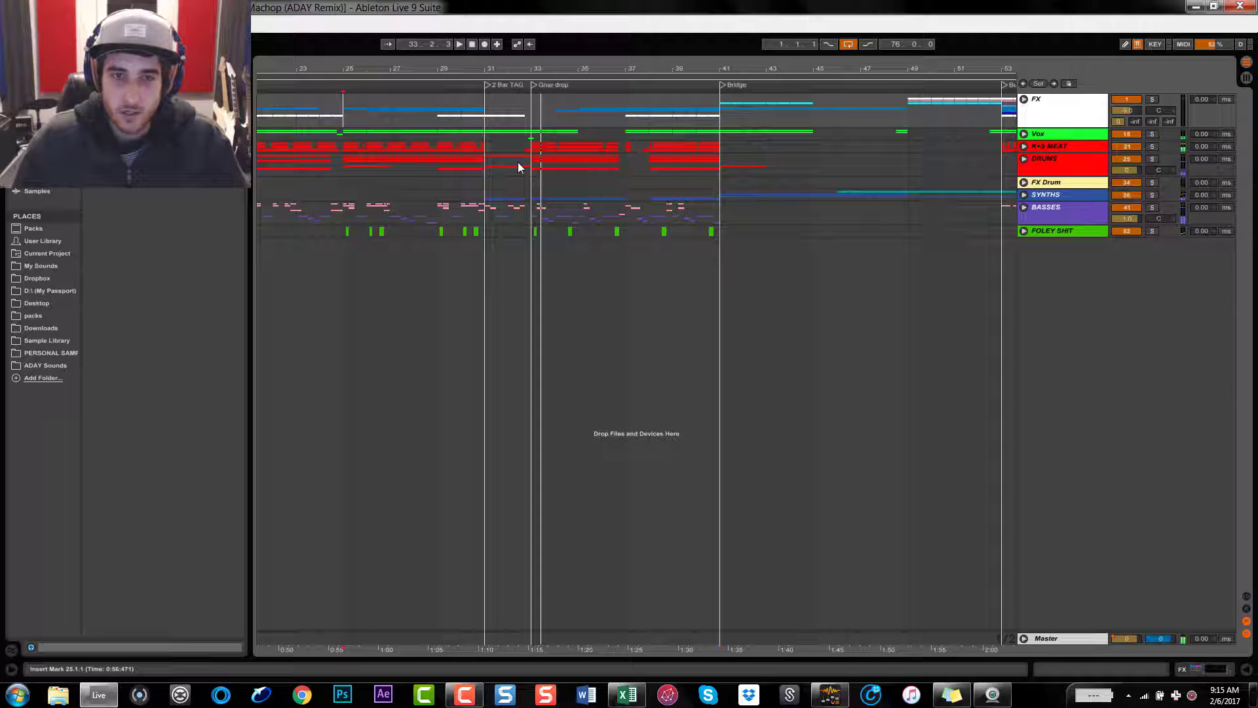
key(ctrl+shift+d)
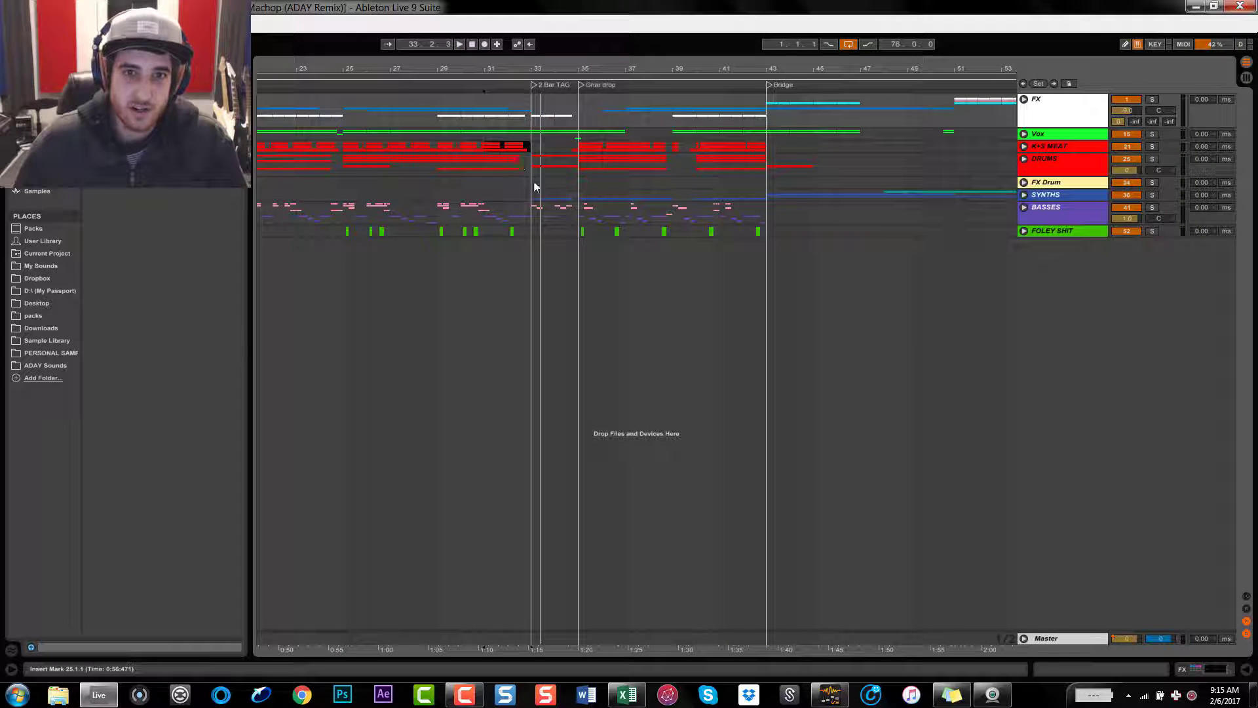
Highlight the FX clips over the 2 Bar TAG and the DRUMS clips across the Gnar drop to compare the sections
click(534, 186)
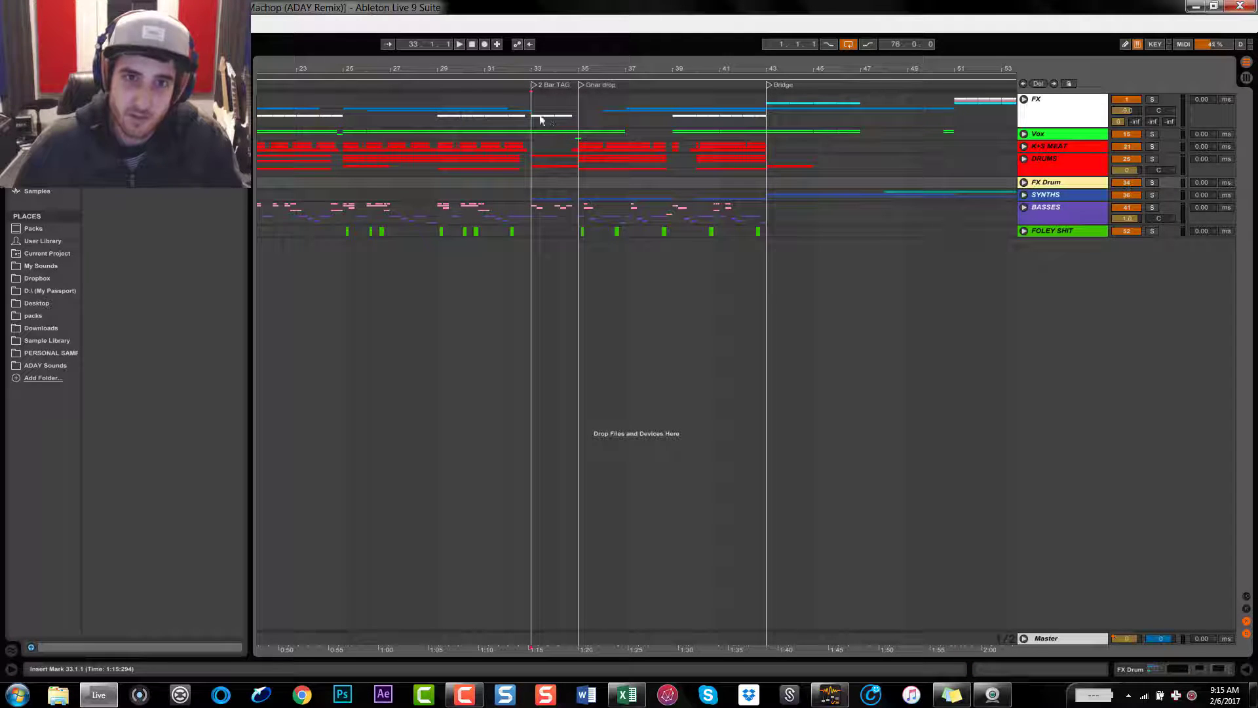
drag(539, 108, 577, 123)
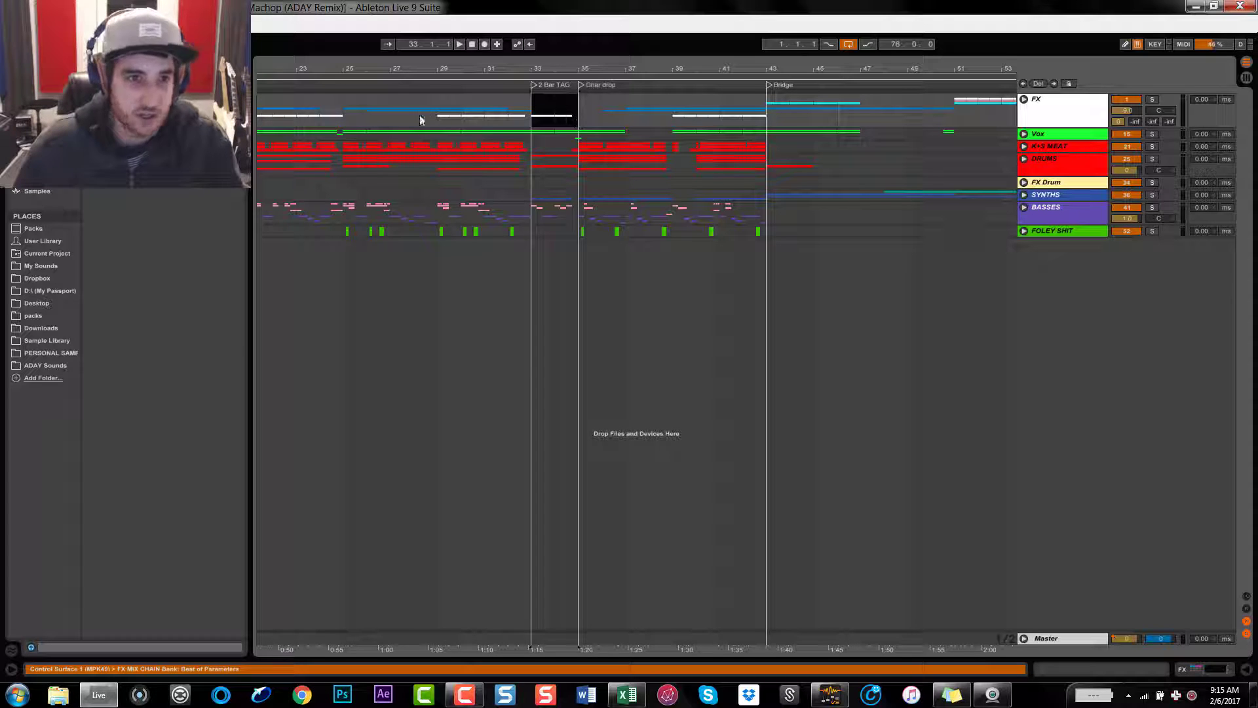
drag(486, 117, 624, 125)
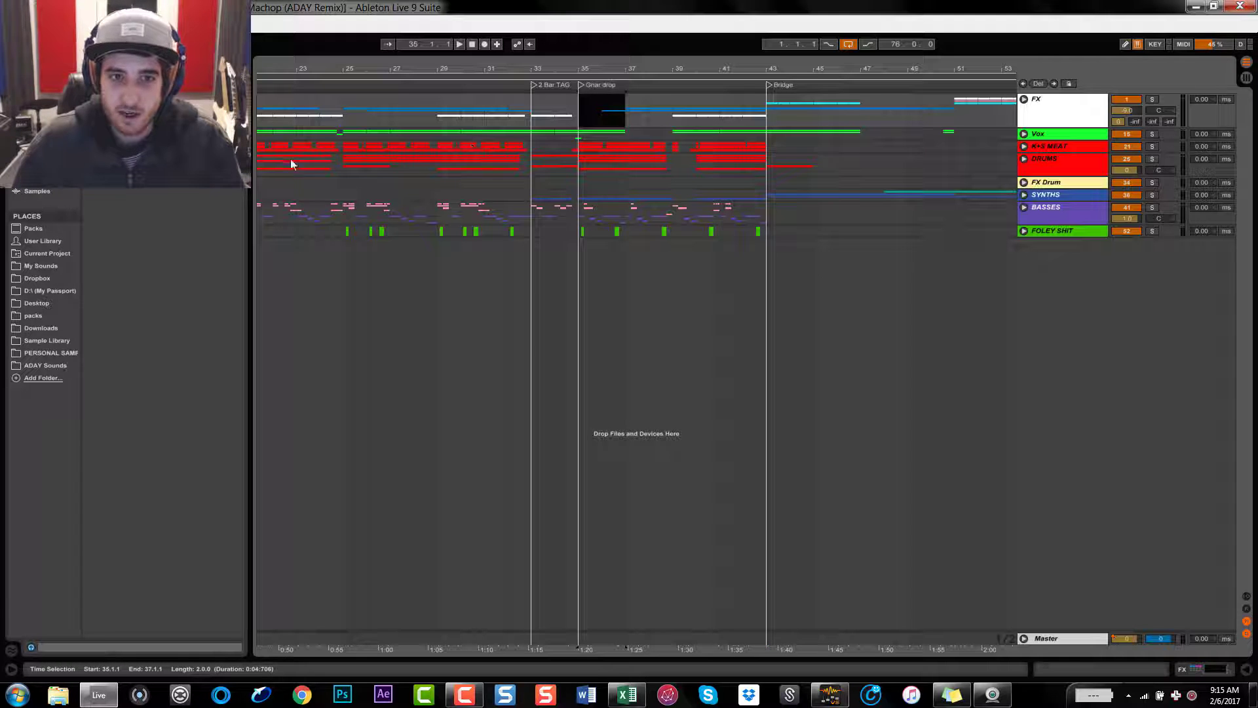
drag(344, 161, 532, 161)
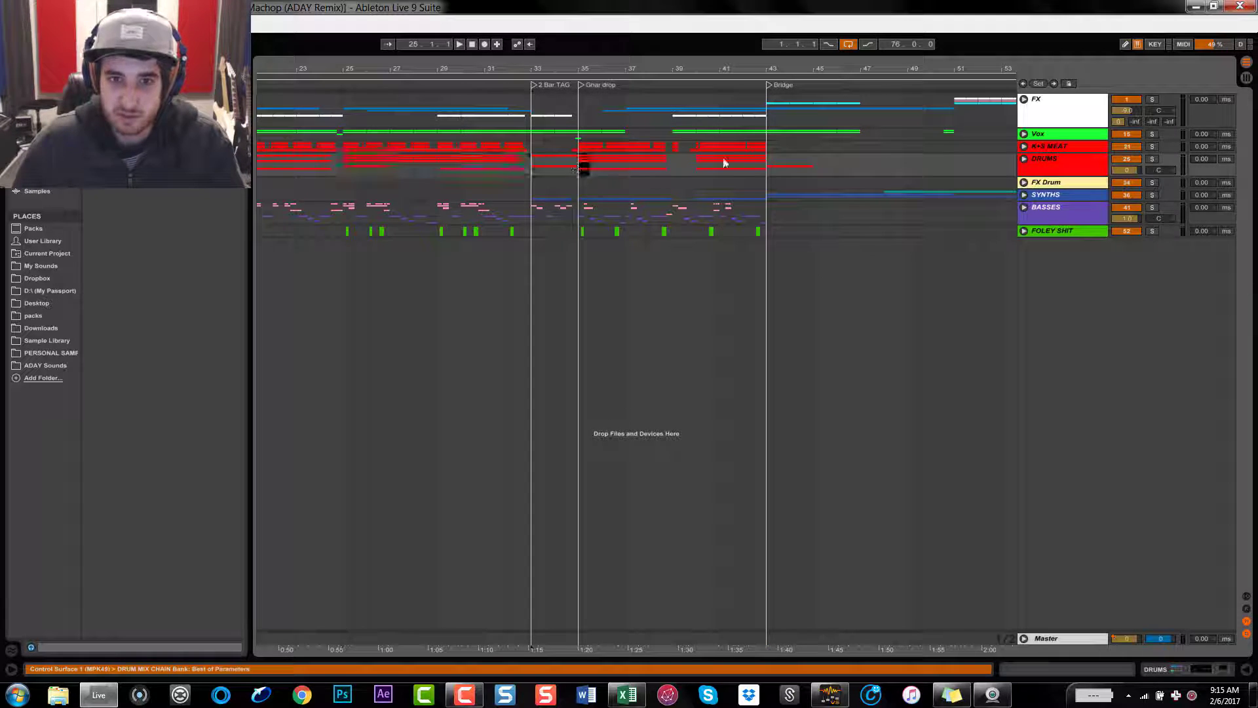
drag(724, 162, 764, 160)
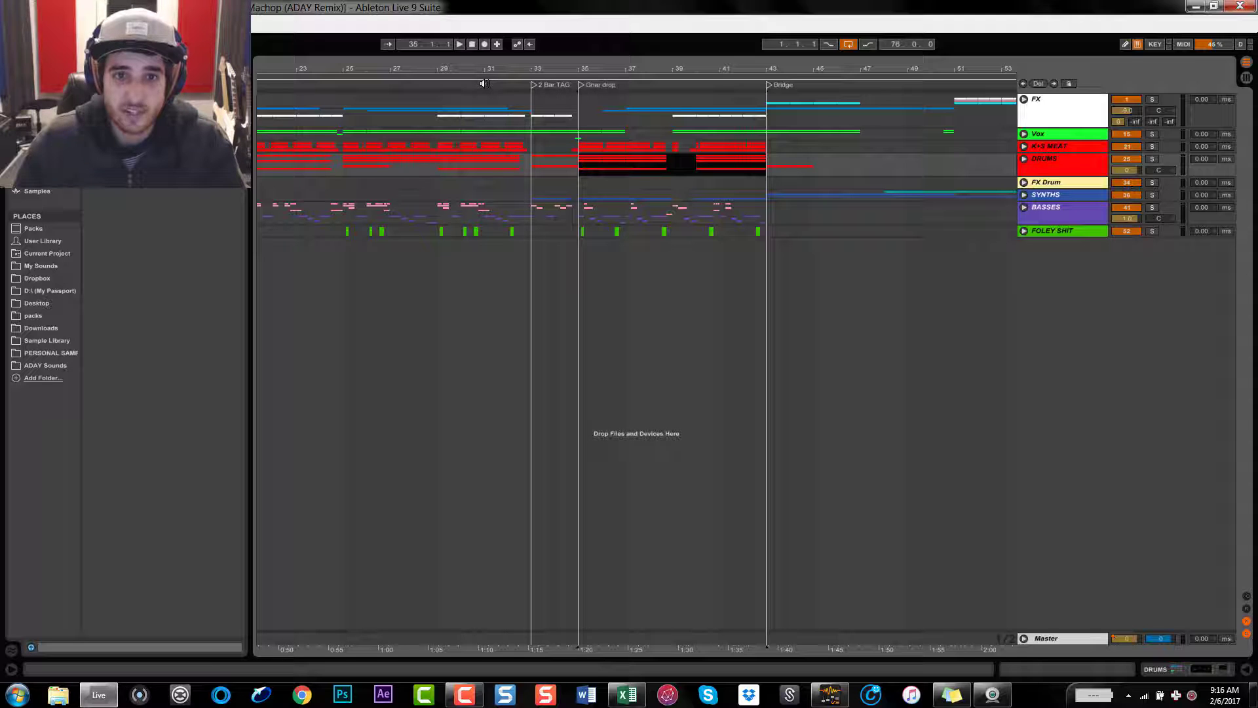
drag(529, 107, 577, 108)
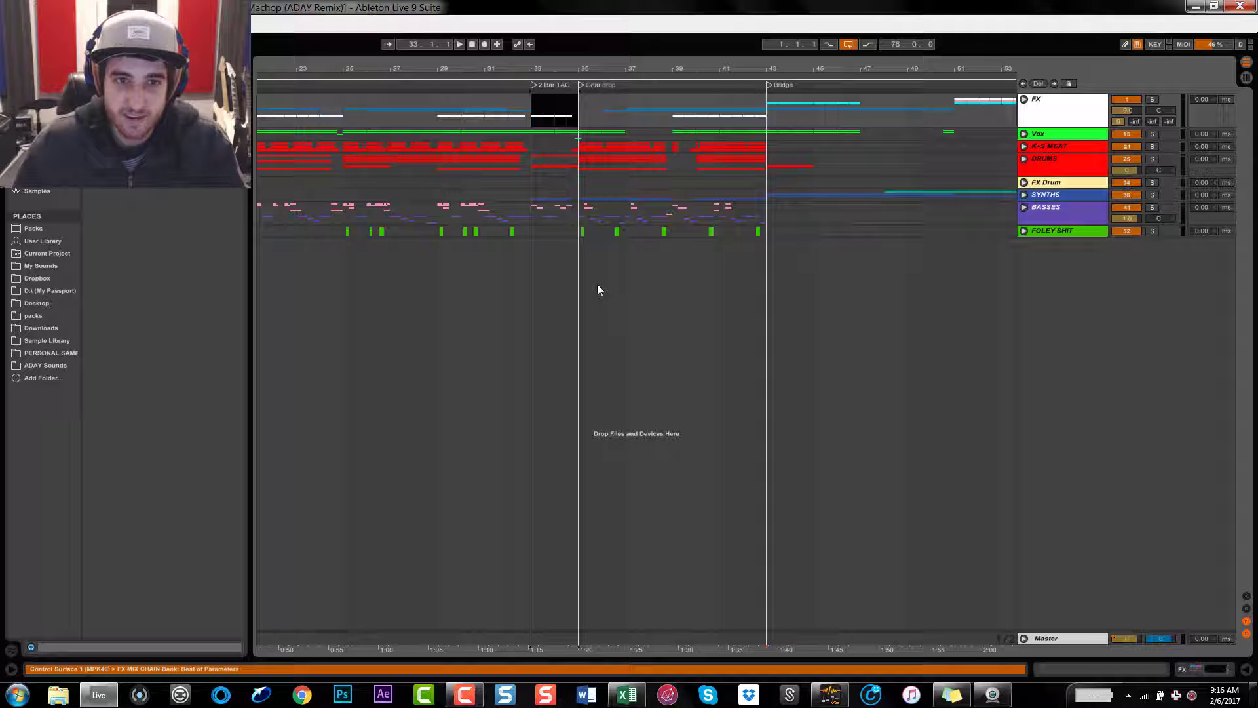
Play from bar 25 through the 2 Bar TAG into the Gnar drop, and return to an overview of the arrangement
click(338, 81)
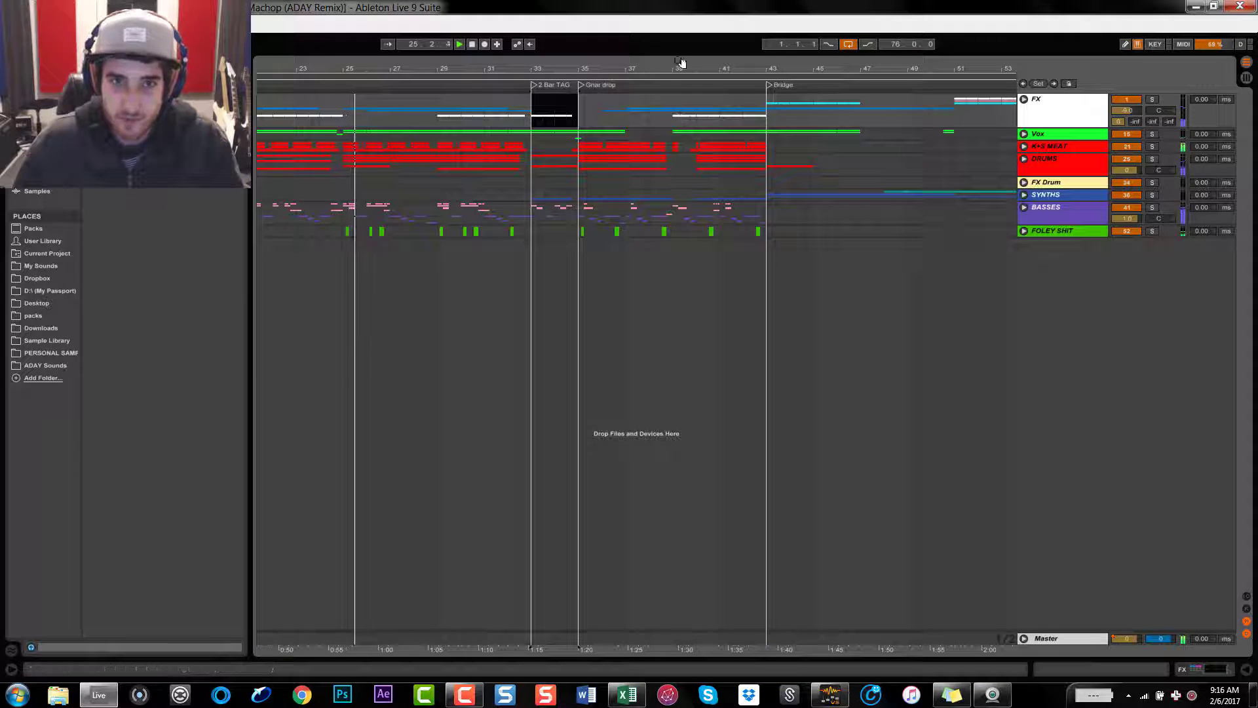
drag(676, 65, 624, 66)
click(520, 257)
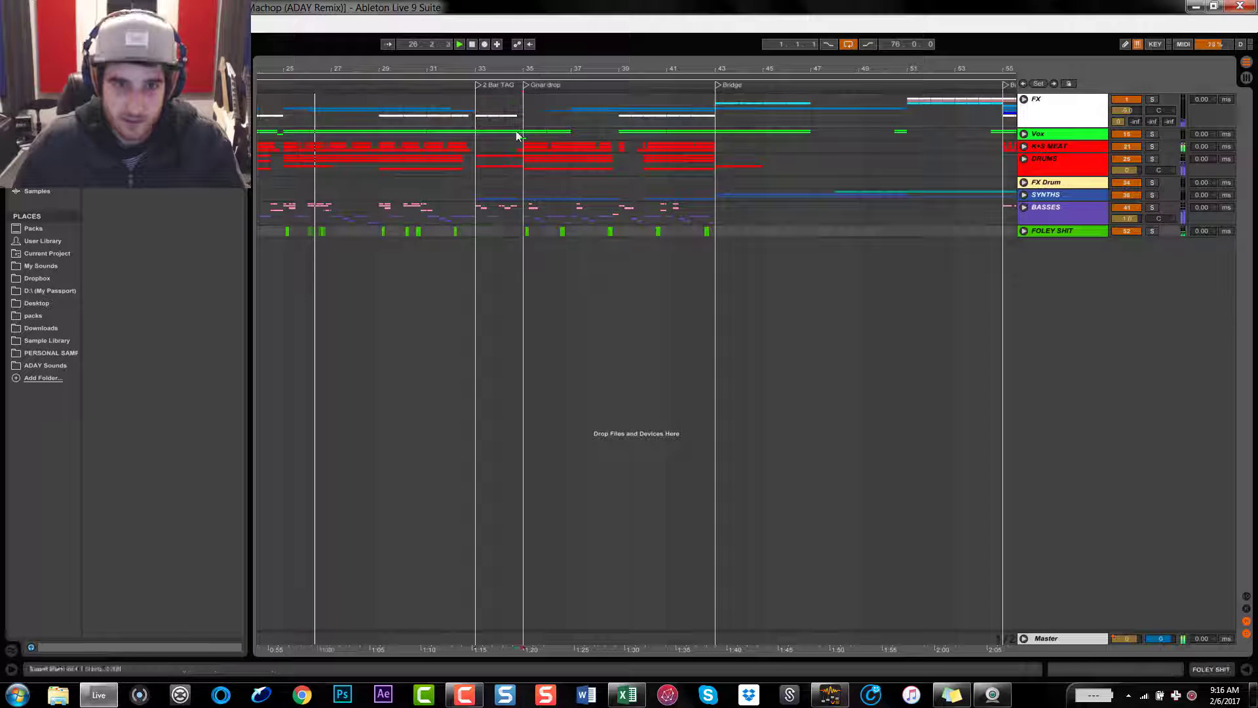
key(minus)
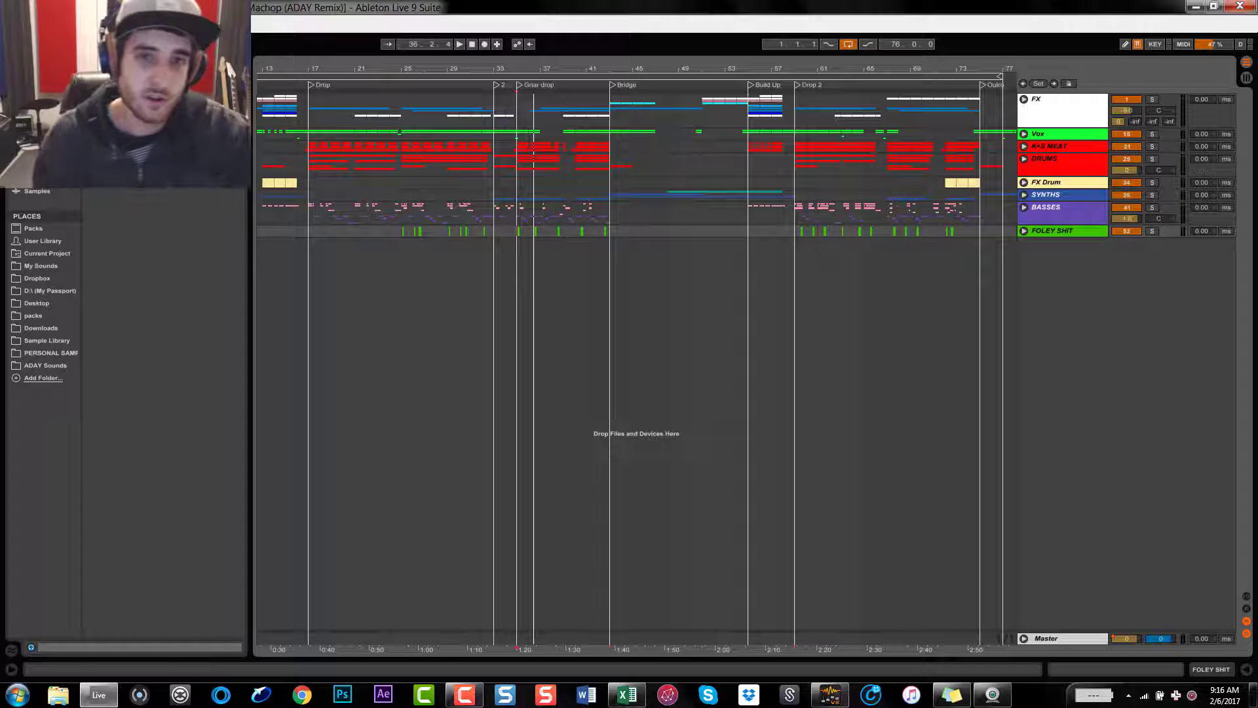
drag(534, 68, 682, 97)
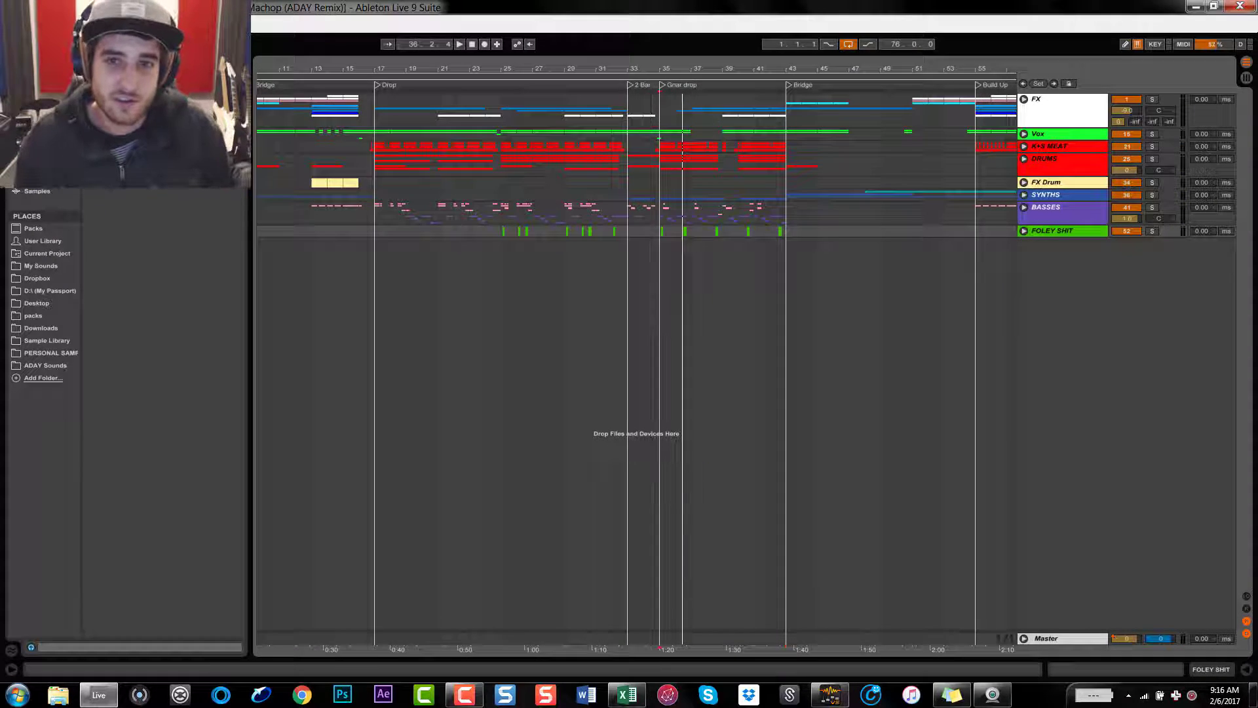
key(minus)
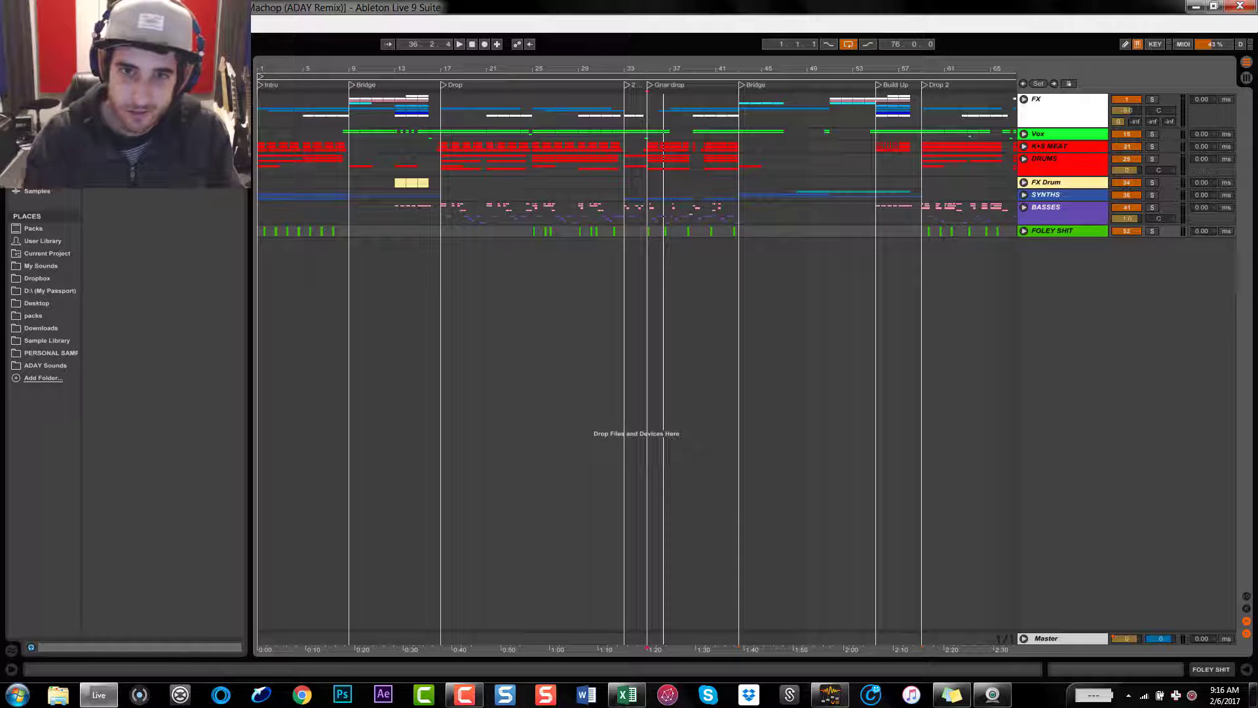
Highlight the Gnar drop's last two bars on the FX track, followed by its full length from bar 35 to 43
key(minus)
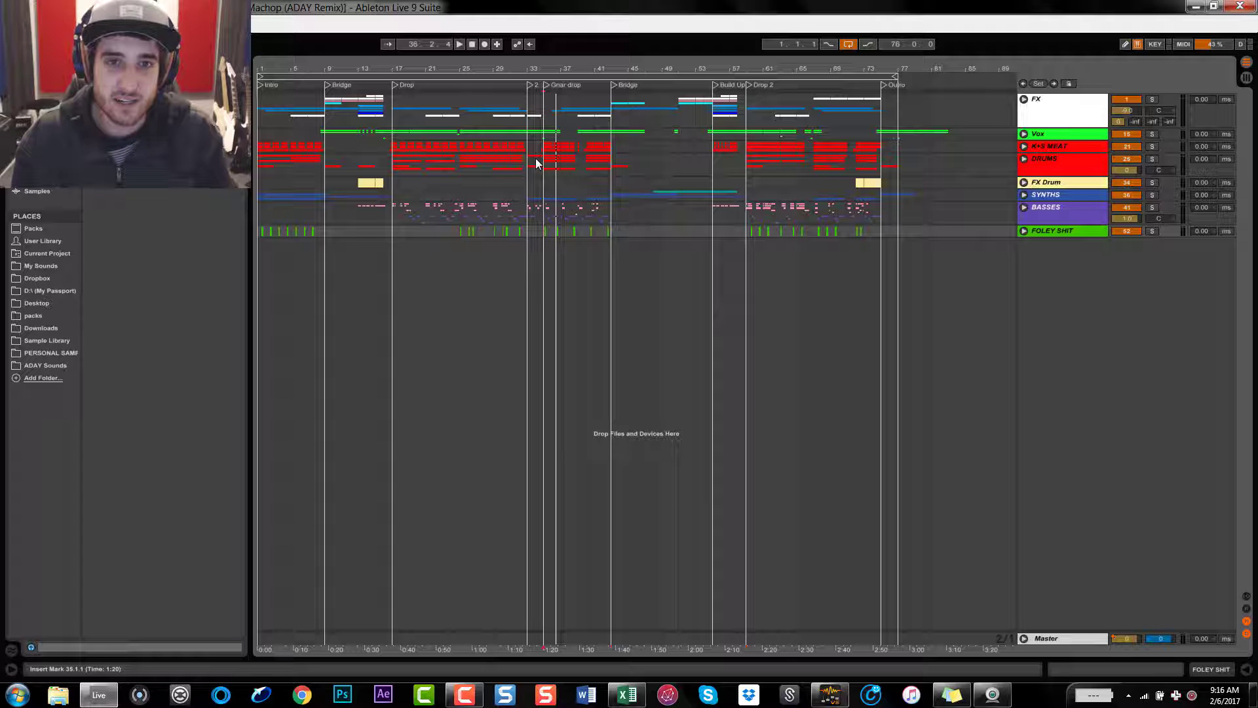
drag(528, 118, 608, 115)
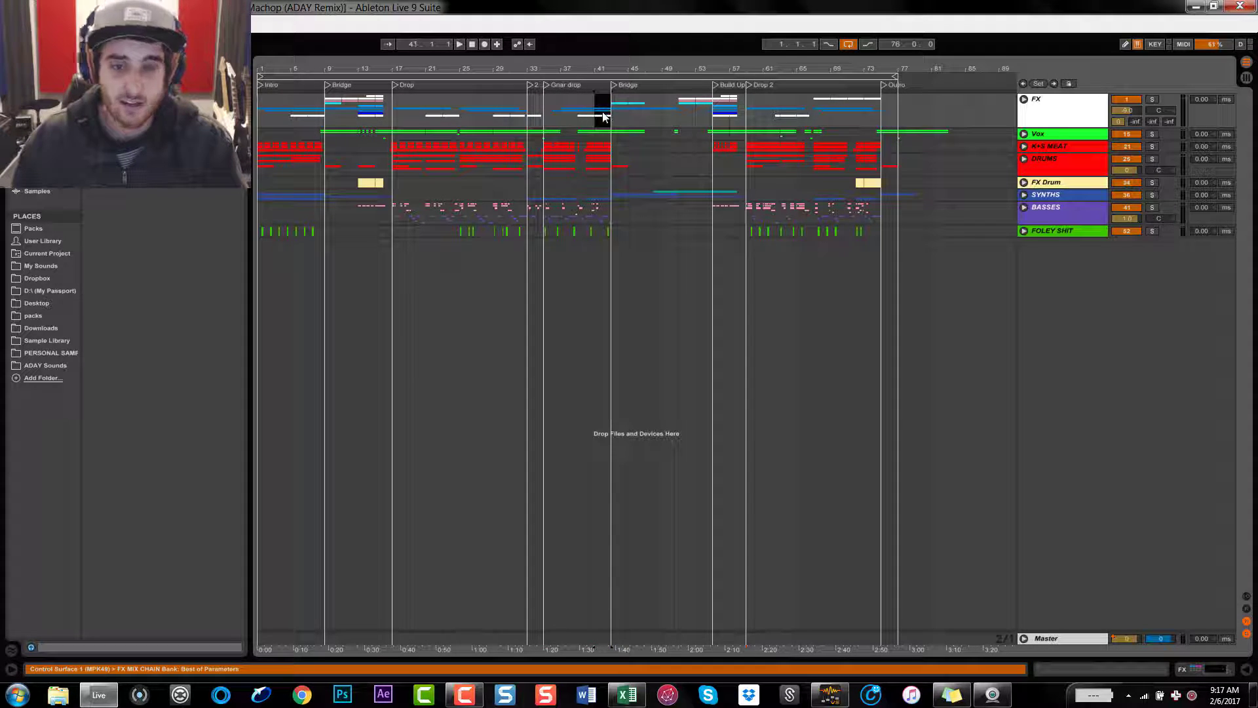
click(571, 77)
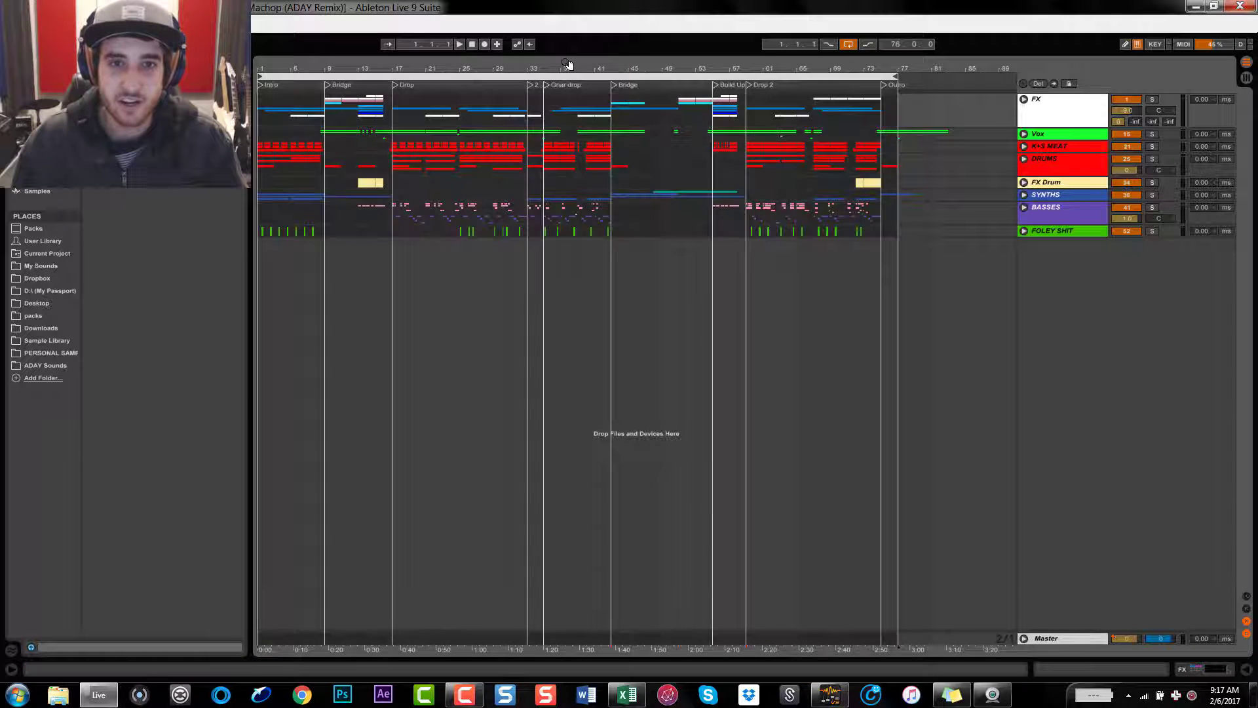
drag(568, 64, 667, 123)
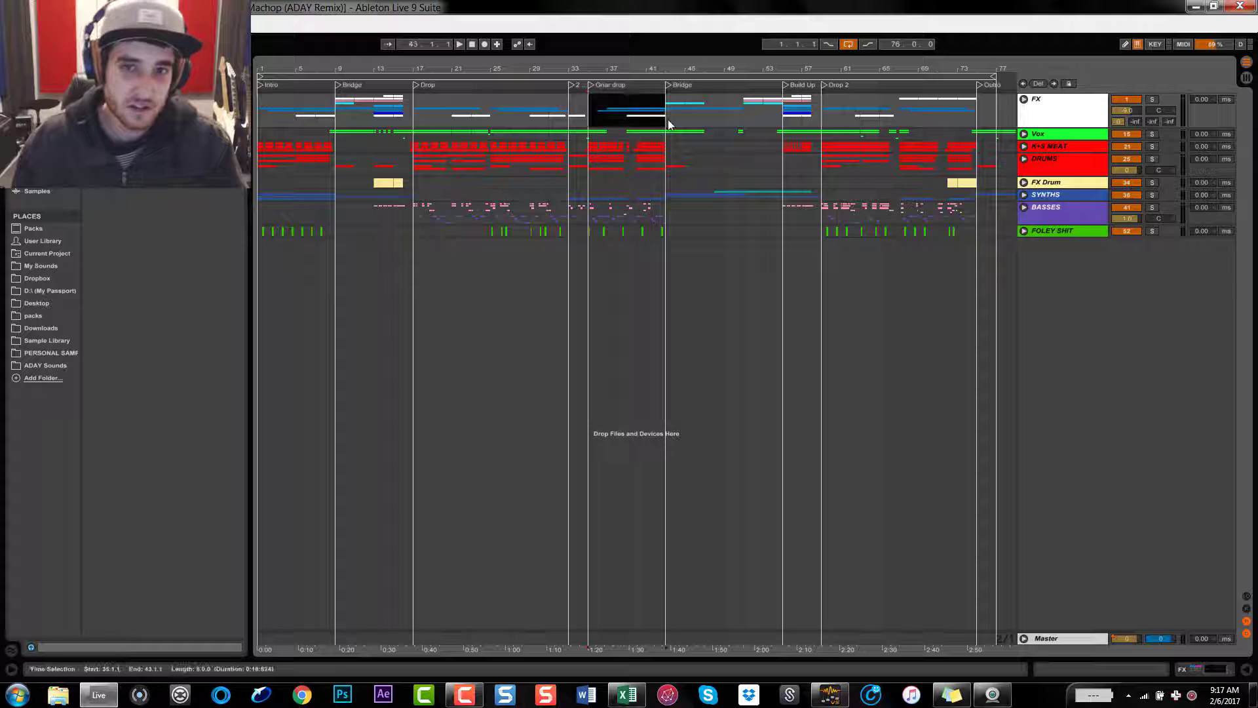
Highlight the 2 Bar TAG from bar 33 to 35, bars 41 to 43, and the whole span from 33 to 43 on the FX track
drag(572, 110, 587, 115)
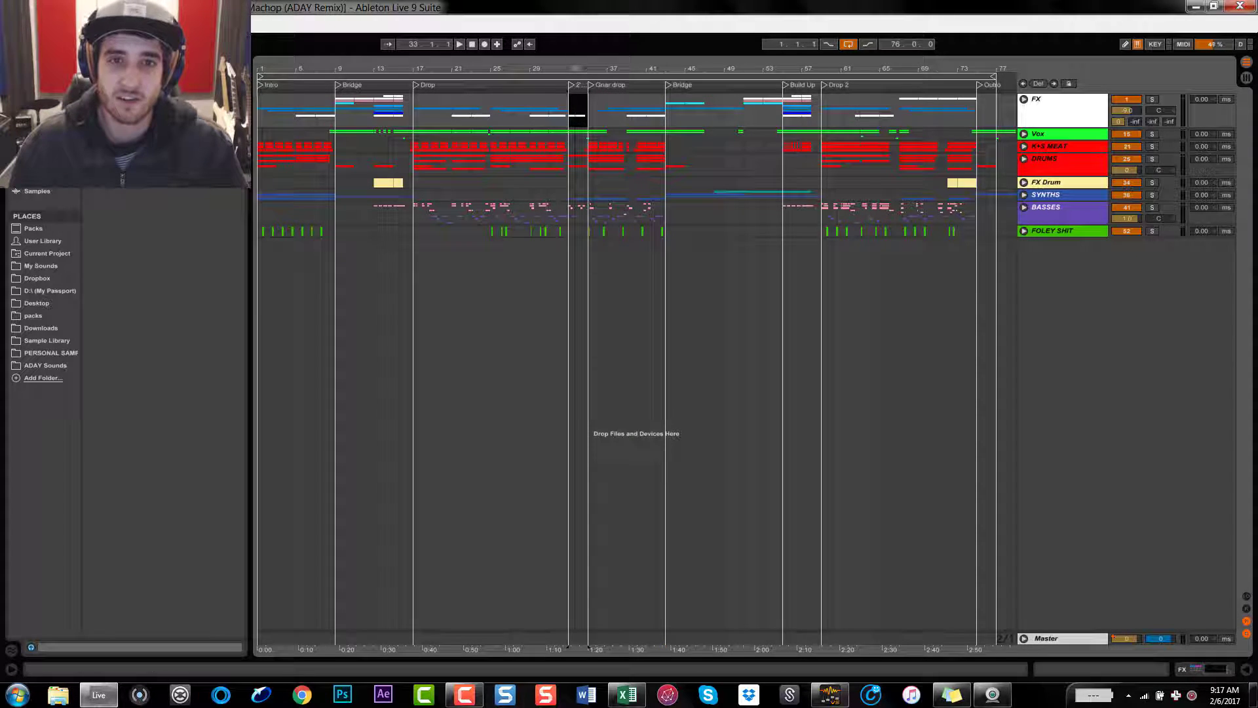
drag(582, 69, 583, 64)
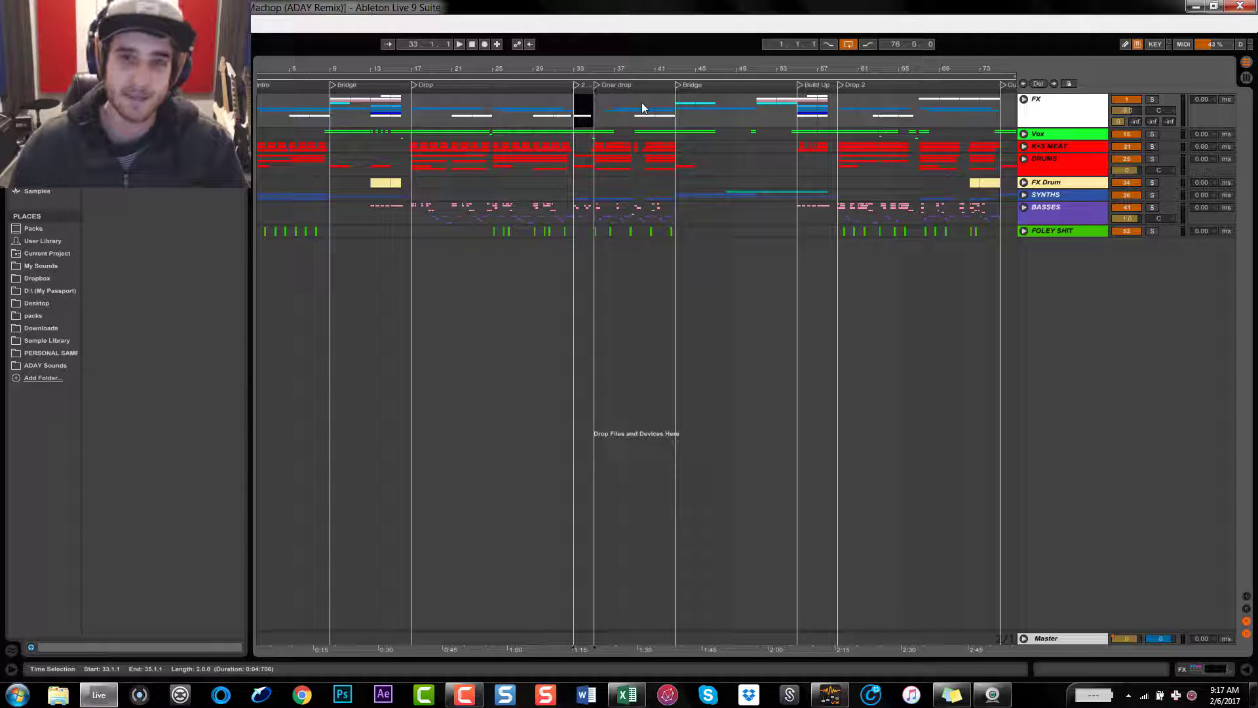
drag(655, 110, 674, 115)
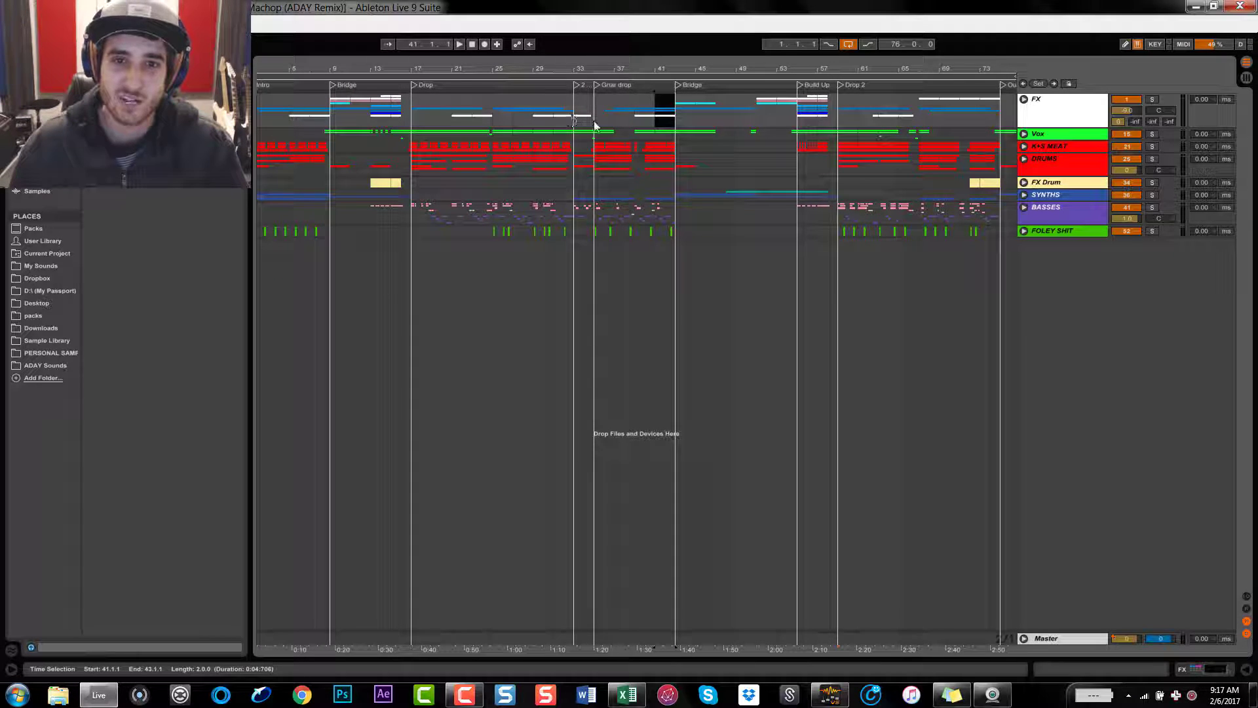
drag(595, 124, 675, 118)
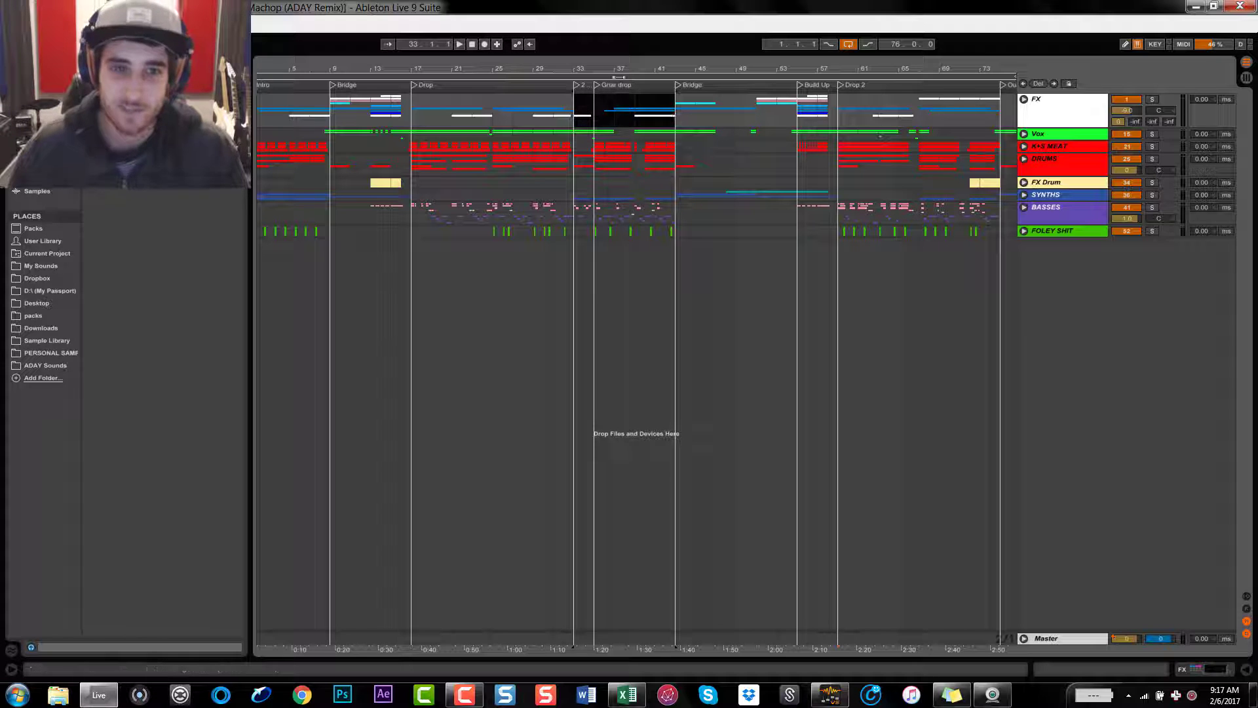
click(619, 71)
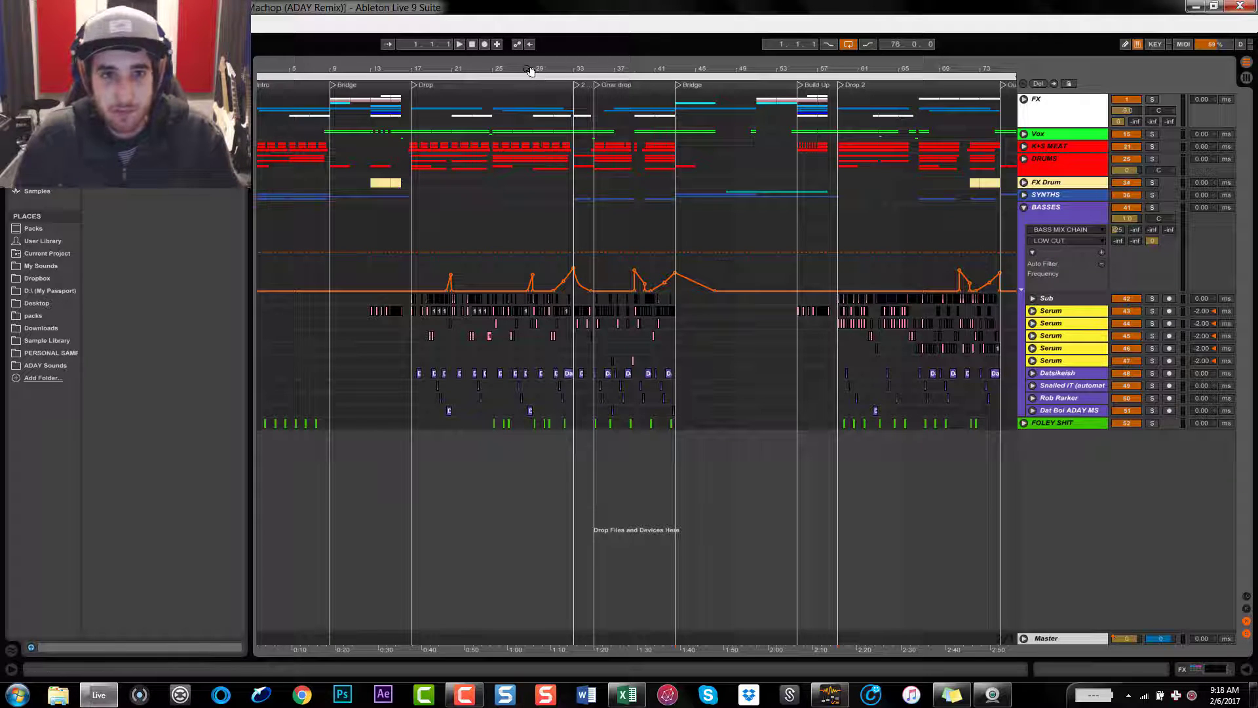
Unfold the K+S MEAT group, its Machop Kick and Kick Top tracks, and the DRUMS group
drag(533, 73, 566, 109)
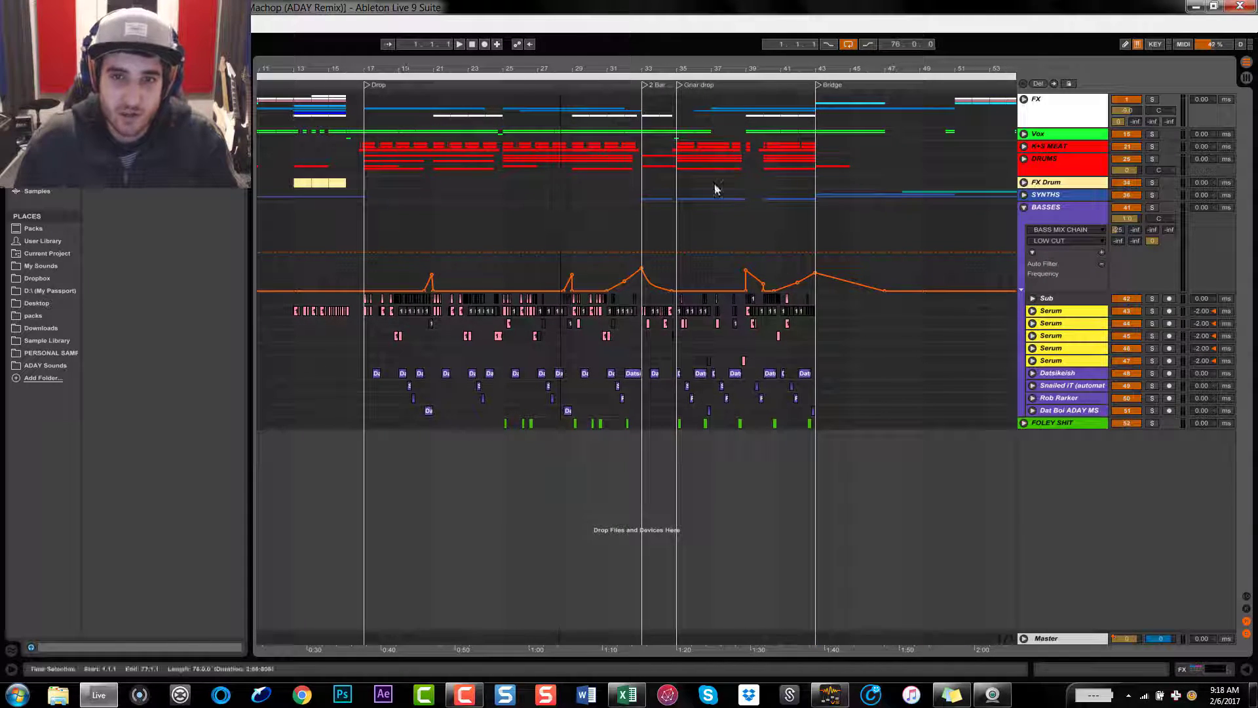
drag(378, 72, 448, 72)
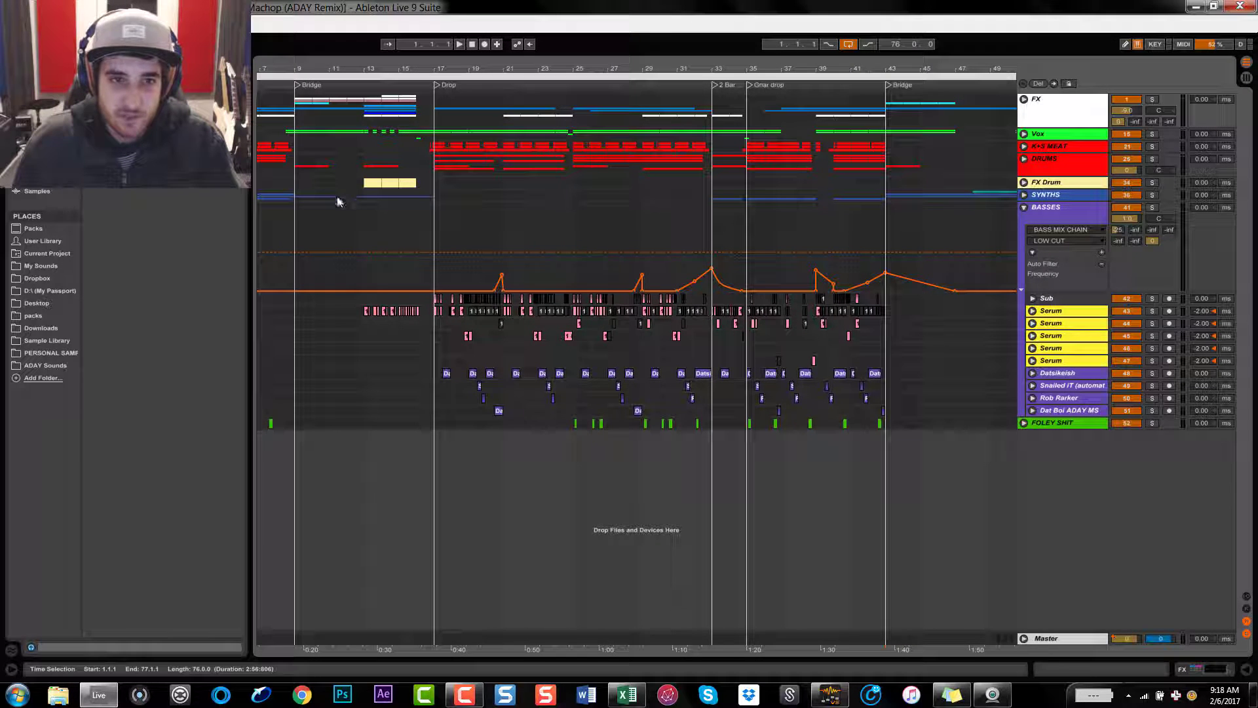
click(1023, 146)
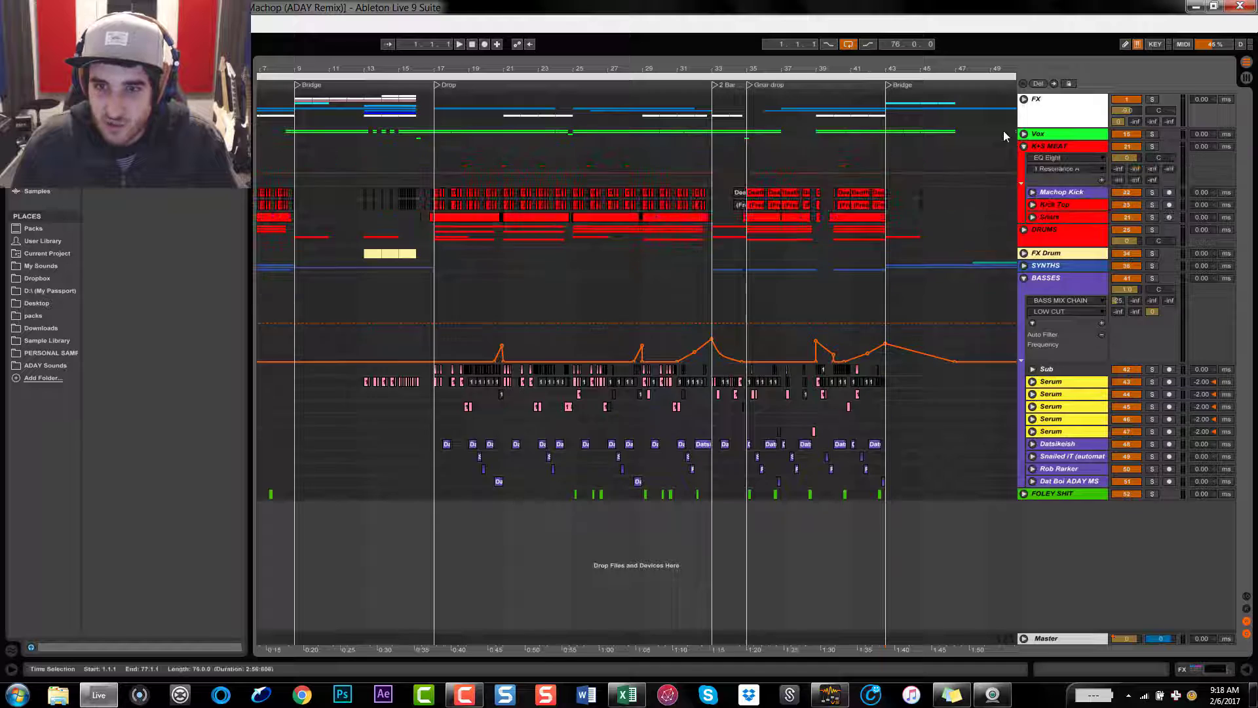
click(1032, 205)
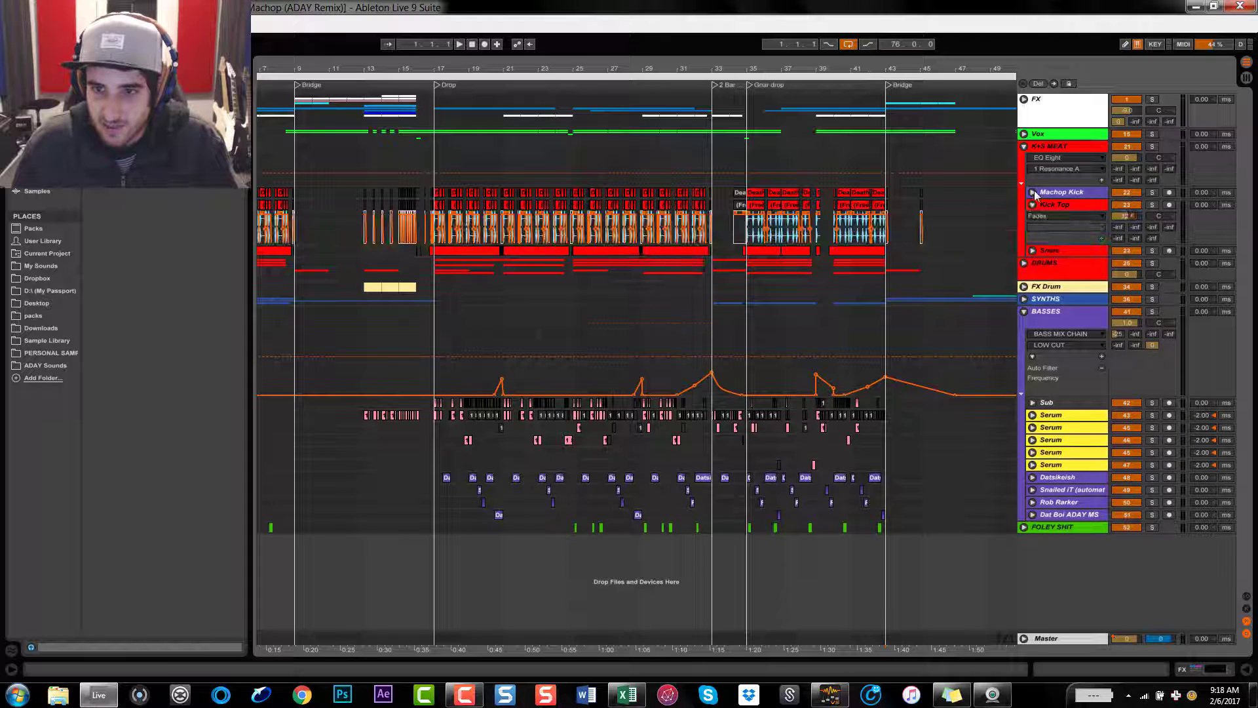
click(1032, 192)
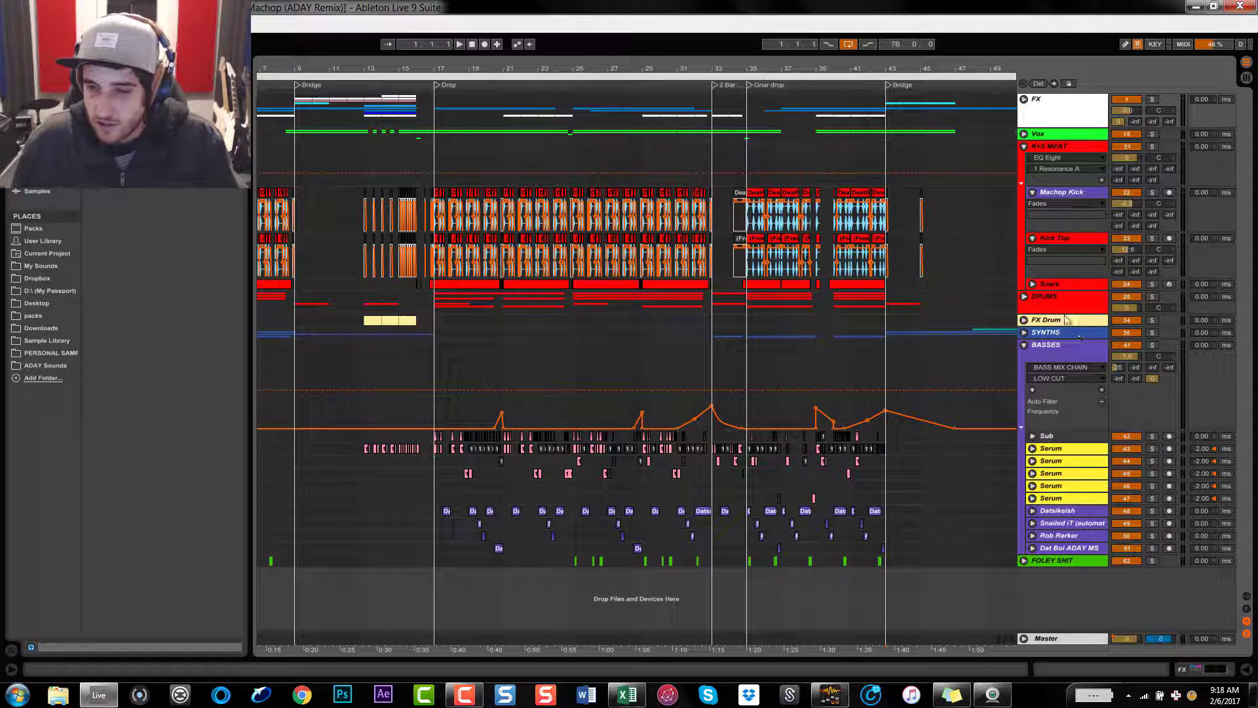
click(1023, 296)
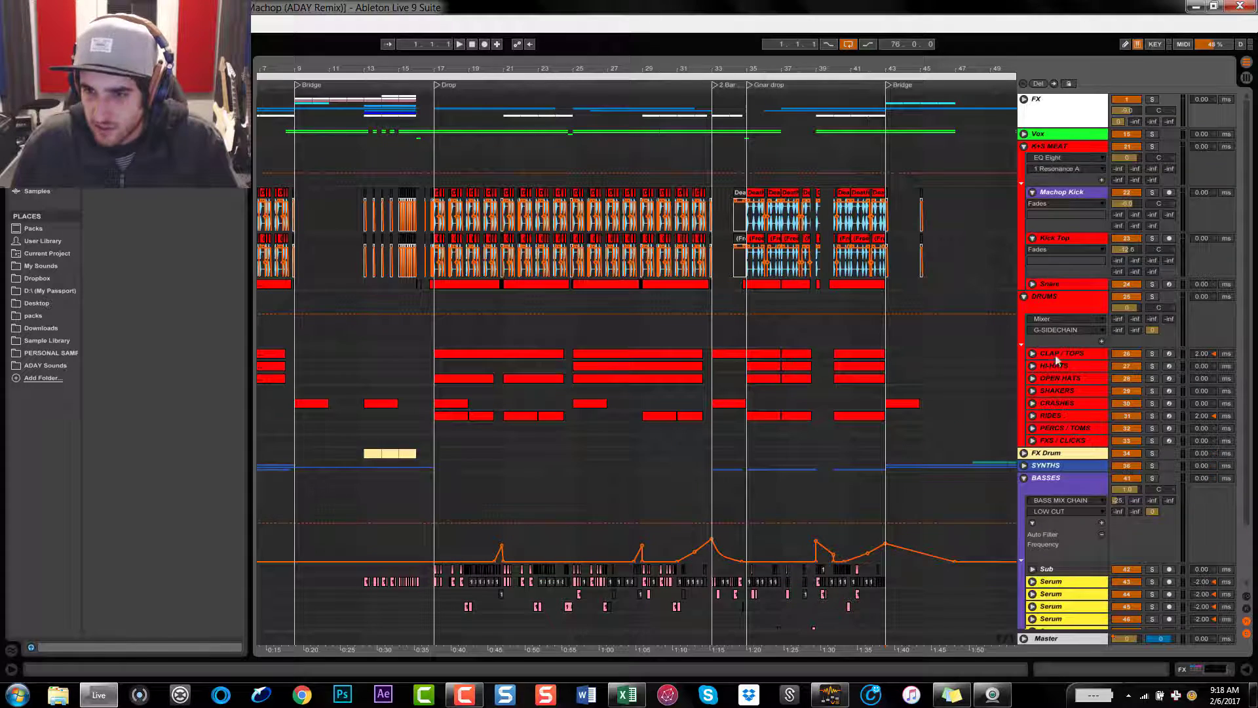
Solo the Machop Kick track and audition its kick pattern from the start of the Drop at bar 17
drag(435, 67, 419, 200)
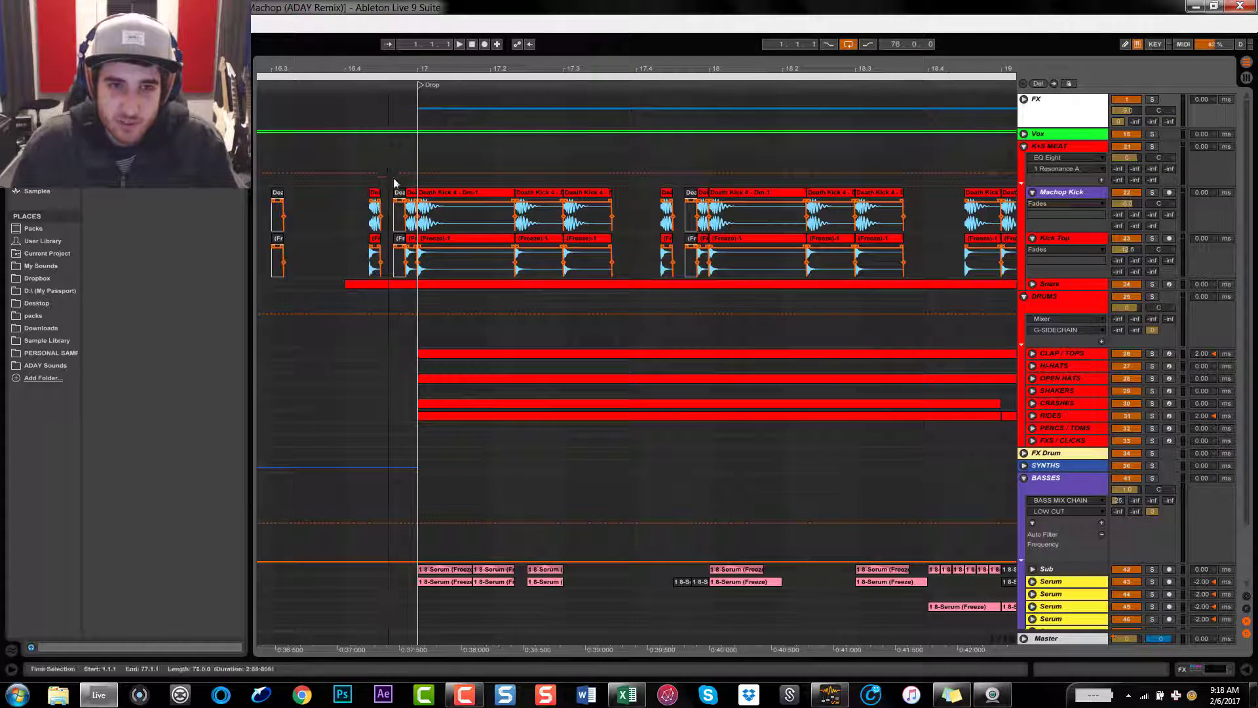
click(437, 194)
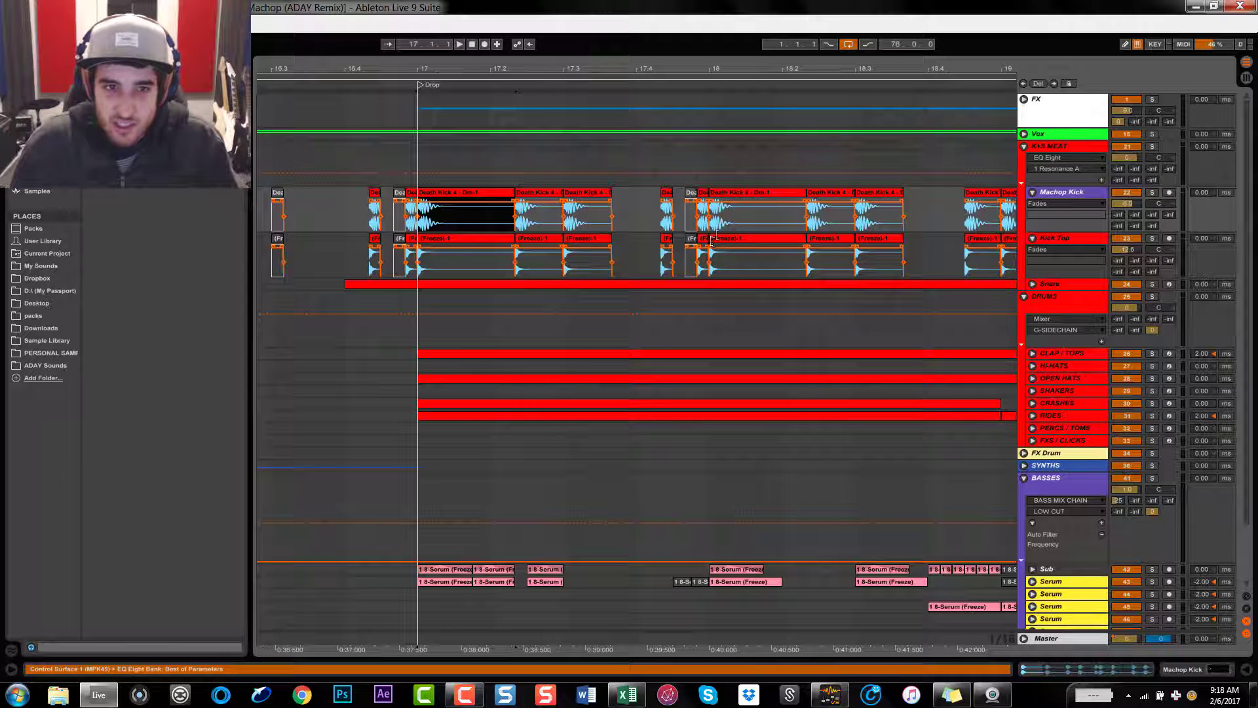
click(1153, 192)
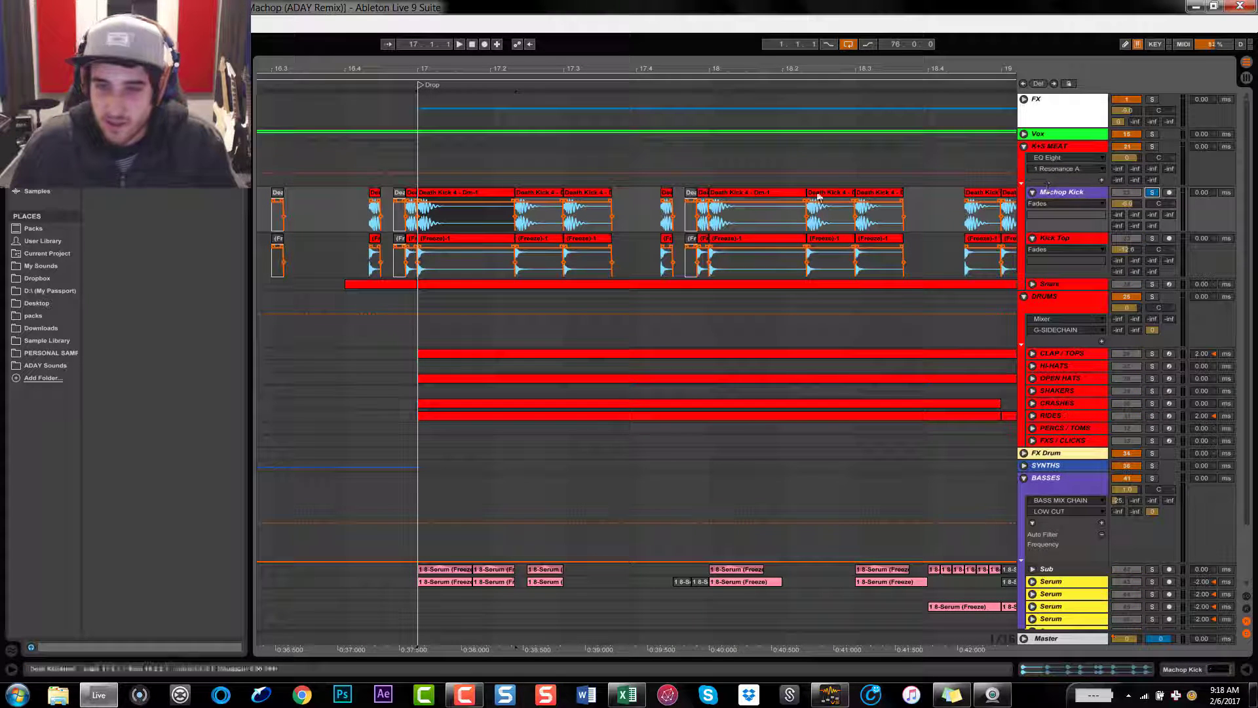
key(space)
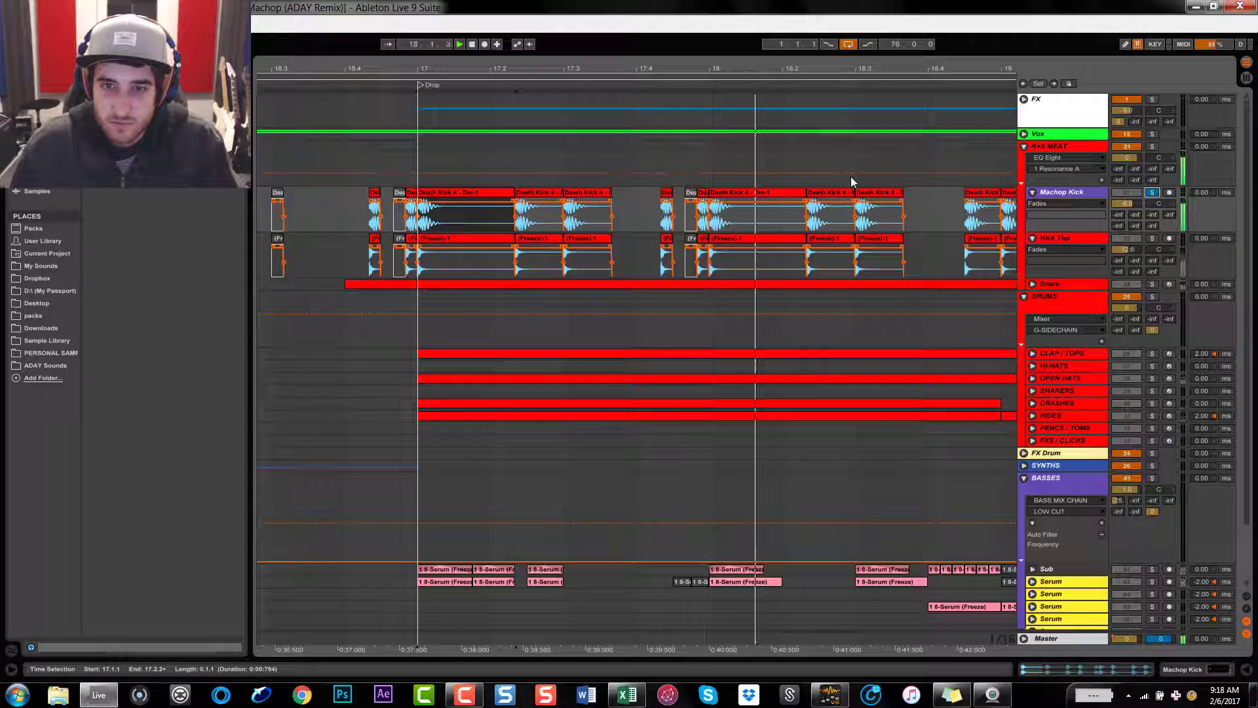
key(space)
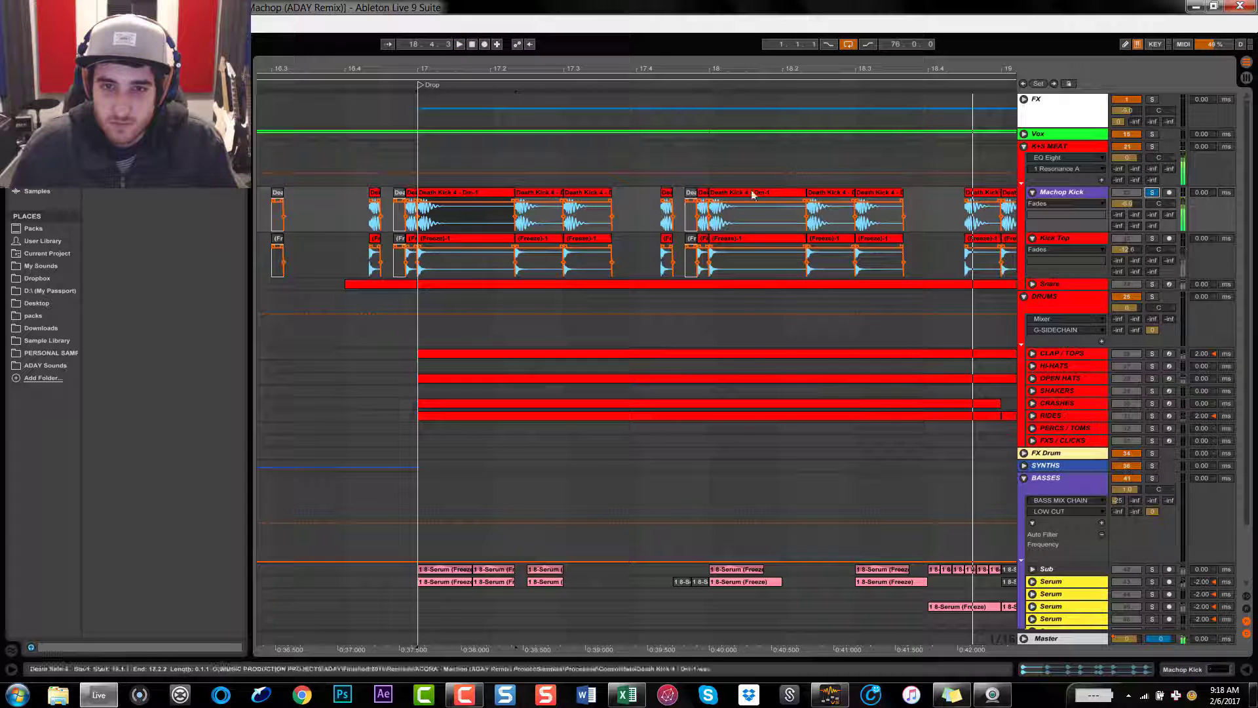
Inspect the waveform of a Death Kick 4 clip in the clip view and return to the arrangement
drag(653, 66, 653, 13)
drag(616, 66, 624, 87)
double_click(539, 196)
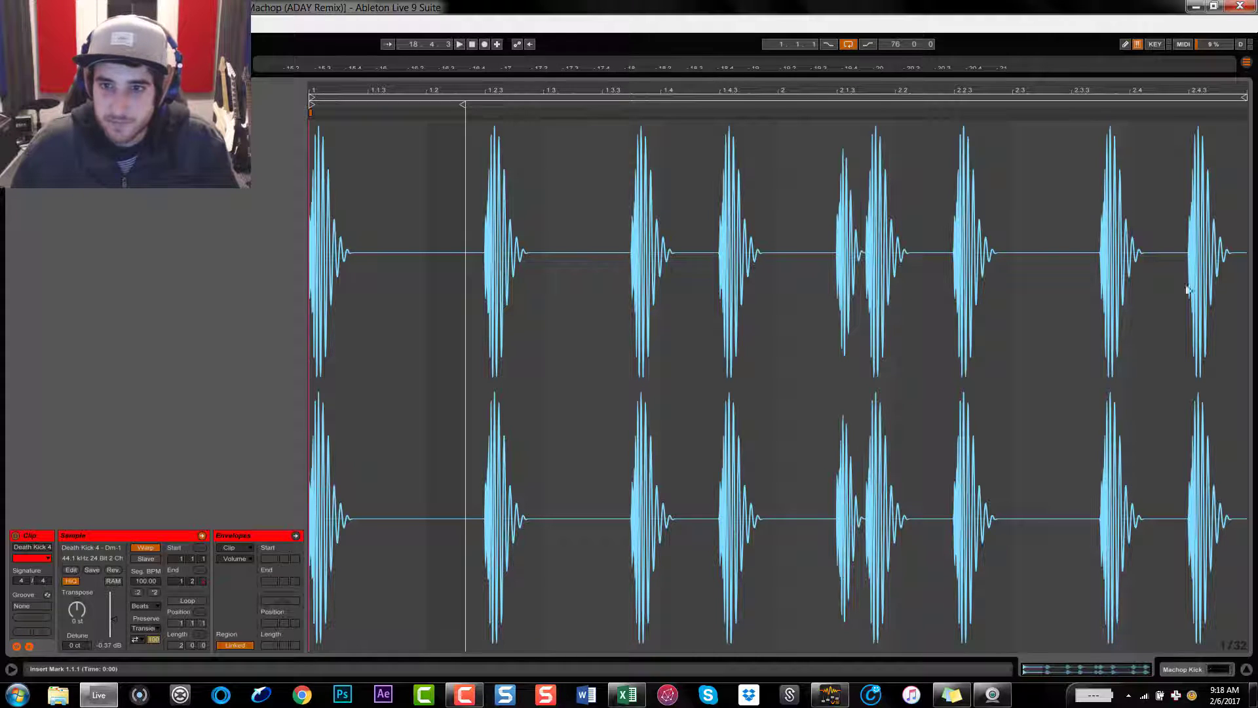
key(ctrl+alt+l)
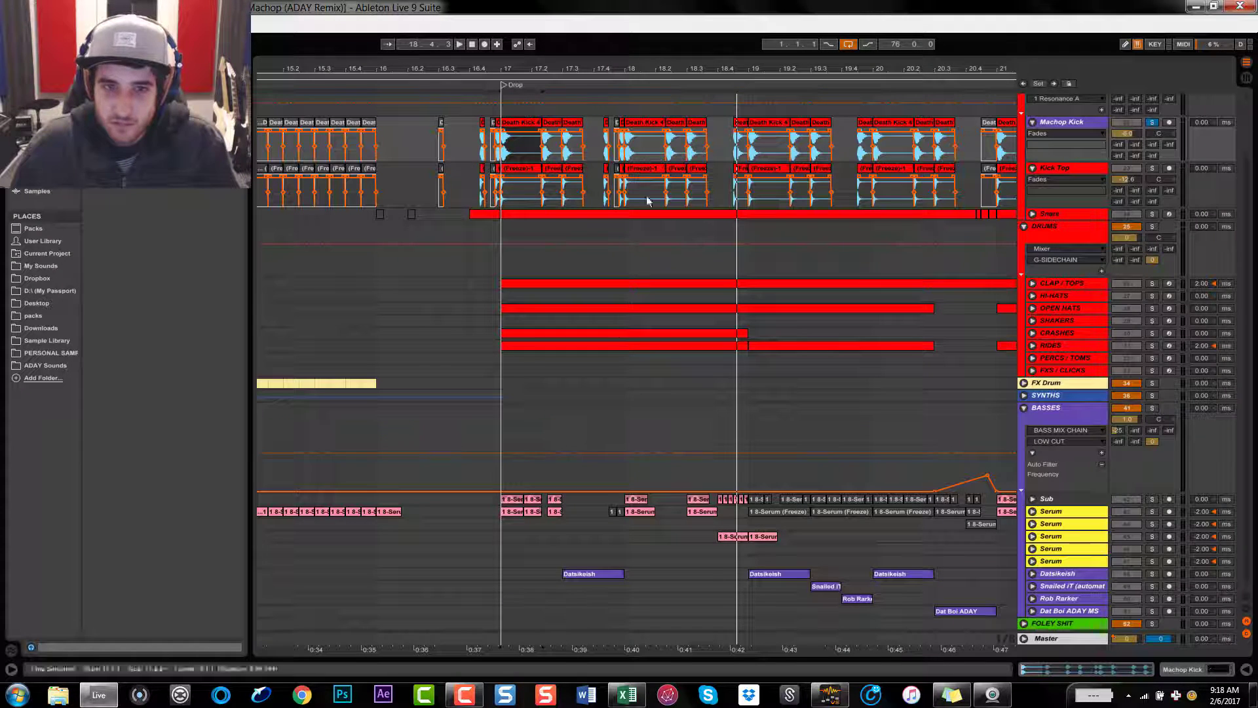
Audition the Kick Top track soloed from 16.4.2, and solo Machop Kick together with it
drag(504, 70, 497, 157)
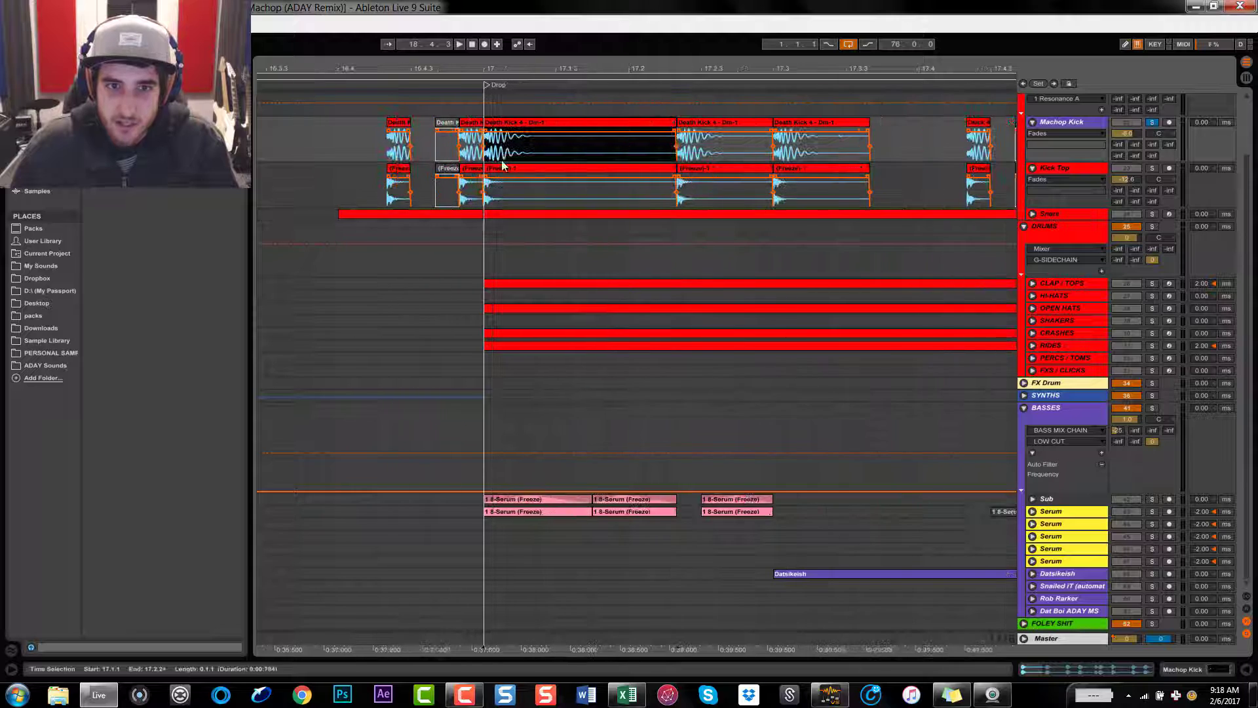
click(1152, 168)
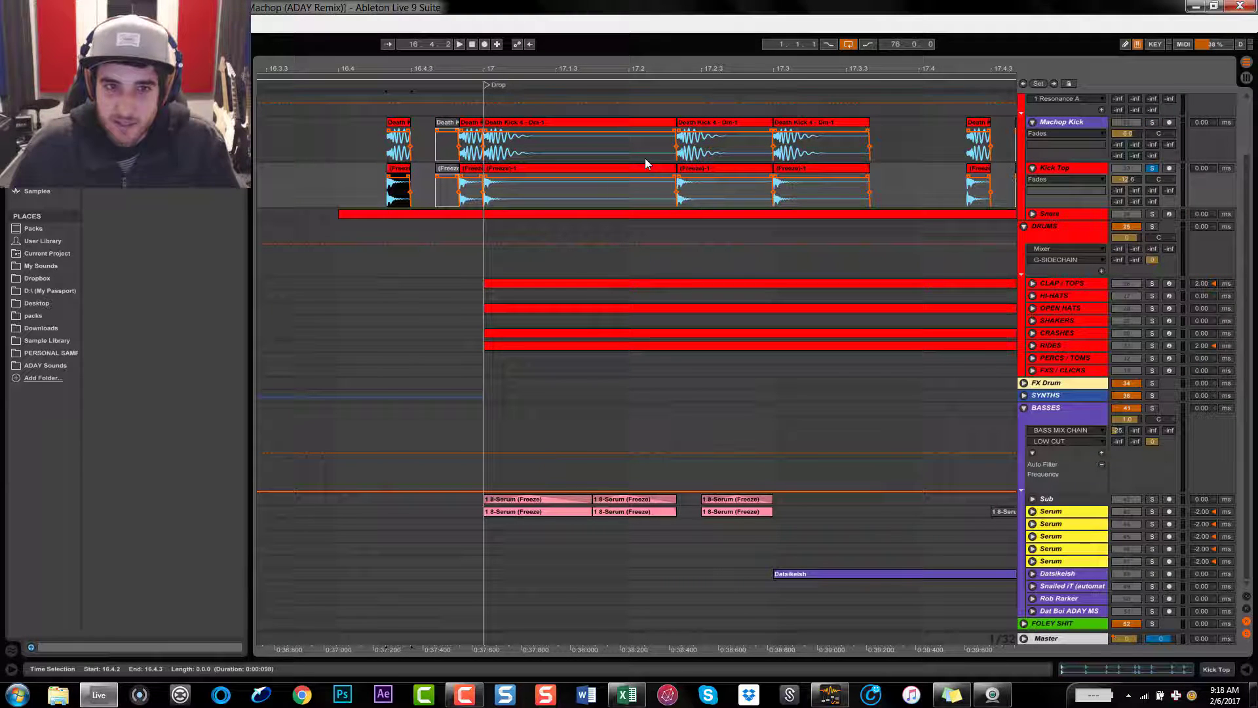
key(space)
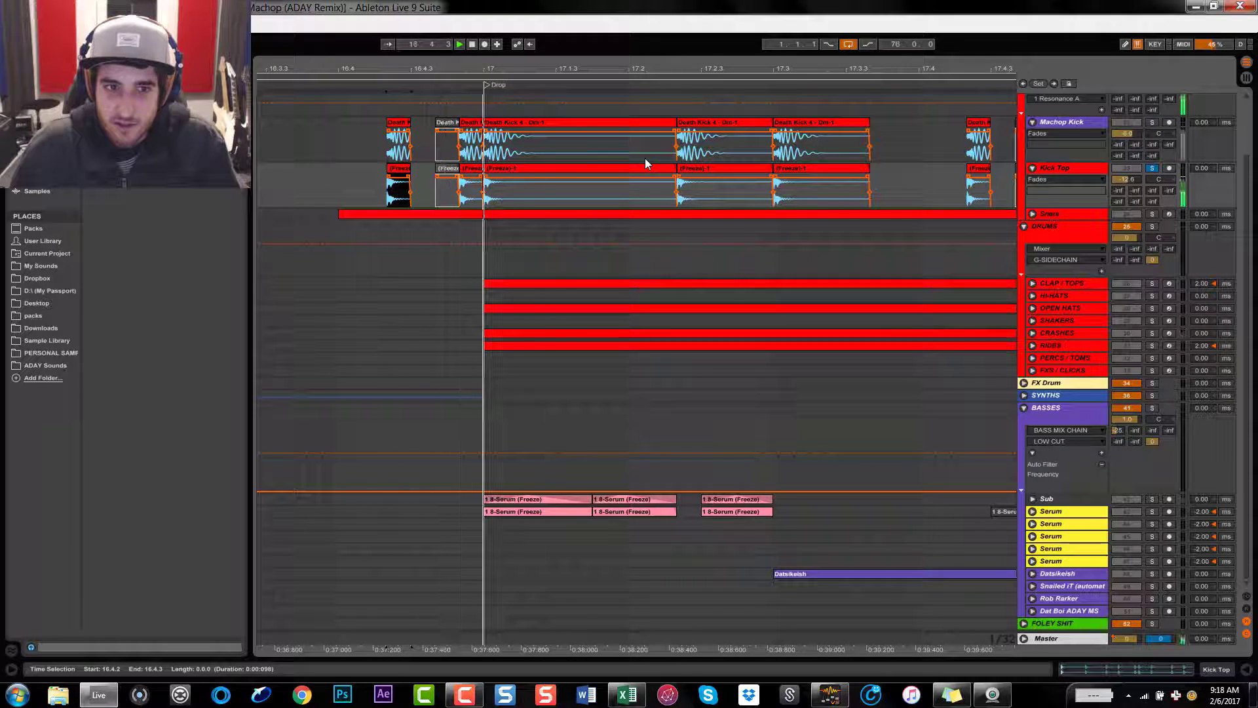
click(1151, 123)
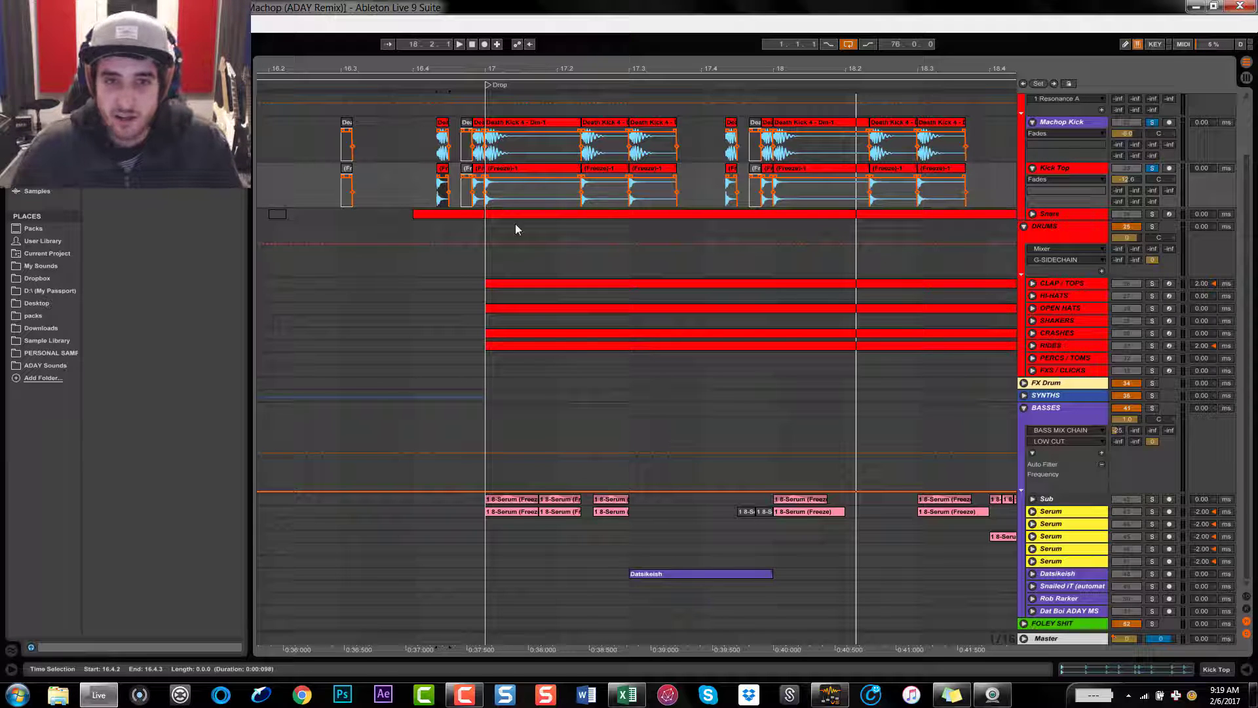
Lengthen the fade-outs on the short Machop Kick and Kick Top clips just after 17.4.2 and audition them
click(436, 228)
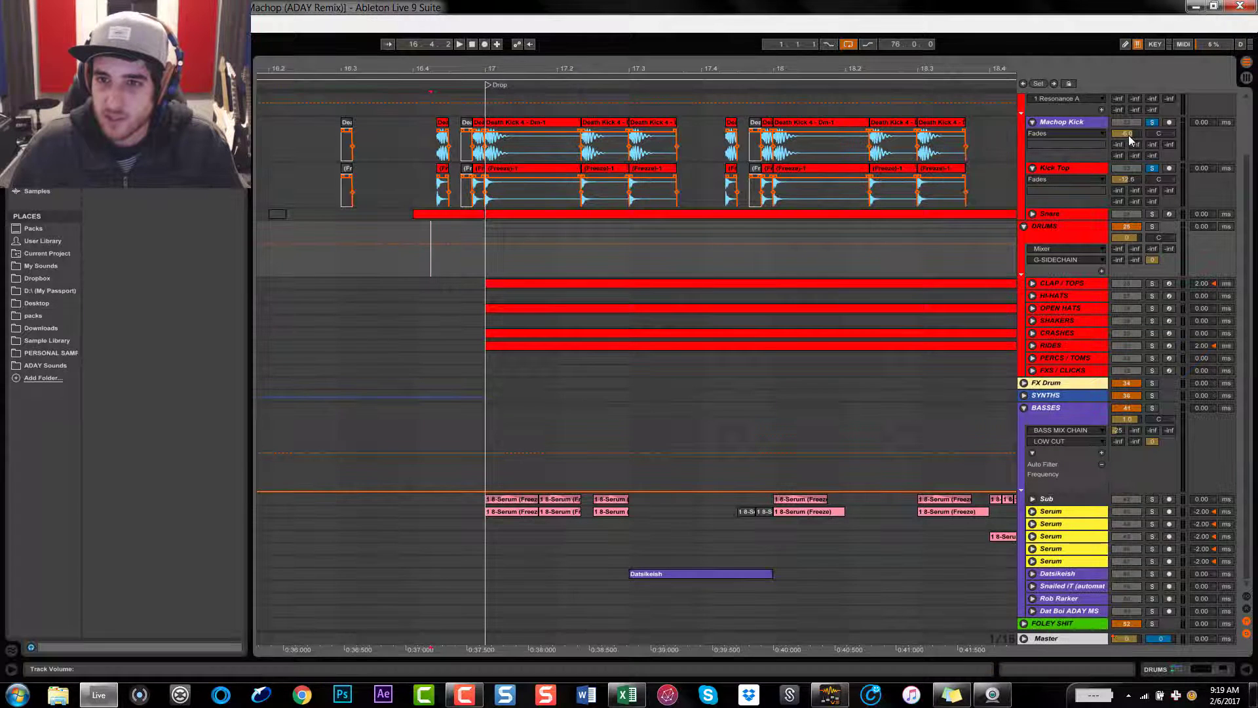
scroll(345, 213, up, 1)
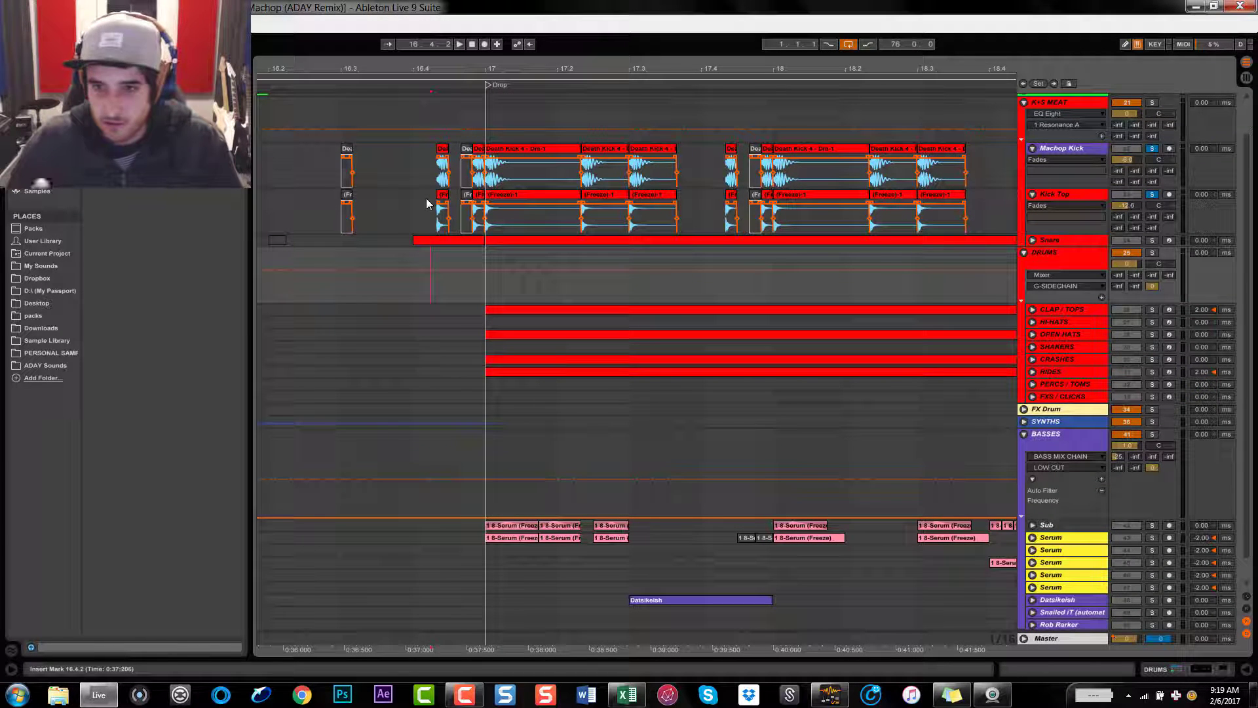
drag(752, 68, 751, 138)
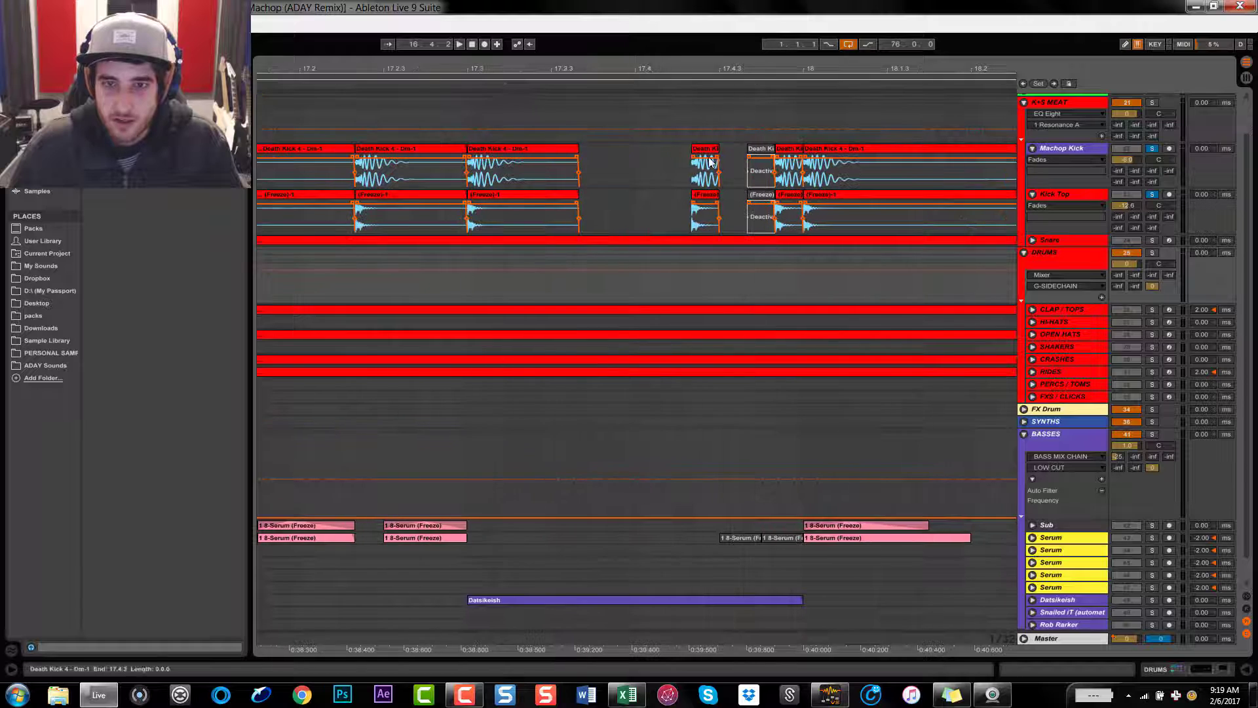
drag(720, 68, 699, 156)
click(698, 161)
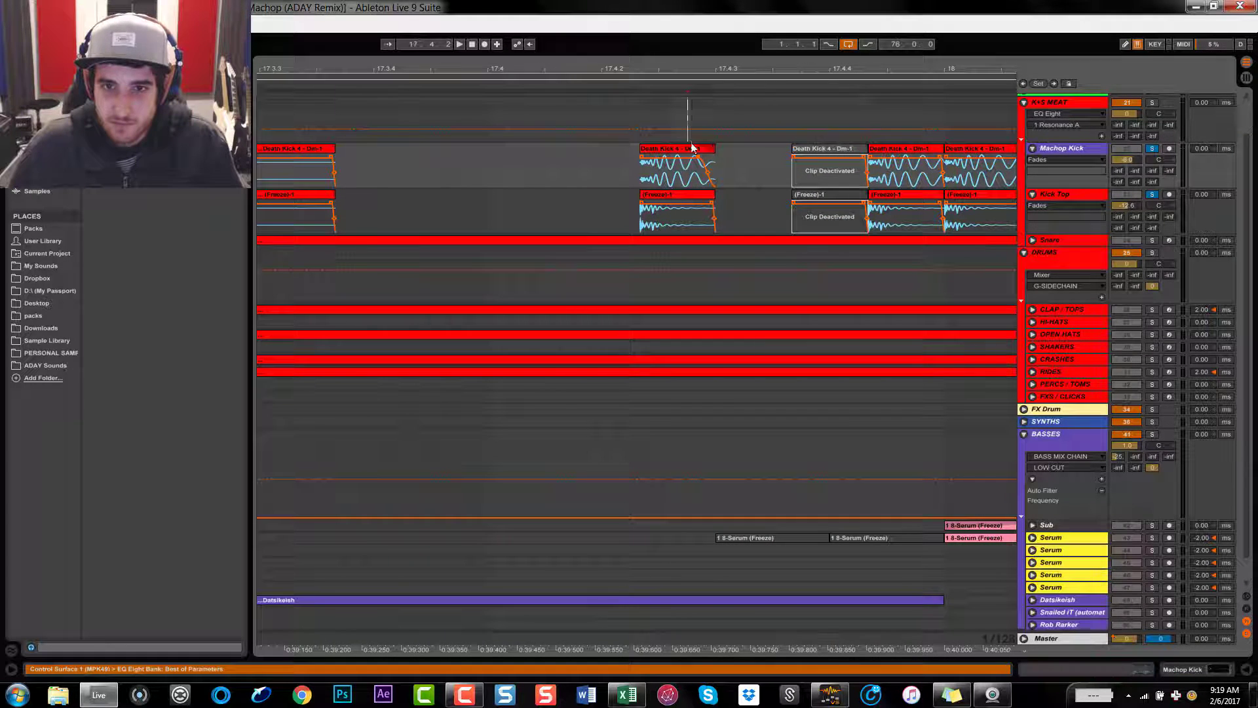
key(space)
drag(711, 205, 671, 202)
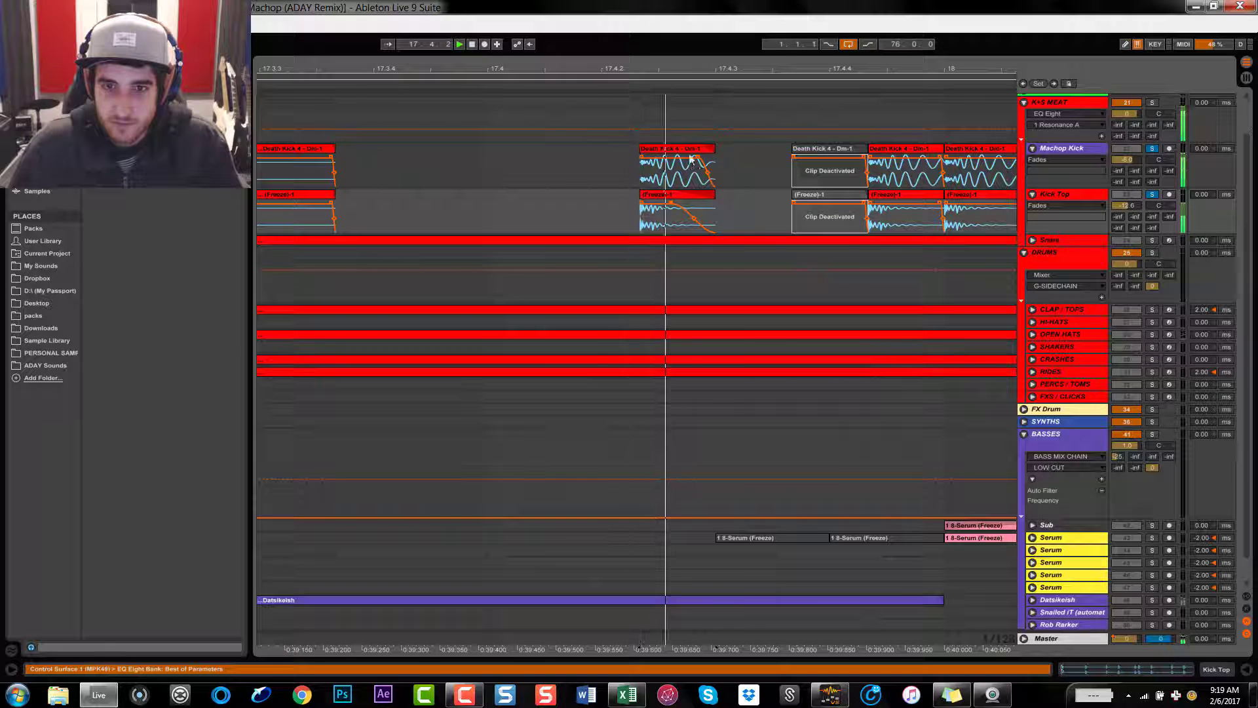
Solo the K+S MEAT group, play it from the faded kick near 17.4.2, and return to an overview of the arrangement
click(698, 161)
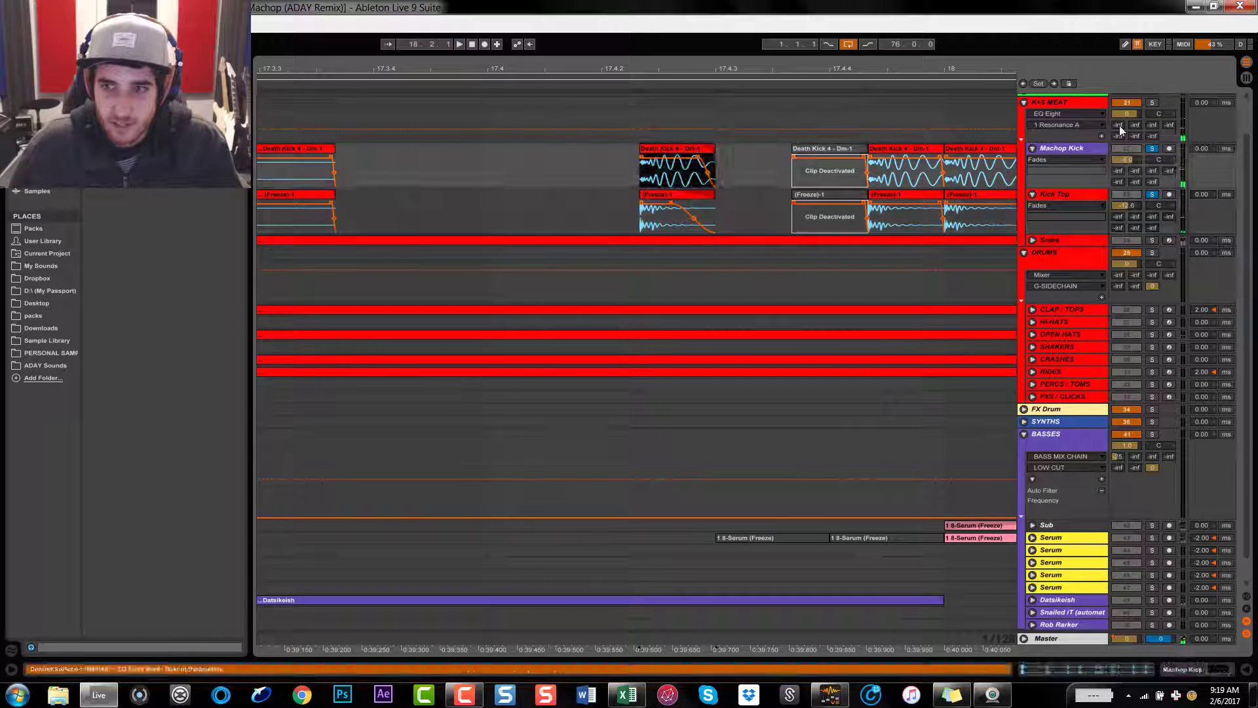
click(1152, 102)
key(space)
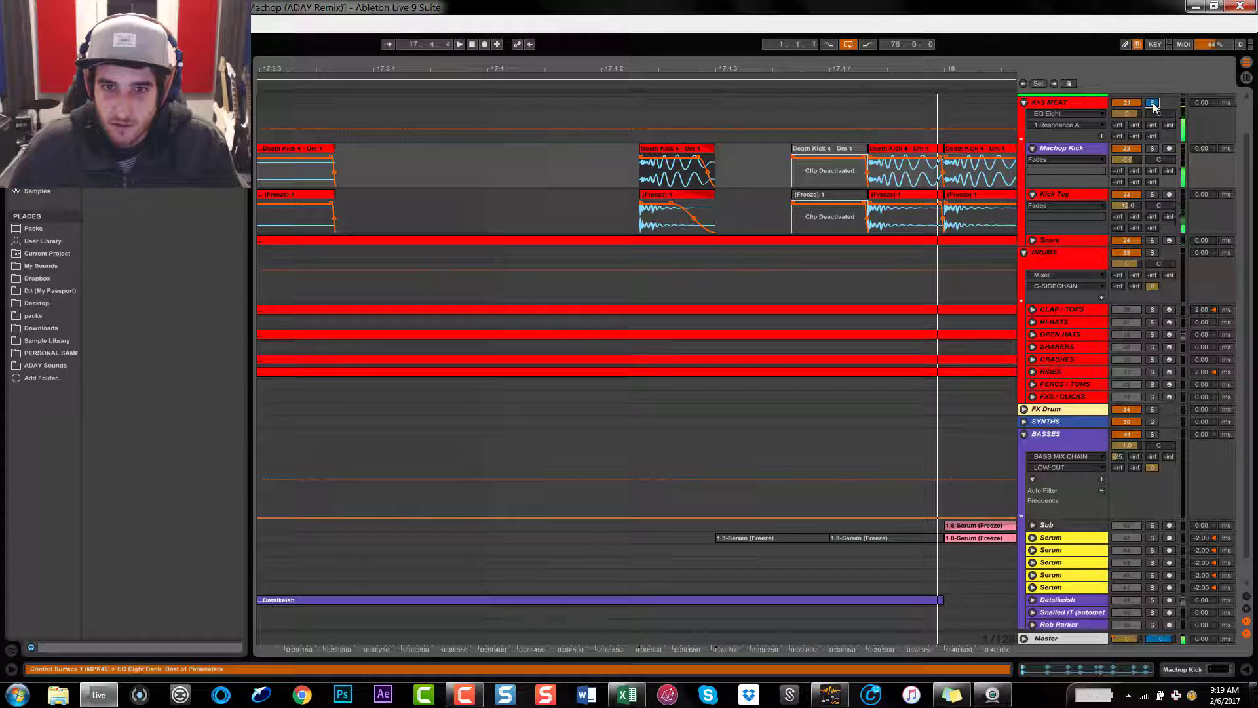
click(734, 171)
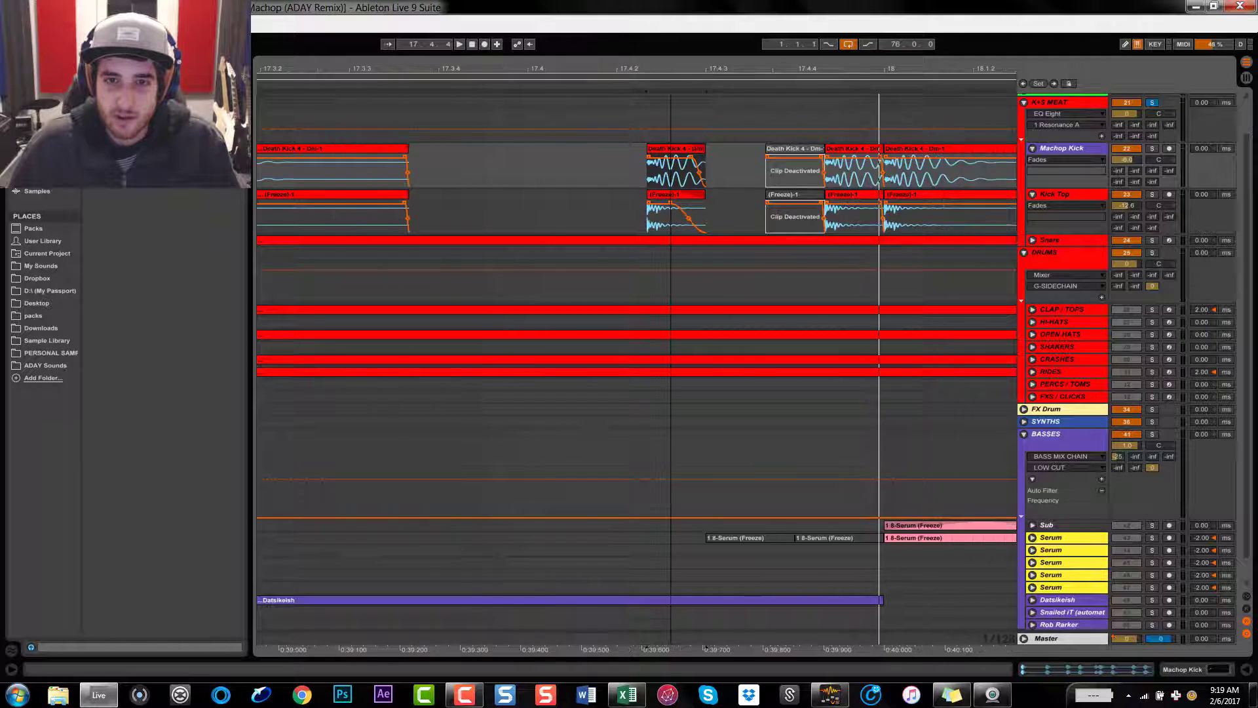
drag(668, 75, 673, 33)
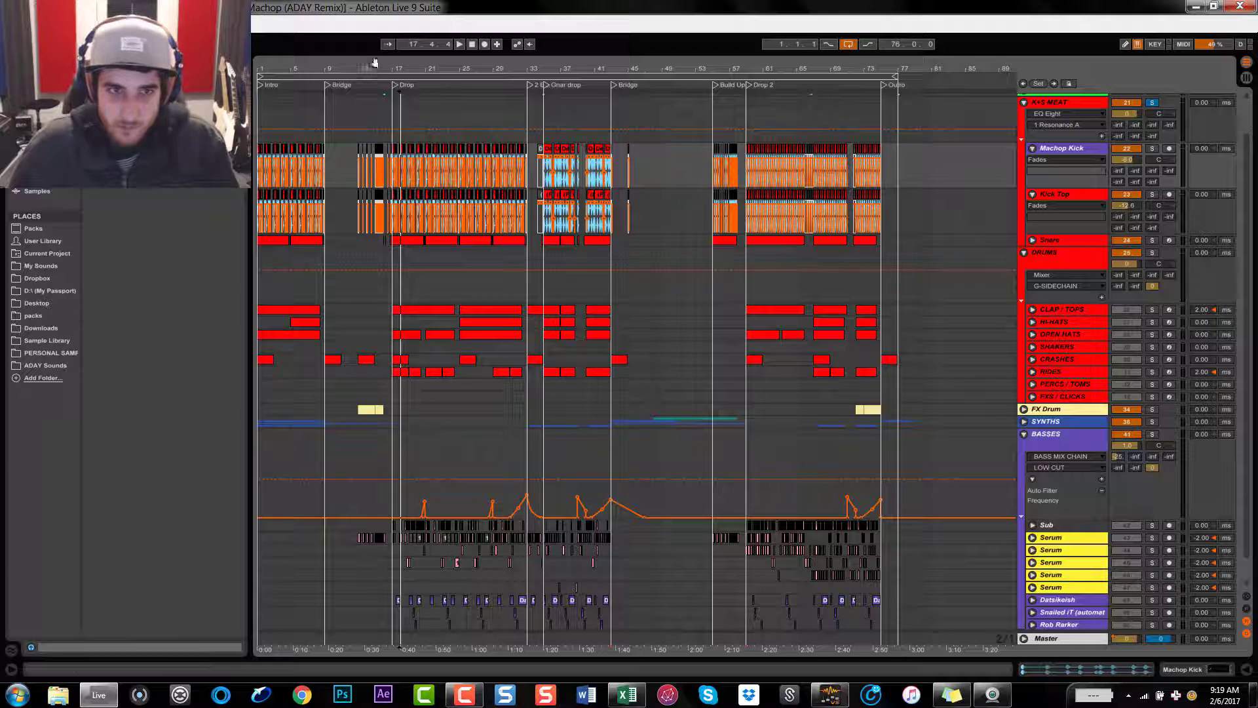
Unfold the Snare and CLAP / TOPS tracks and bring the bars after the Drop marker into close view
drag(391, 69, 416, 100)
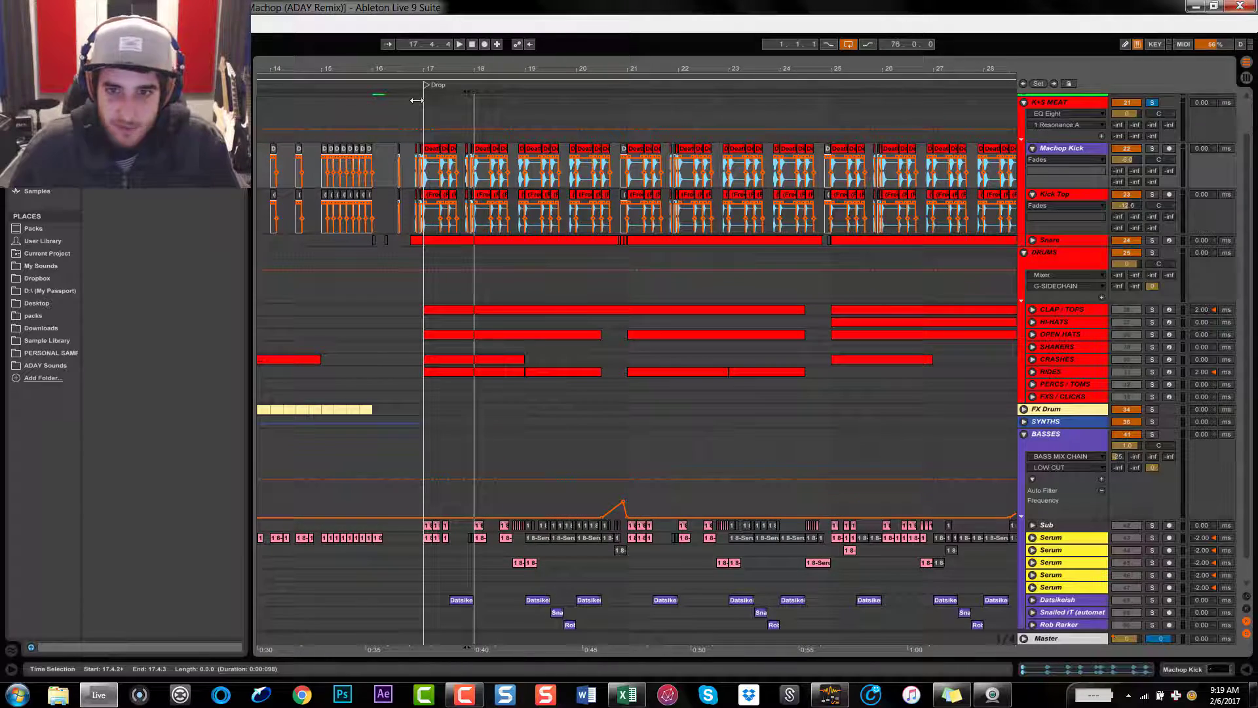
click(1032, 240)
click(1032, 343)
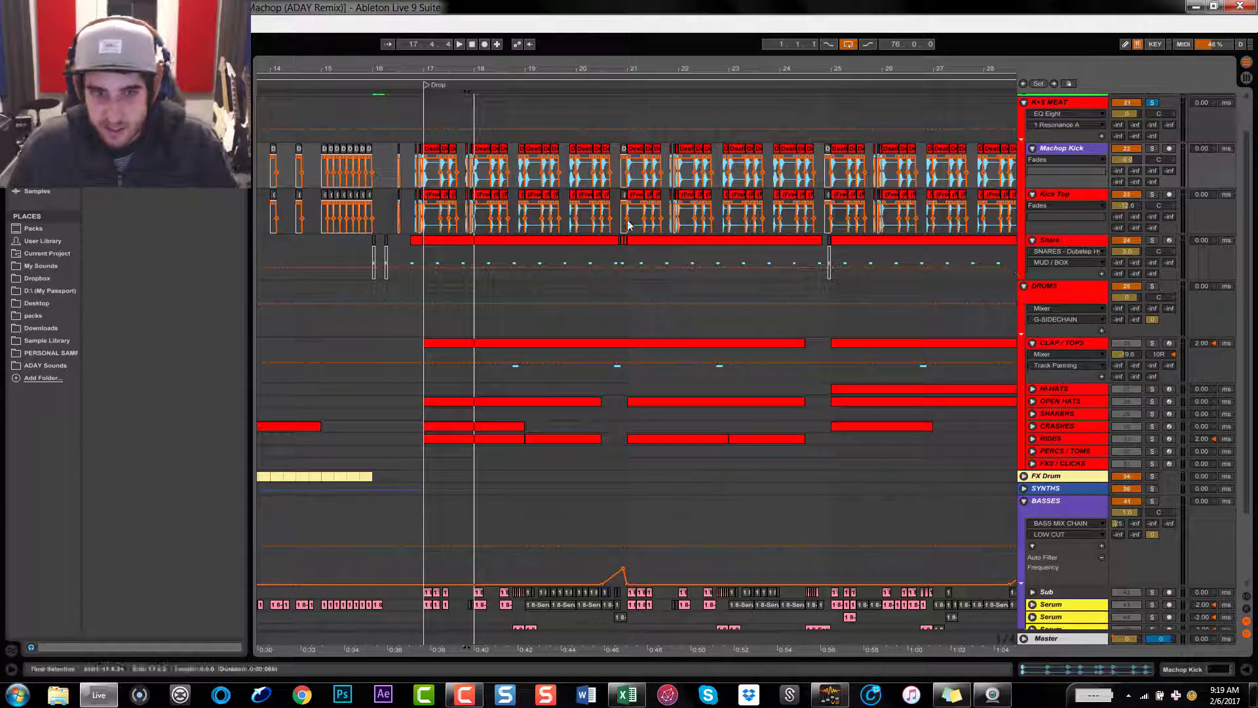
drag(472, 67, 481, 92)
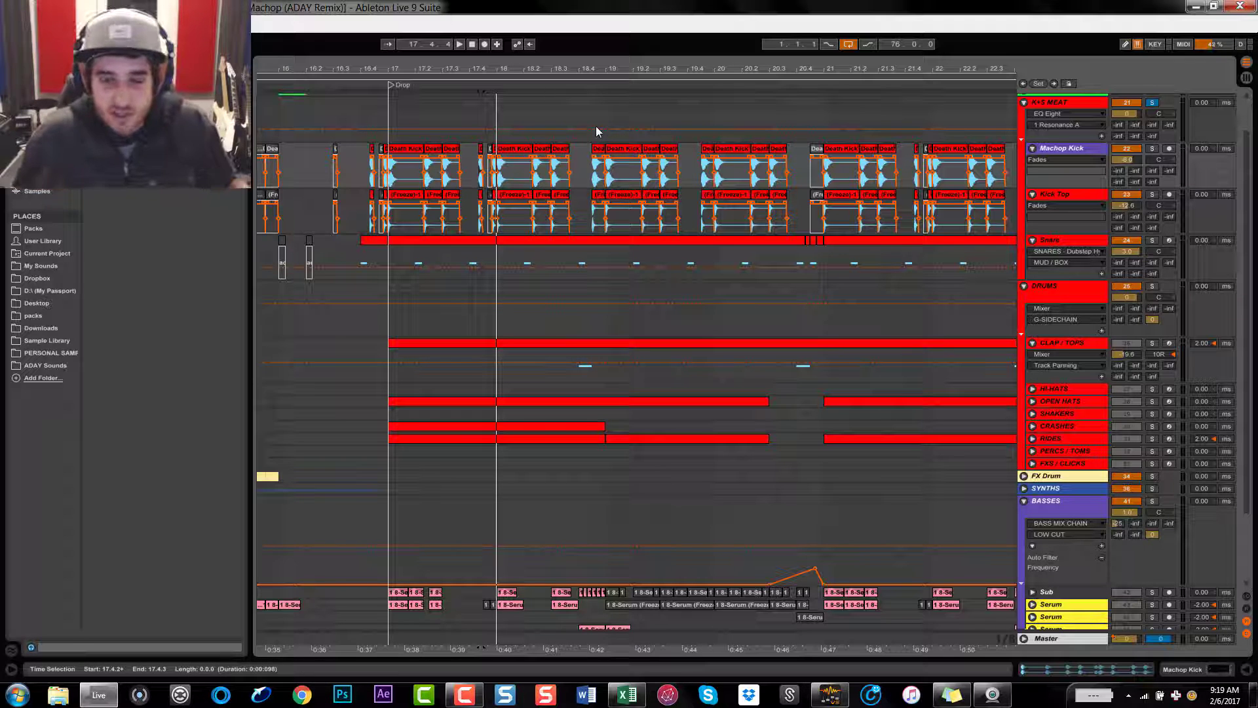
Solo the Snare together with CLAP / TOPS, mark the Snare hit from 18.4.1 to 19.1.3, and play from 17.1.1
click(1149, 241)
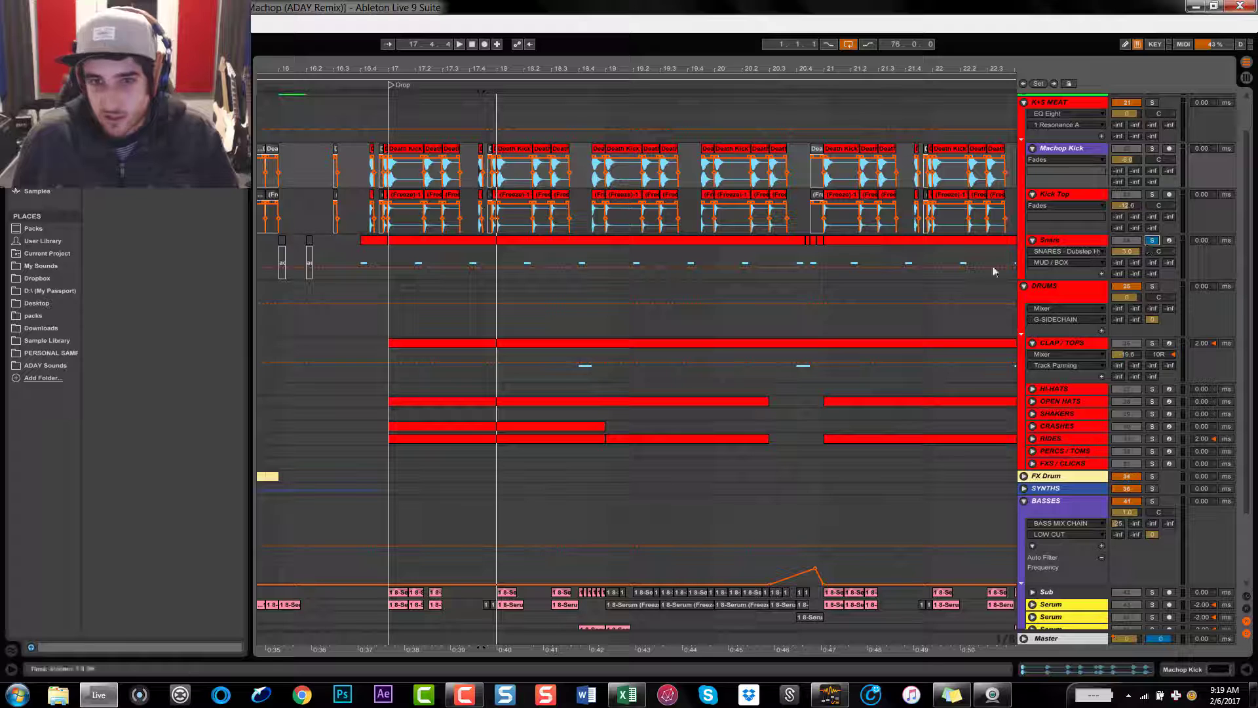
click(469, 259)
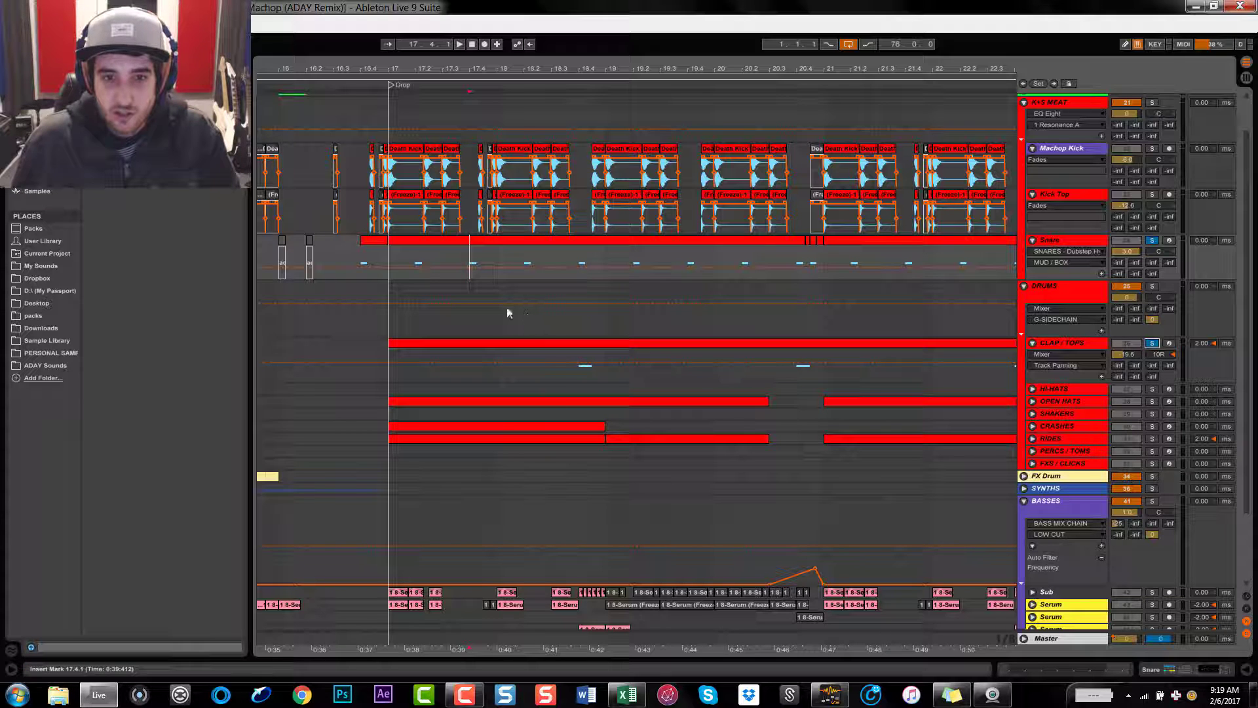
click(390, 262)
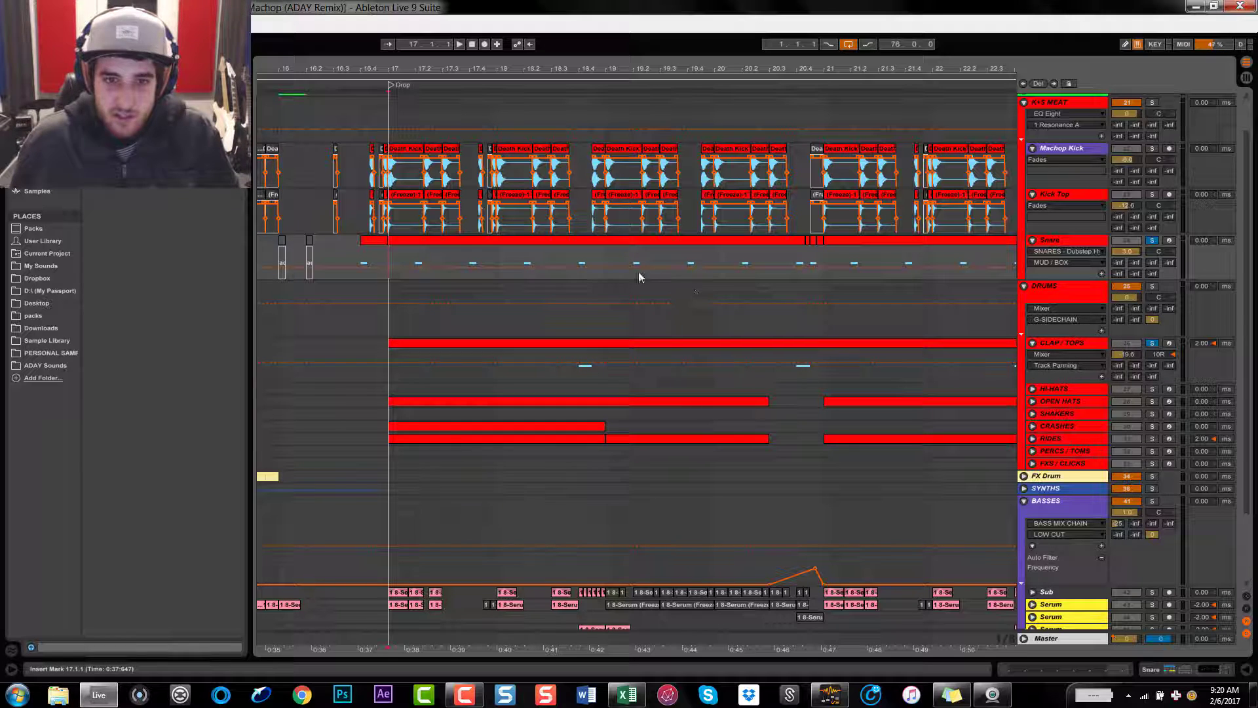
click(589, 257)
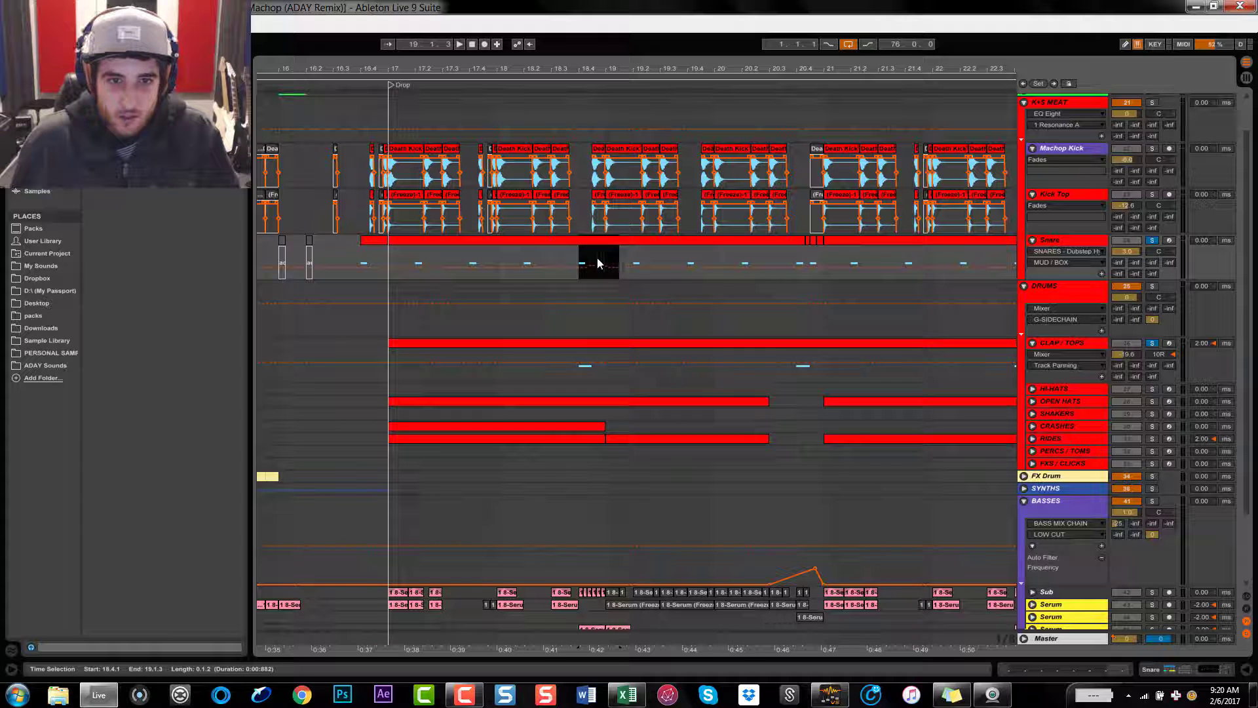
click(388, 275)
key(space)
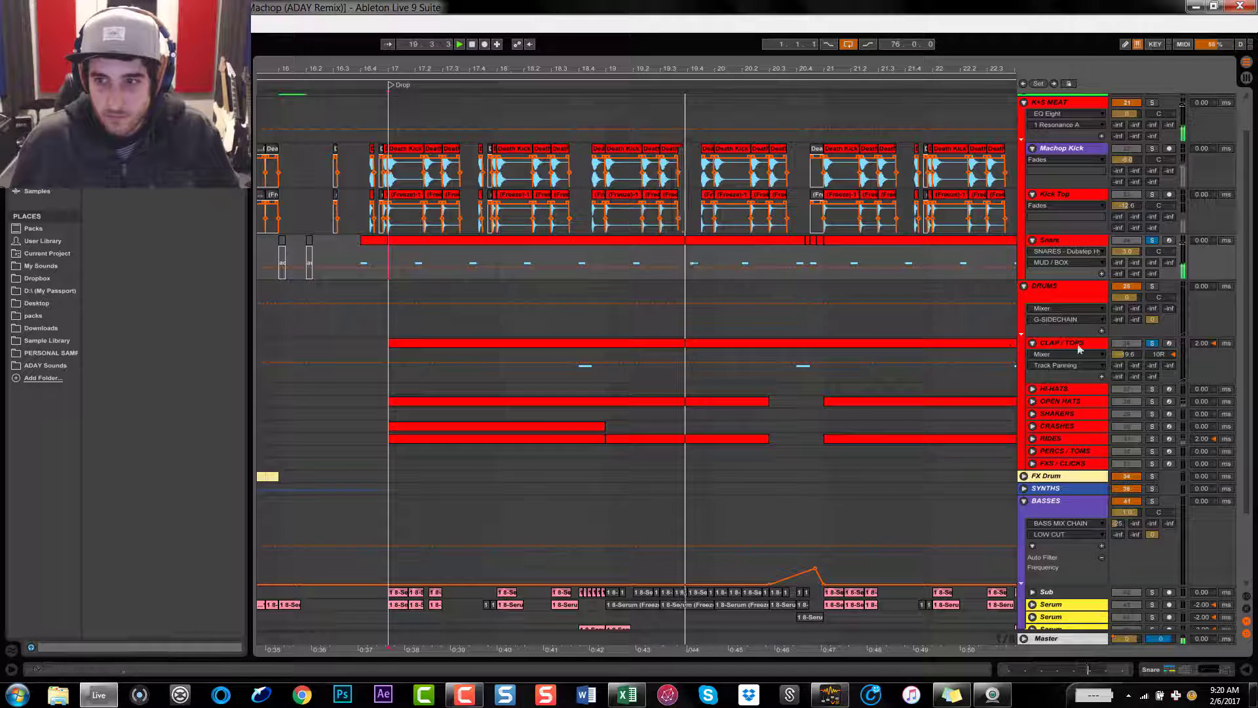
Audition CLAP / TOPS soloed from 18.4.1, add the Snare to the solo for comparison, and clear the solos
click(1152, 344)
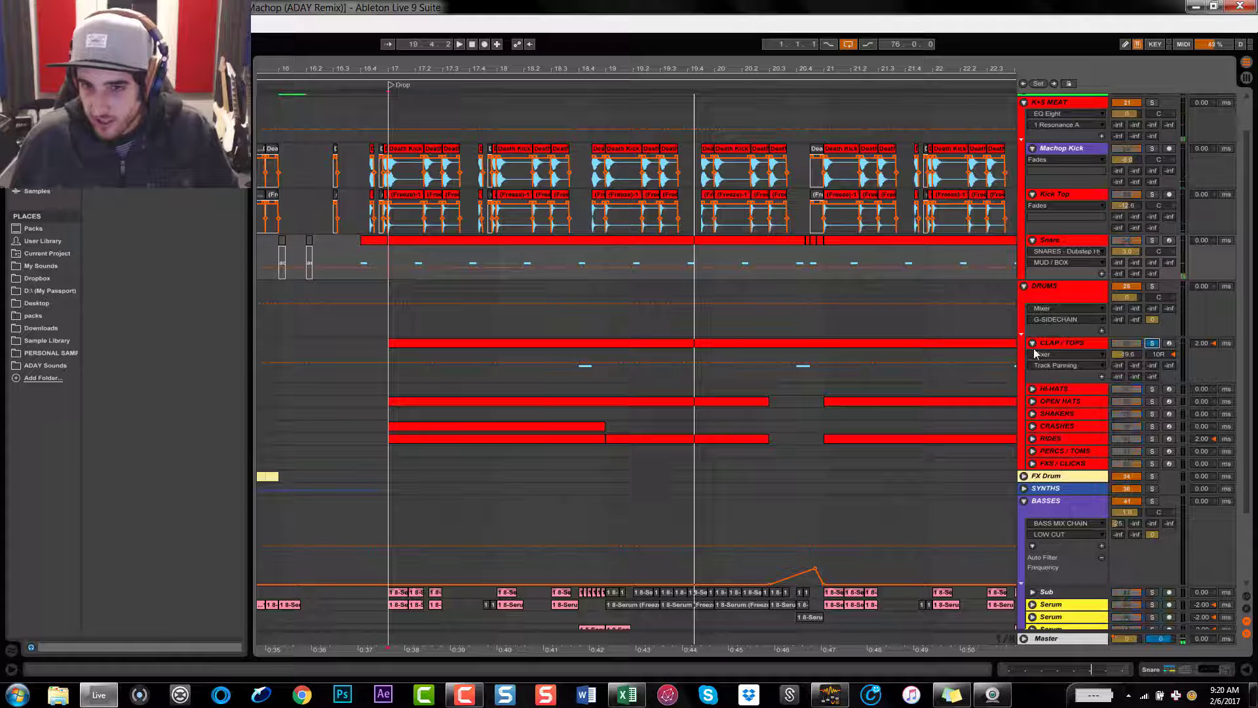
click(583, 375)
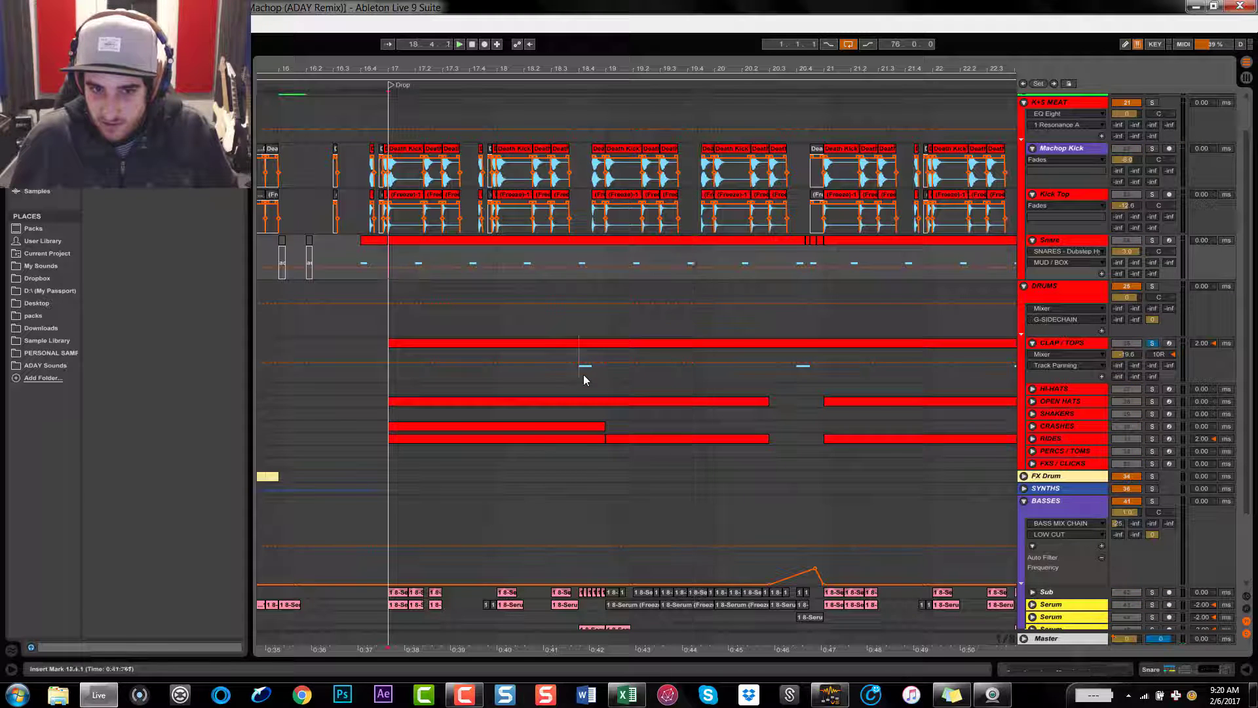
key(space)
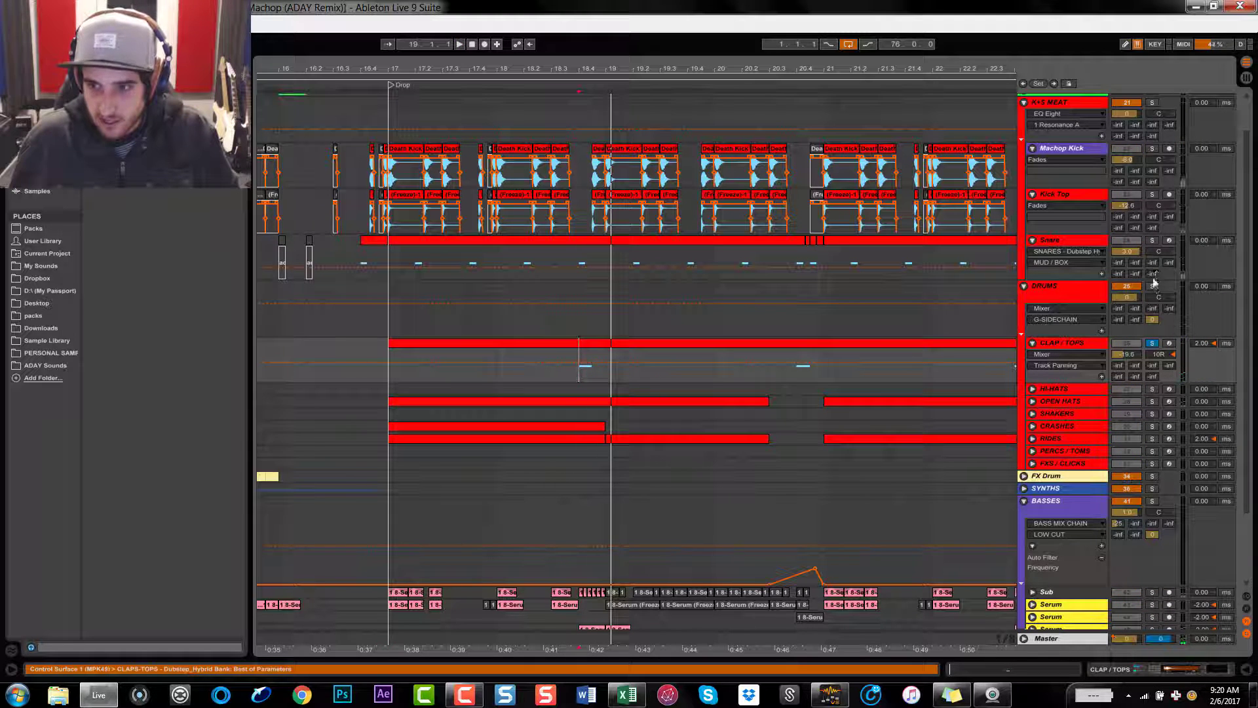
ctrl+click(1153, 240)
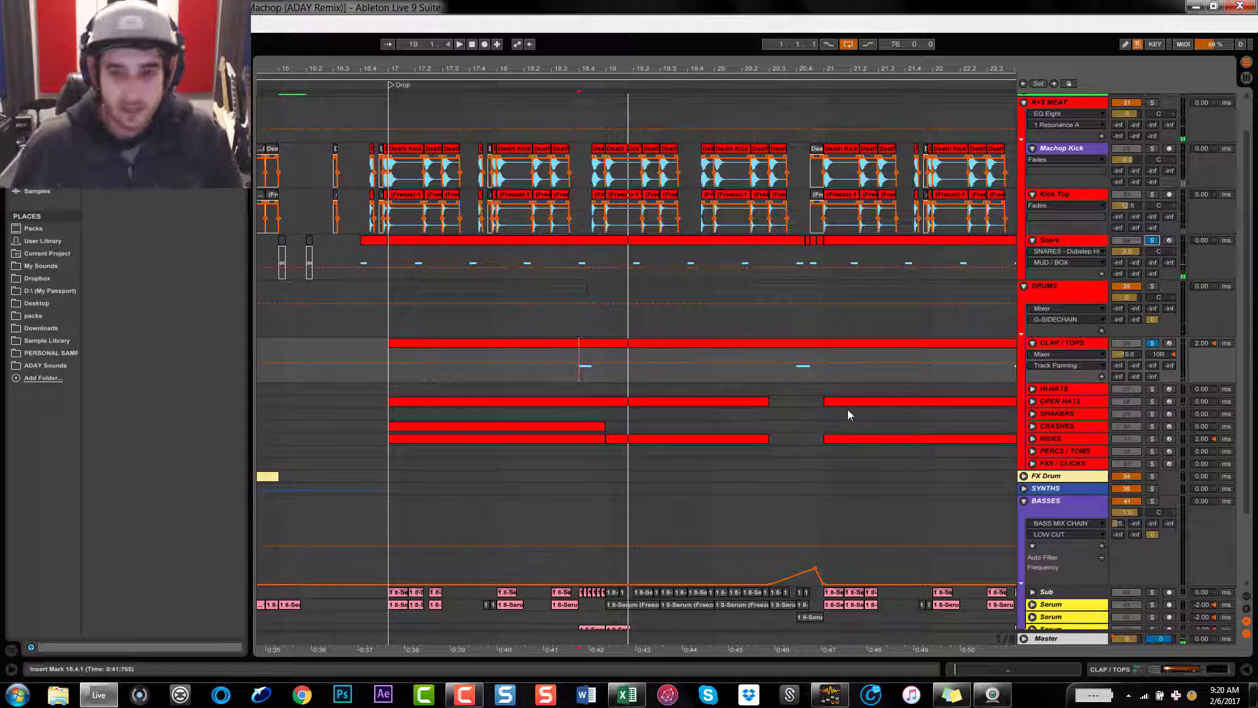
click(1153, 343)
click(1152, 342)
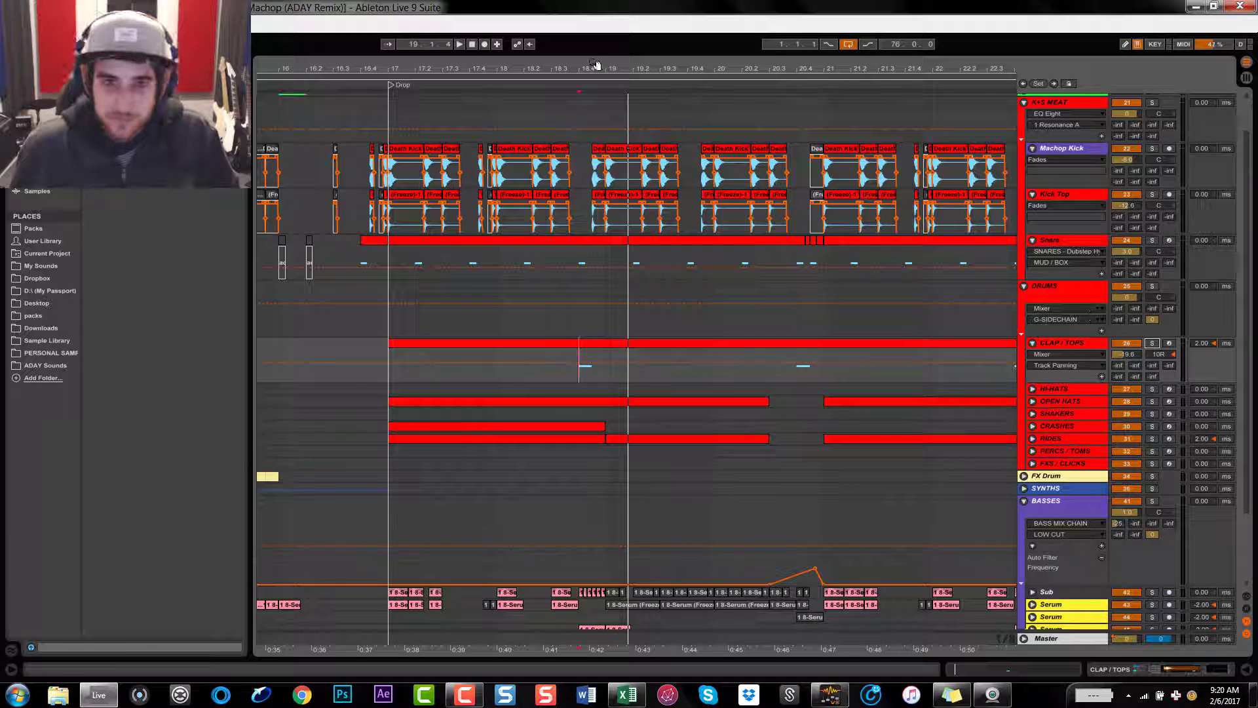
Highlight the first two bars of CLAP / TOPS from 17.1.1, solo the track, and set the insert marker at 18.4.1
drag(594, 64, 594, 21)
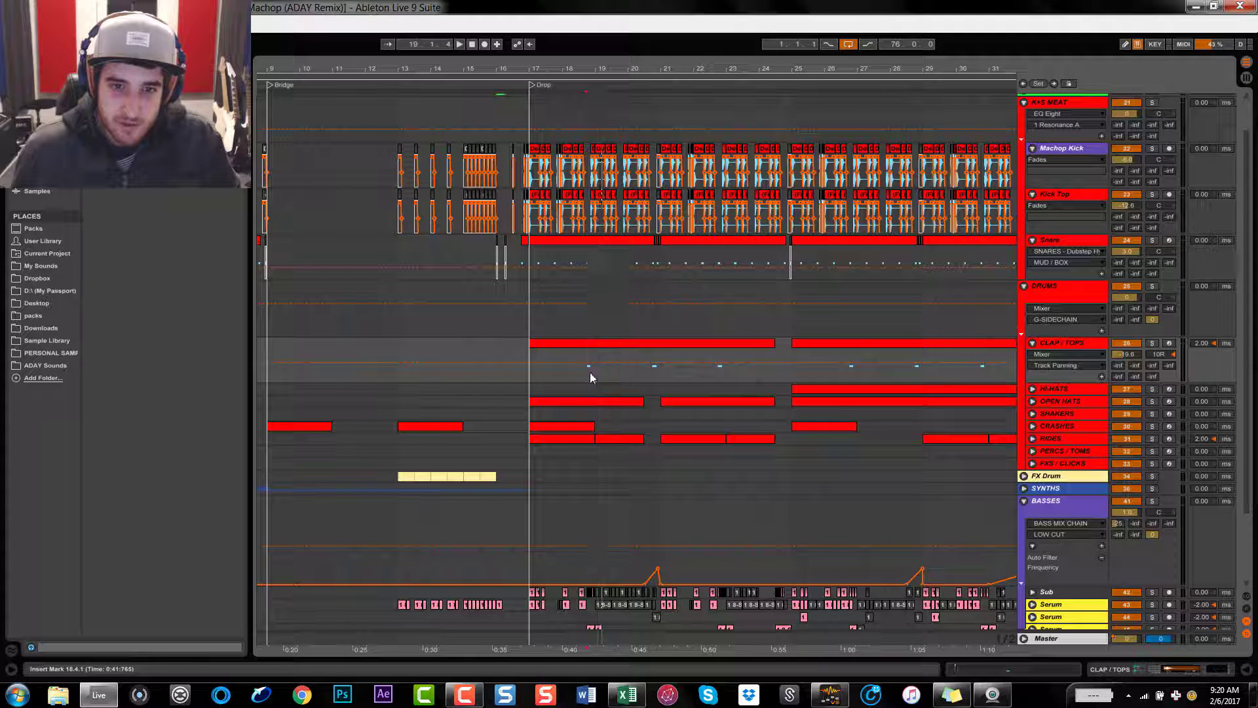
drag(589, 378, 524, 367)
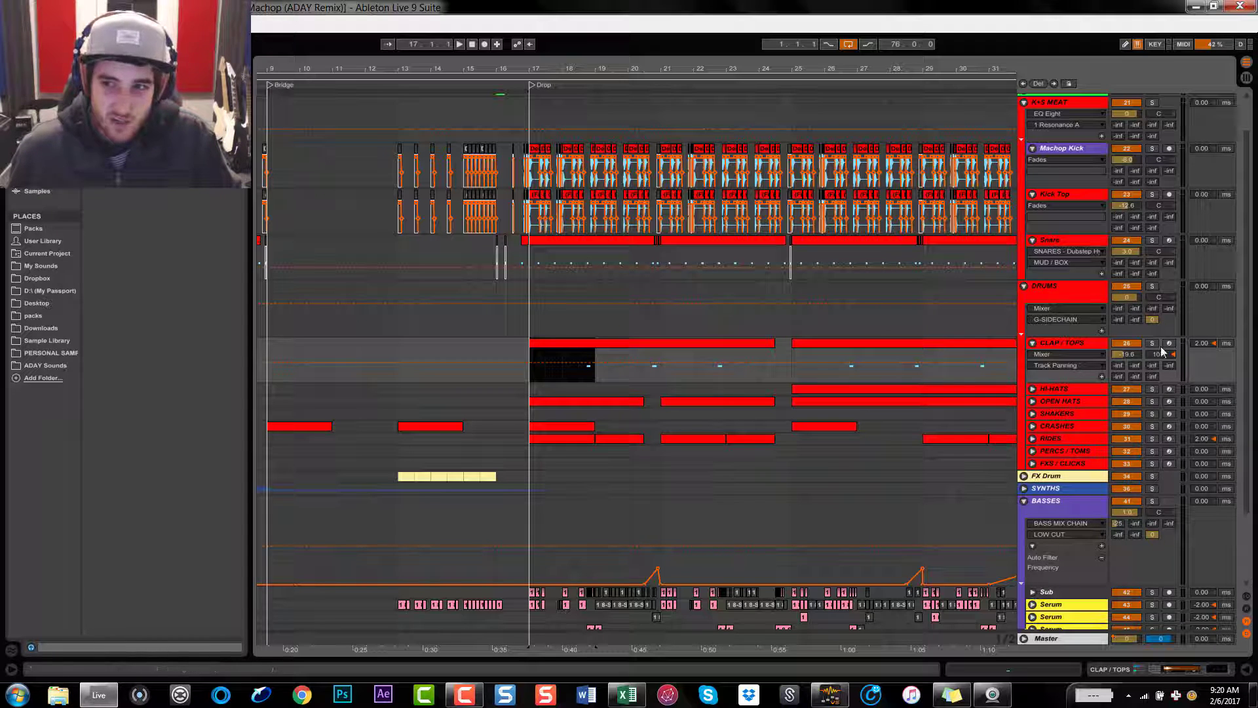
click(1151, 343)
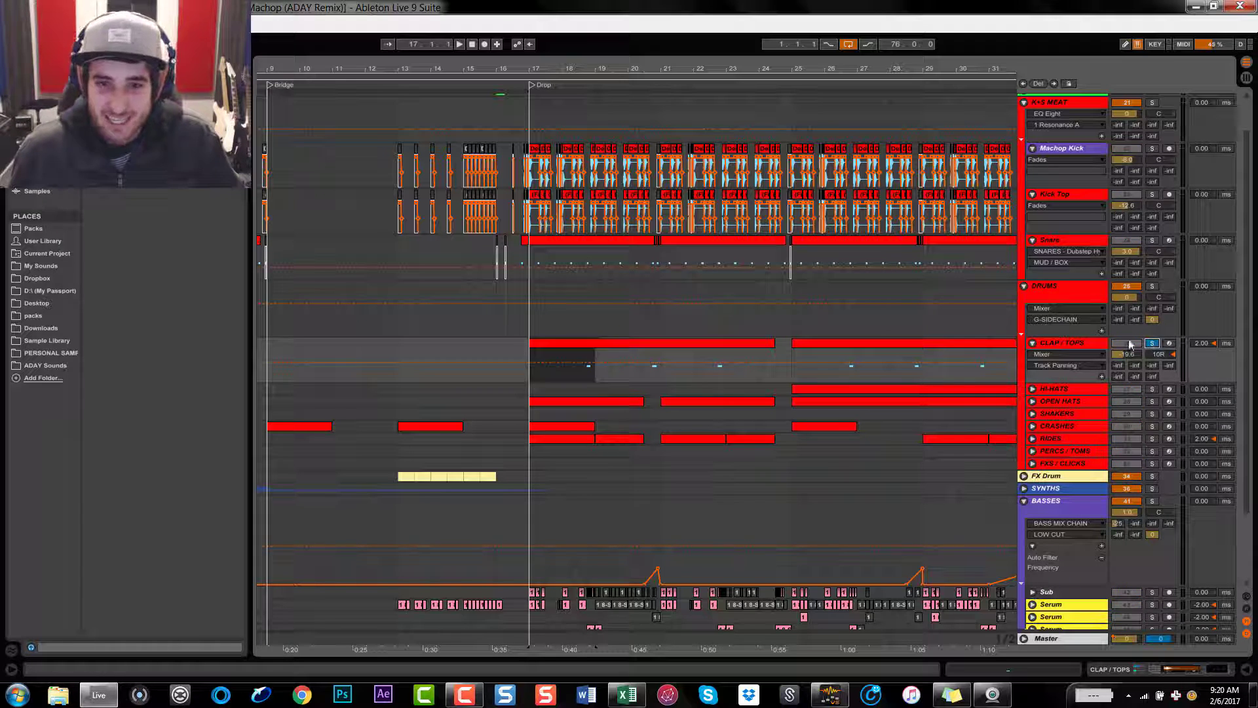
click(585, 374)
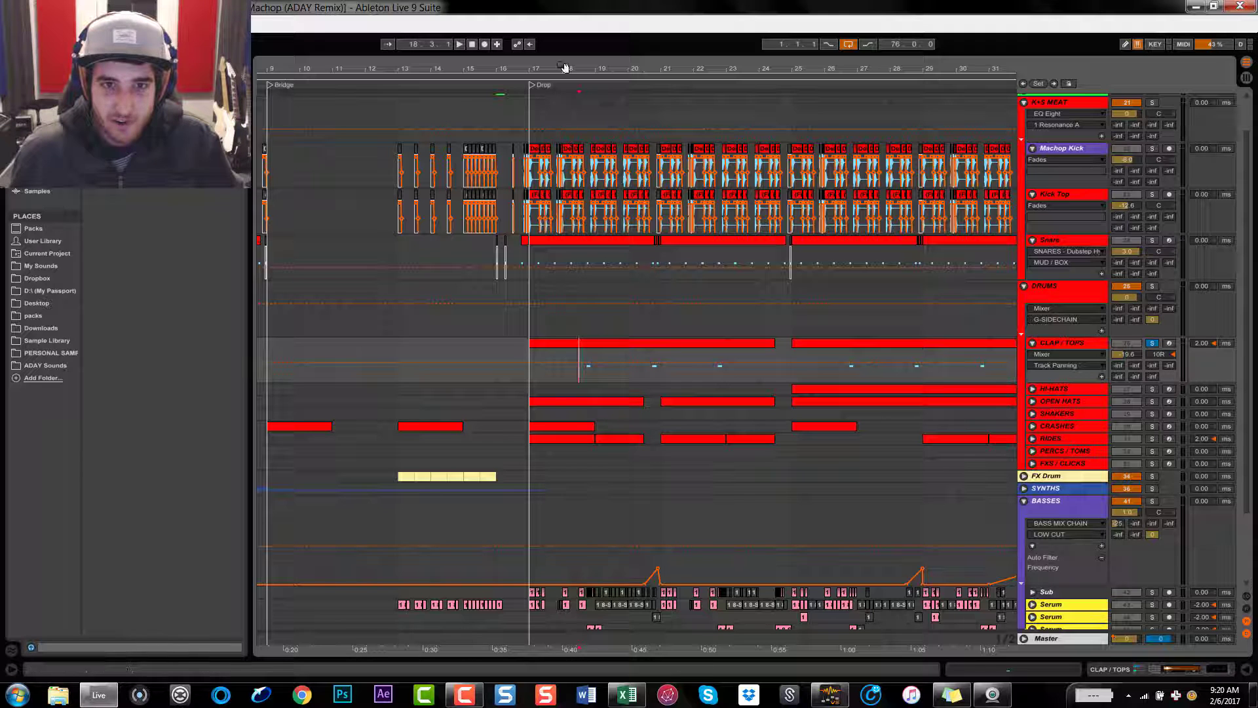
drag(565, 68, 570, 82)
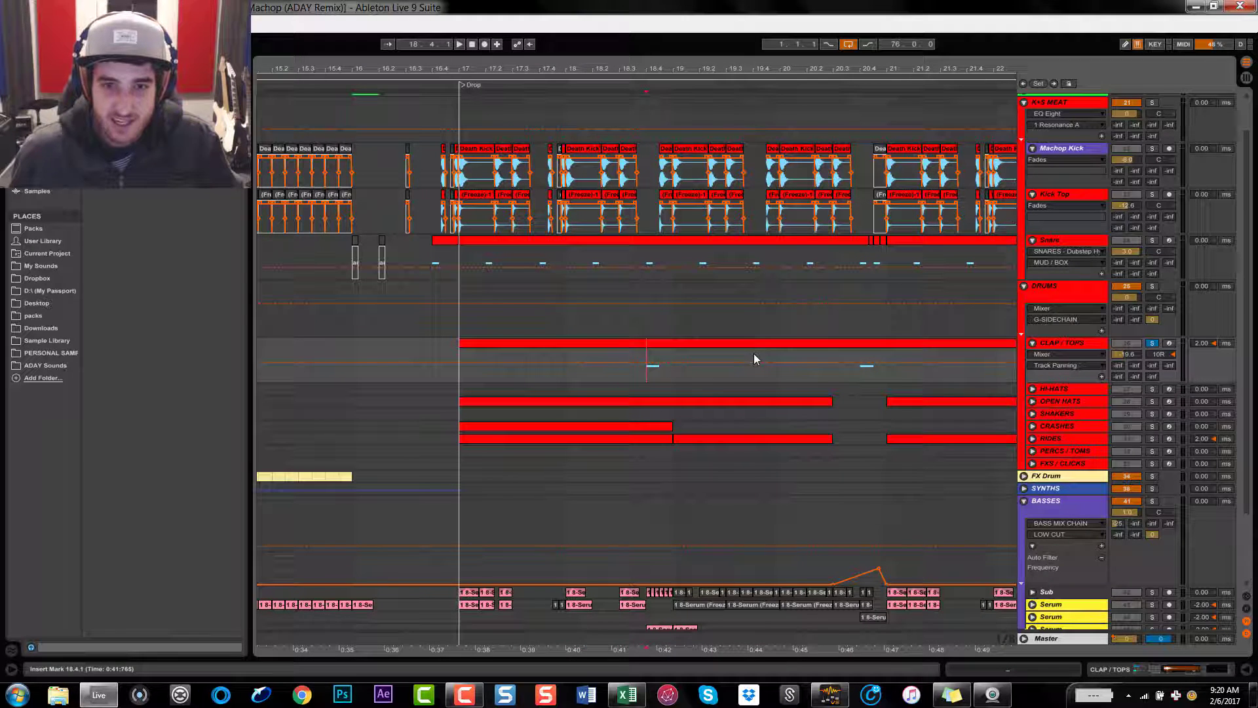
Select the Snare part from 17.1.1 to 20.4.2 and audition it with the K+S MEAT and DRUMS groups soloed
click(594, 239)
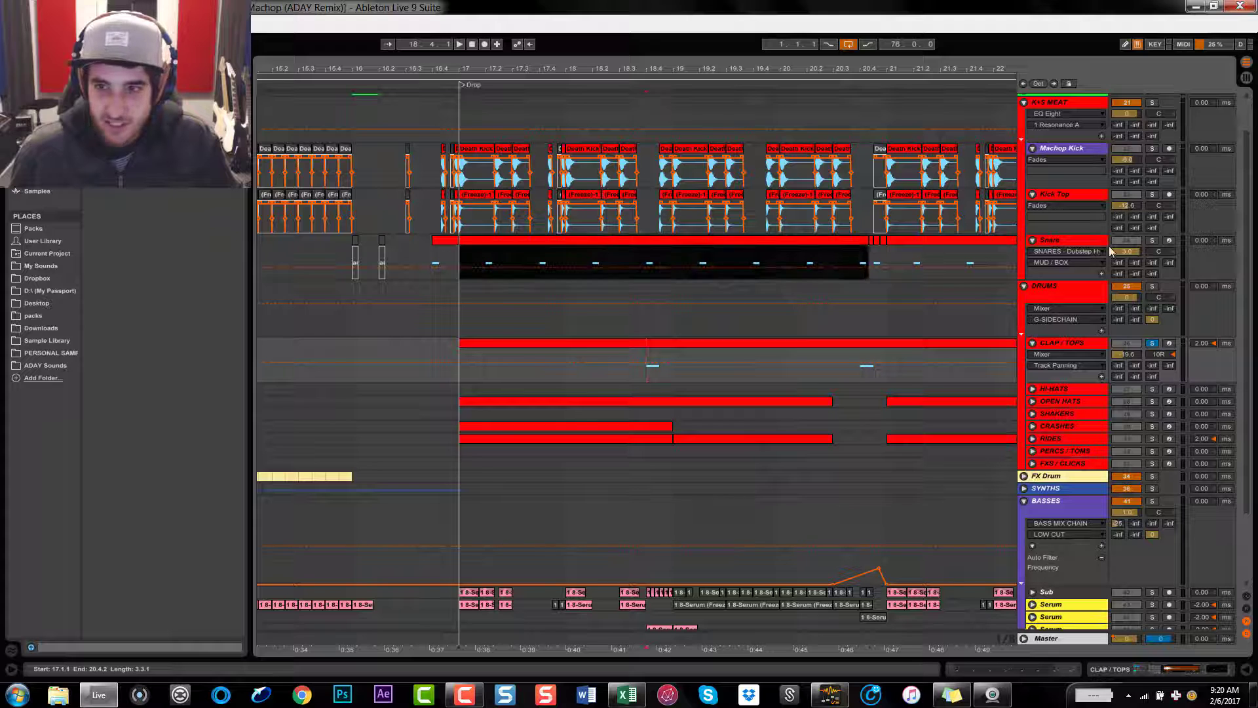
click(1153, 286)
click(1152, 102)
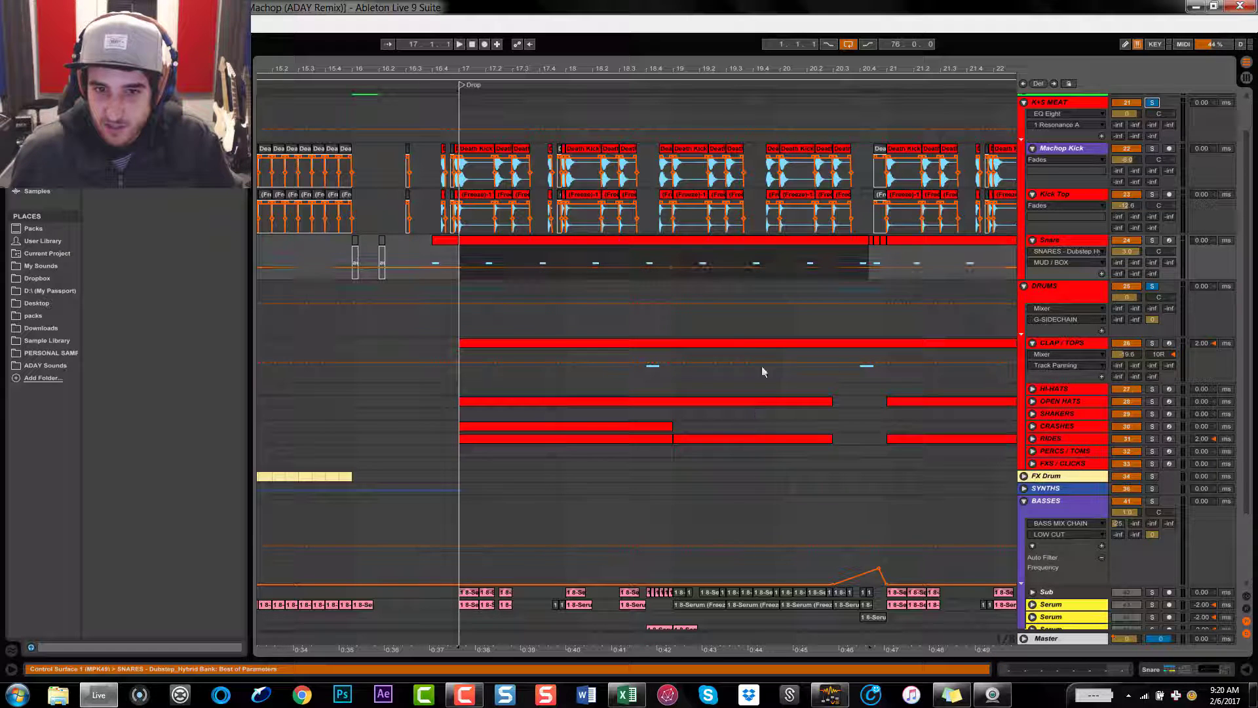
key(space)
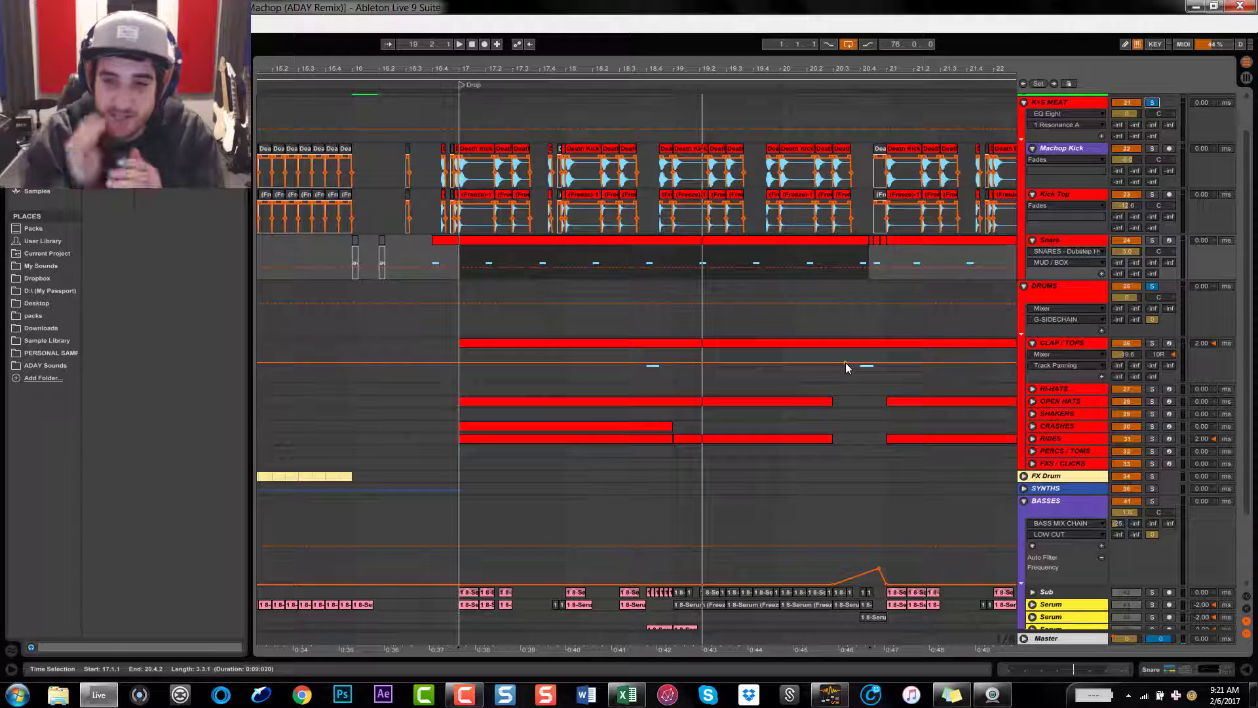
click(1151, 286)
Inspect the device chains of the K+S MEAT group and the Snare track, expanding the Utility device in each
click(1062, 113)
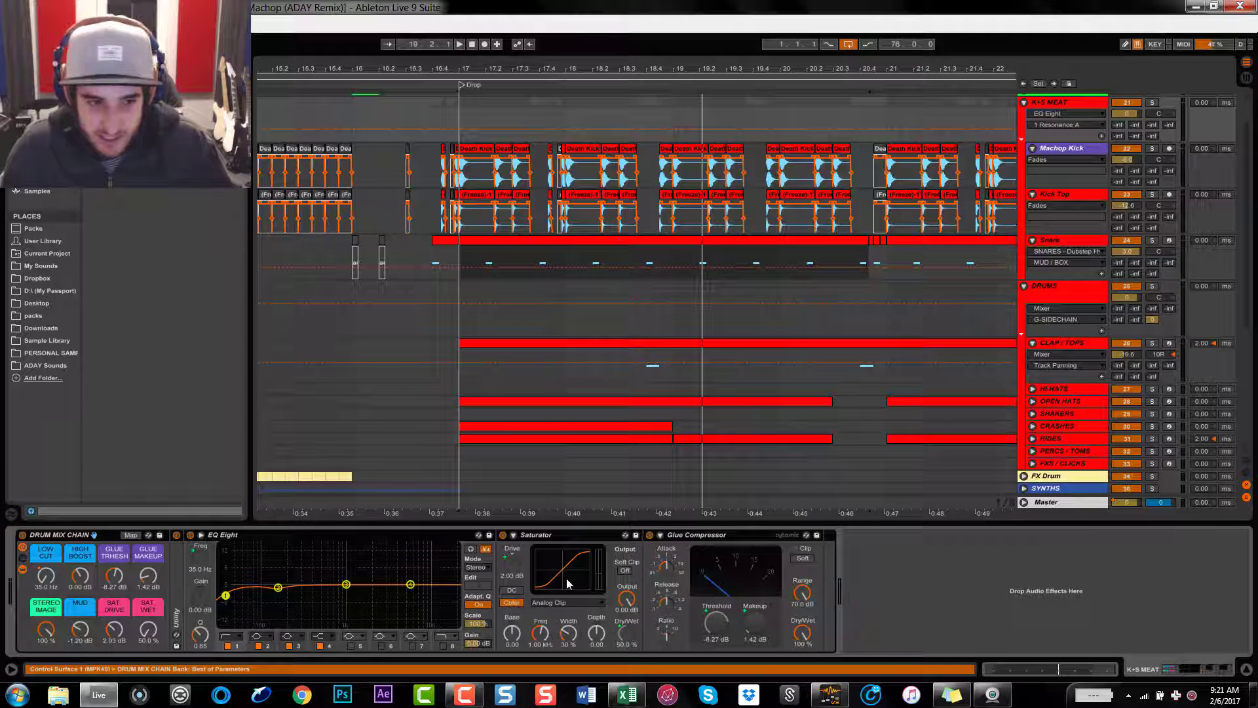
double_click(179, 578)
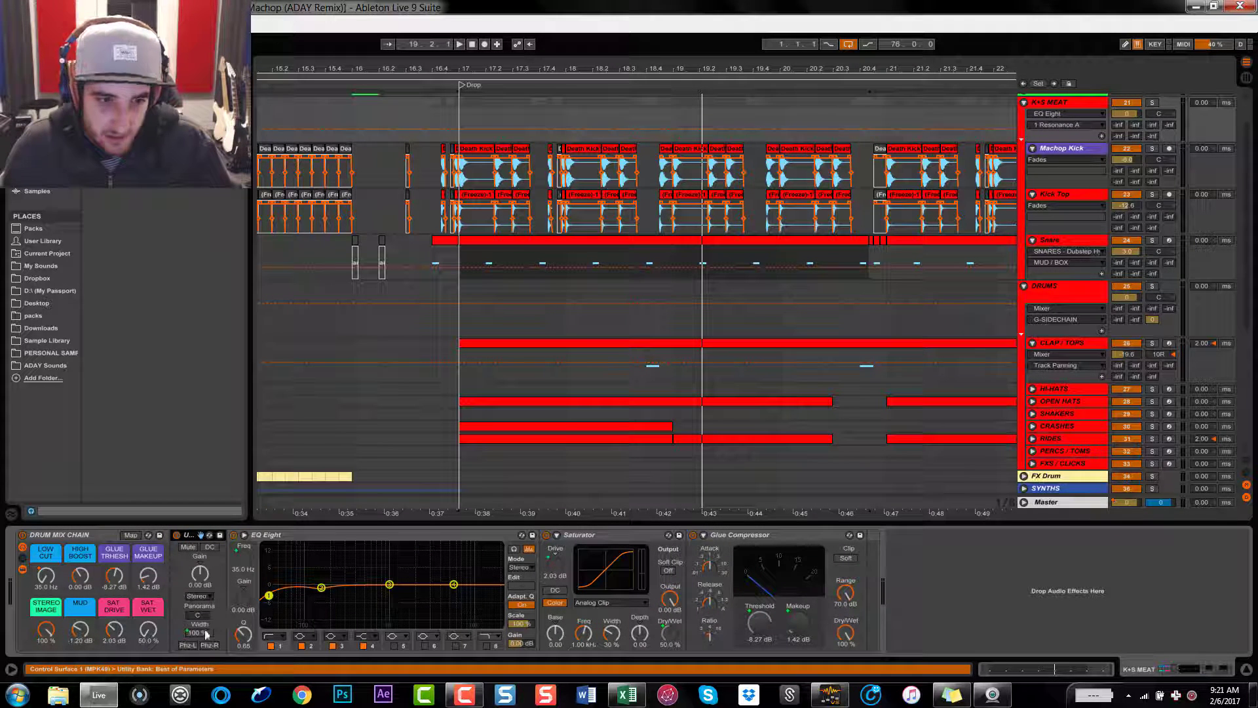
click(1058, 251)
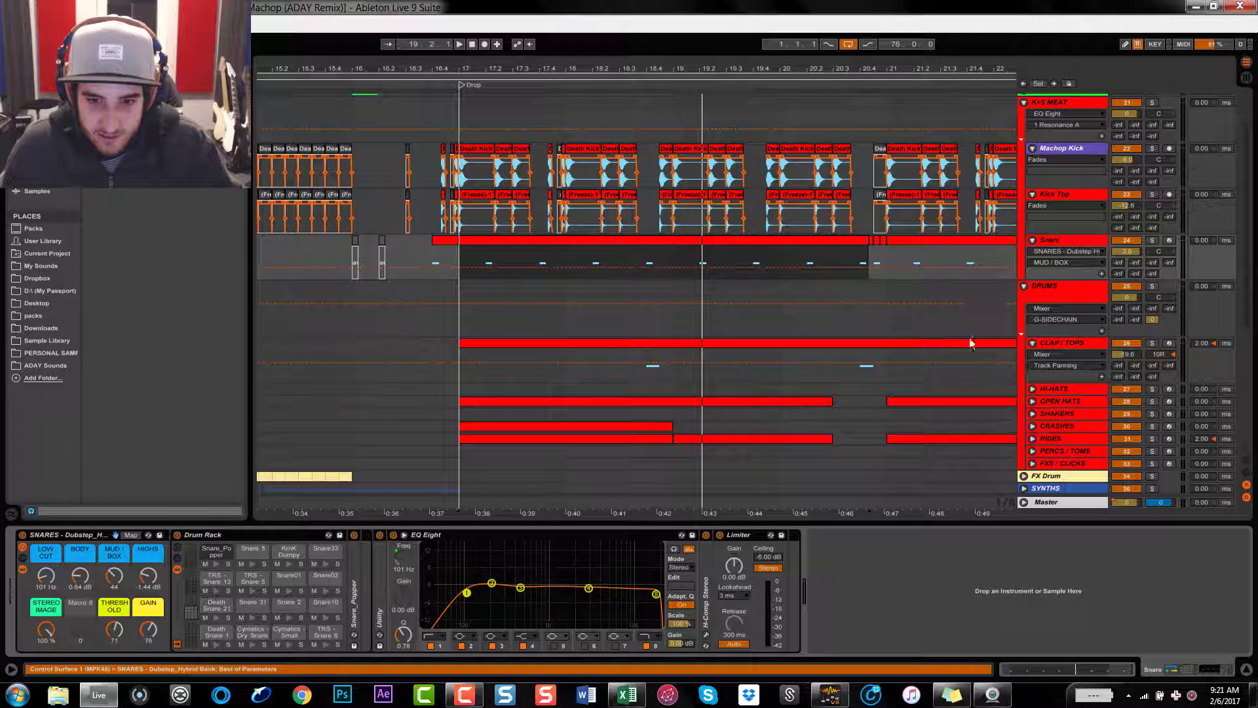
double_click(379, 587)
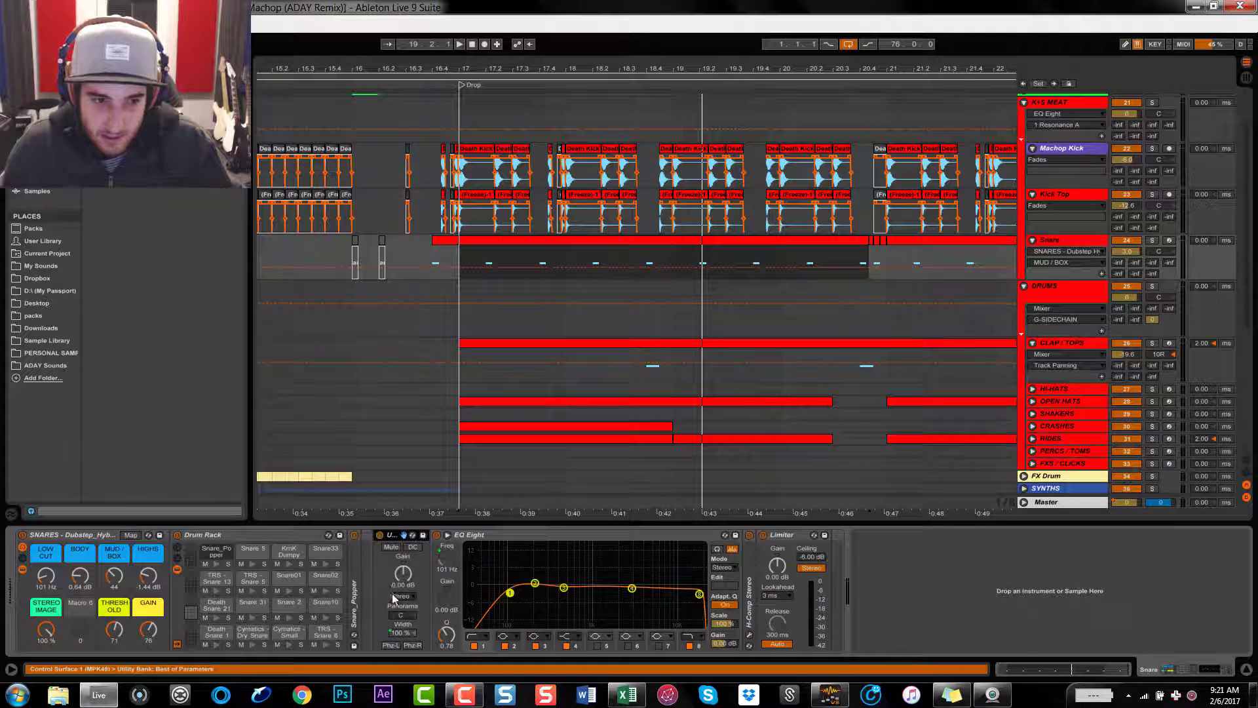
drag(600, 522, 600, 655)
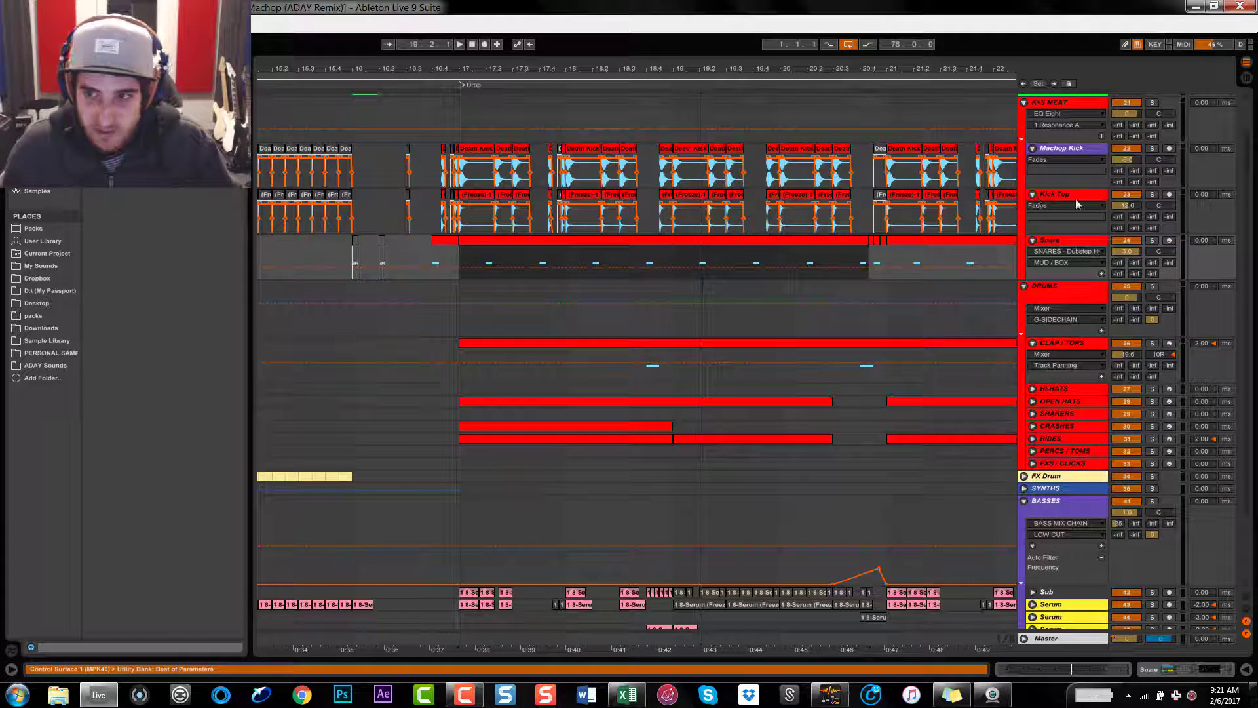
Review the devices on K+S MEAT, Machop Kick and Kick Top, and hide the device view
double_click(1050, 117)
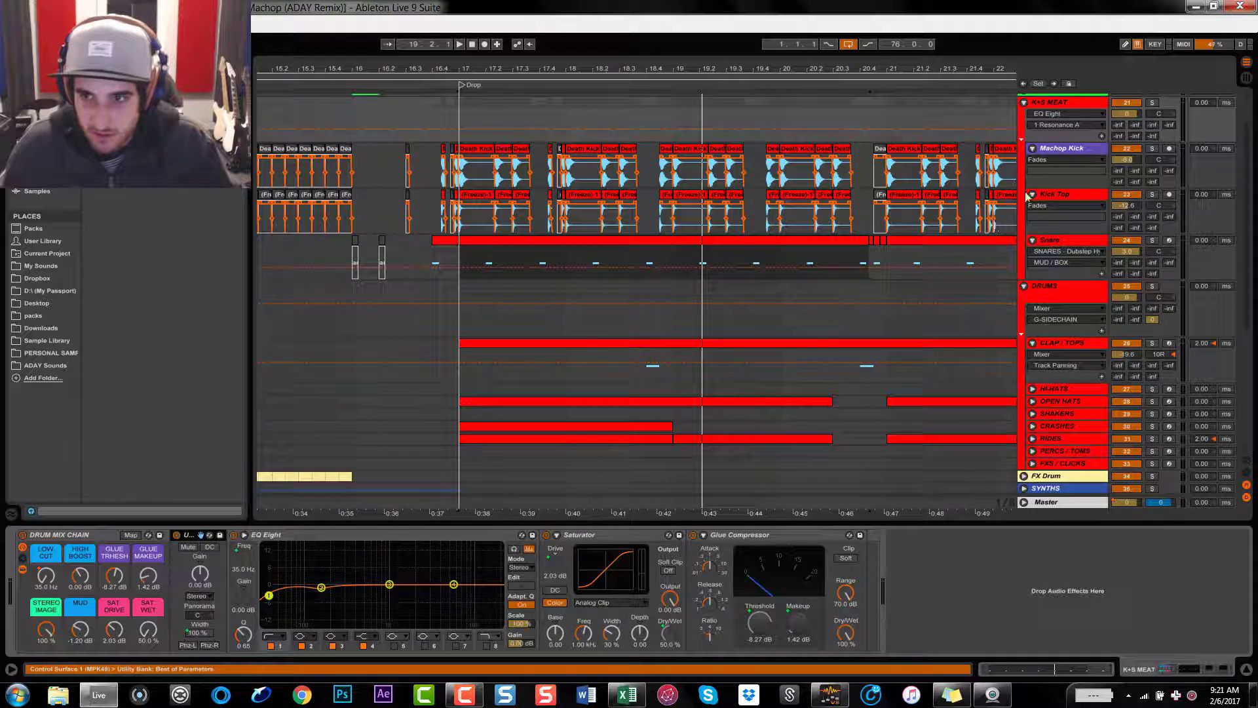
click(1068, 148)
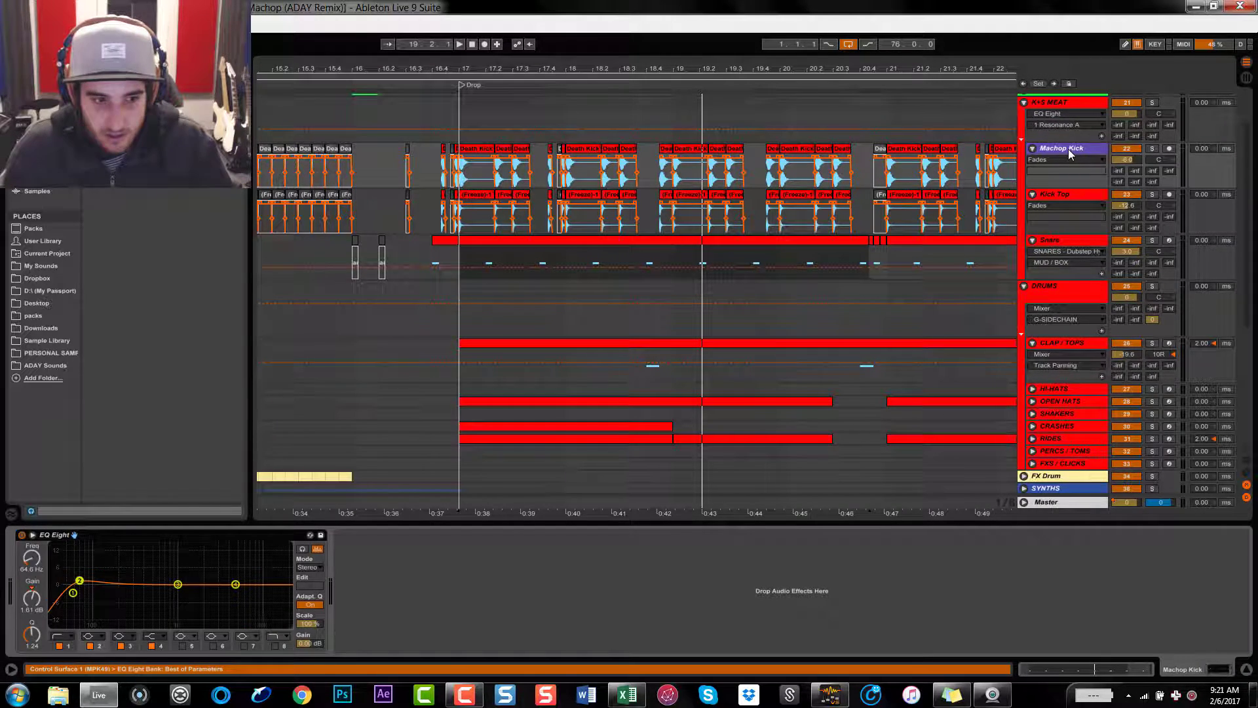
click(1059, 195)
drag(627, 521, 626, 589)
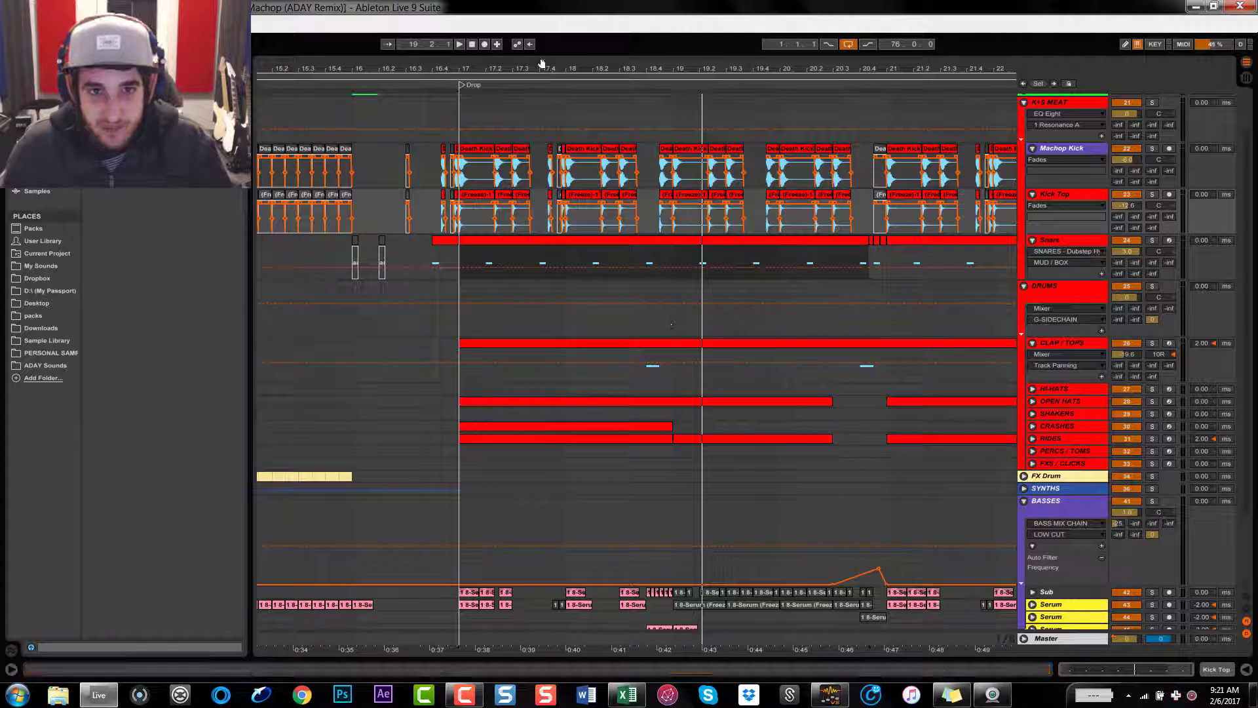
Set the insert marker at 17.1.1 on DRUMS, fold CLAP / TOPS, and unfold HI-HATS and OPEN HATS for an arrangement overview
drag(545, 65, 579, 12)
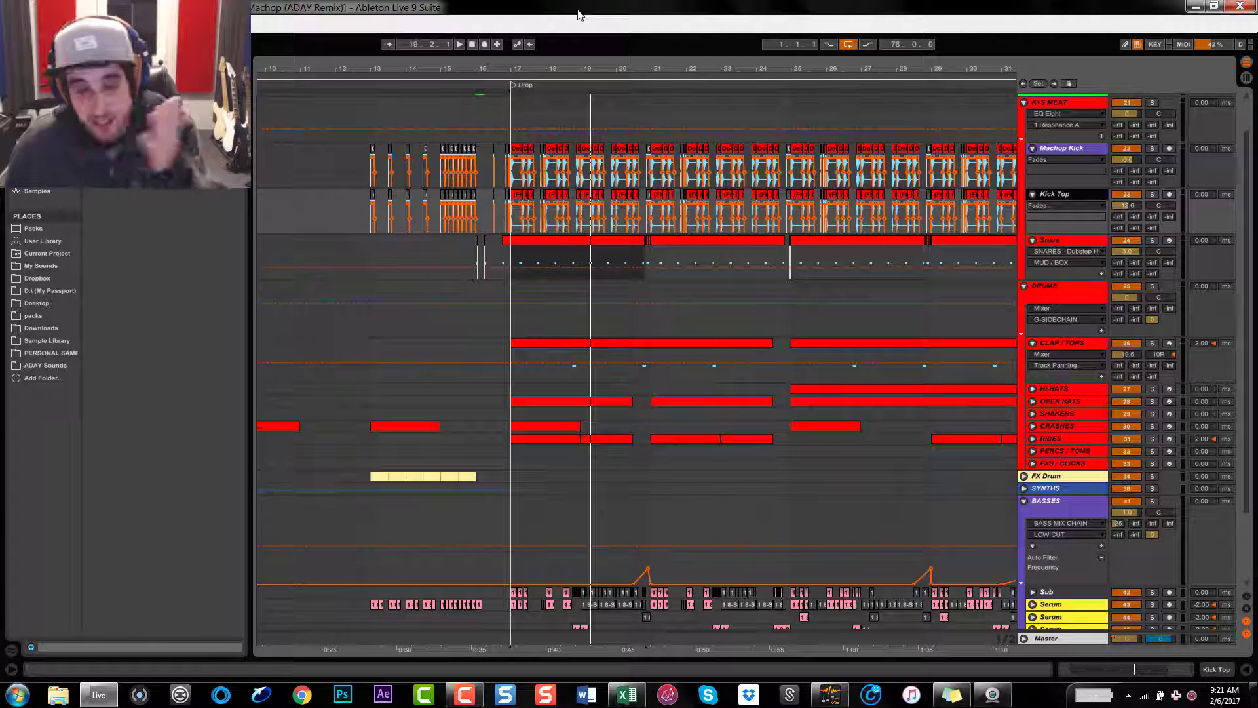
click(520, 325)
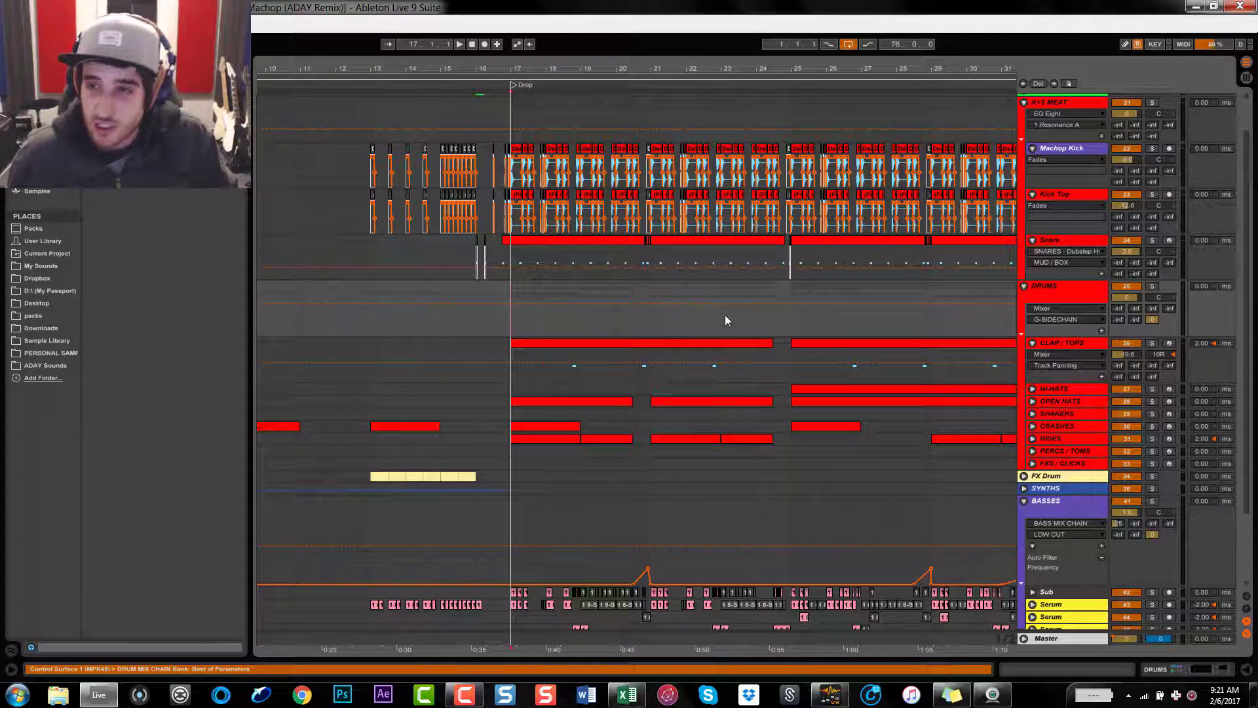
scroll(724, 321, down, 3)
click(1032, 251)
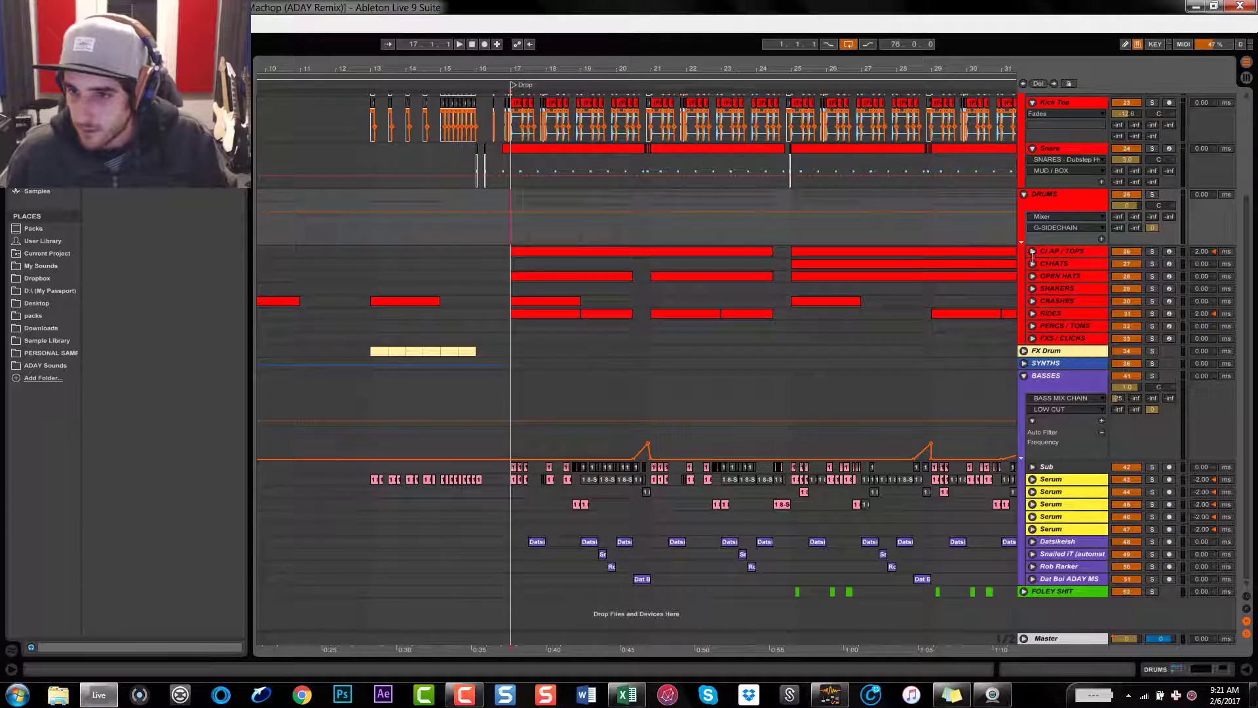
click(1032, 263)
click(1033, 309)
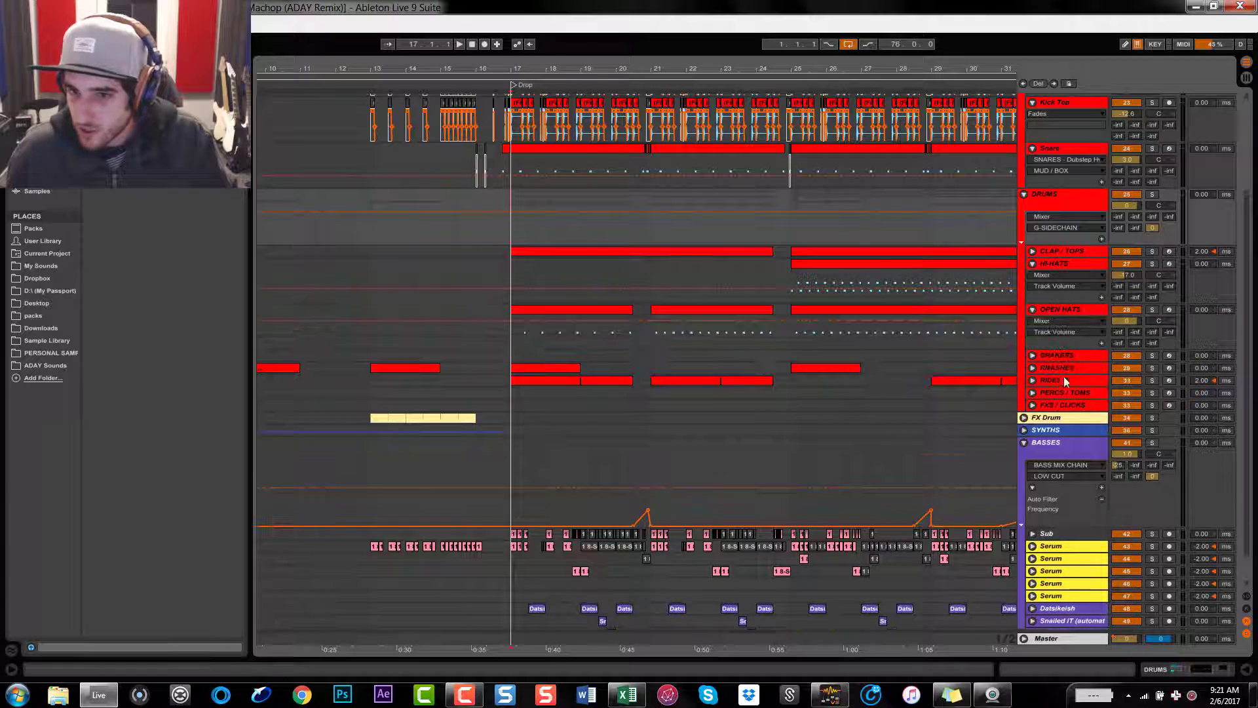
click(1033, 356)
click(1033, 356)
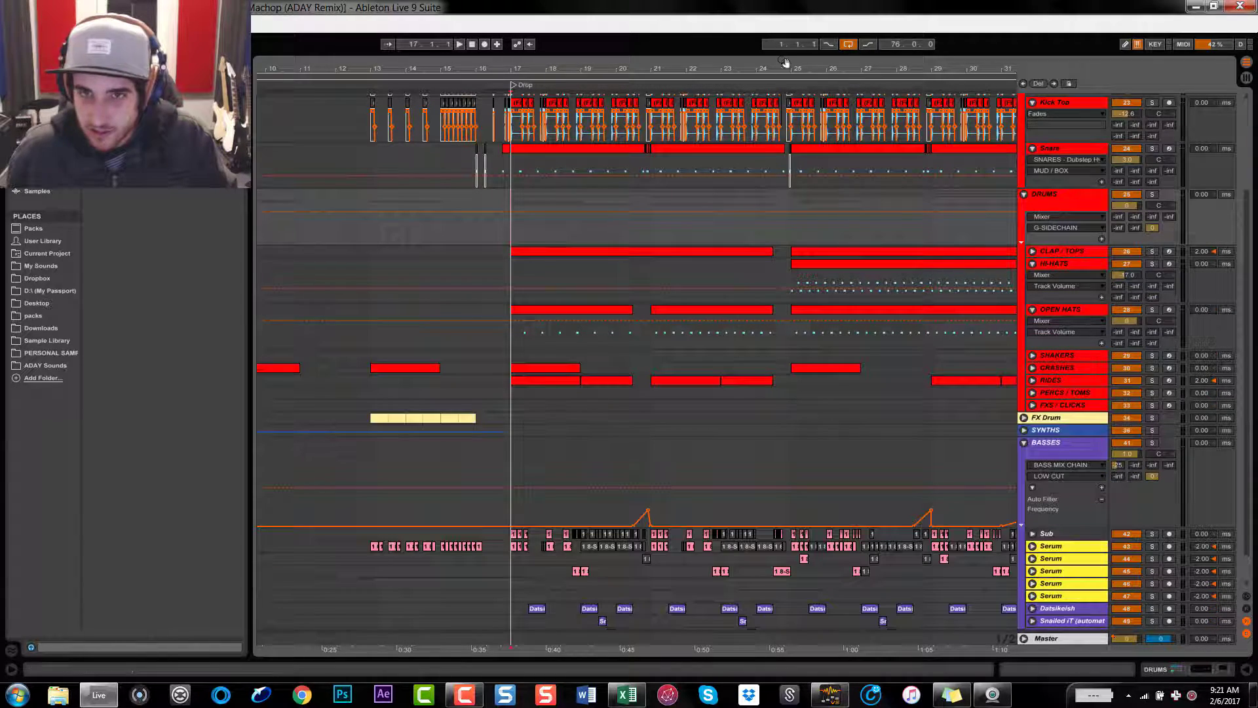
drag(785, 62, 785, 30)
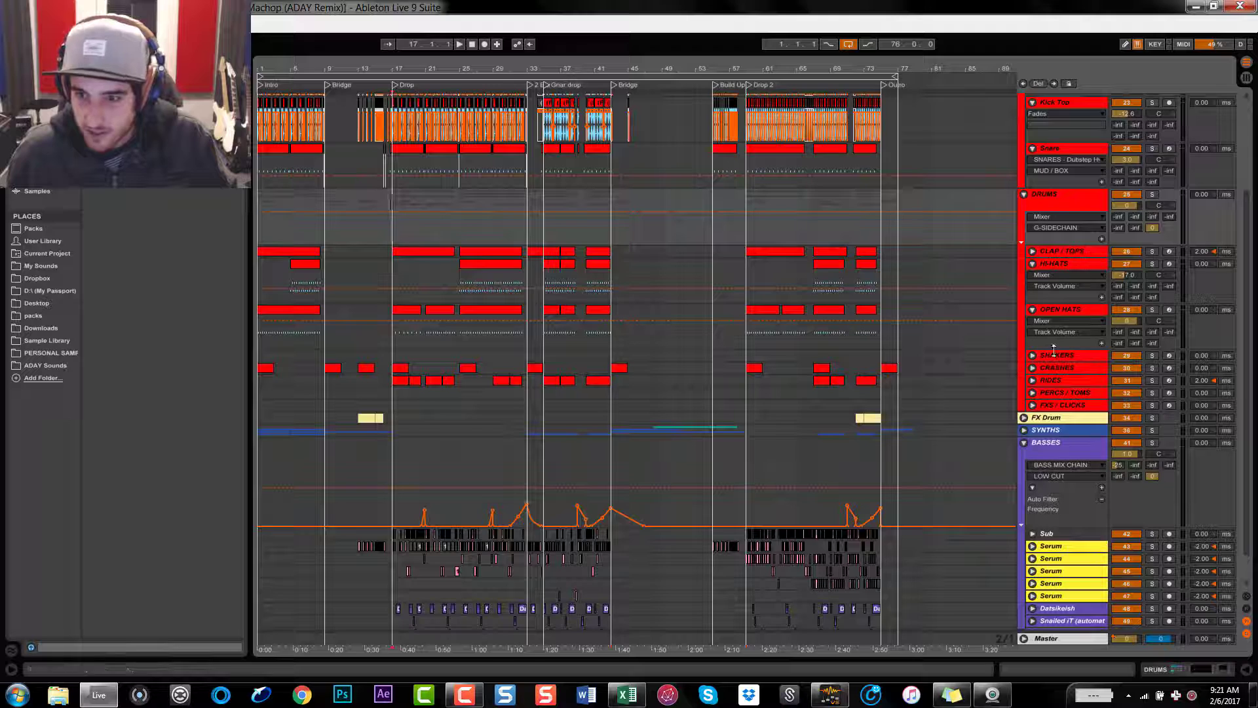
Delete the SHAKERS, PERCS / TOMS and FXS / CLICKS tracks from the DRUMS group
click(1055, 355)
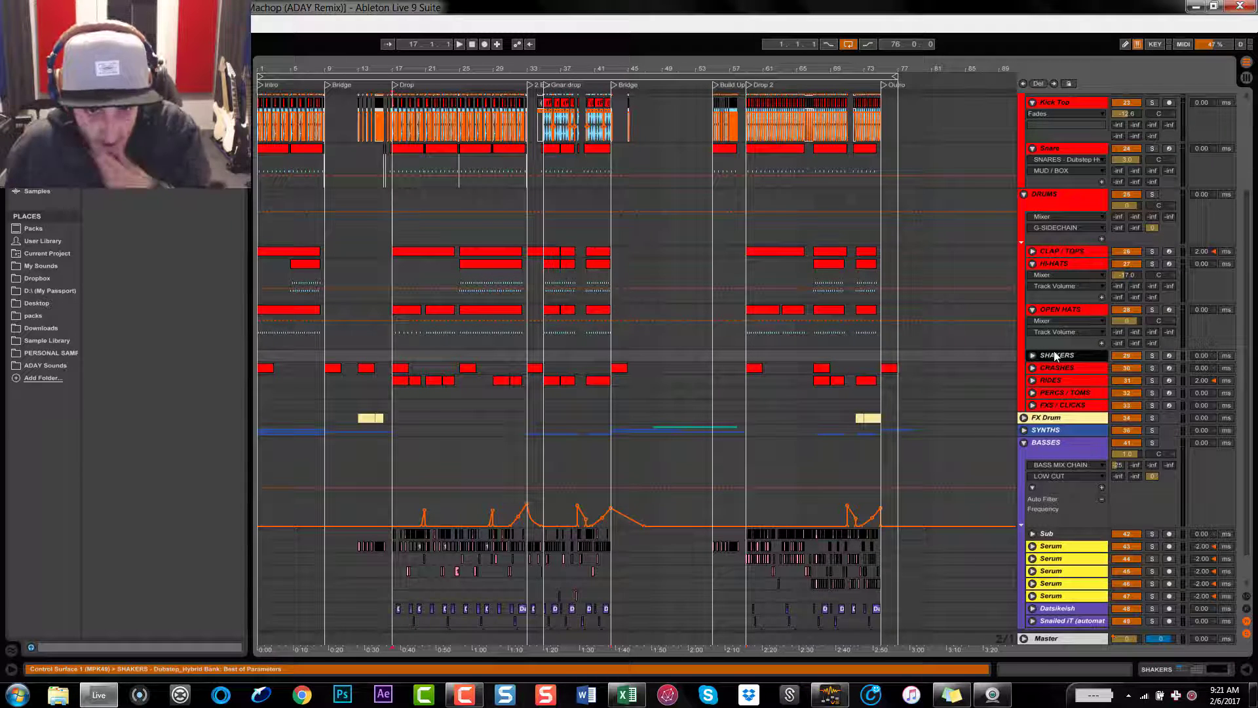
key(Delete)
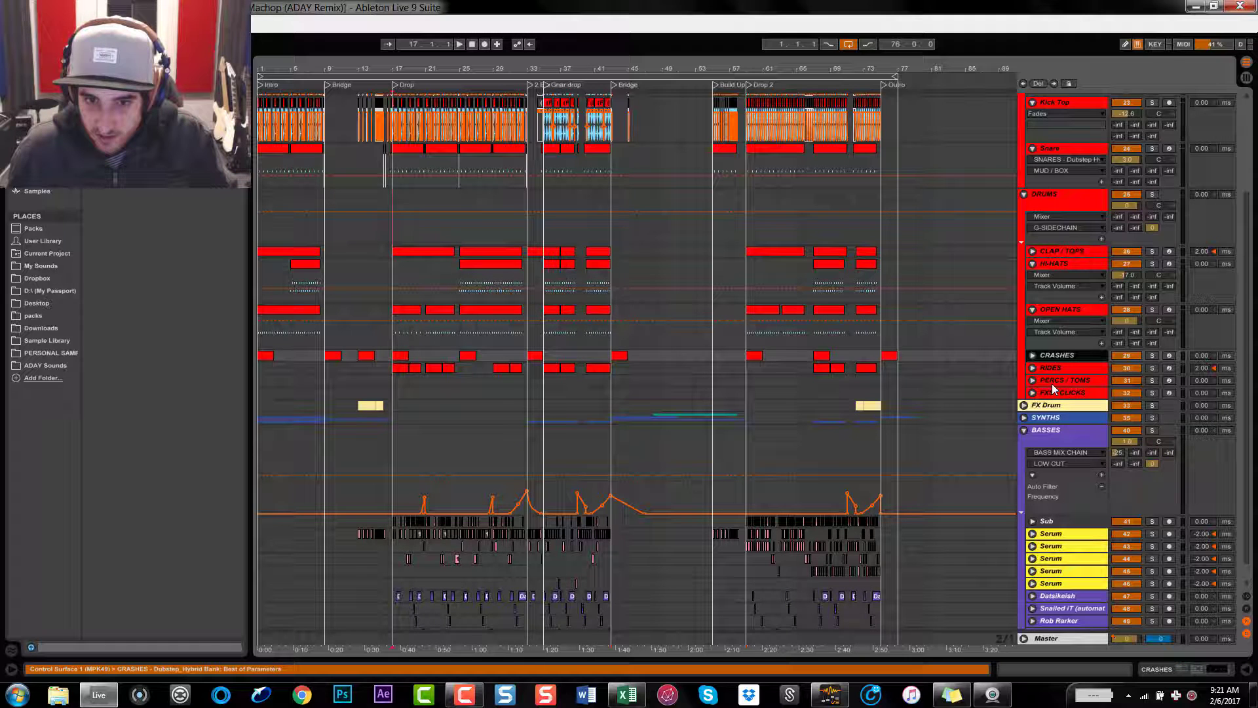
click(1052, 383)
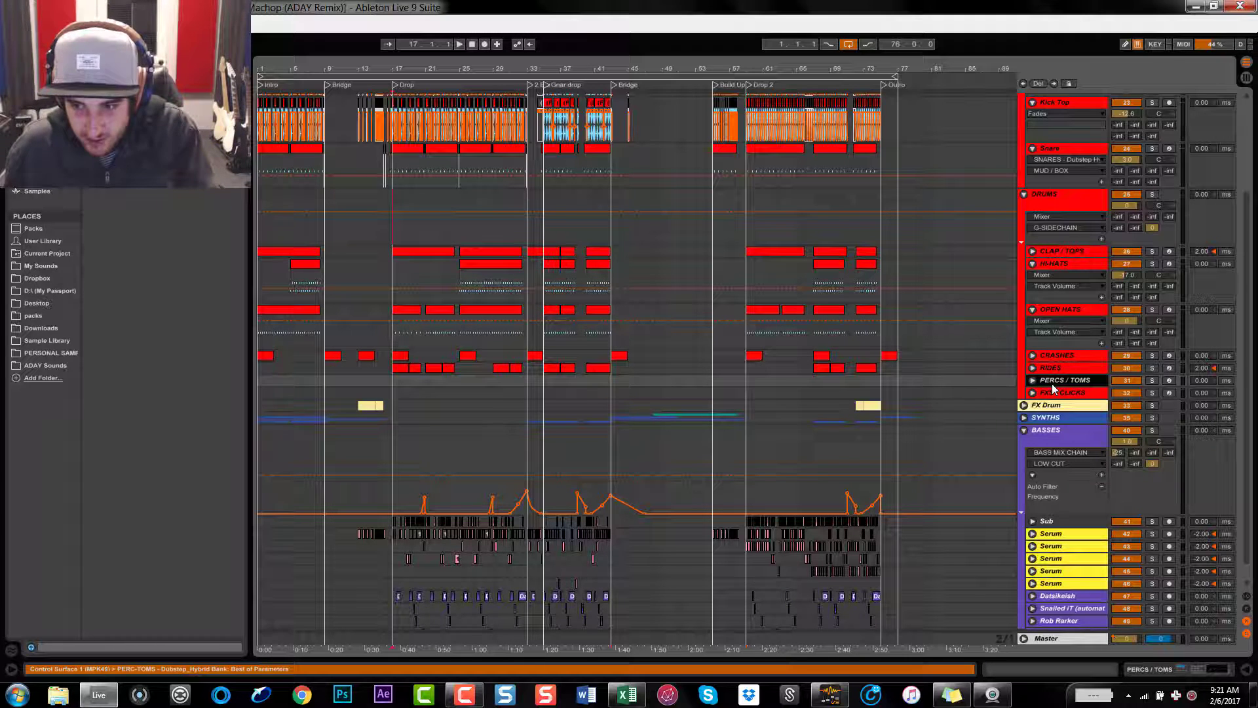
key(Delete)
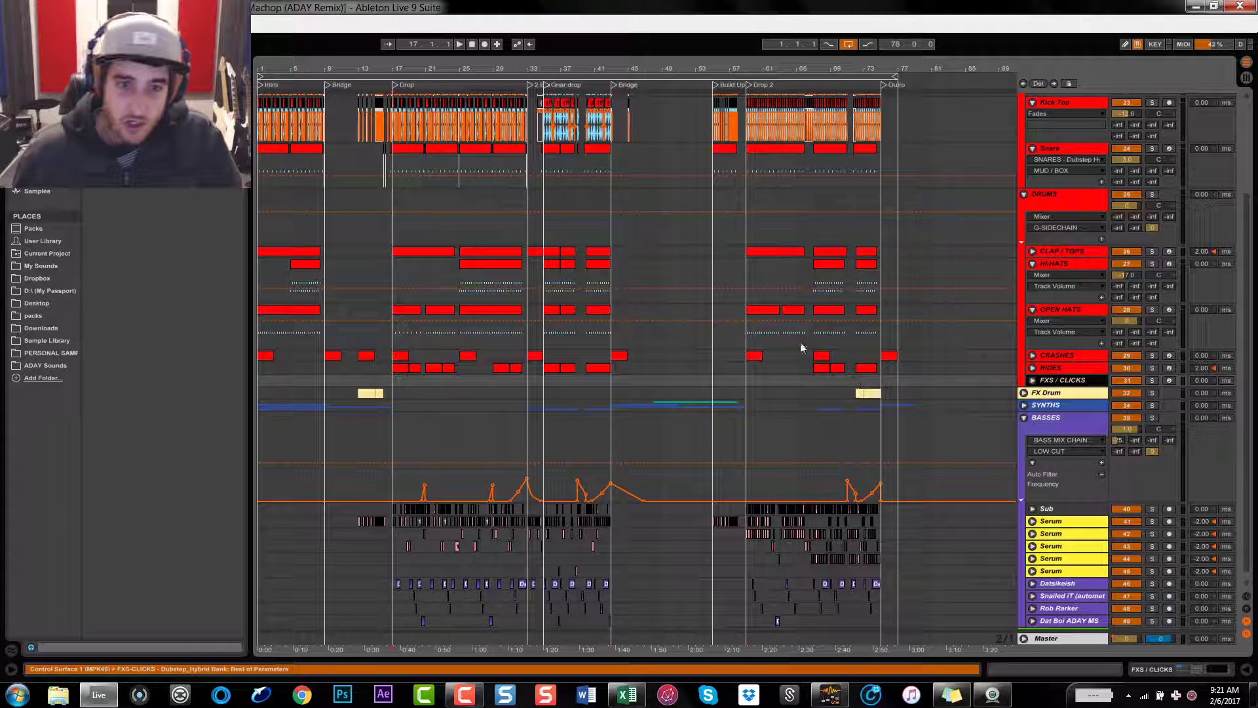
key(Delete)
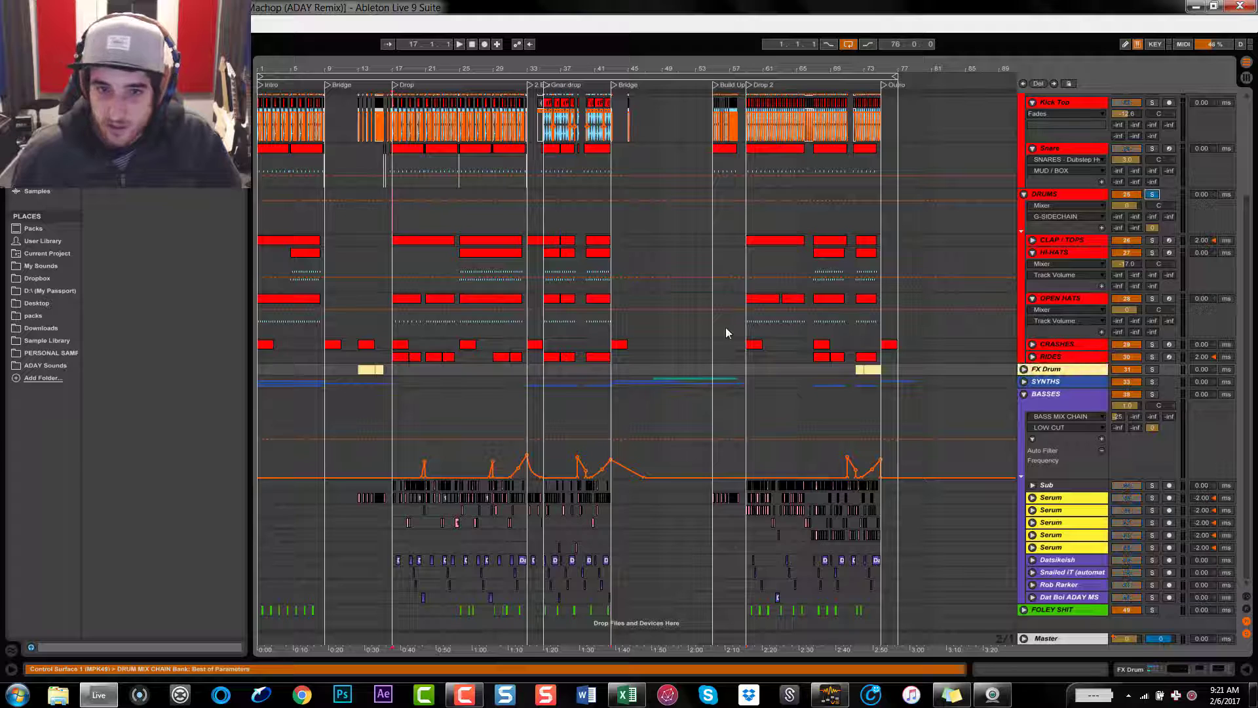
Play the soloed DRUMS group from 35.1.1 and examine the notes of the HI-HATS clip at the Gnar drop
click(547, 265)
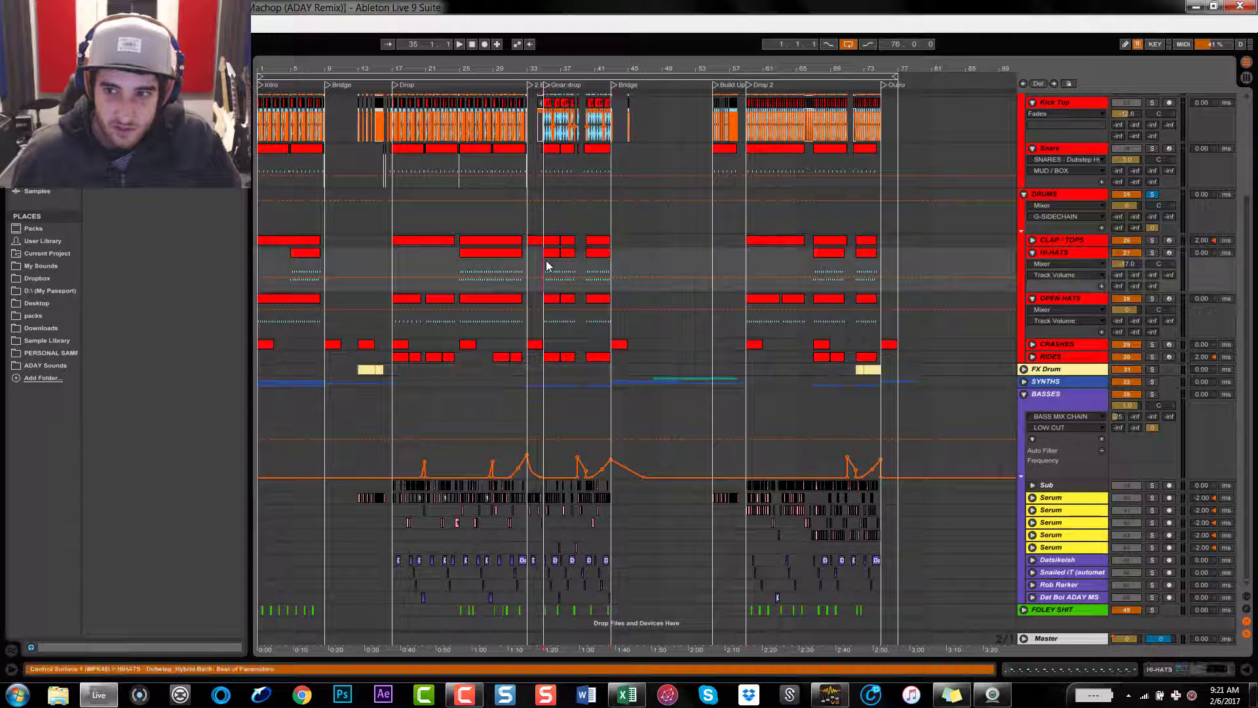
key(space)
drag(536, 65, 549, 170)
double_click(663, 252)
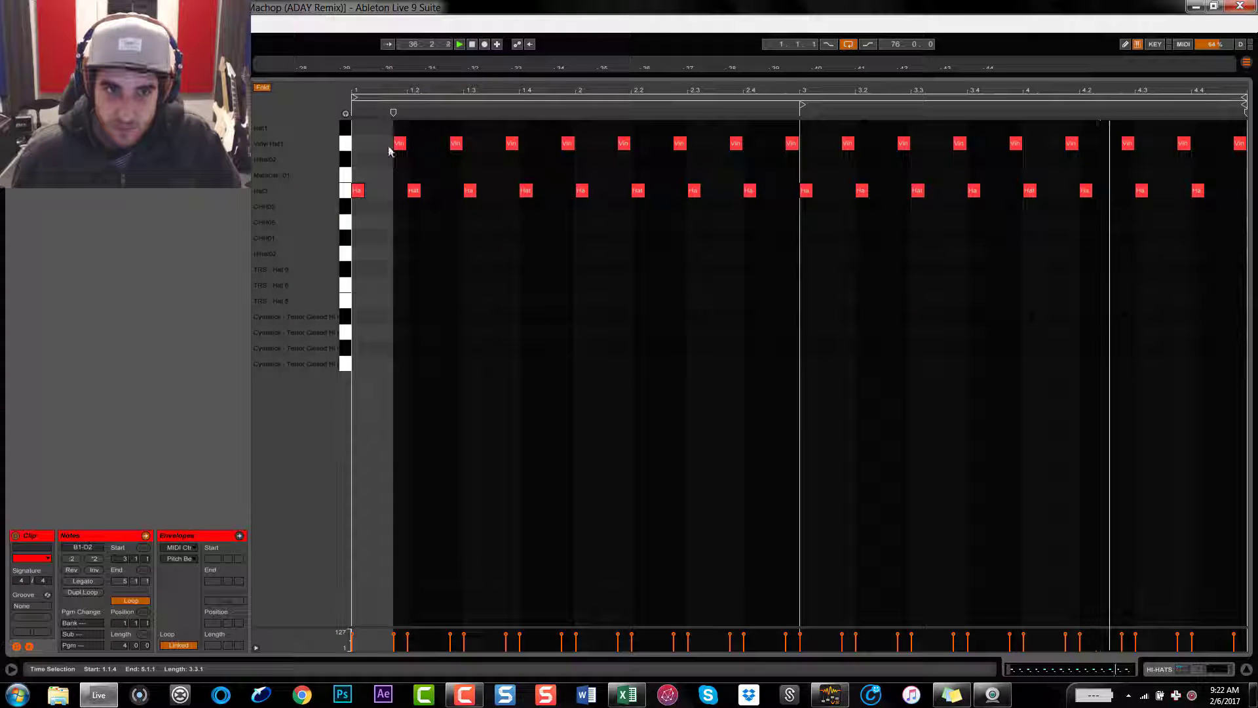
double_click(558, 74)
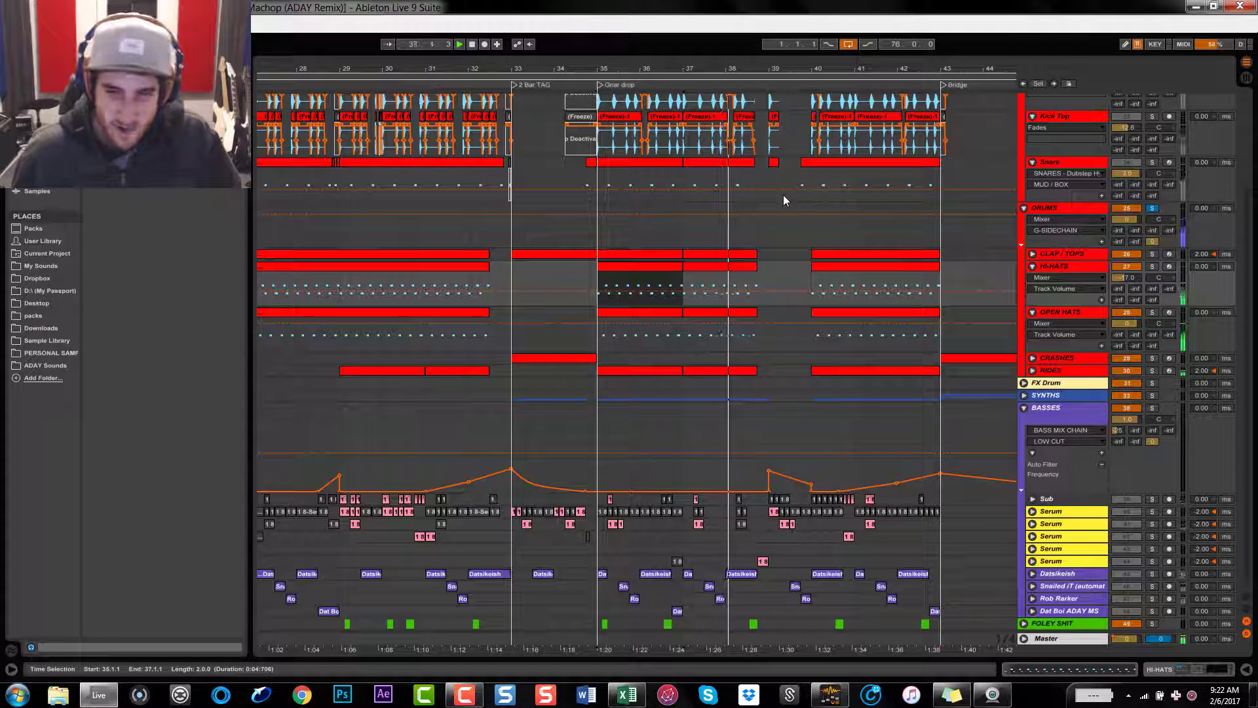
Unfold RIDES and audition HI-HATS from 35.1.1, first soloed and then within the full mix
click(1033, 370)
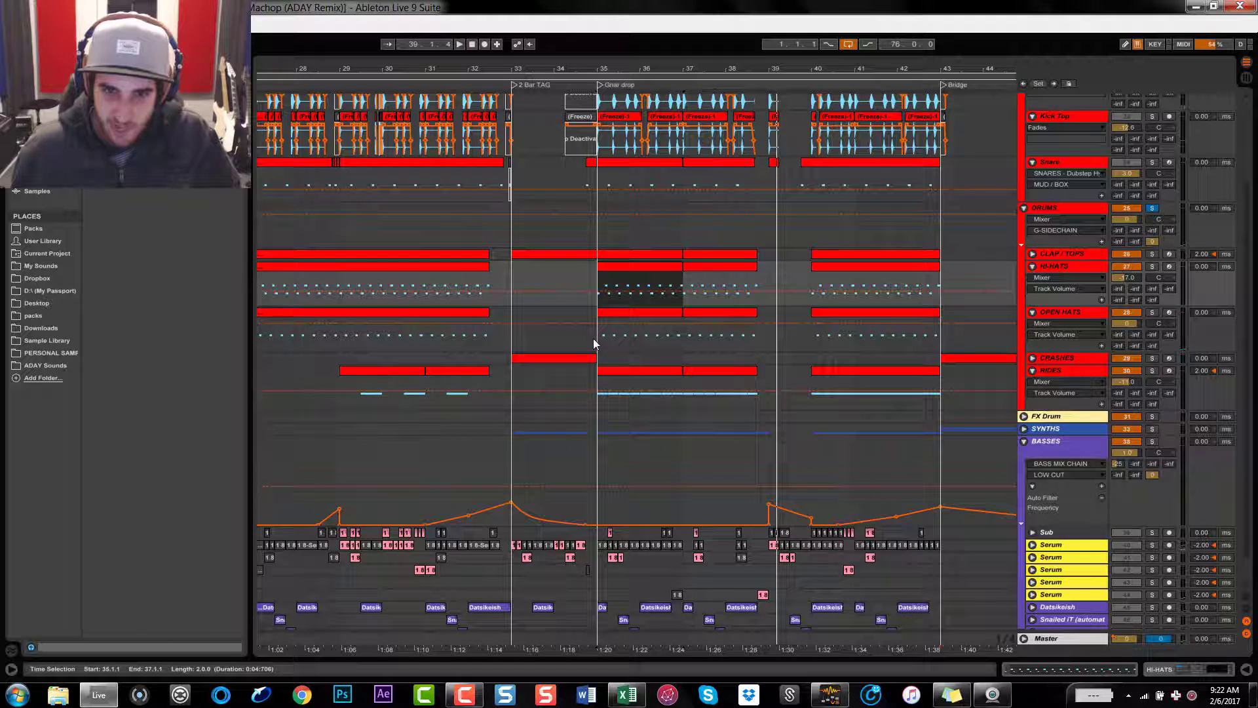
key(z)
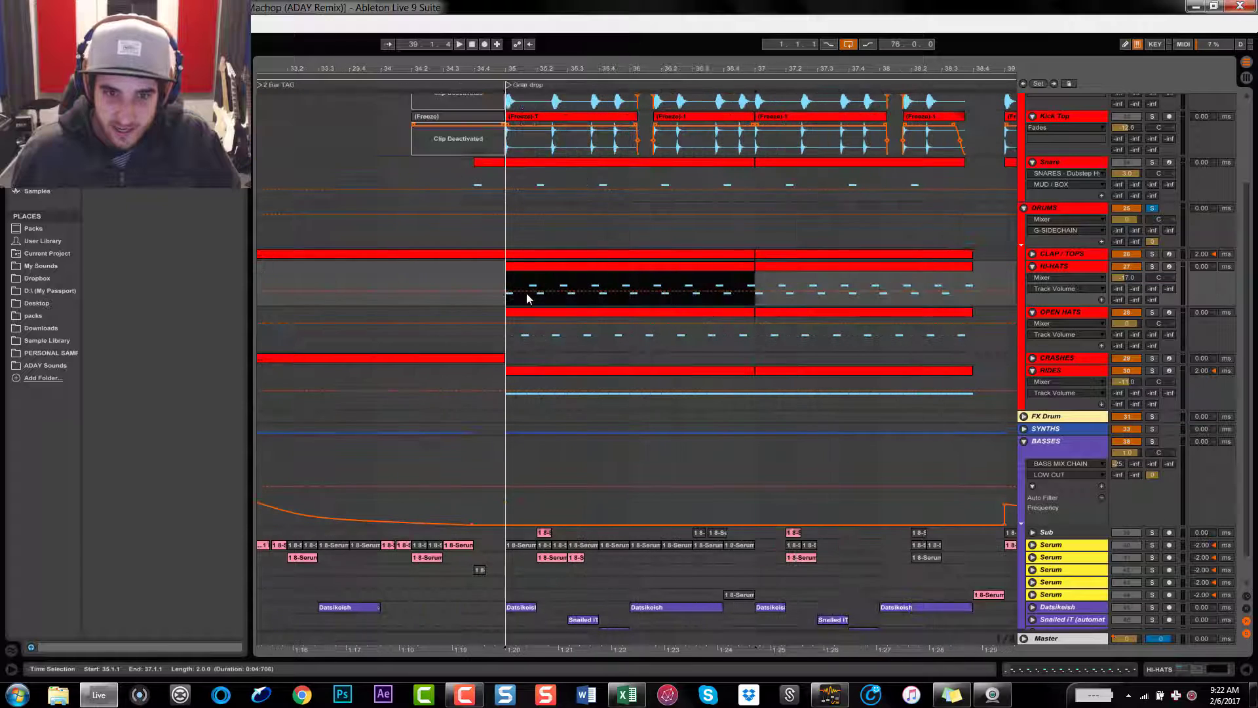
click(506, 288)
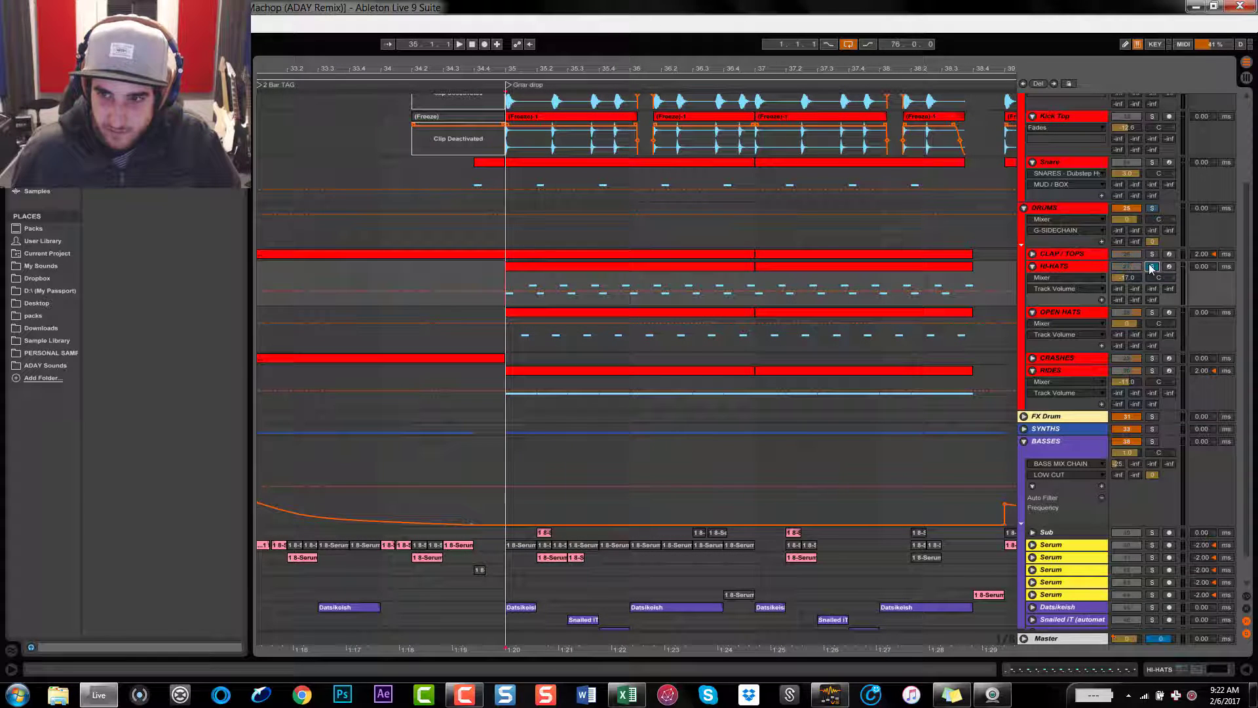
key(space)
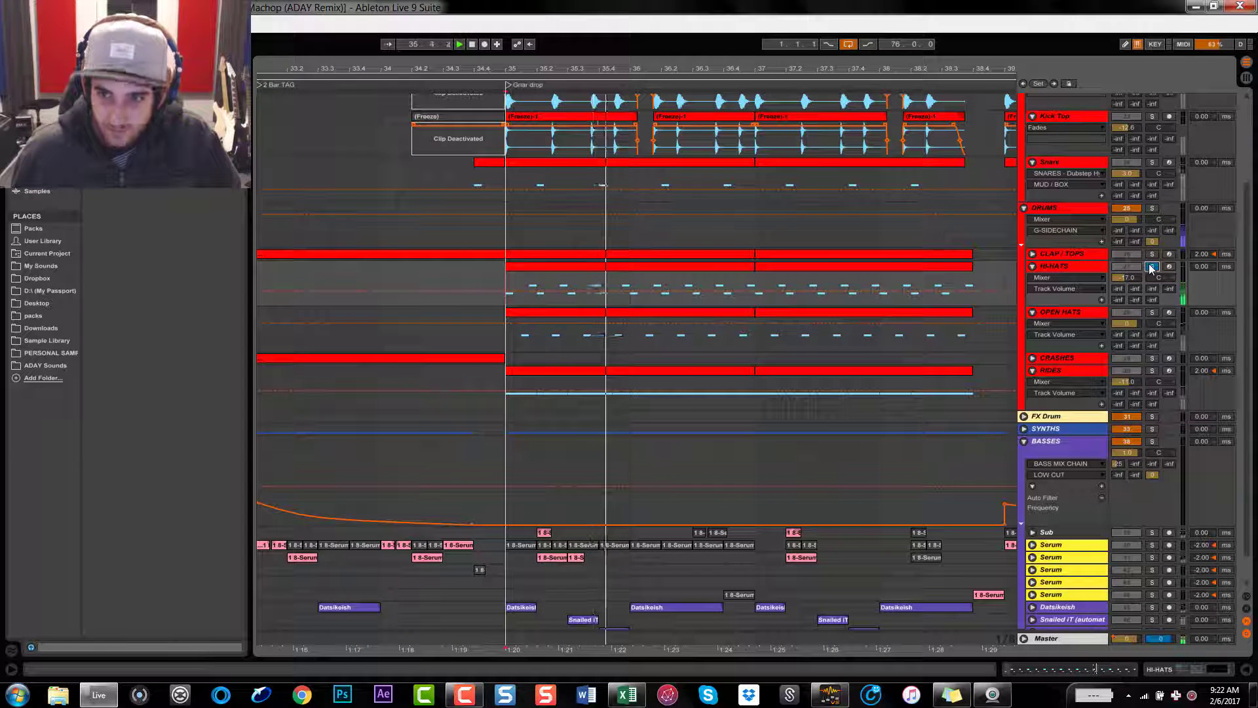
click(1151, 267)
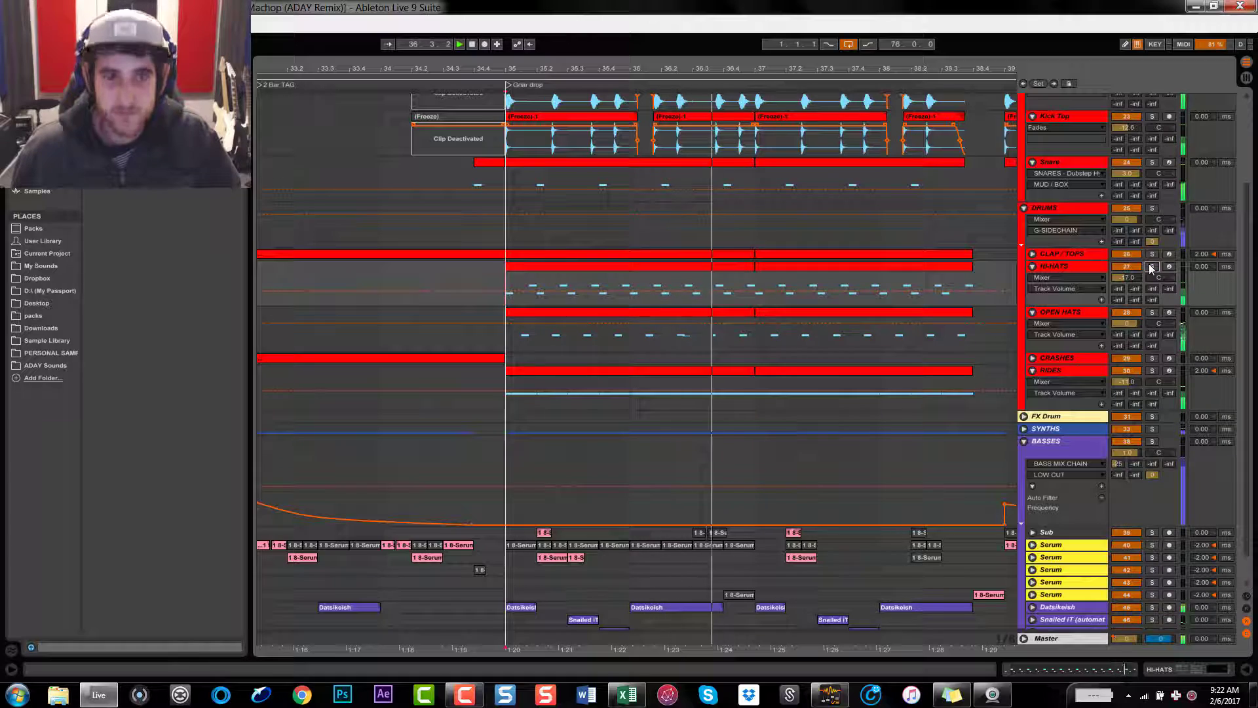
drag(499, 68, 498, 5)
scroll(662, 364, down, 2)
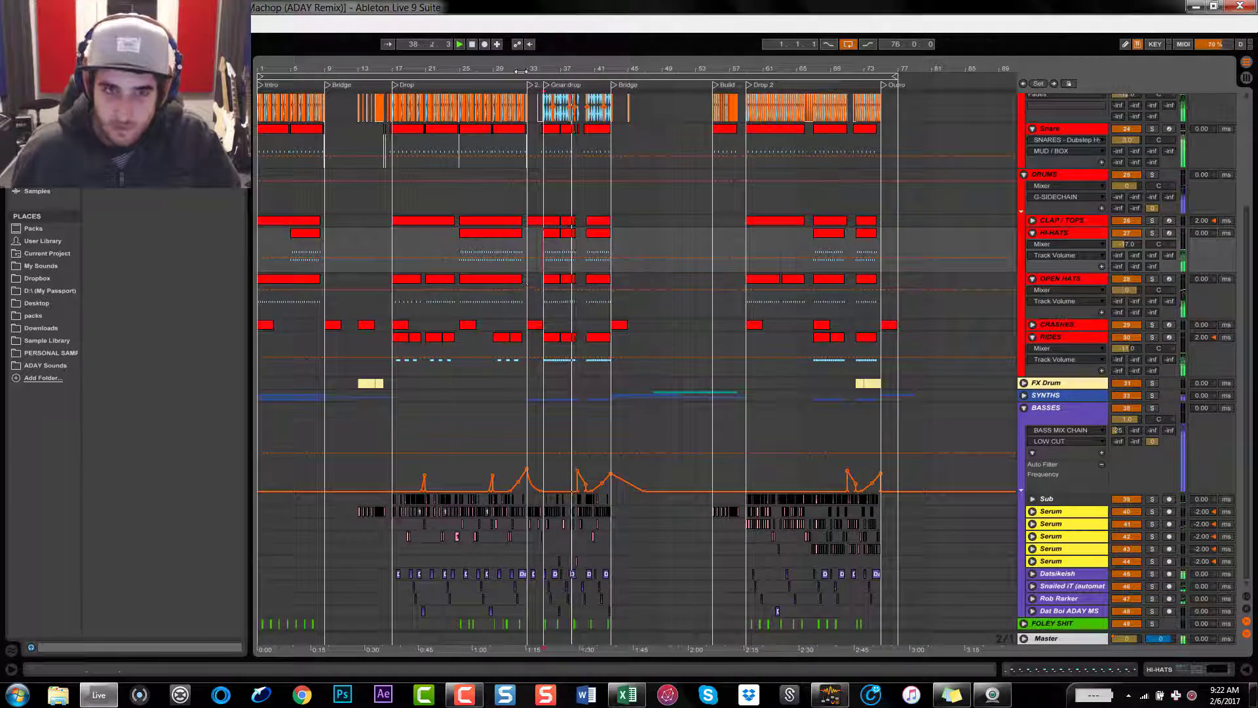
key(space)
Unfold all five Serum tracks of the BASSES group together
drag(571, 69, 616, 118)
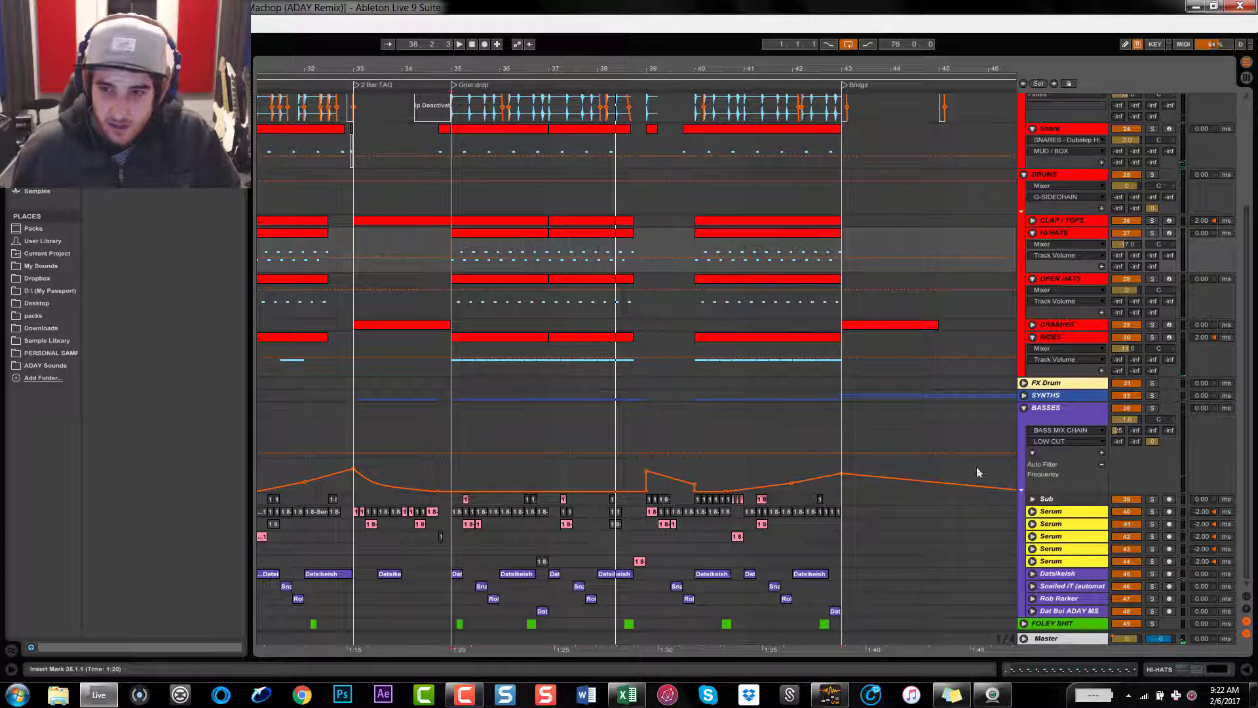
click(1060, 561)
shift+click(1054, 516)
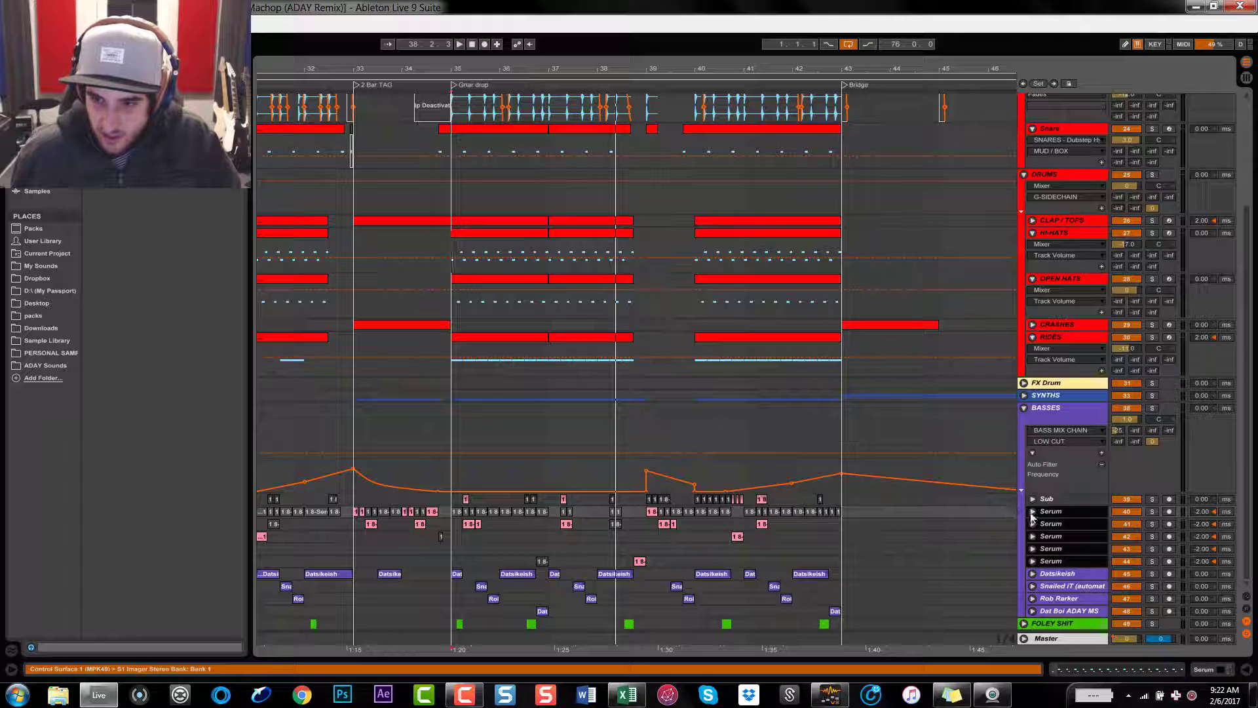
click(1032, 513)
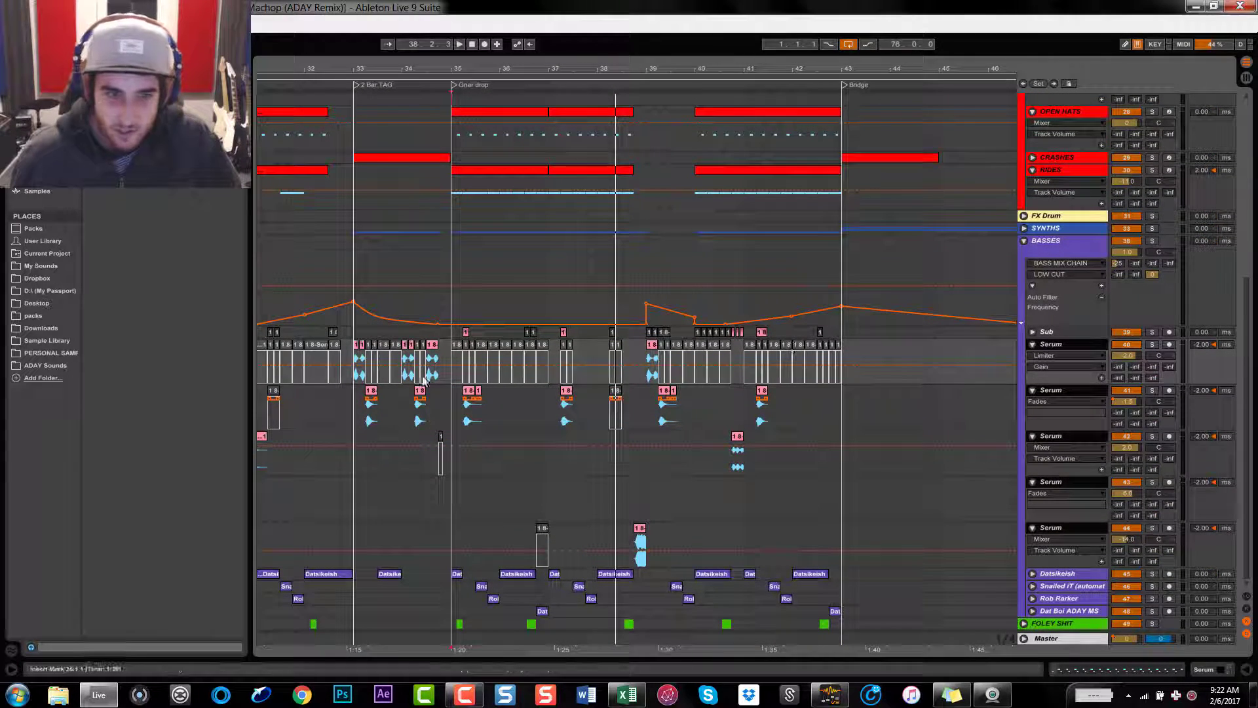
Review the Serum clips in the 2 Bar TAG, Drop and pre-drop sections, marking 33.1.1, 17.1.1 and 15.1.1
click(359, 379)
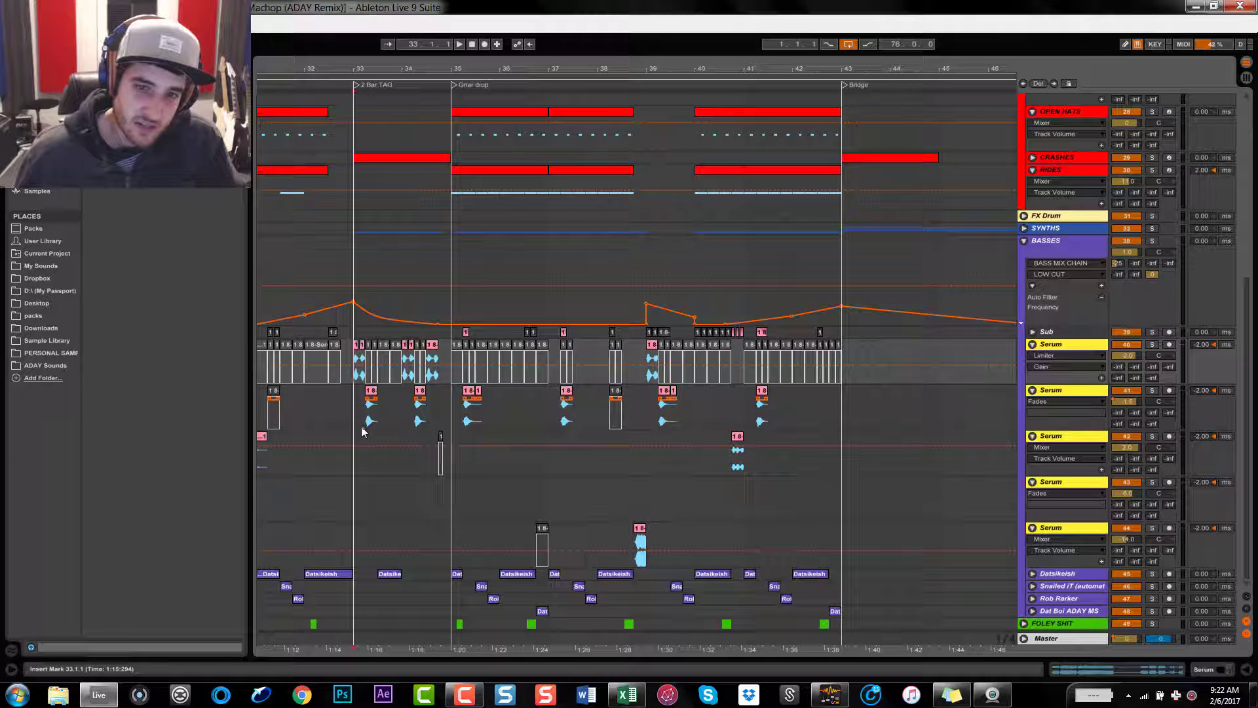
drag(413, 73, 412, 33)
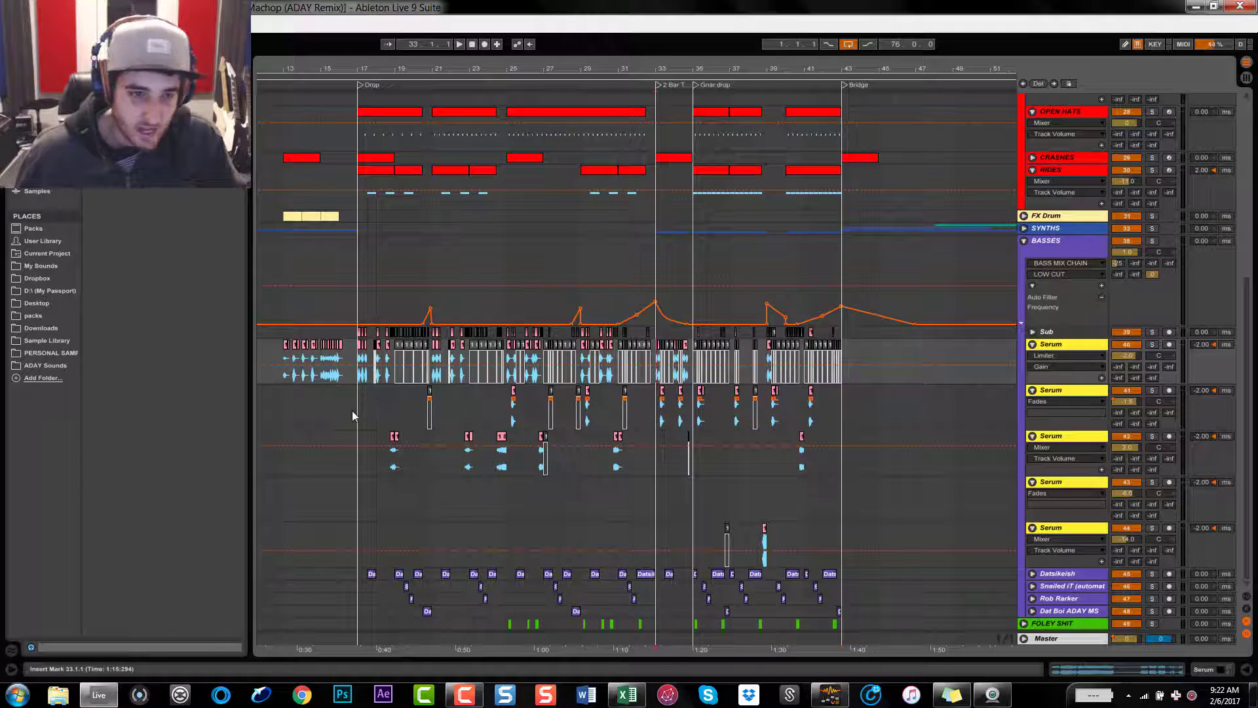
click(353, 412)
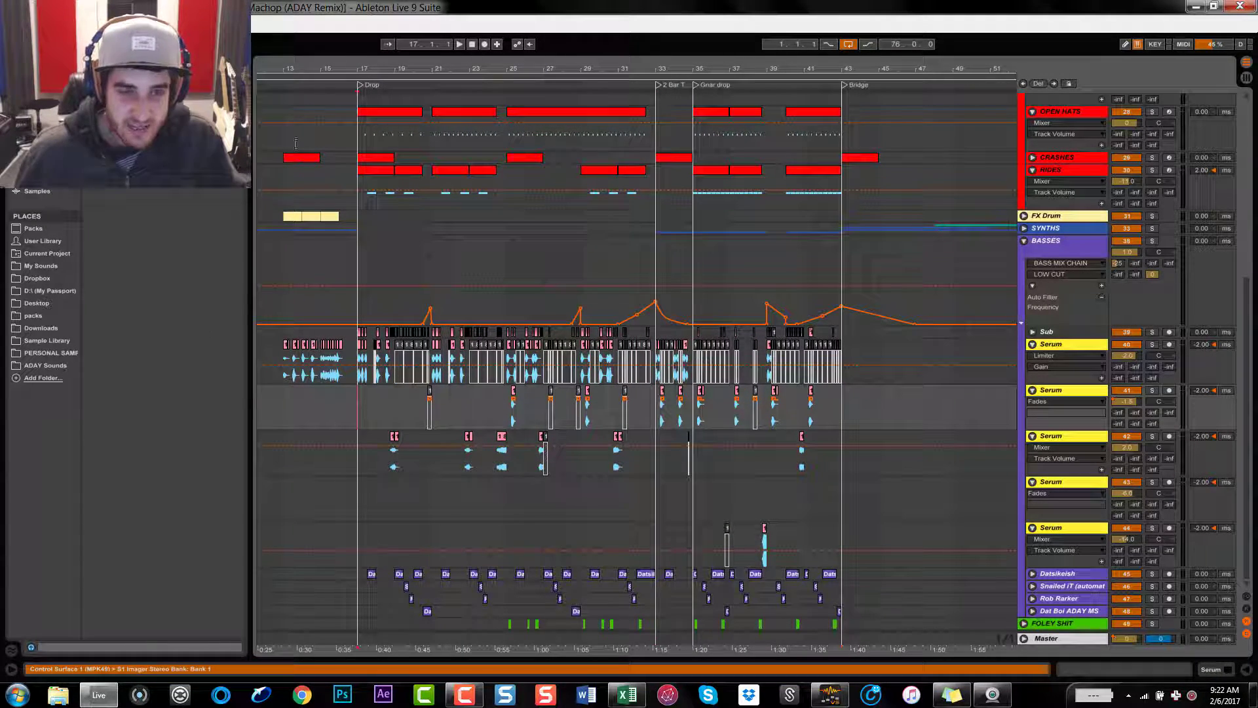
drag(366, 63, 370, 84)
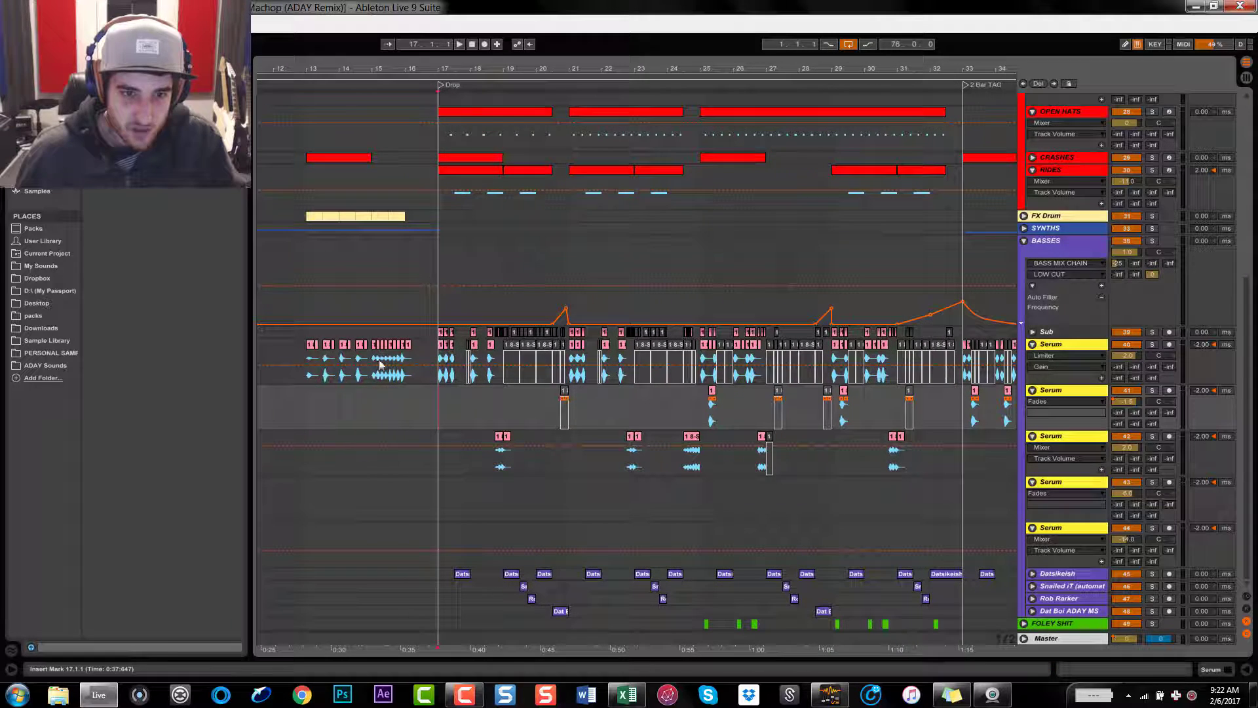
click(369, 399)
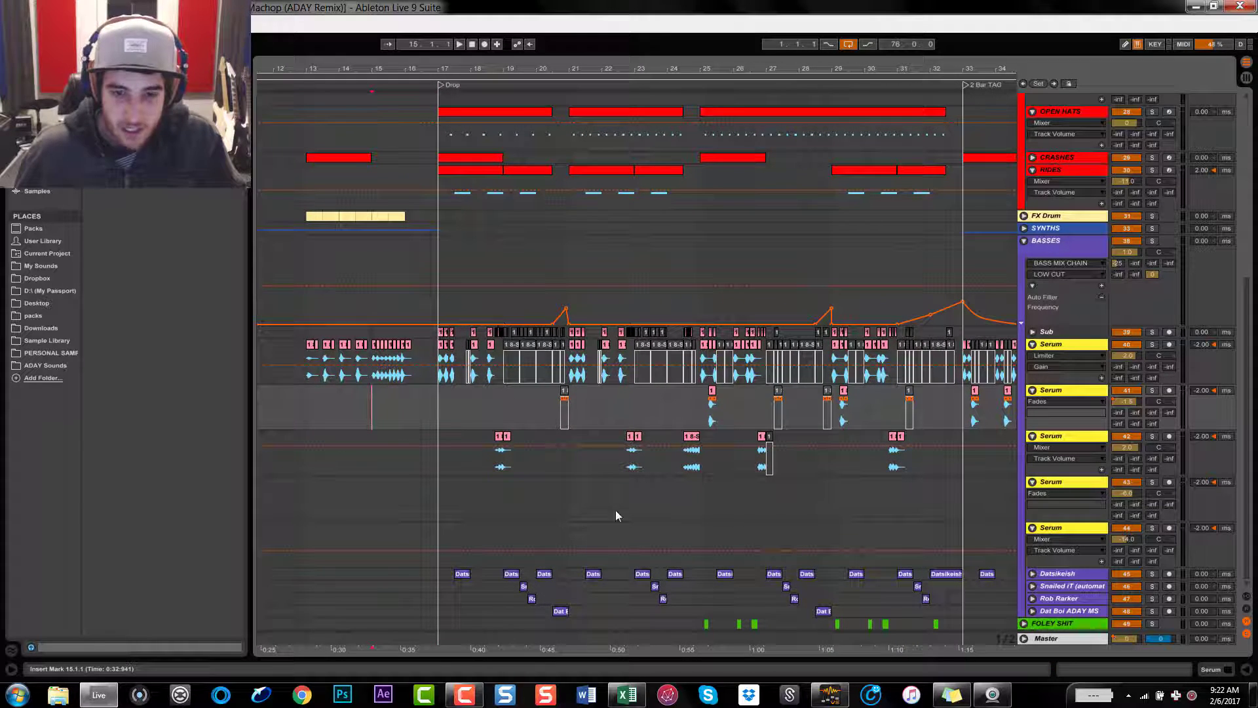
Unfold the four purple bass tracks from Datsikeish to Dat Boi ADAY MS, and fold the FOLEY SHIT group after viewing its contents
click(1033, 611)
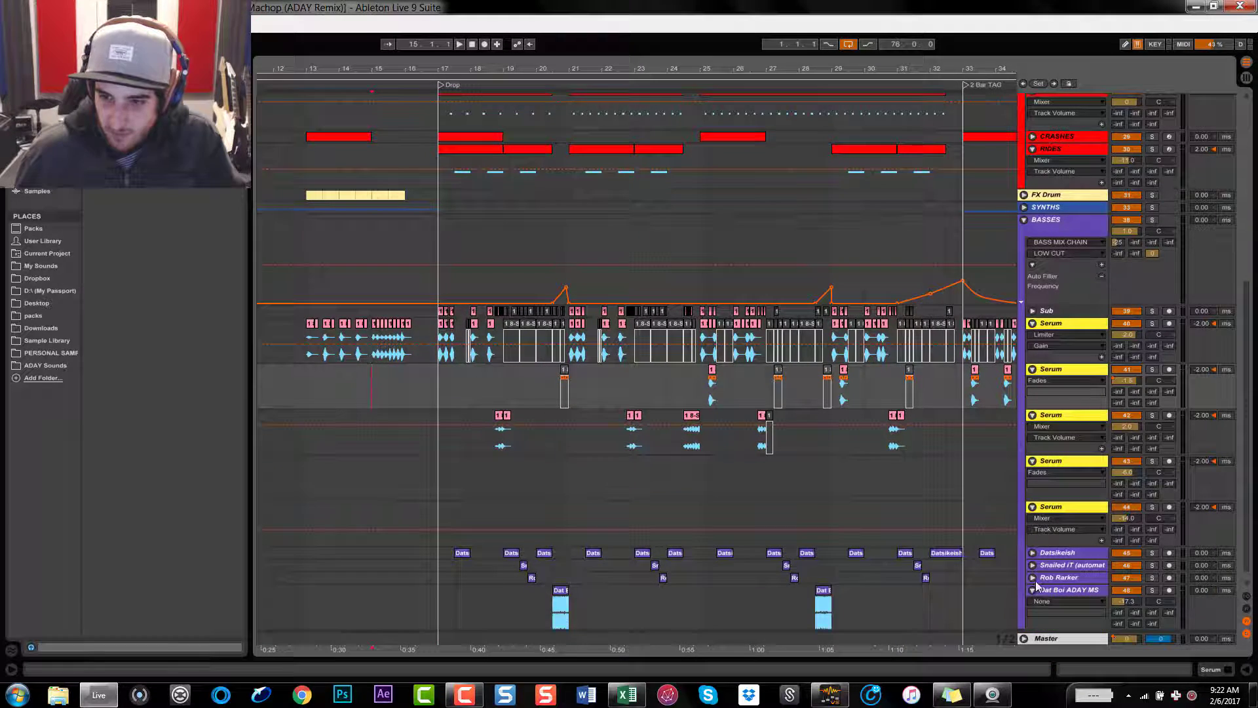
click(1033, 577)
click(1034, 564)
click(1033, 554)
scroll(887, 525, down, 5)
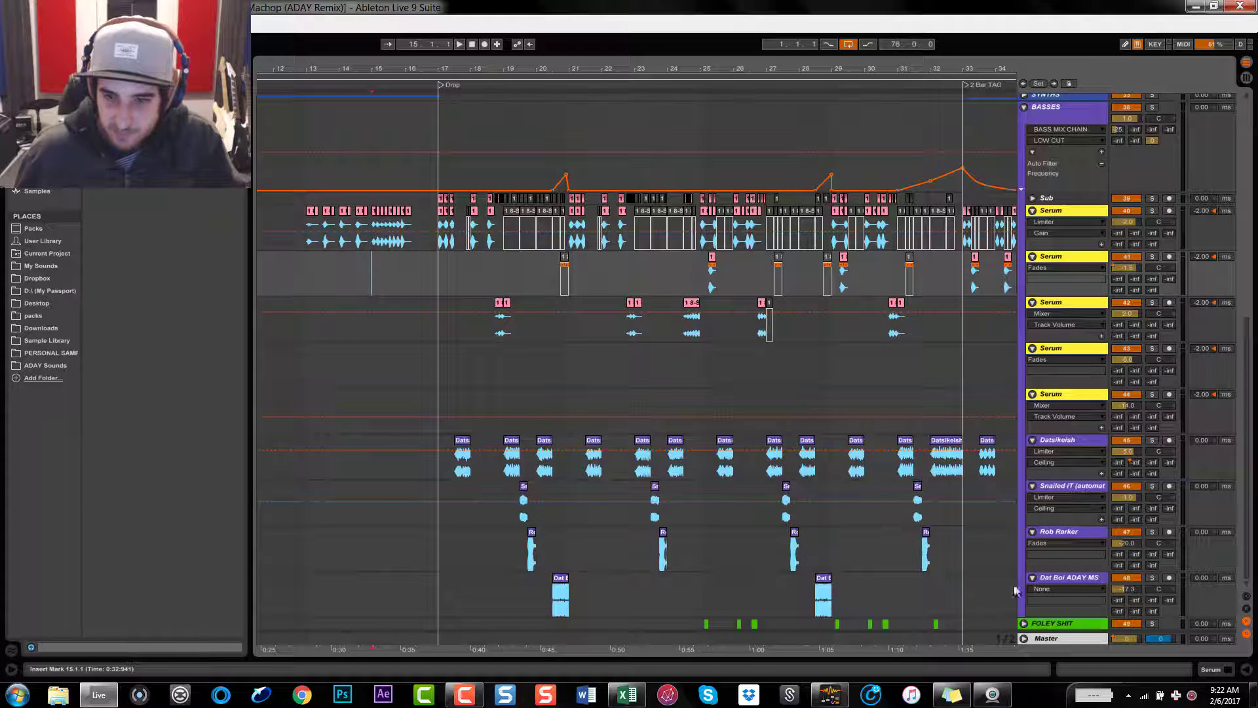
scroll(898, 515, down, 4)
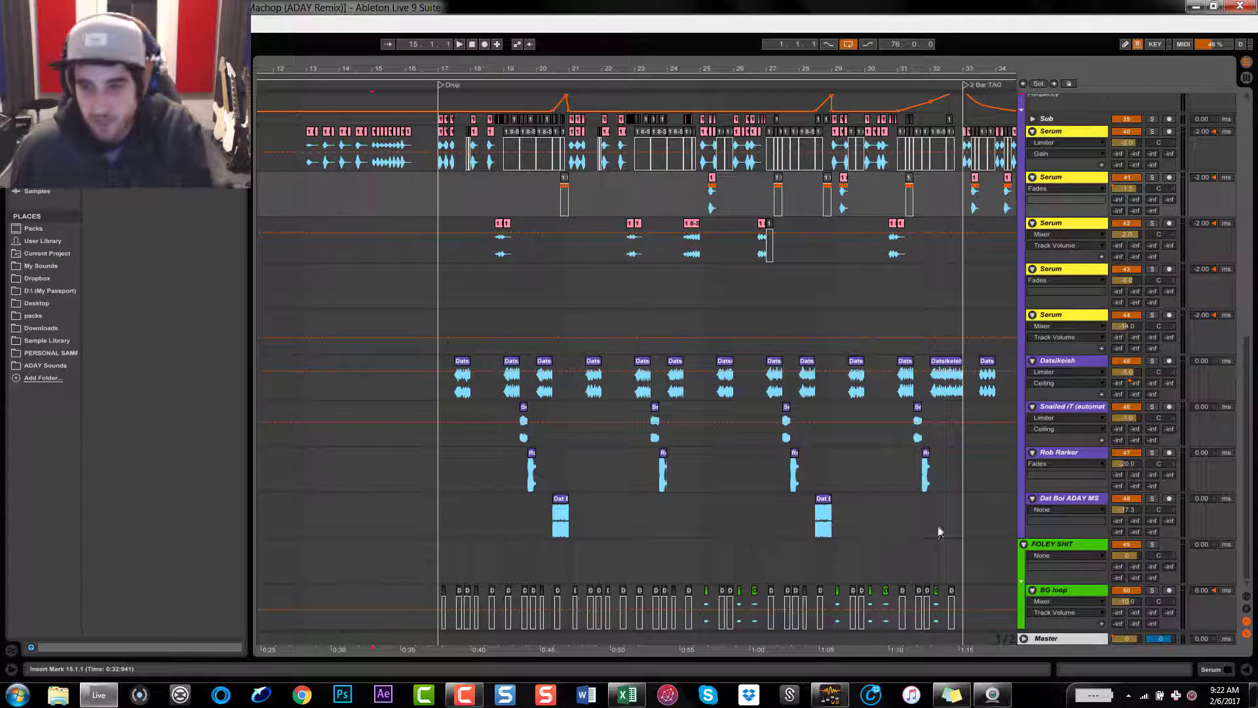
click(1024, 544)
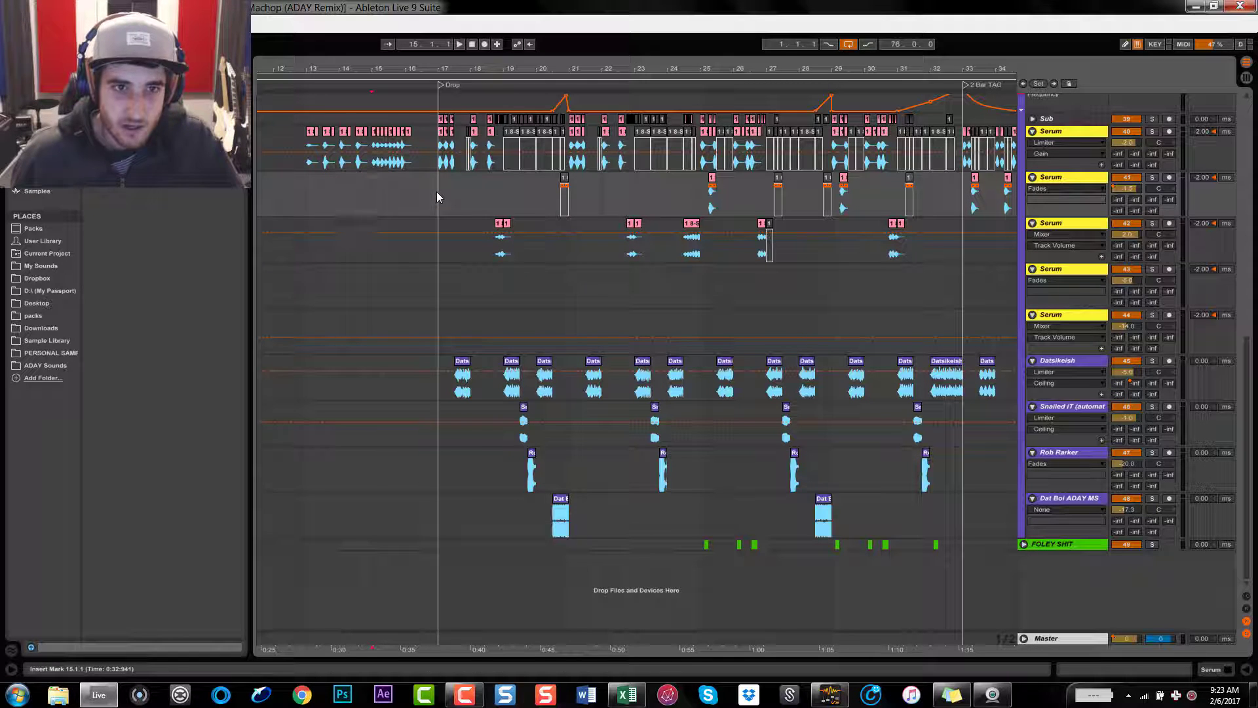
Solo the BASSES group and audition the first drop from 17.1.1
drag(473, 66, 473, 84)
scroll(730, 261, up, 5)
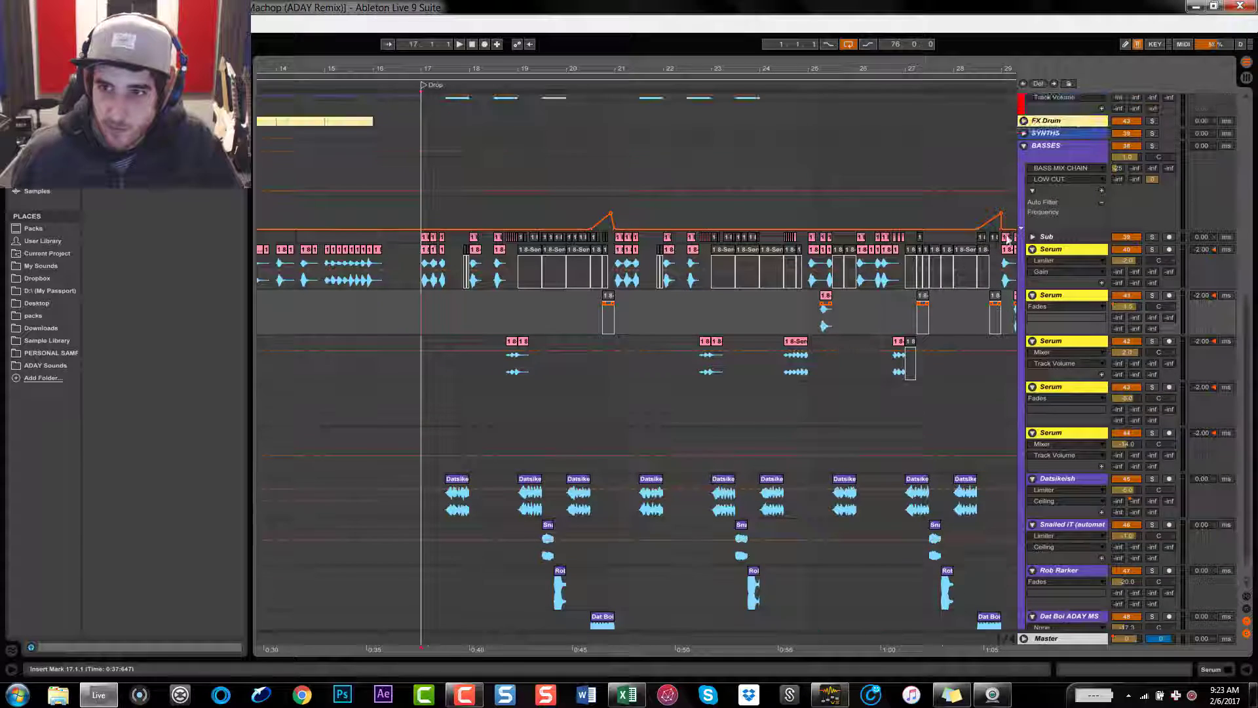
click(1151, 146)
key(space)
scroll(686, 346, down, 2)
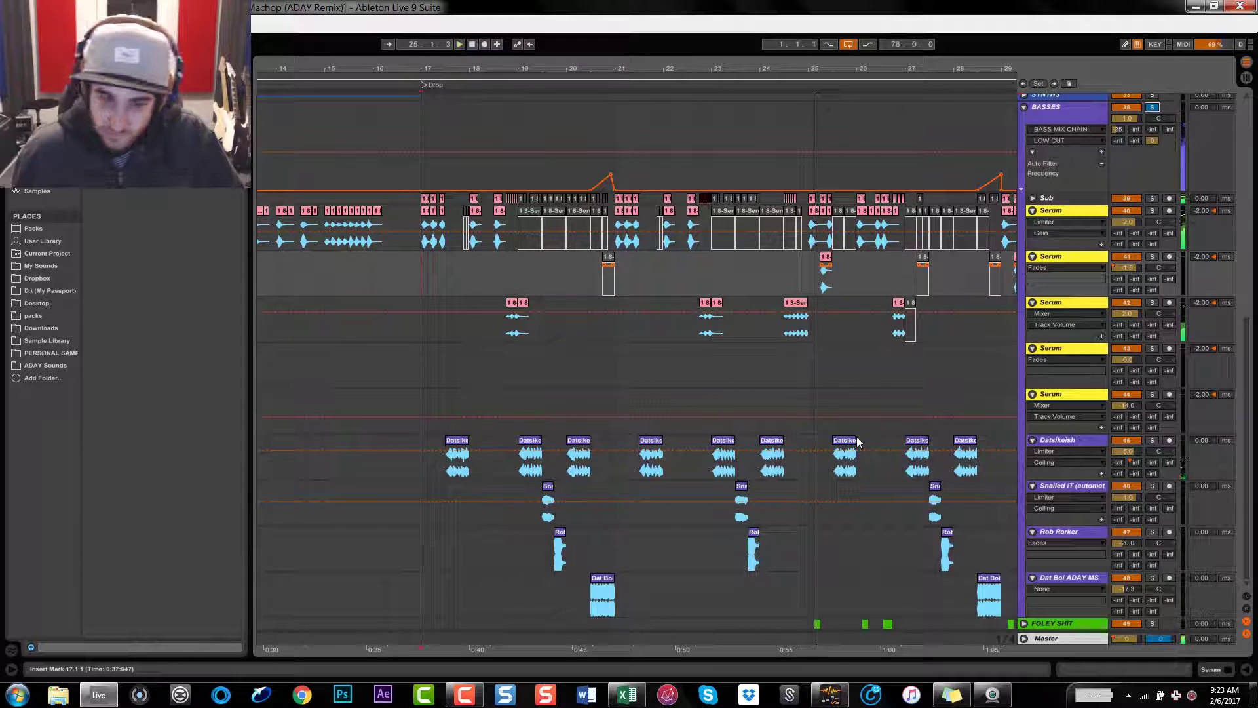
Audition Drop 2 from 57.1.1 with BASSES soloed, and unsolo the group, marking 66.1.1 on the fourth Serum track
drag(748, 69, 590, 17)
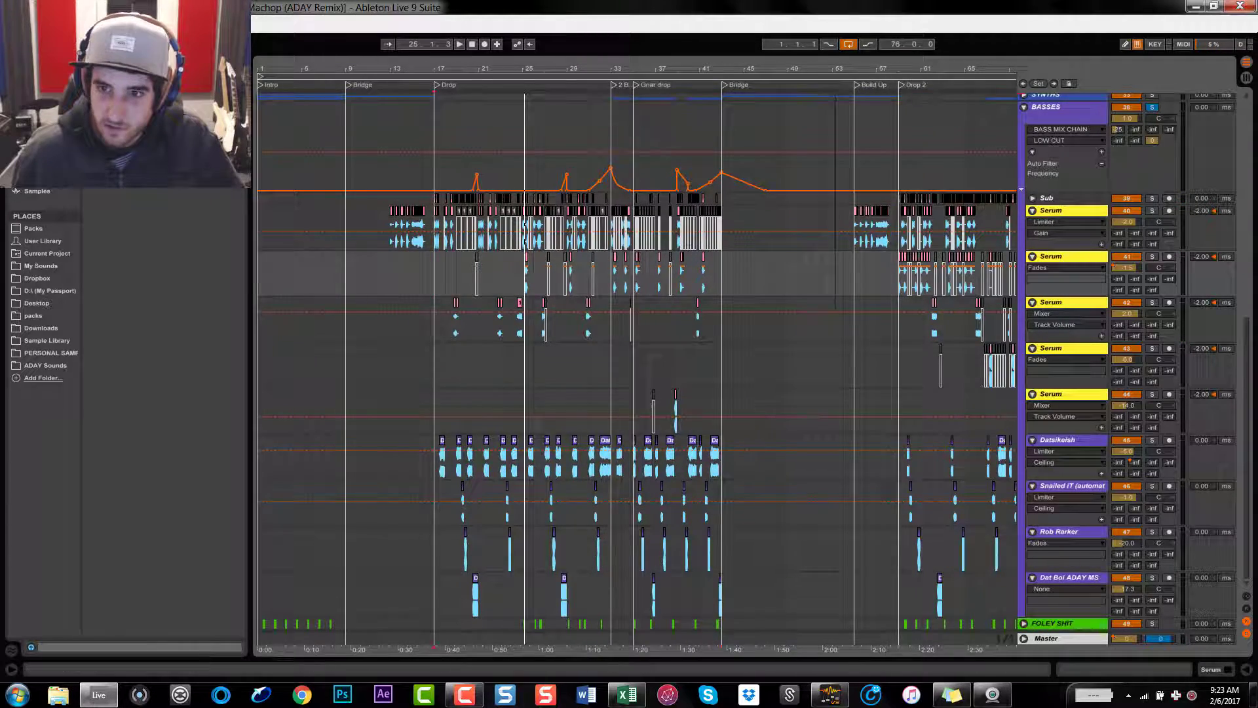
drag(887, 265, 651, 266)
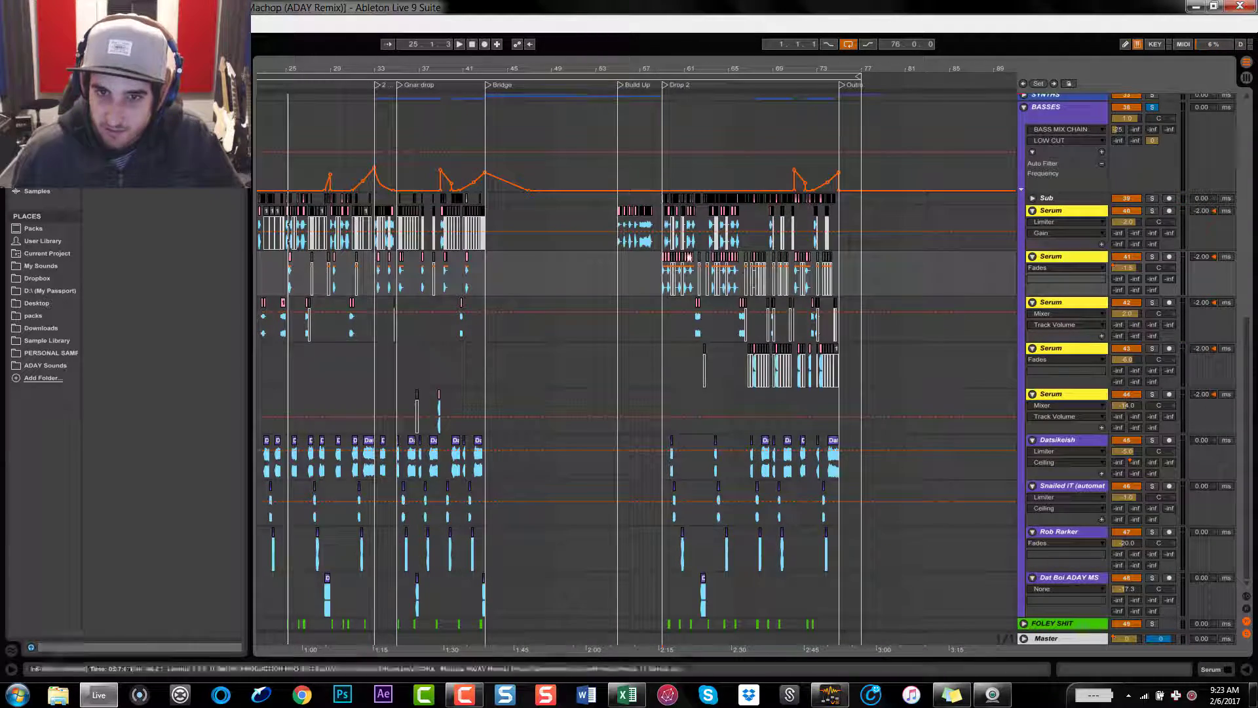
click(639, 264)
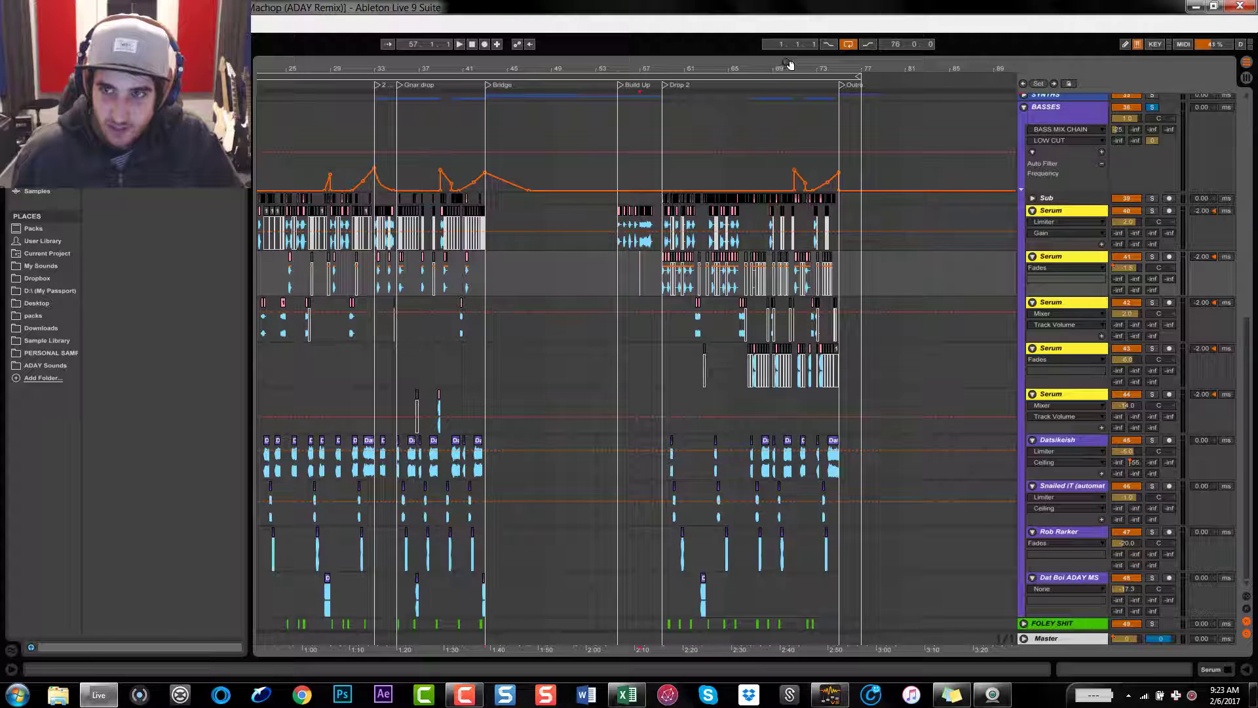
drag(790, 64, 754, 132)
key(space)
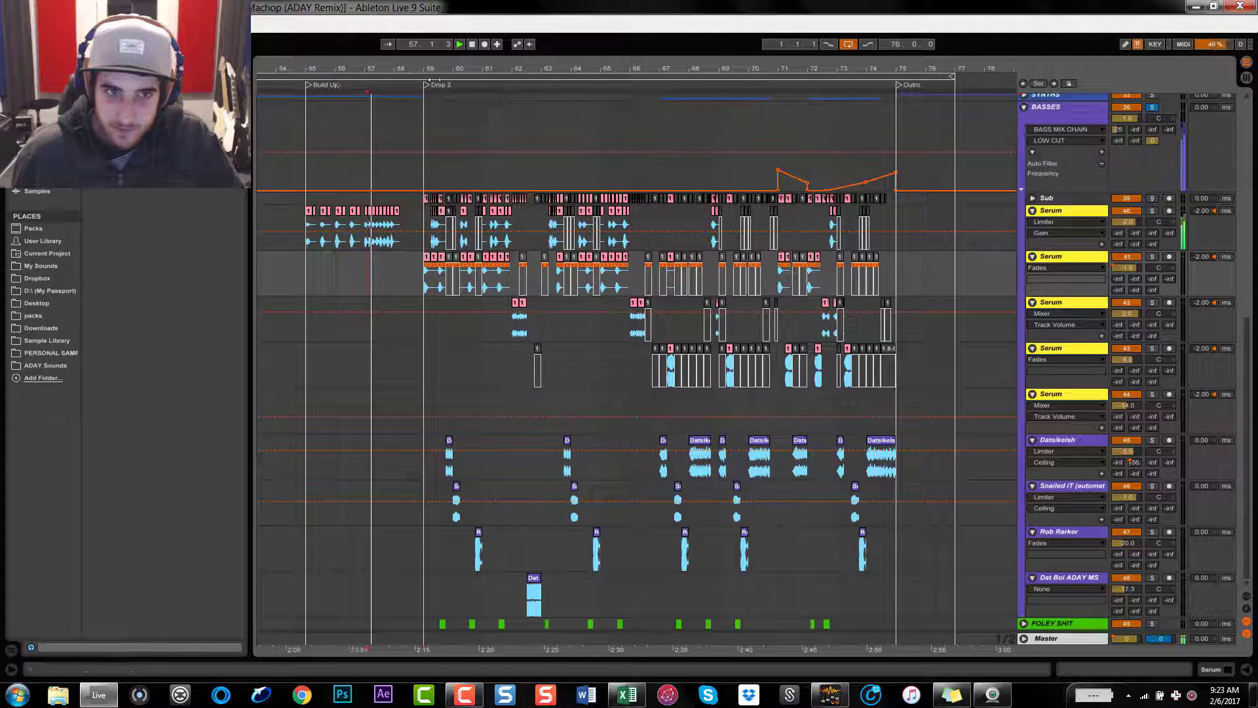
drag(446, 72, 387, 104)
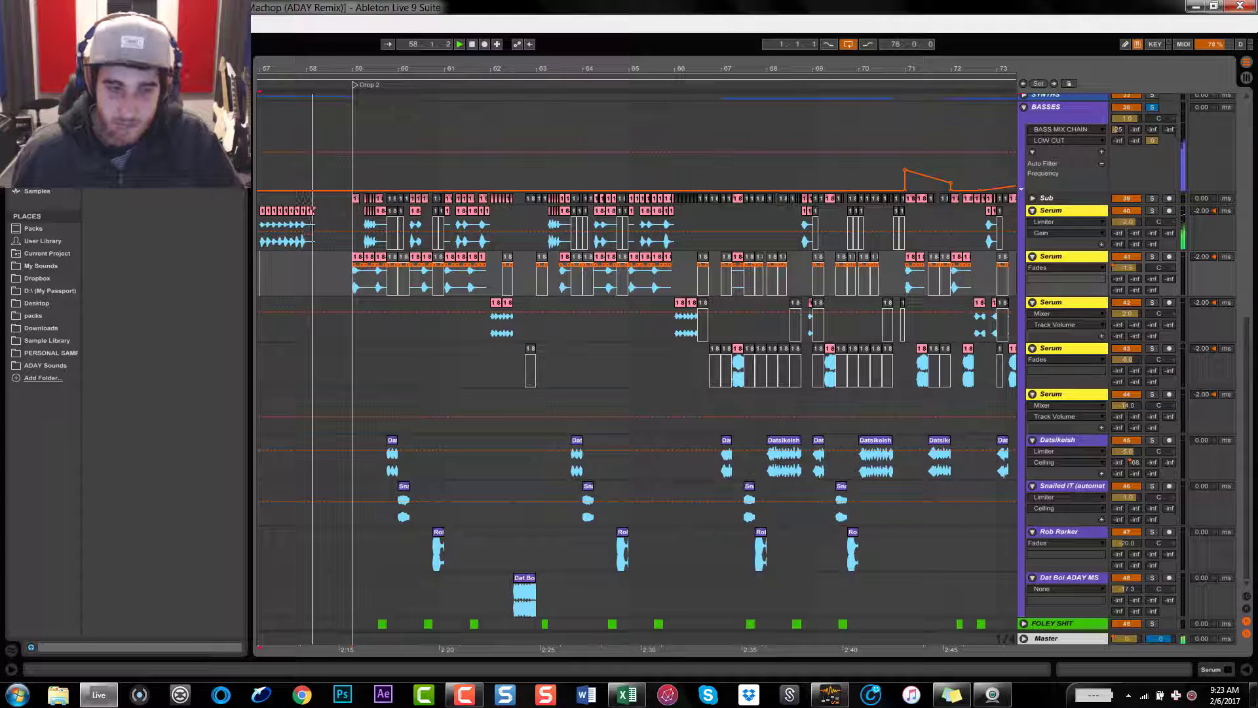
click(1151, 108)
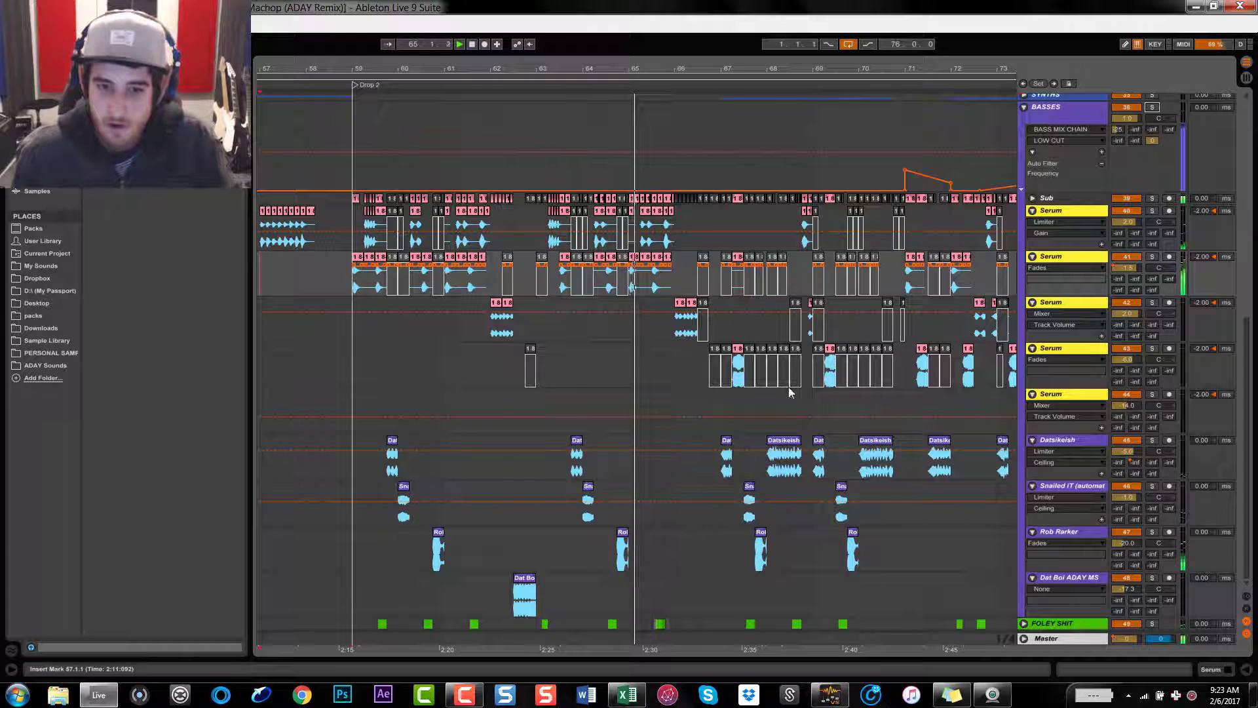
click(678, 361)
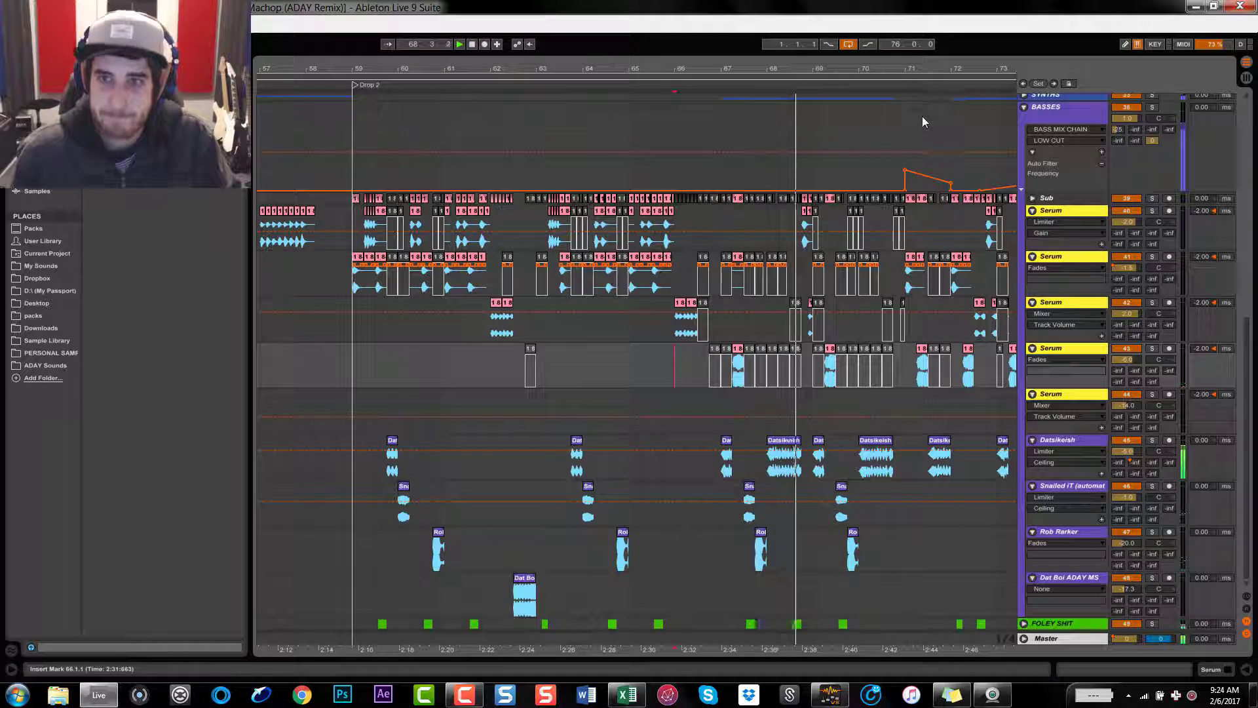
Extend the end of the arrangement loop past the Outro marker, giving a loop length of 78 bars
scroll(918, 138, up, 2)
drag(698, 69, 696, 32)
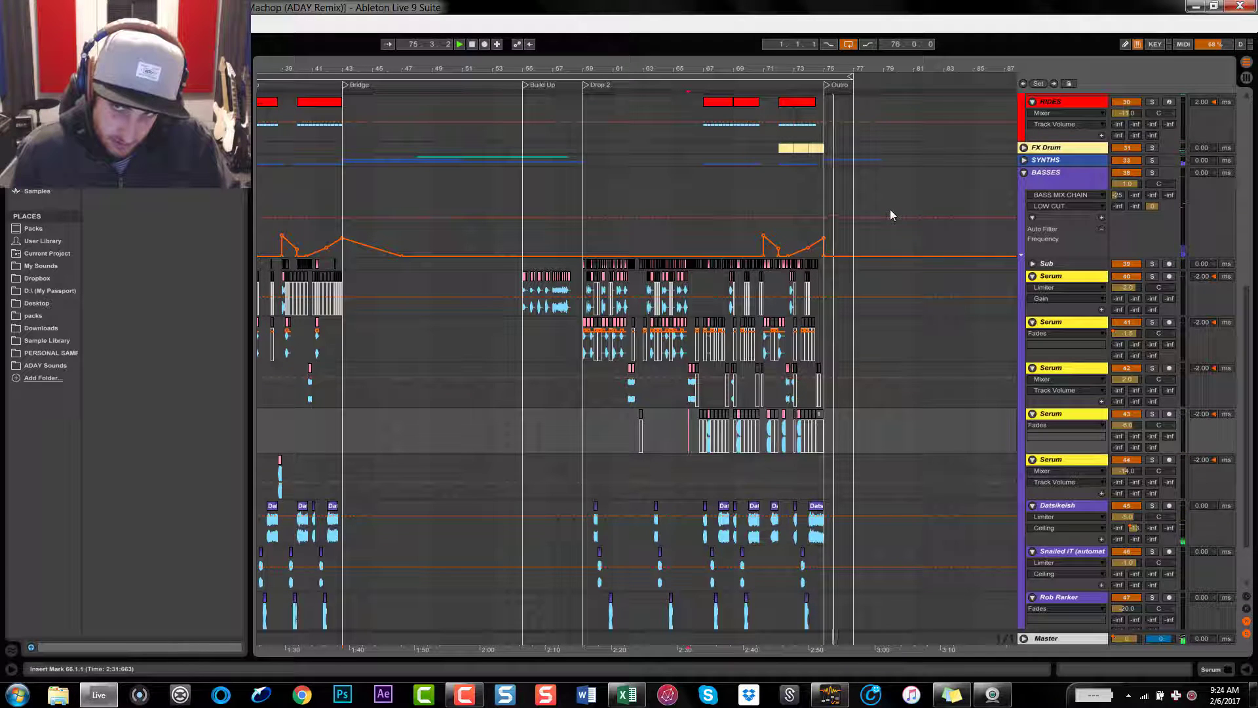
drag(859, 79, 882, 80)
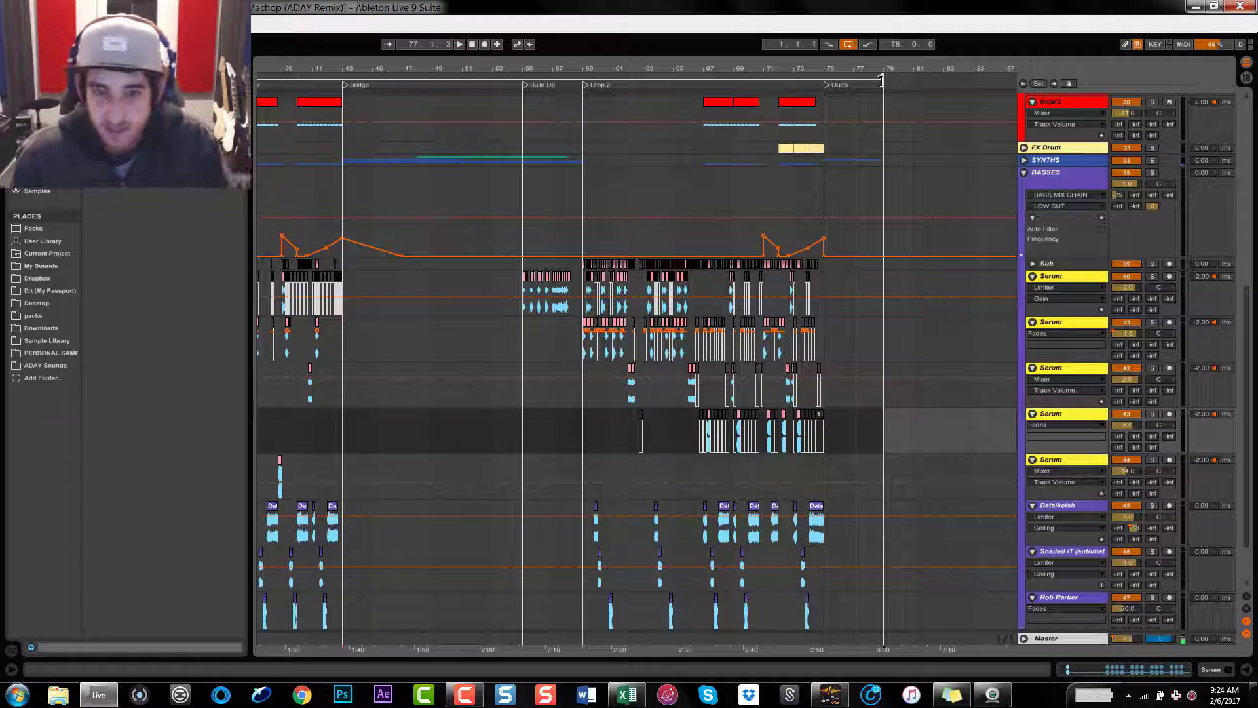
Audition the start of Drop 2 from 59.2.1 and select the third Serum track's clip at 62.1.1
click(579, 388)
scroll(579, 388, down, 4)
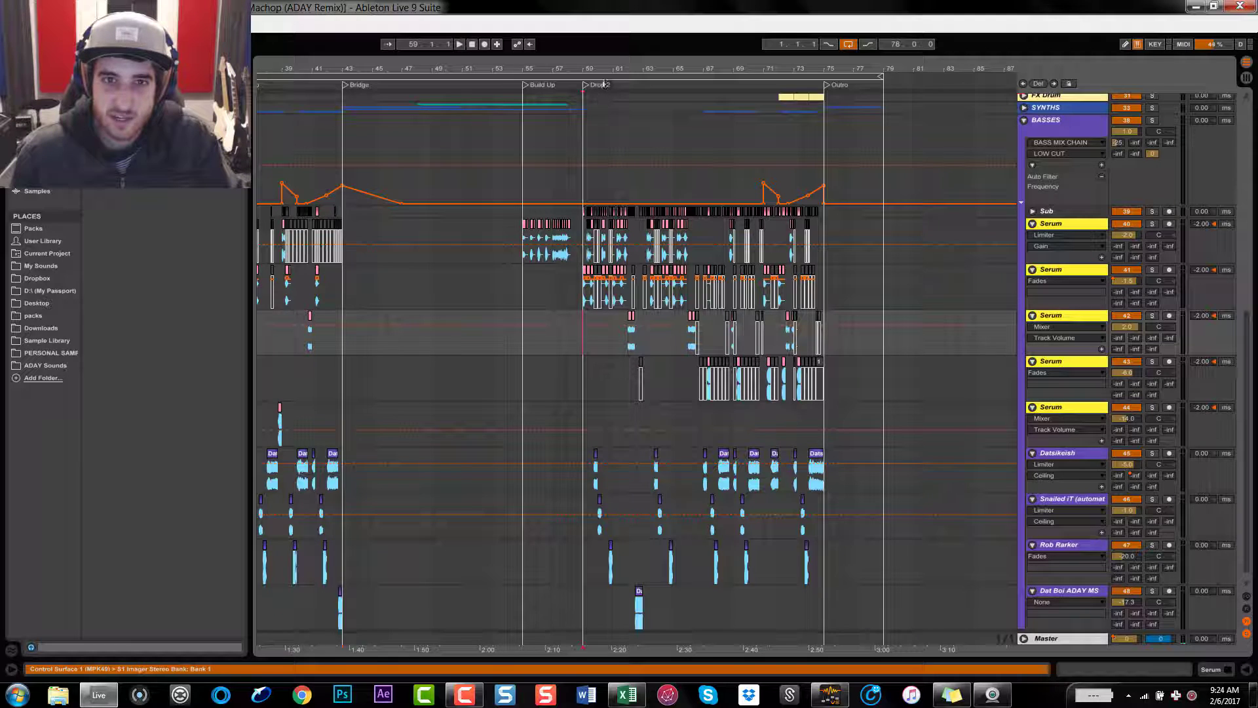
drag(609, 68, 769, 87)
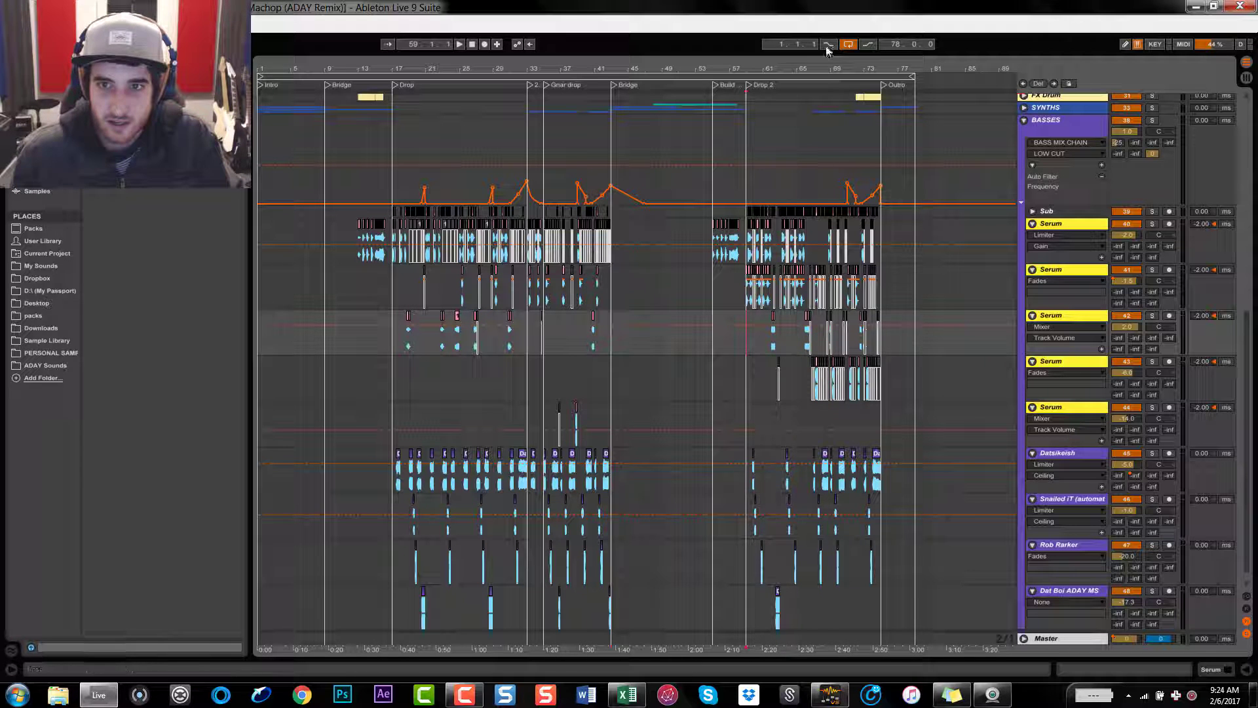
drag(767, 69, 414, 264)
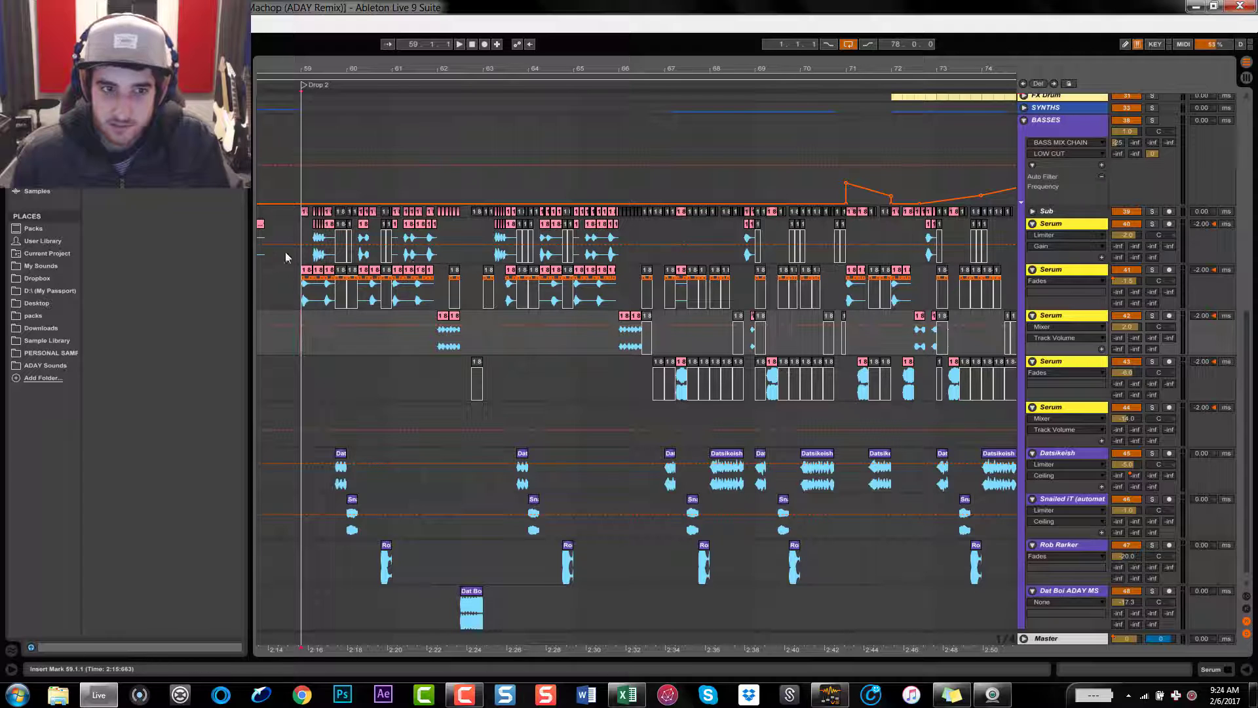
click(315, 255)
key(space)
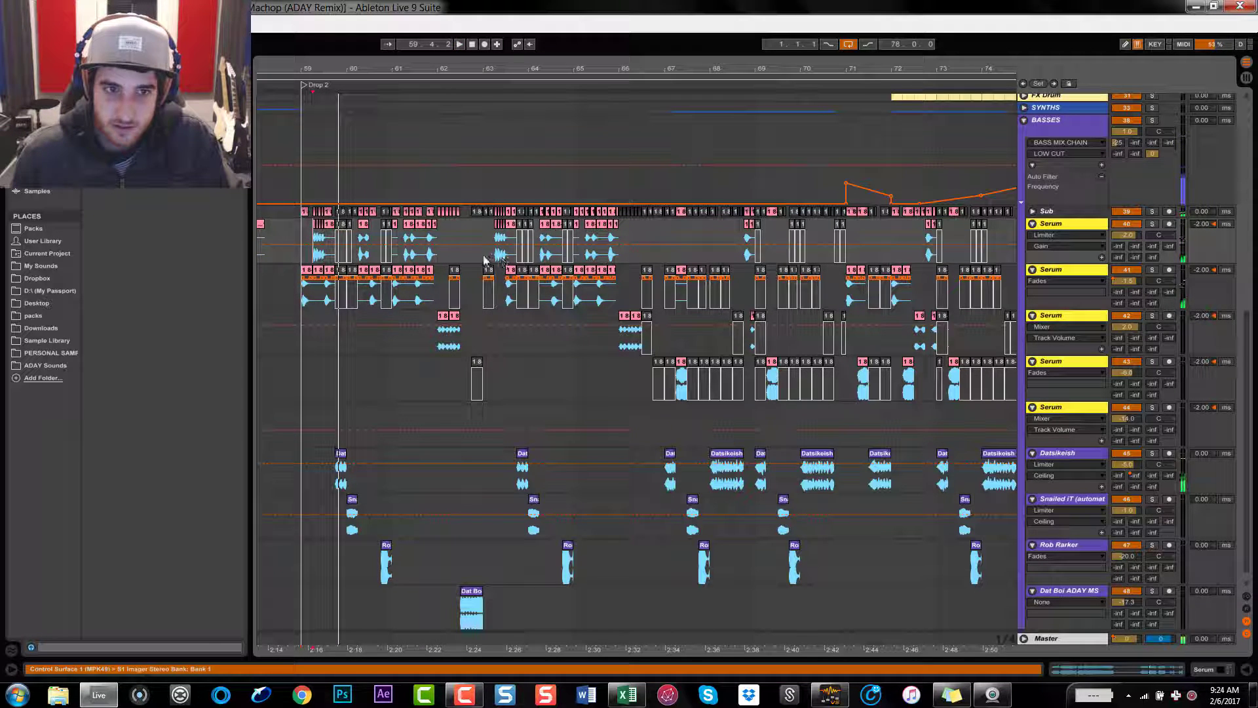
scroll(366, 413, down, 1)
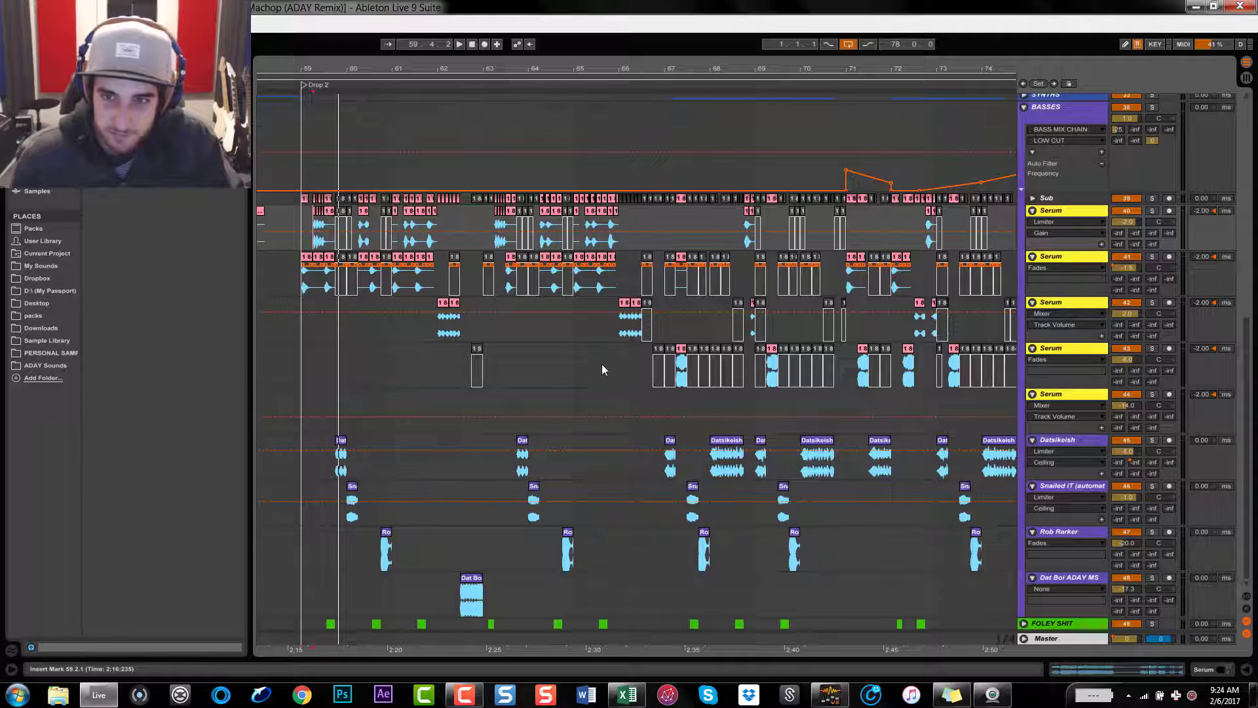
click(457, 316)
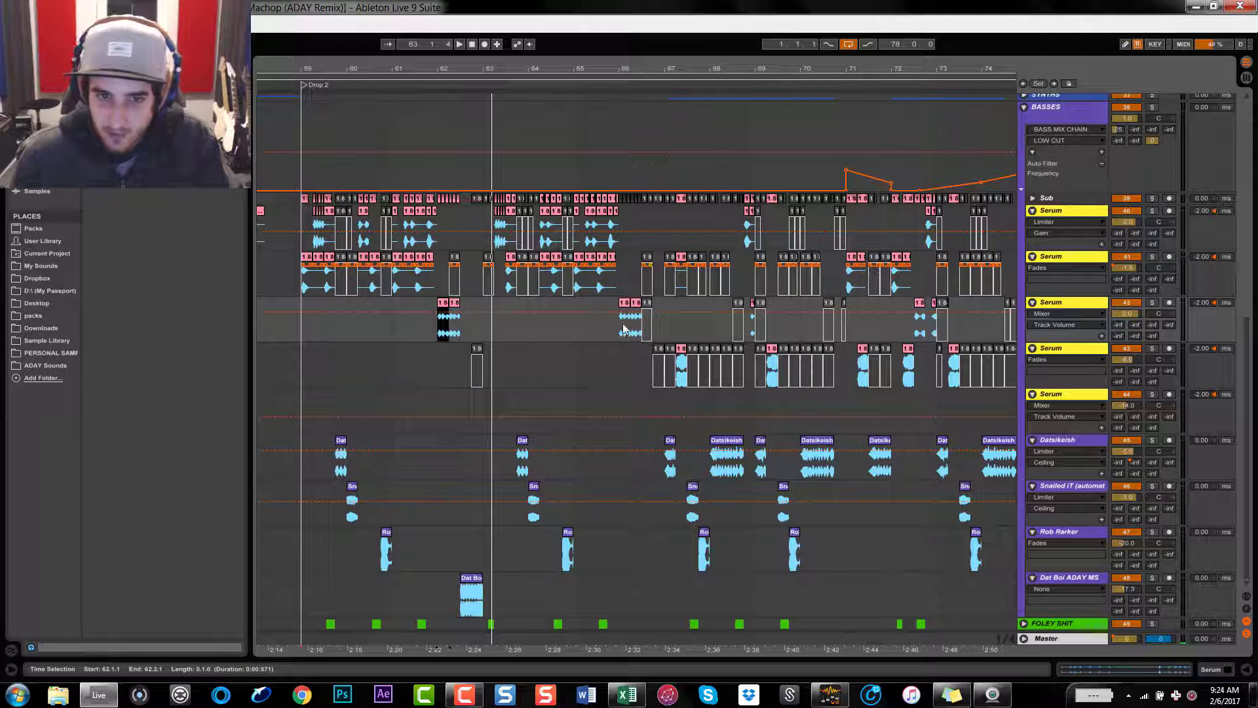
Audition the second half of Drop 2 from 66.1.1 while reviewing the kick, snare, hat and ride tracks
drag(863, 68, 638, 68)
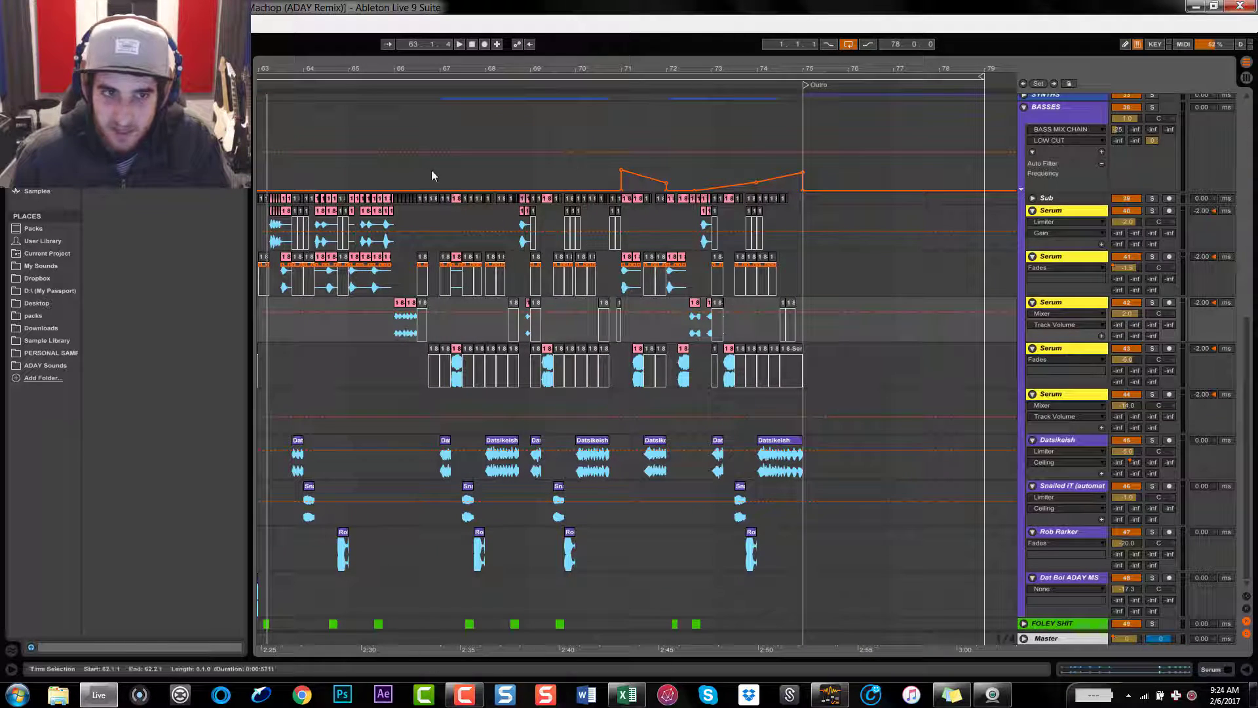
click(393, 140)
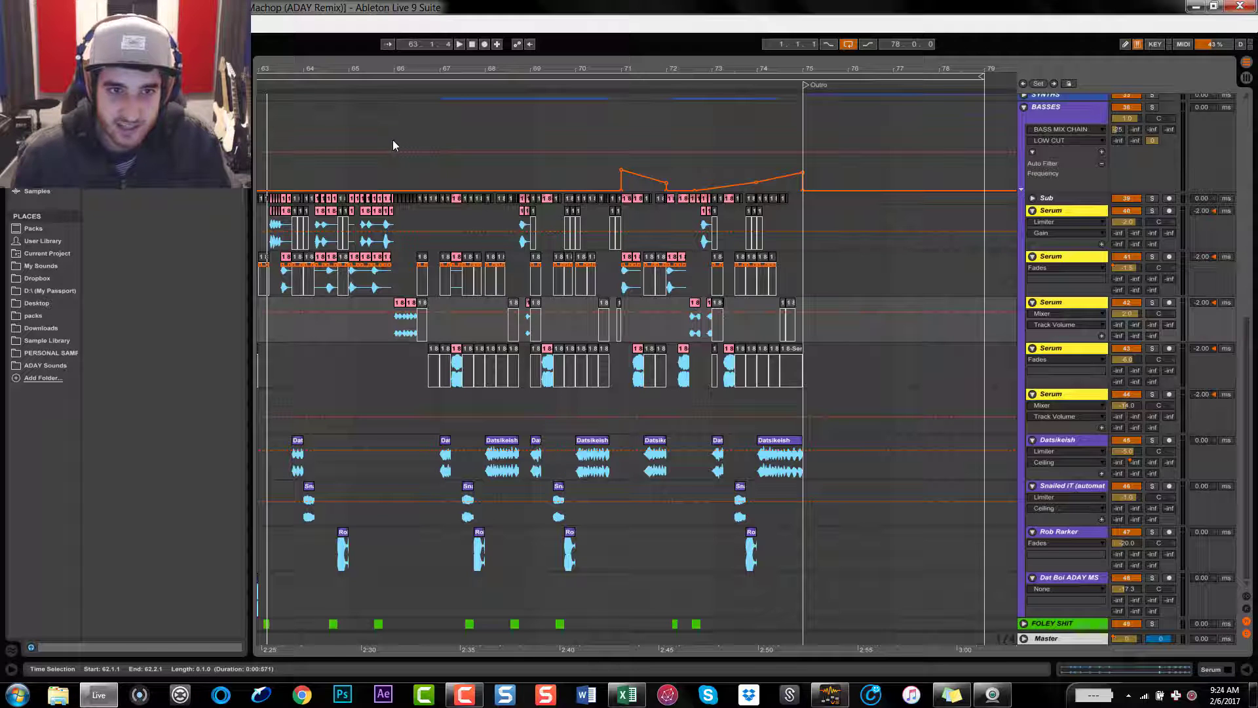
scroll(393, 140, up, 3)
scroll(504, 193, up, 3)
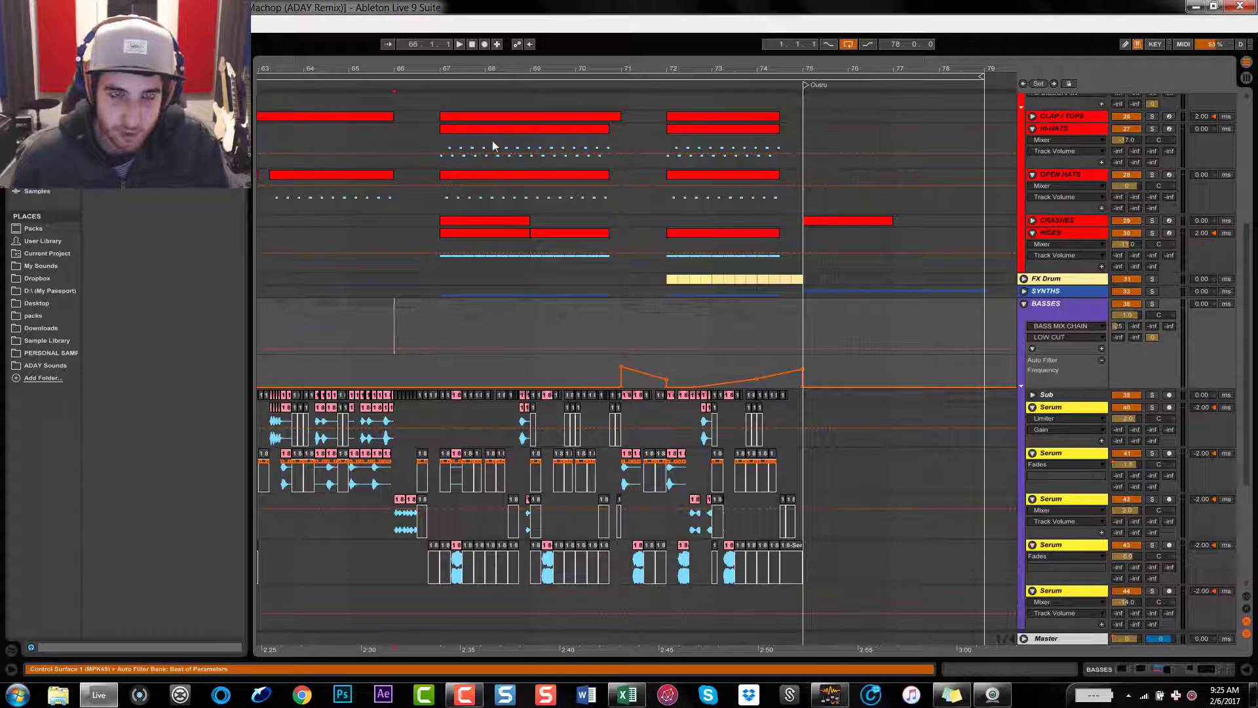
key(space)
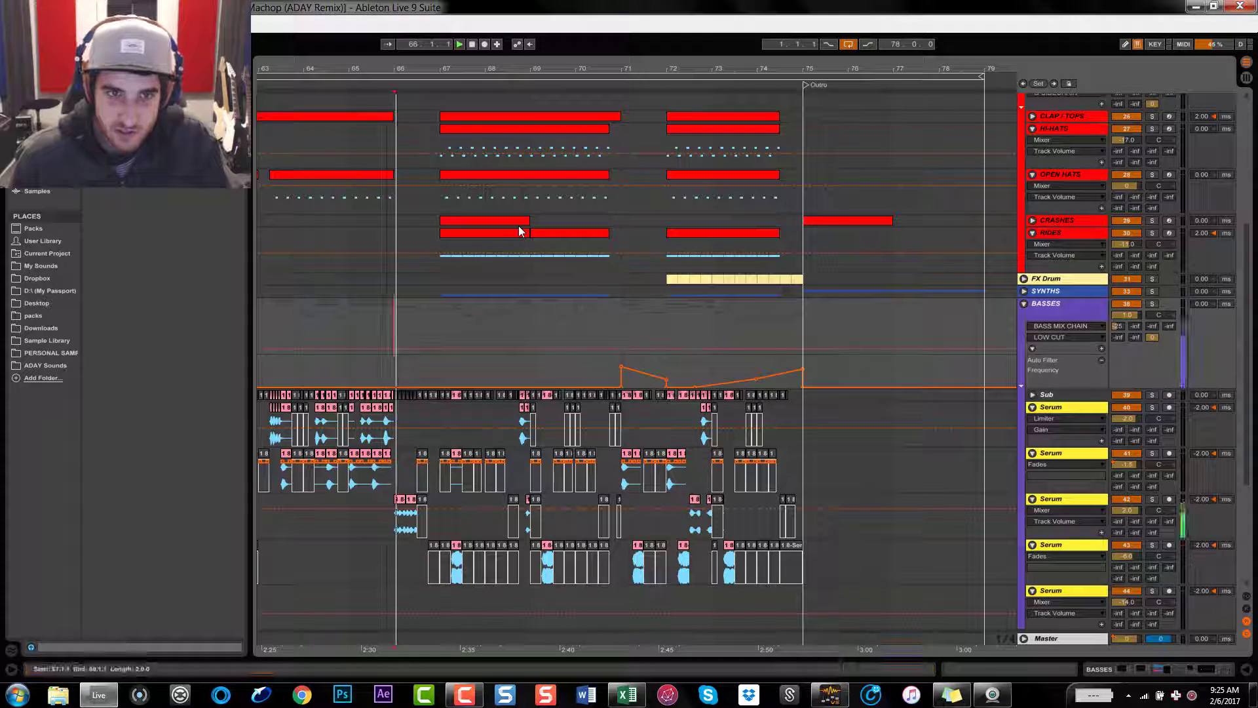
scroll(519, 230, up, 5)
scroll(519, 231, up, 2)
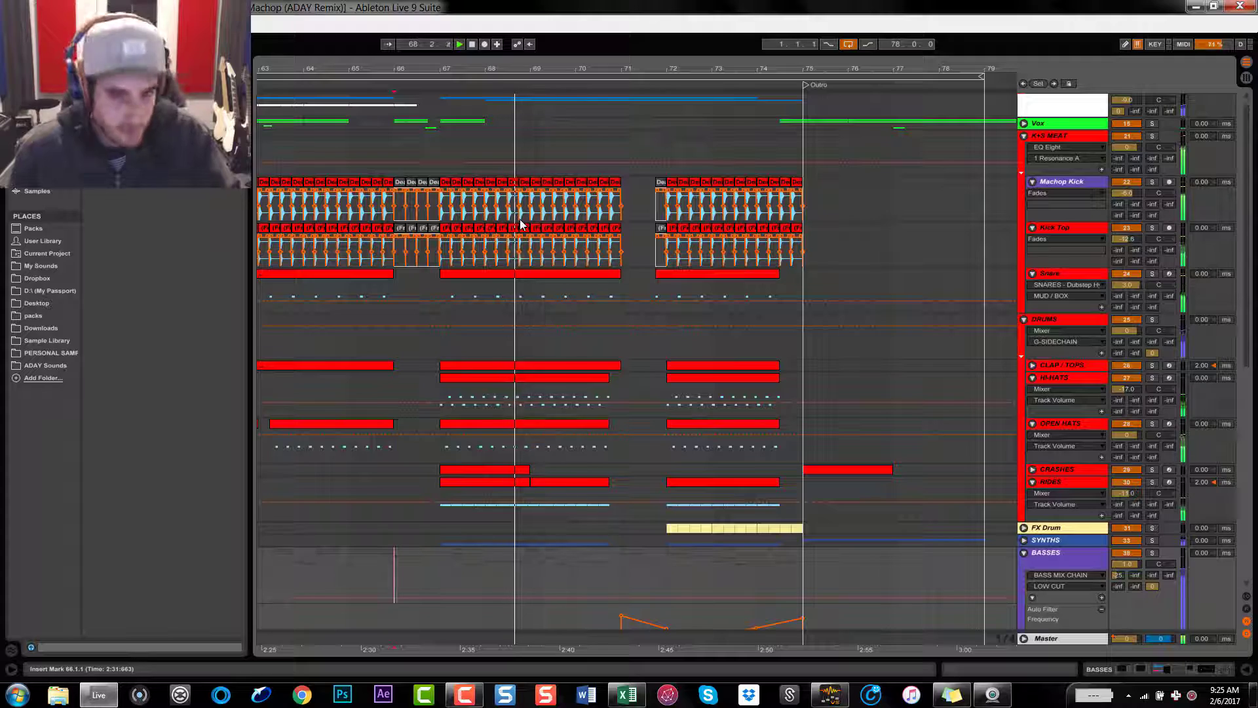
scroll(531, 237, down, 2)
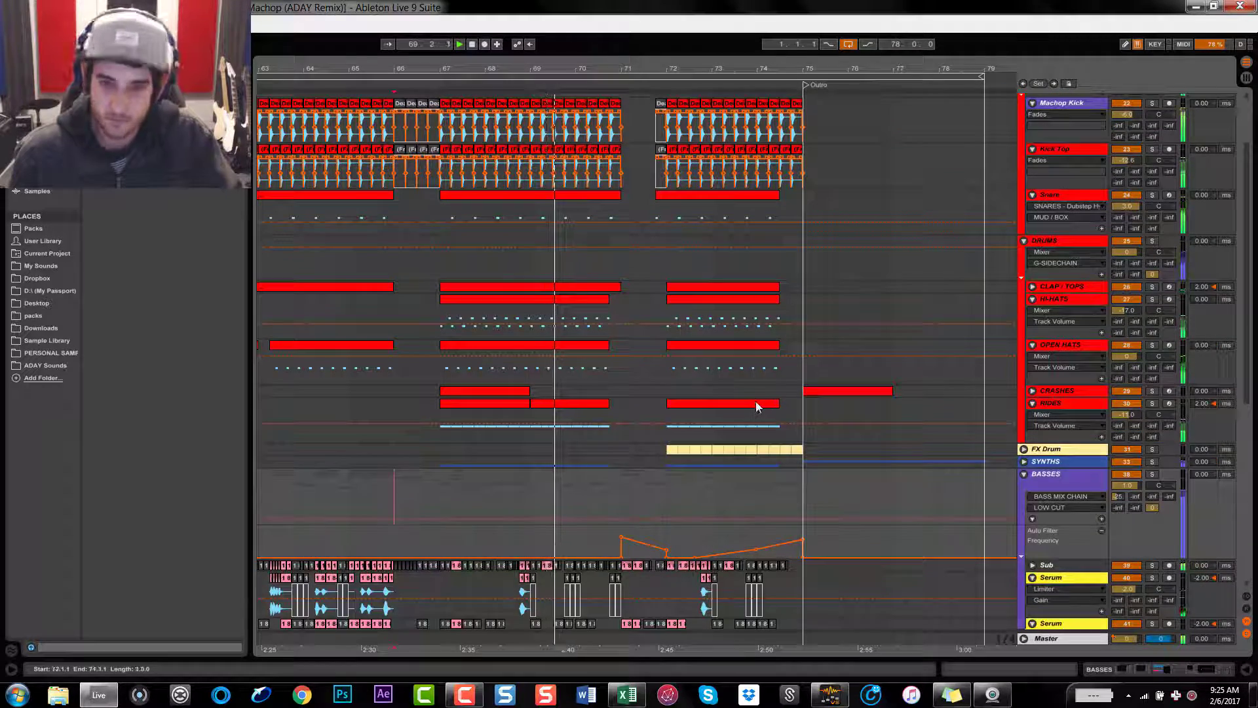
Fold the BASSES group and unfold the SYNTHS group with its Off beat track
click(1024, 474)
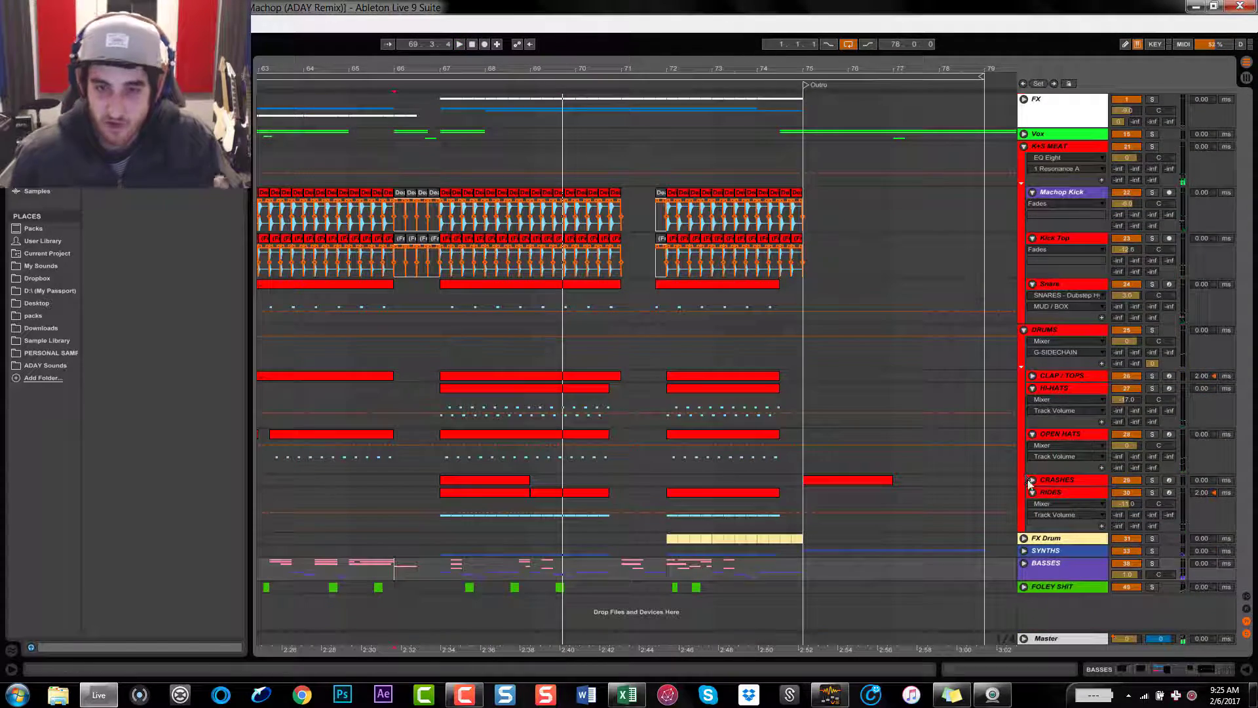
click(1024, 550)
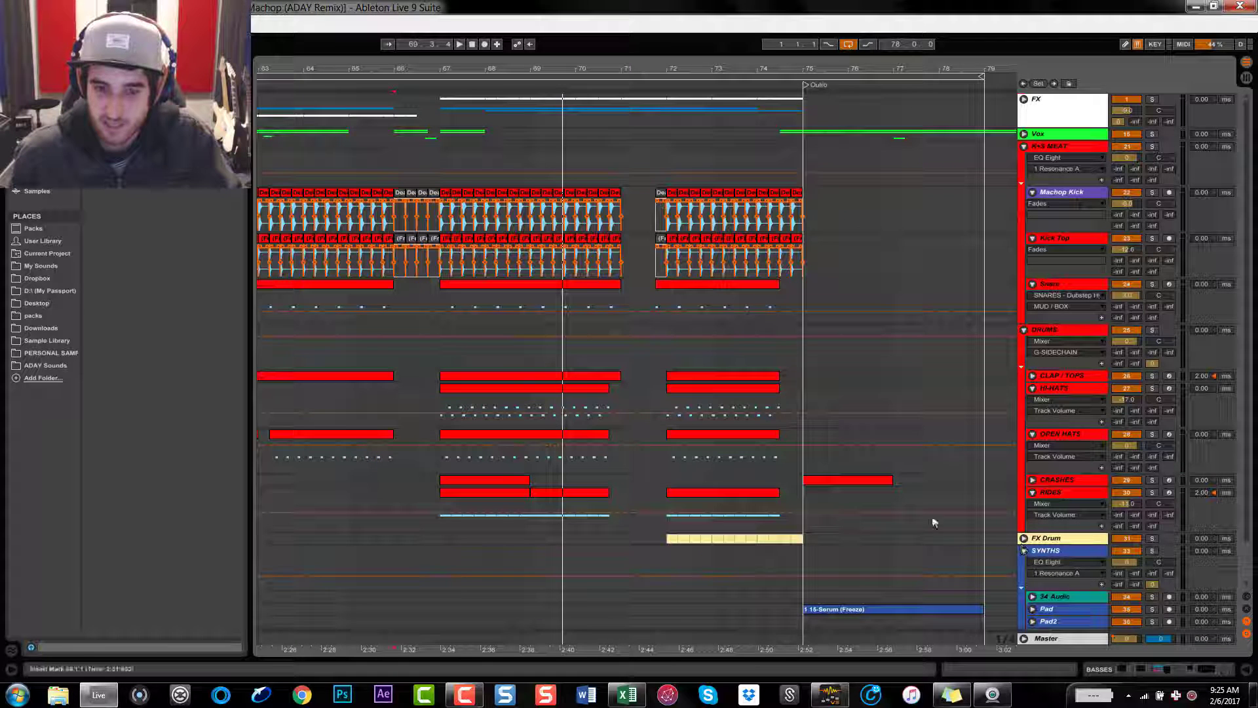
click(1032, 586)
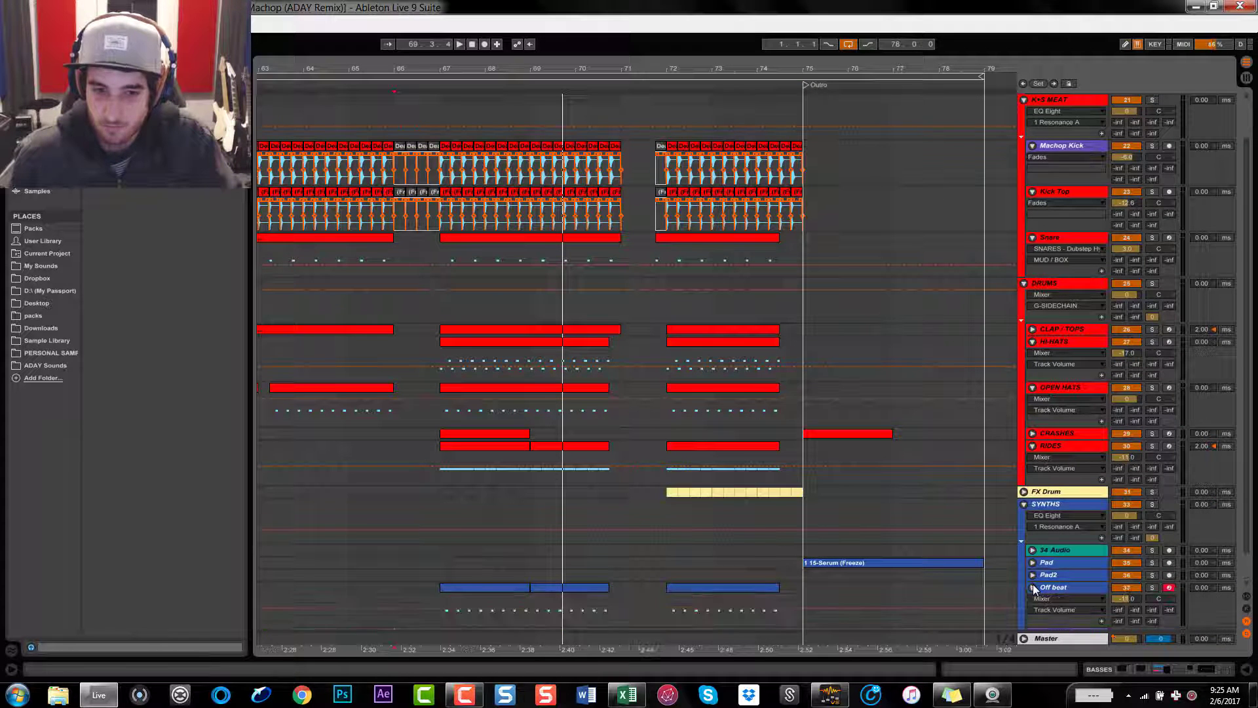
Solo the Off beat track, audition its clip from 67.1.1, and inspect its Serum and Auto Filter devices
click(1152, 588)
drag(532, 589, 441, 588)
scroll(721, 505, down, 1)
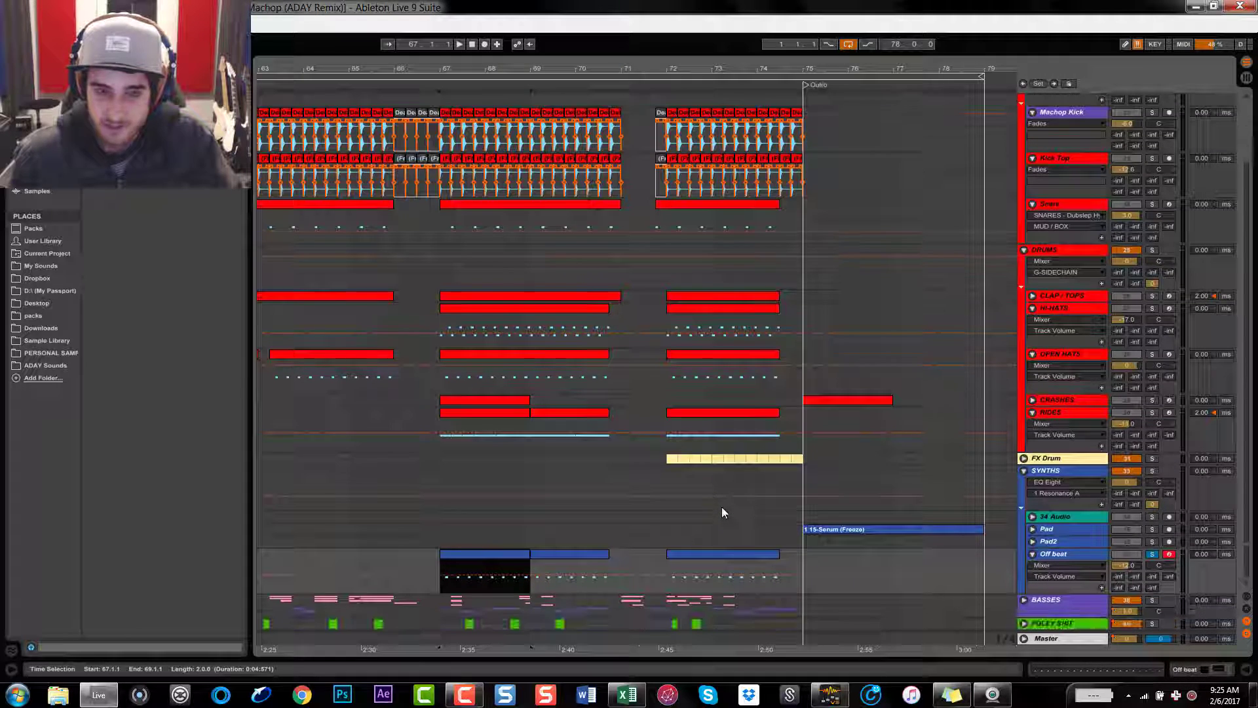
key(space)
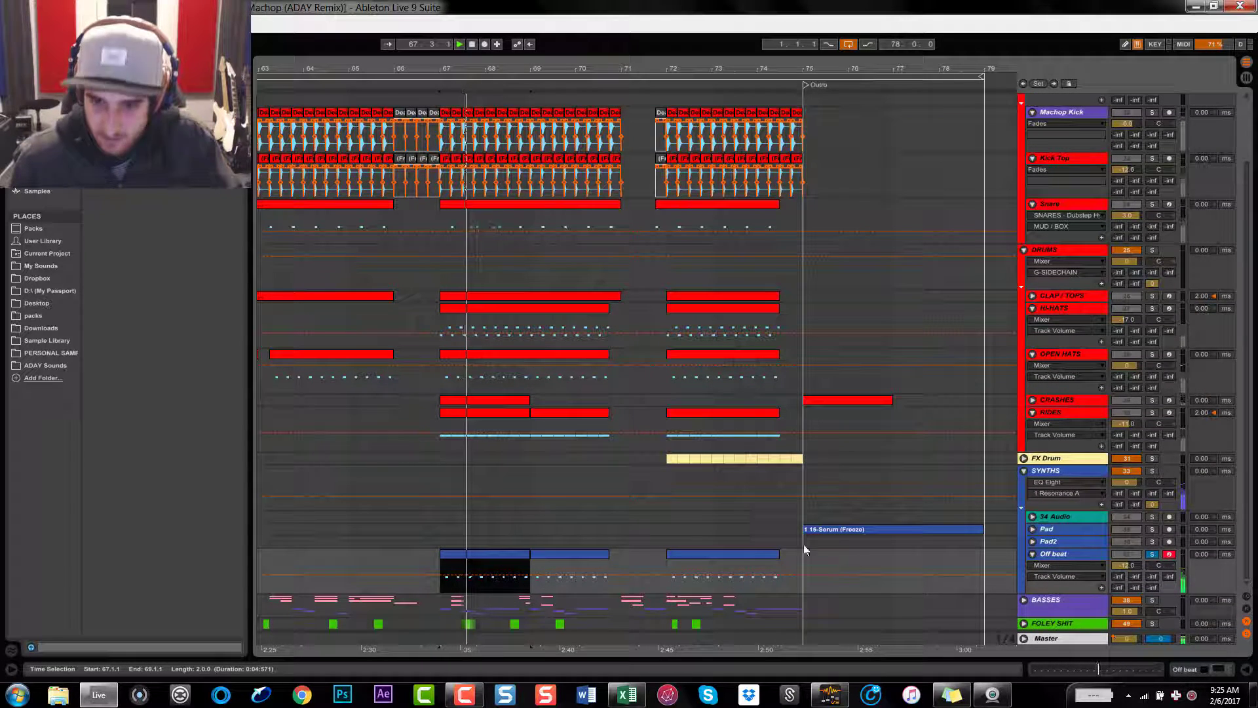
double_click(1083, 554)
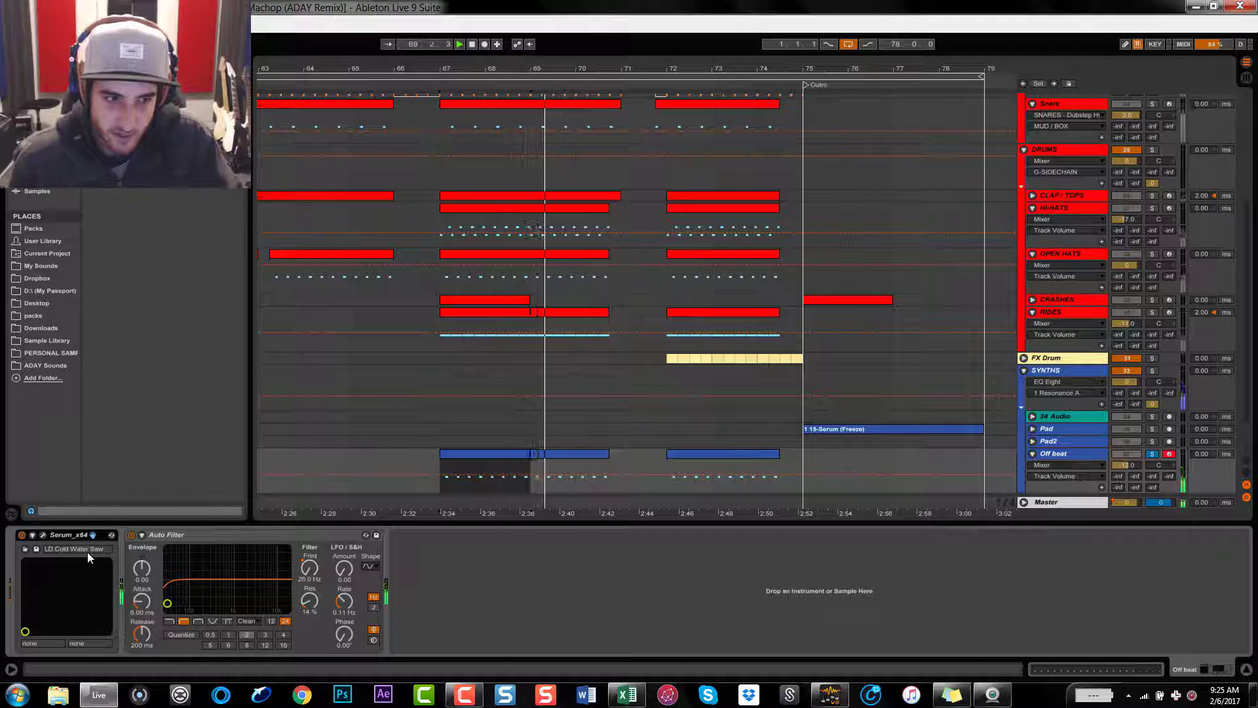
drag(474, 521, 474, 655)
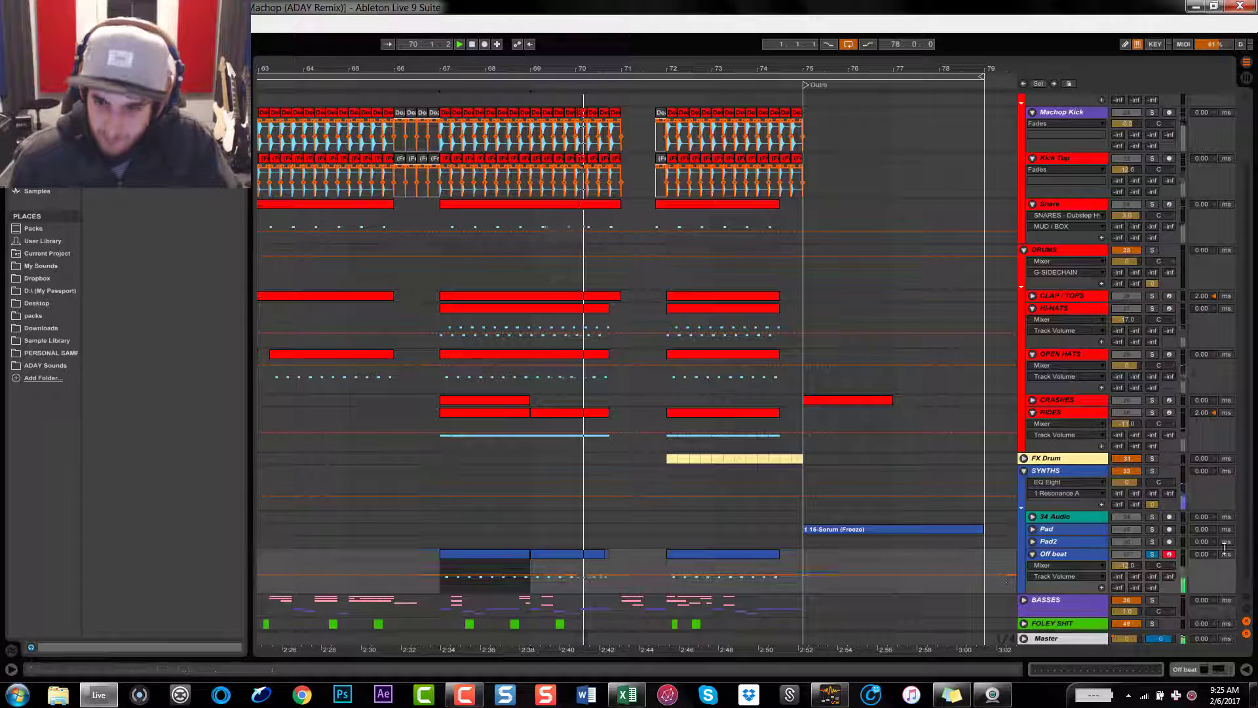
Unsolo the Off beat track and compare the mix from 67.1.1 with the track muted and reactivated
click(1154, 555)
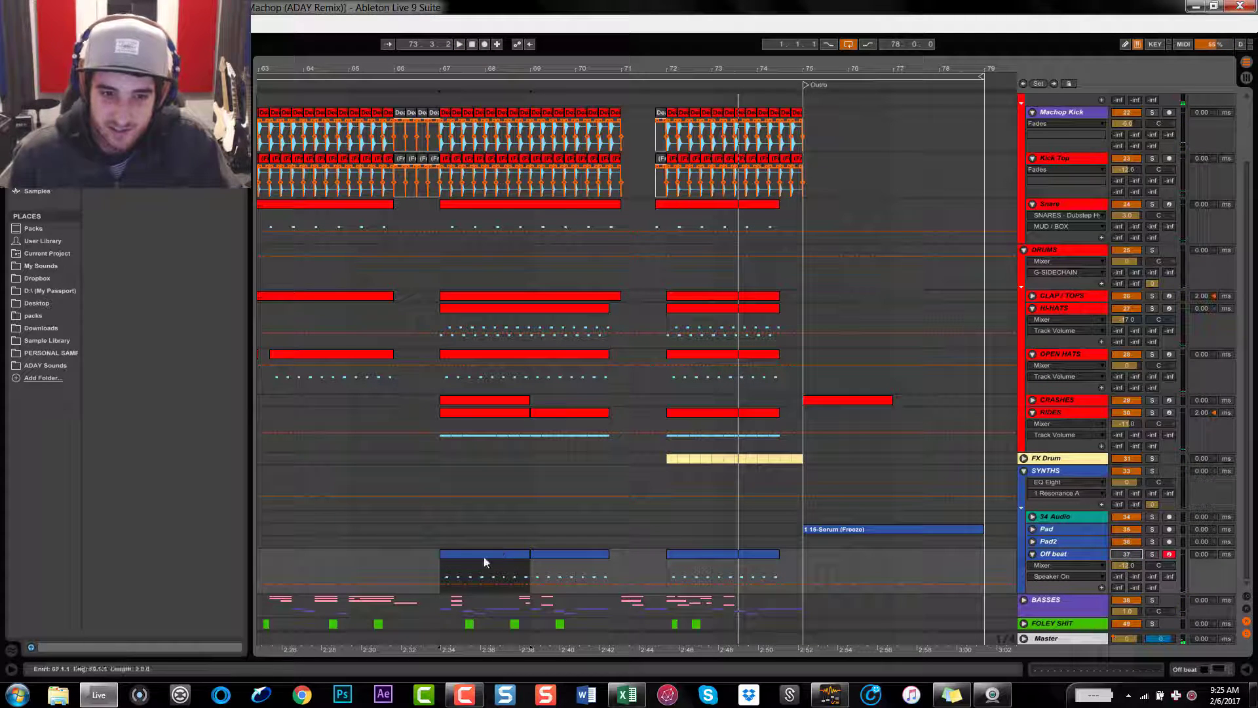
key(space)
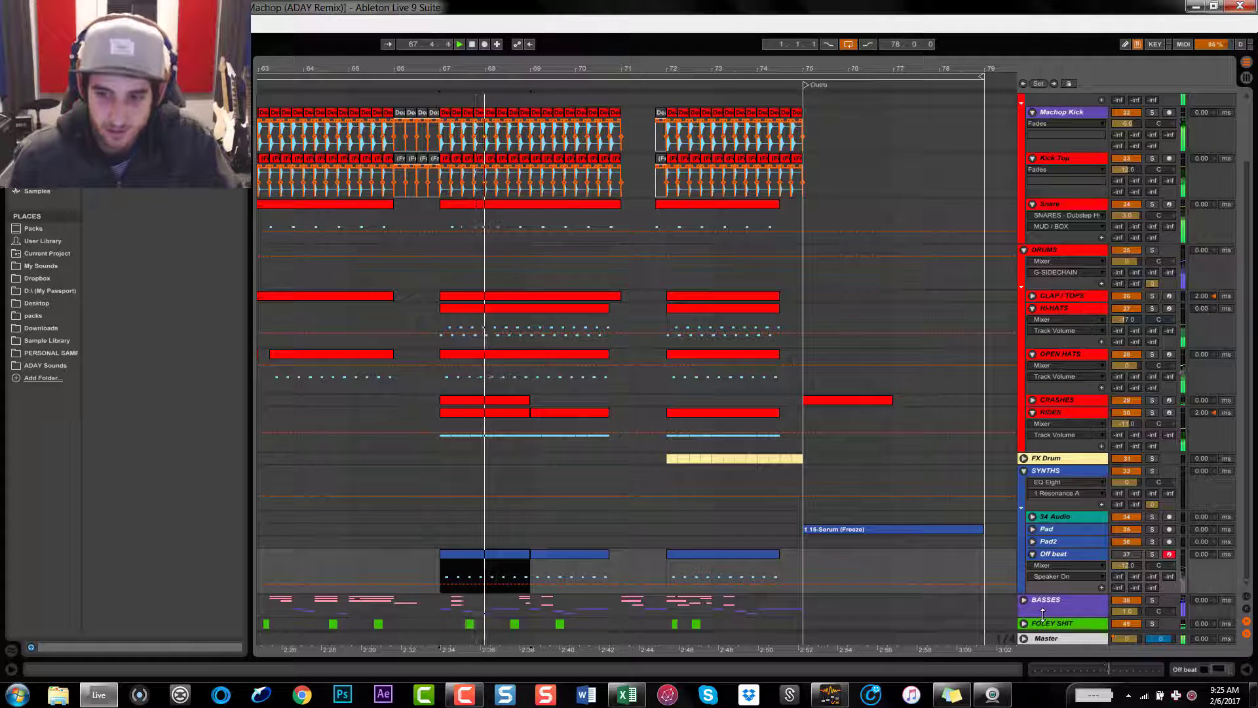
click(1132, 554)
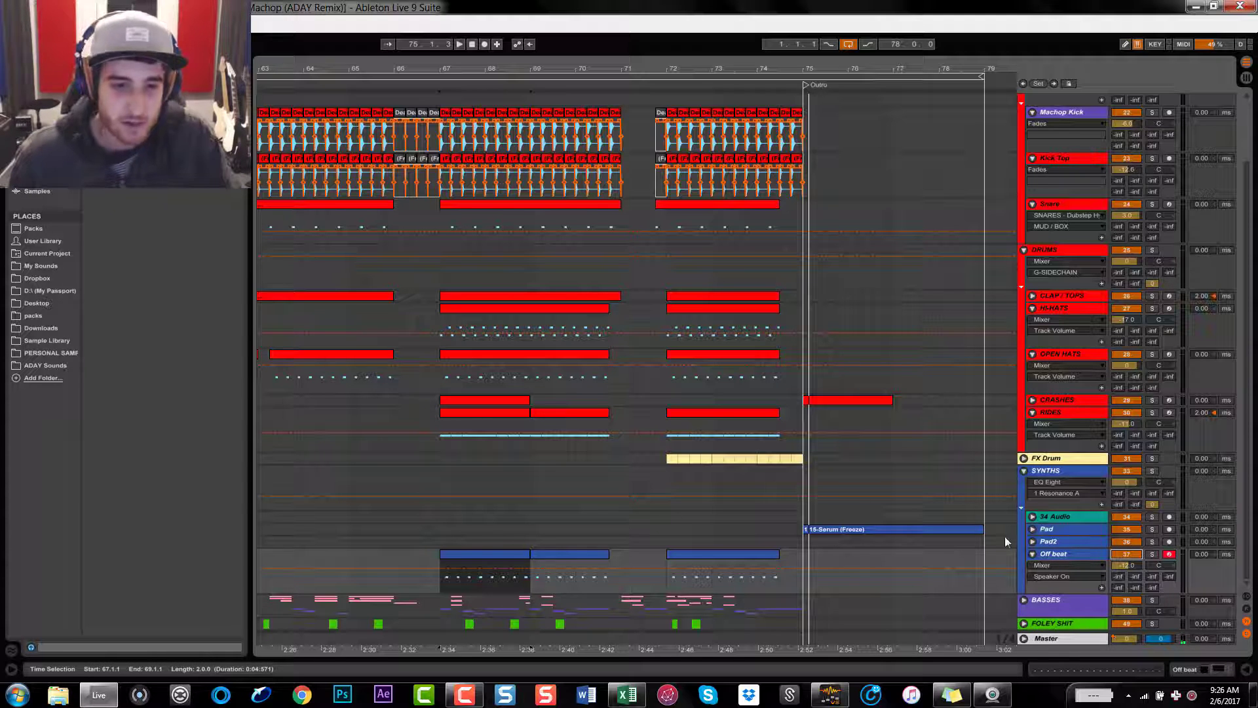
Show the whole arrangement and mark the start of Drop 2 at 59.1.1 on the DRUMS group
click(529, 78)
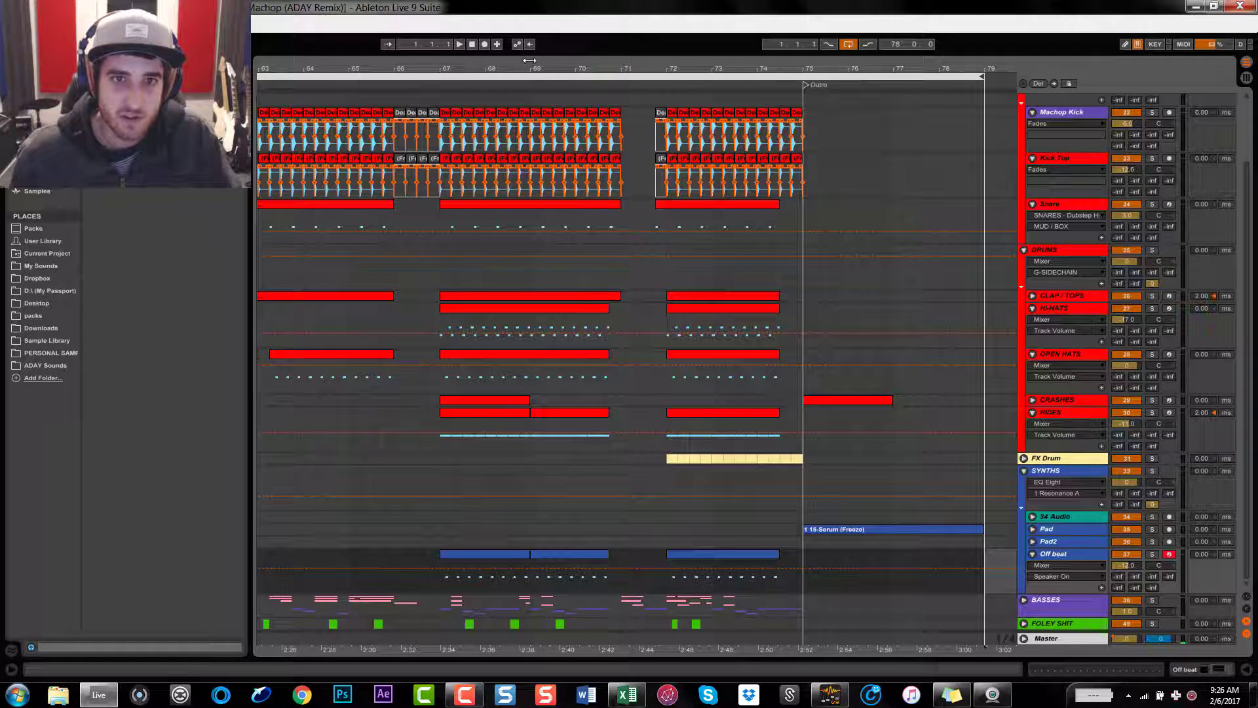
double_click(529, 60)
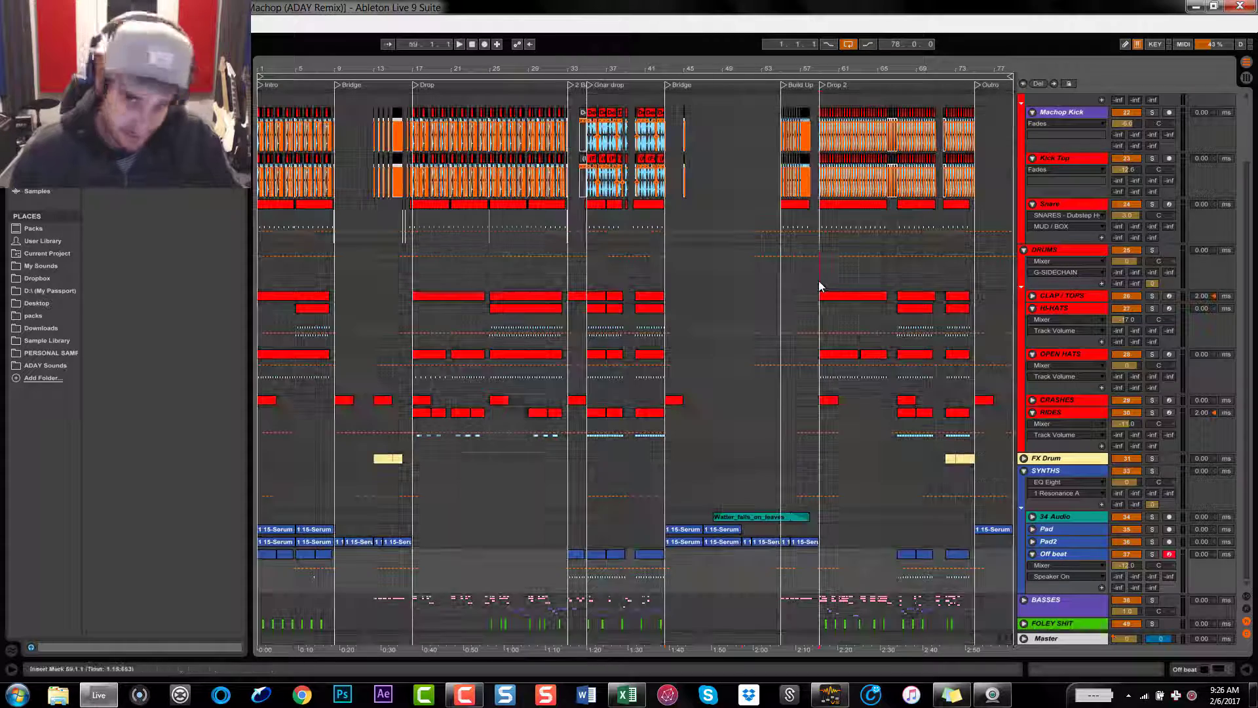
click(819, 283)
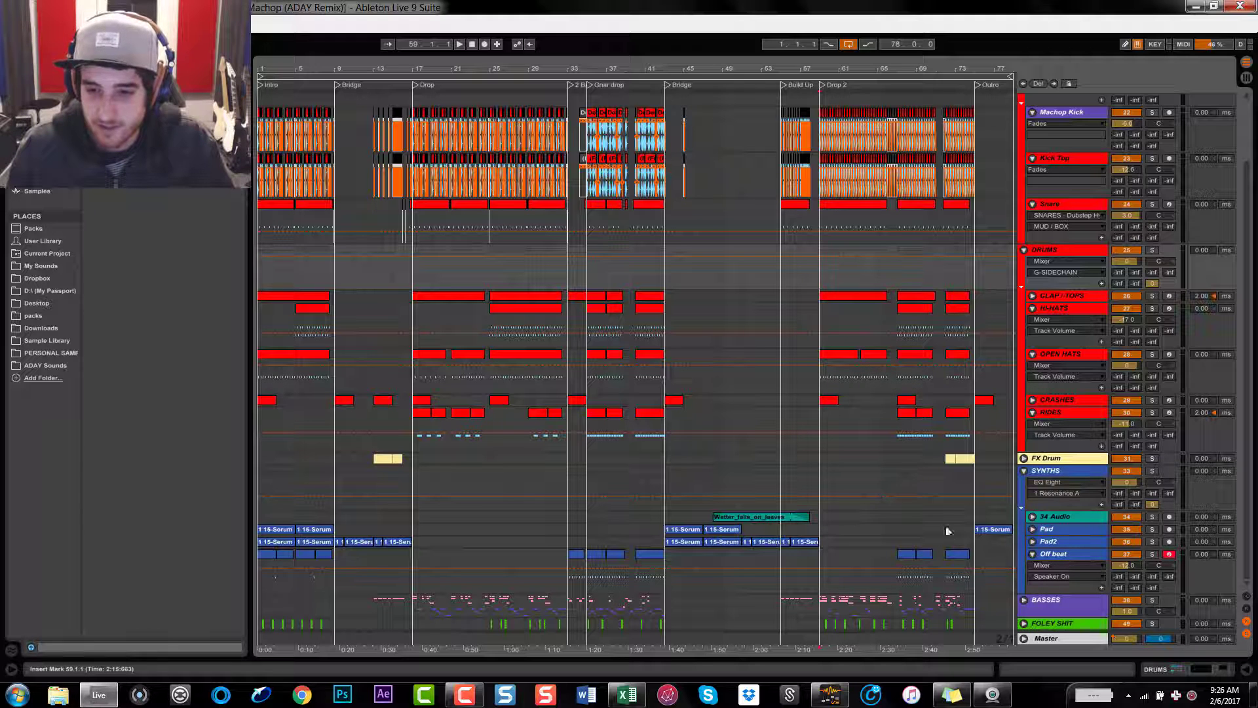
Examine the MIDI notes of the Off beat clip at 69.1.1, and fold the Off beat track
double_click(919, 556)
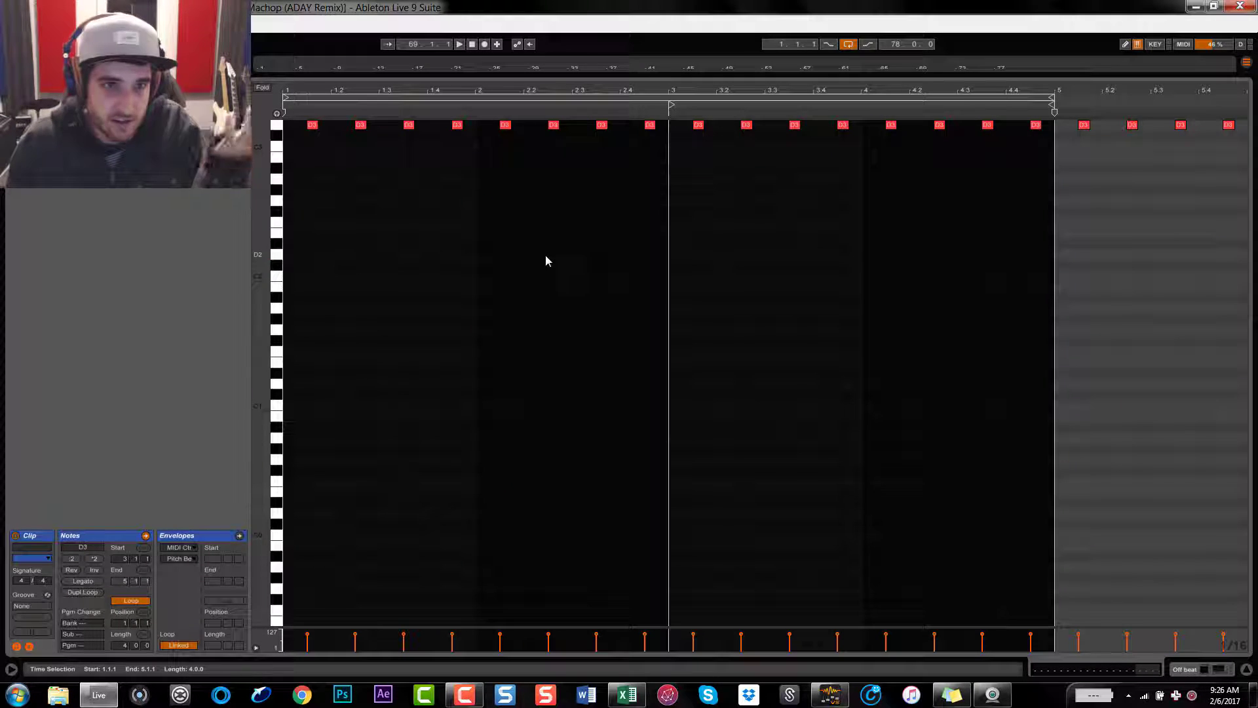
double_click(338, 73)
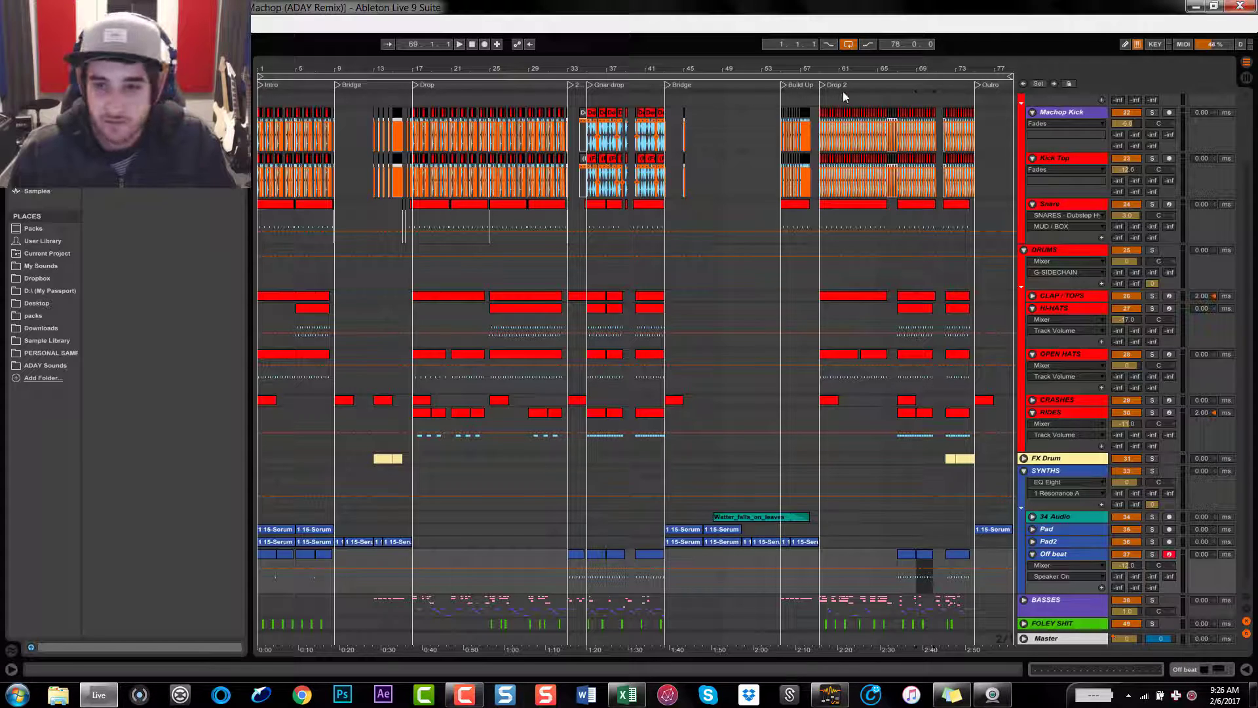
click(1033, 555)
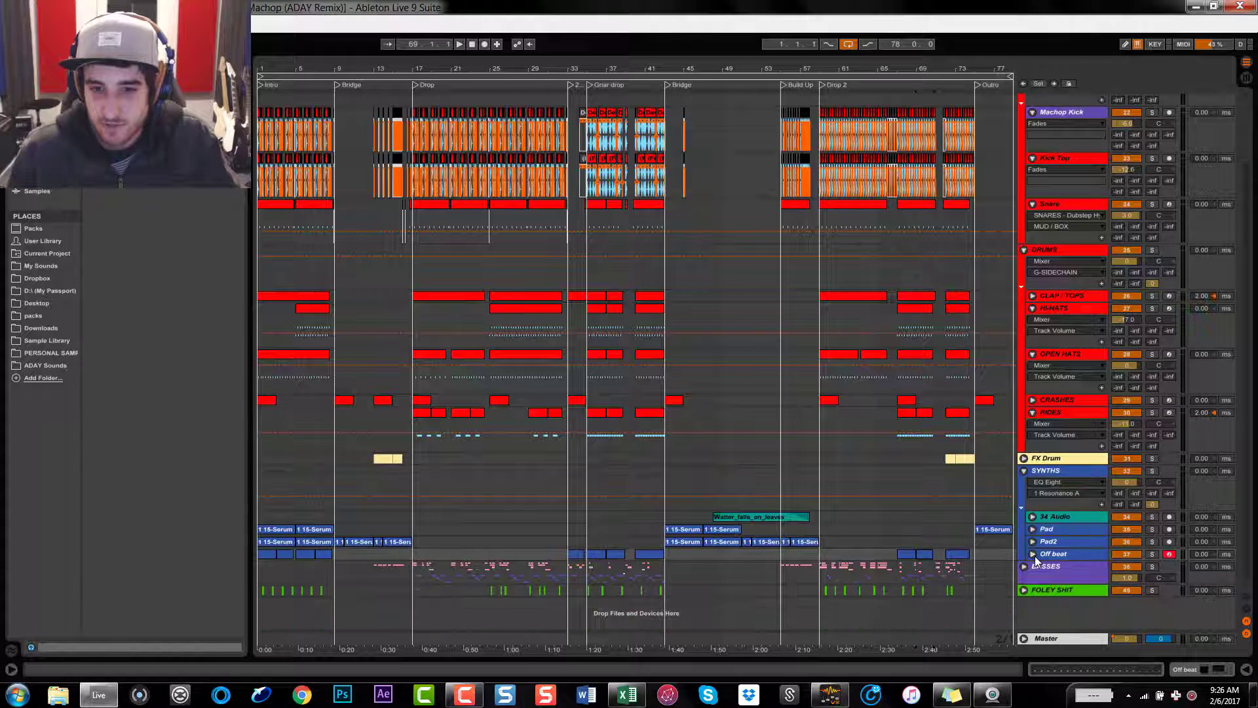
Solo the SYNTHS group, mark the bridge at 43.1.1, and unfold the Pad2, Pad and 34 Audio tracks
click(1152, 471)
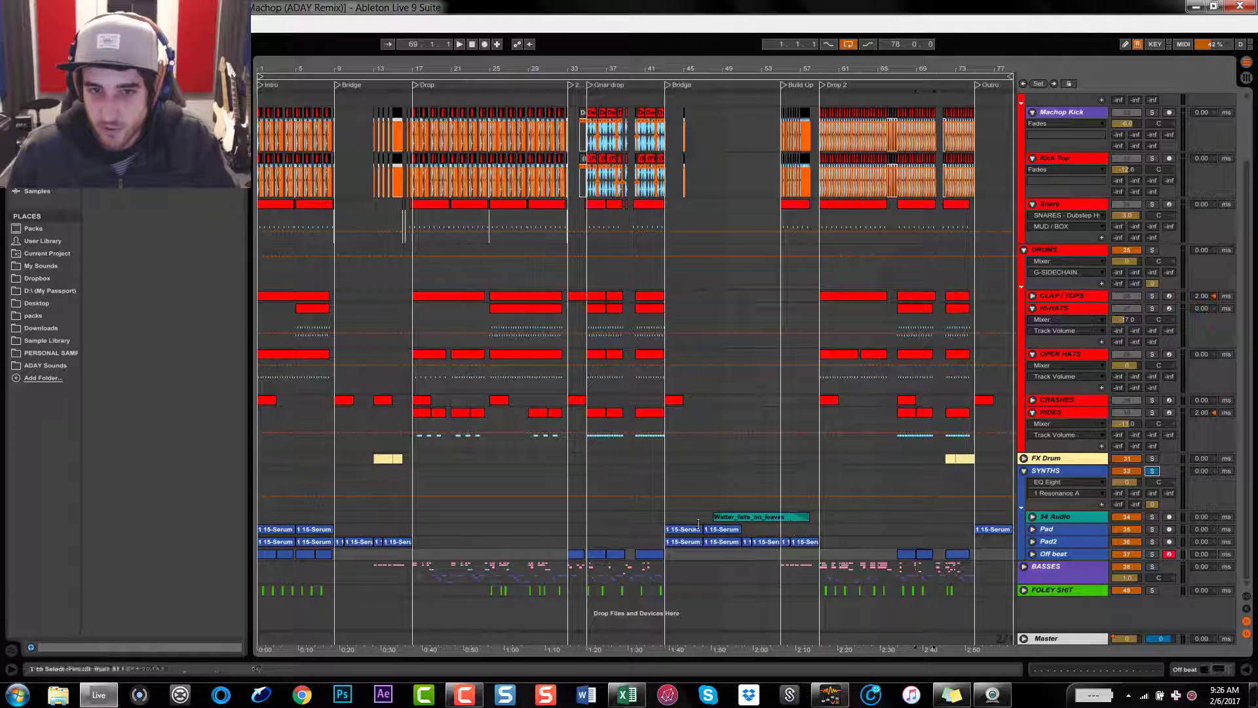
click(666, 518)
click(1033, 542)
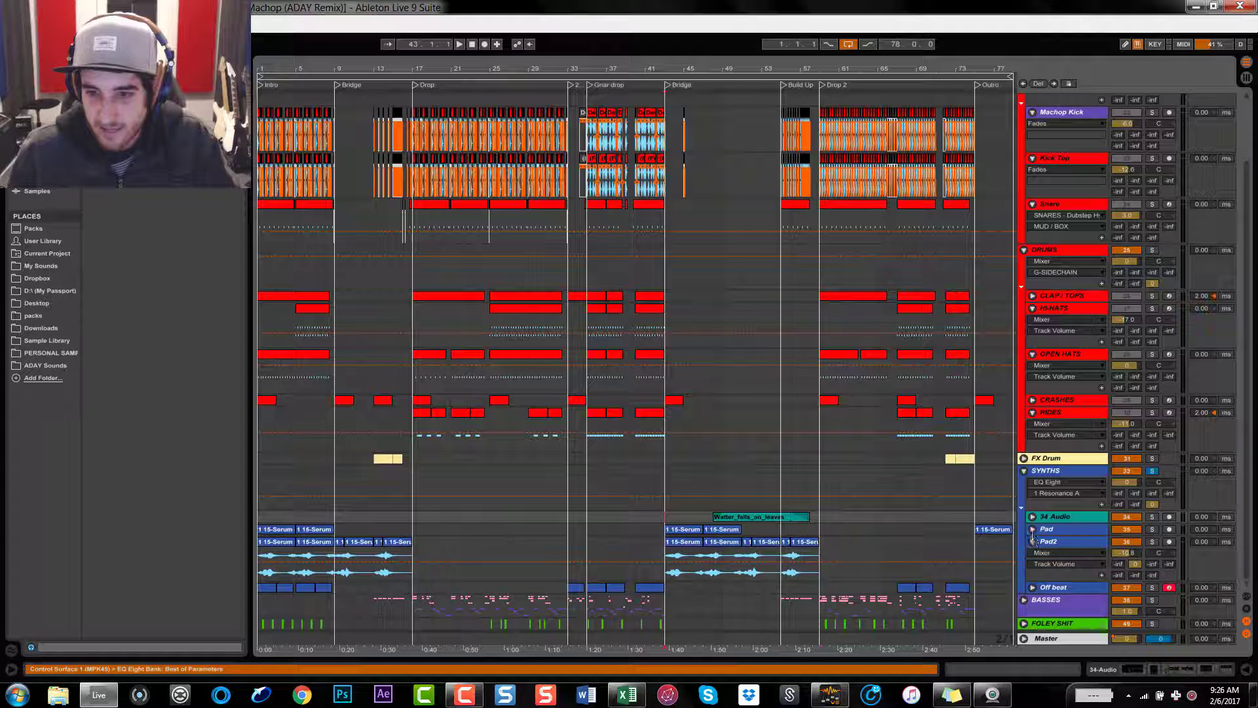
click(1033, 529)
click(1033, 518)
scroll(852, 482, down, 3)
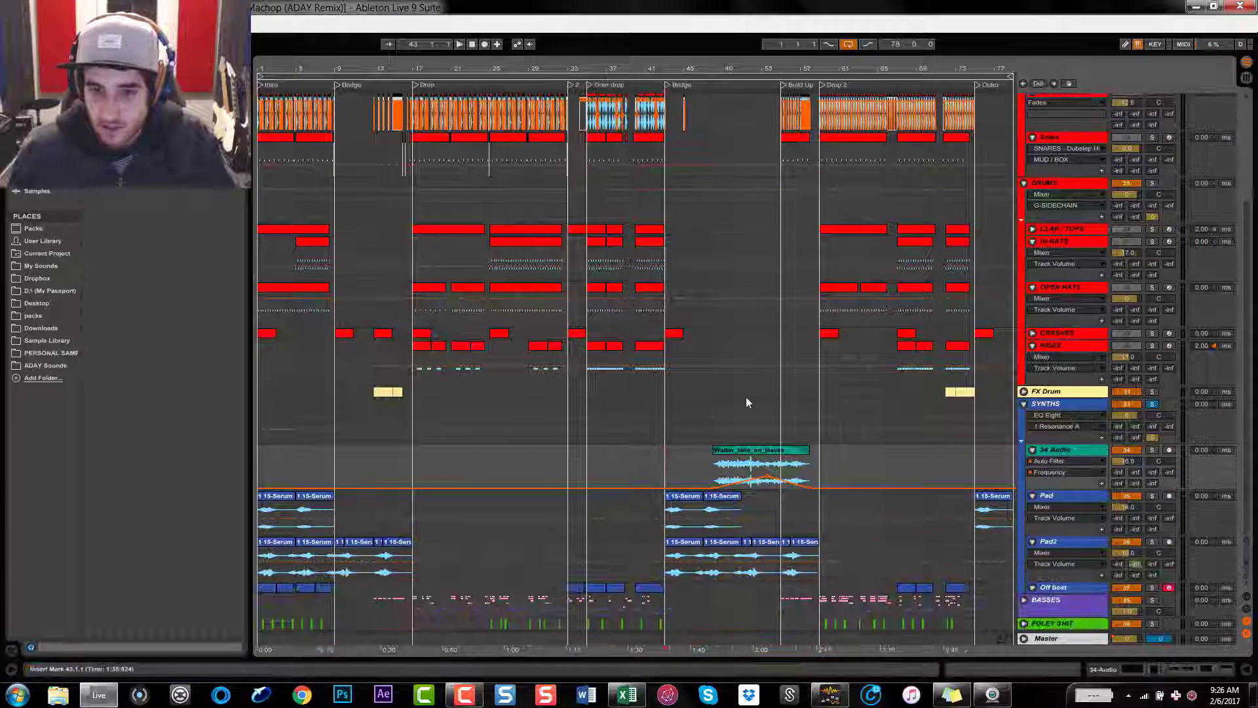
mouse_move(751, 70)
mouse_down()
mouse_move(751, 108)
mouse_move(751, 70)
mouse_up()
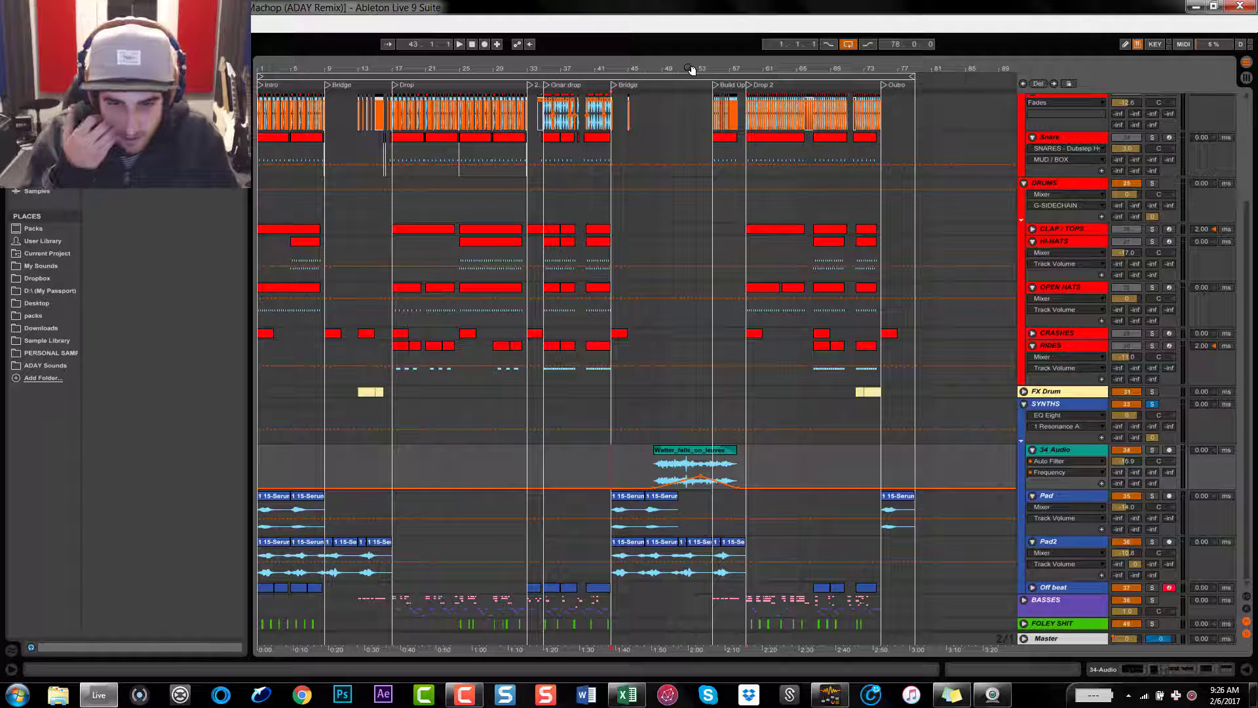
Audition the synths in the second Bridge section and solo the Pad track
click(633, 494)
key(space)
click(1152, 496)
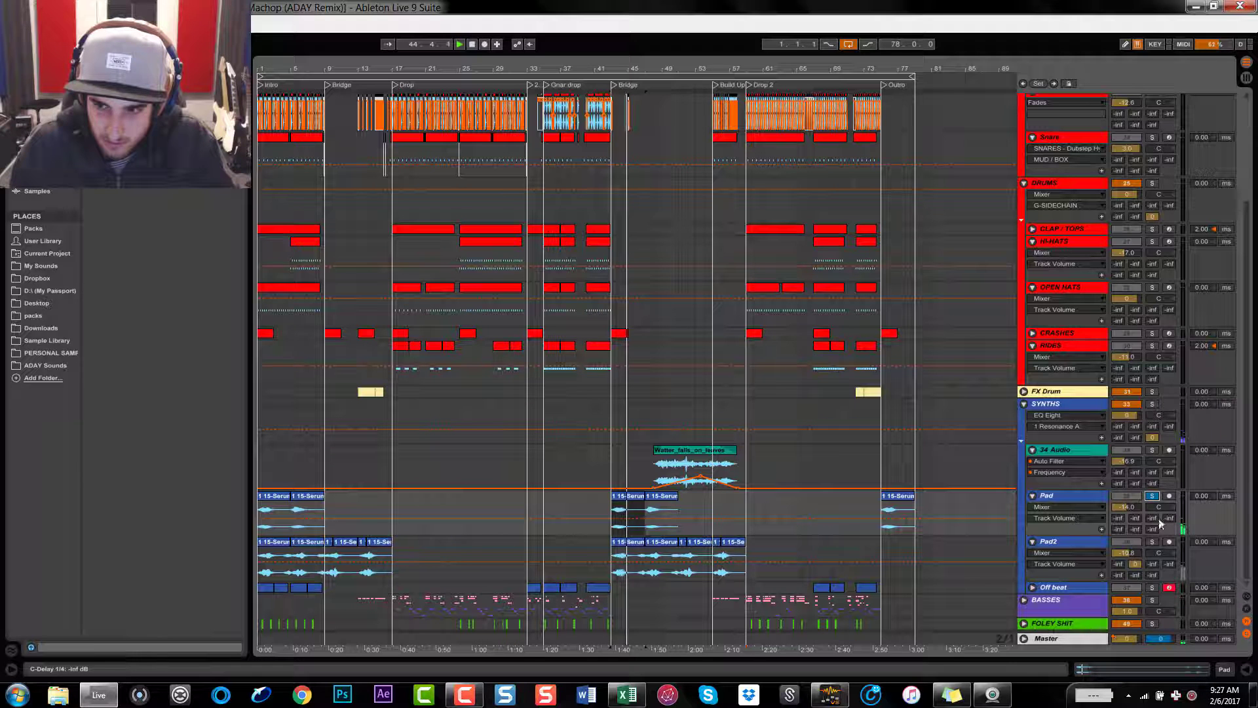
Audition the soloed Pad2 track's first clip in the second Bridge section, and end the solo
click(1152, 542)
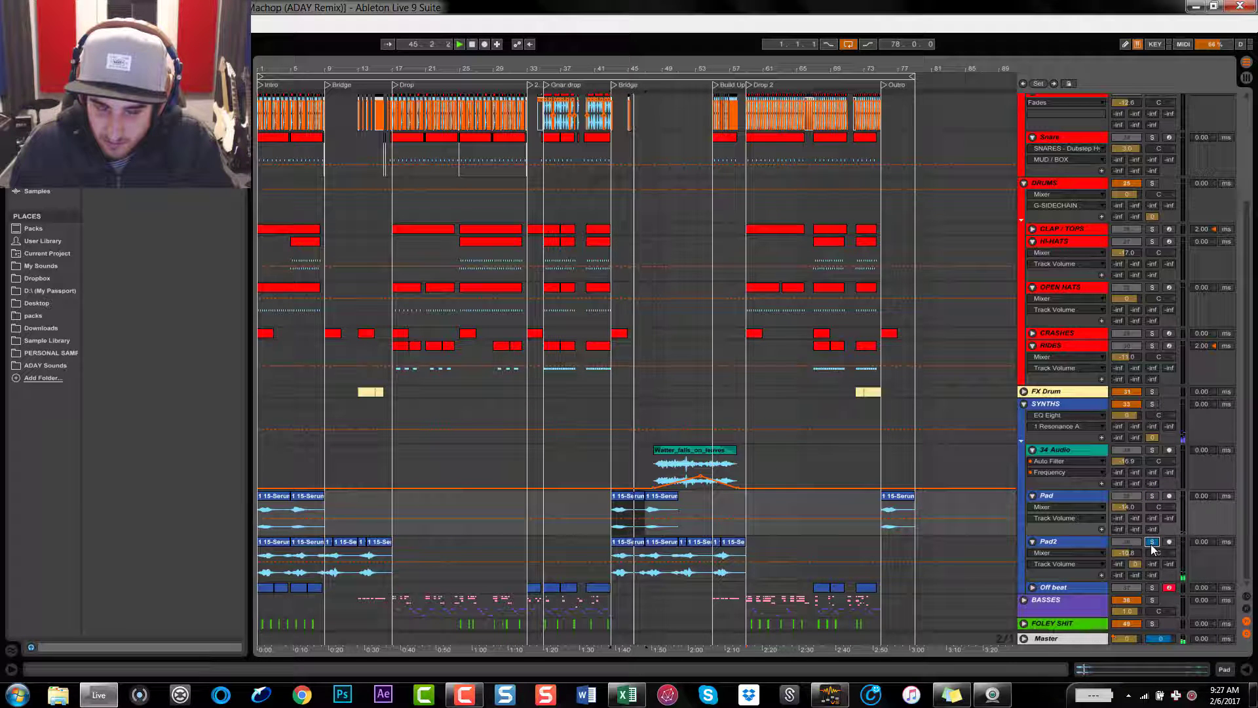
click(627, 544)
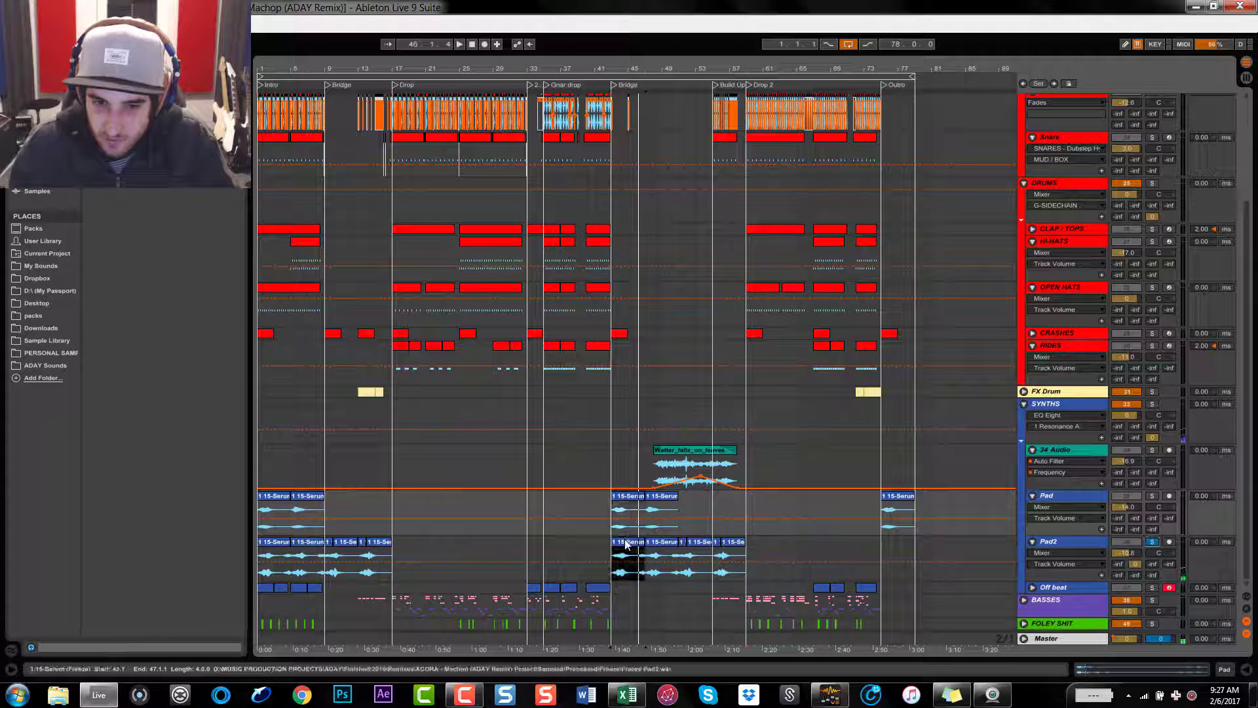
click(1149, 544)
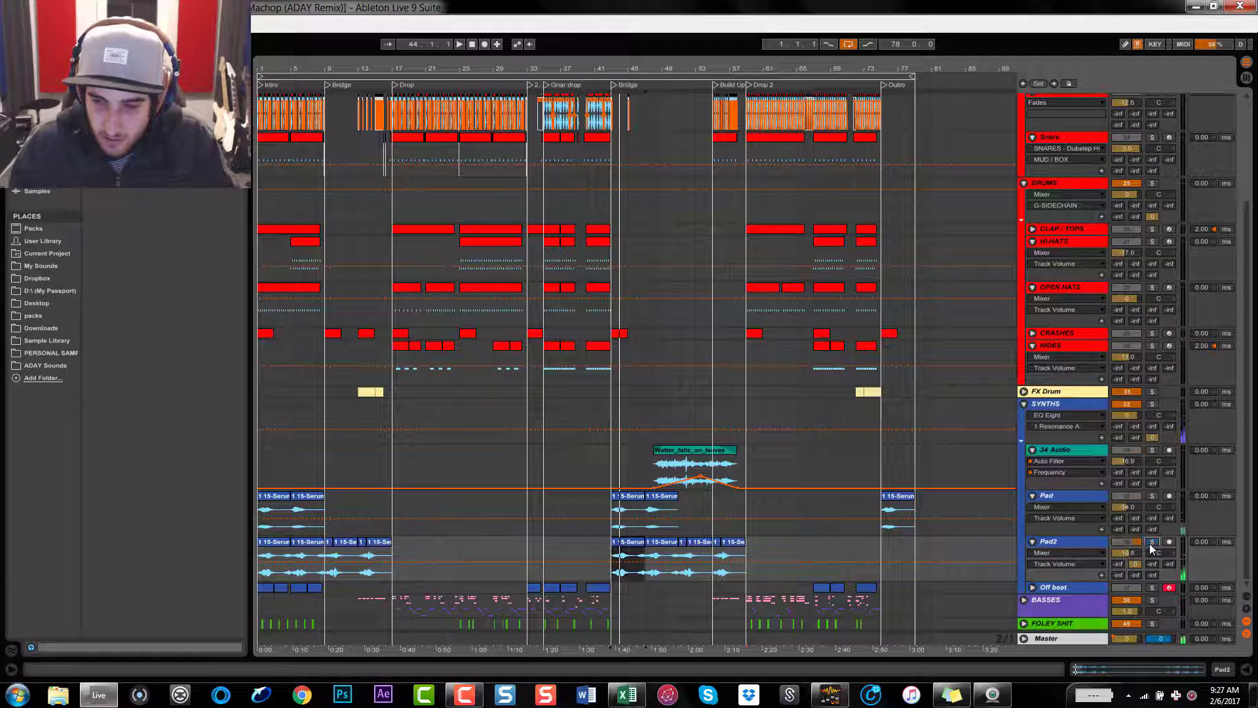
Solo the 34 Audio track and play its Water_falls_on_leaves clip from 48.1.1
click(669, 572)
click(661, 481)
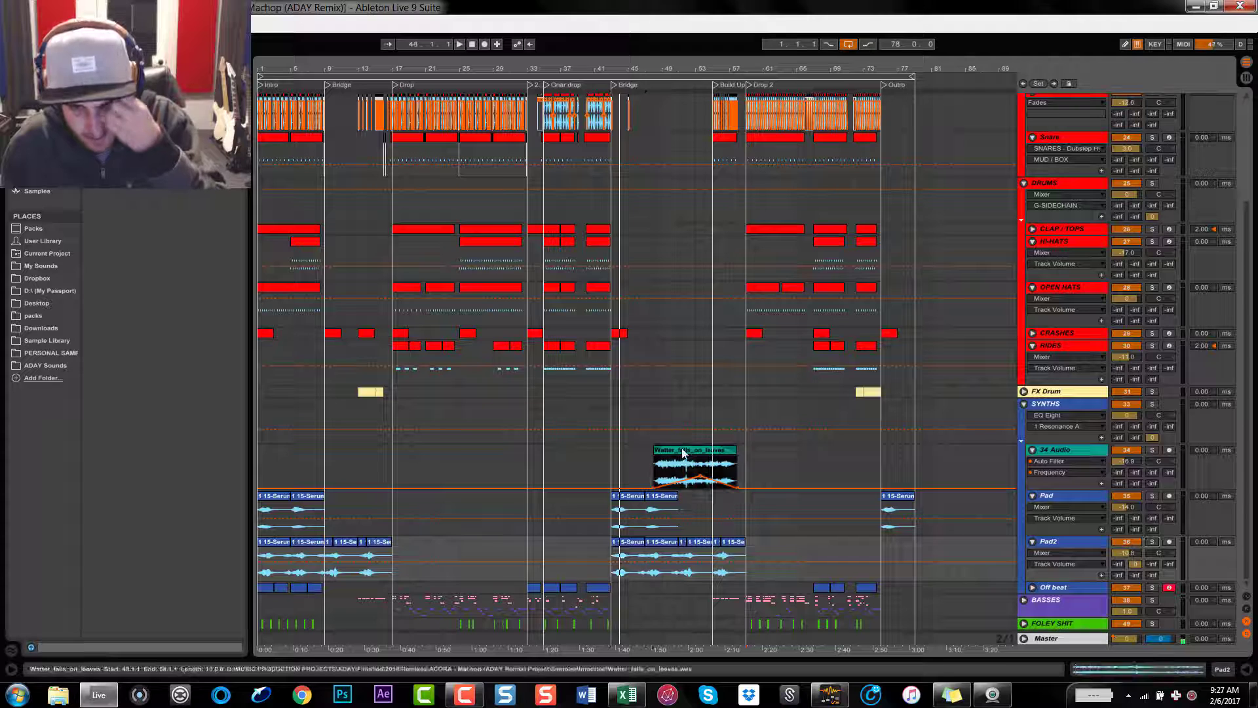
click(1153, 450)
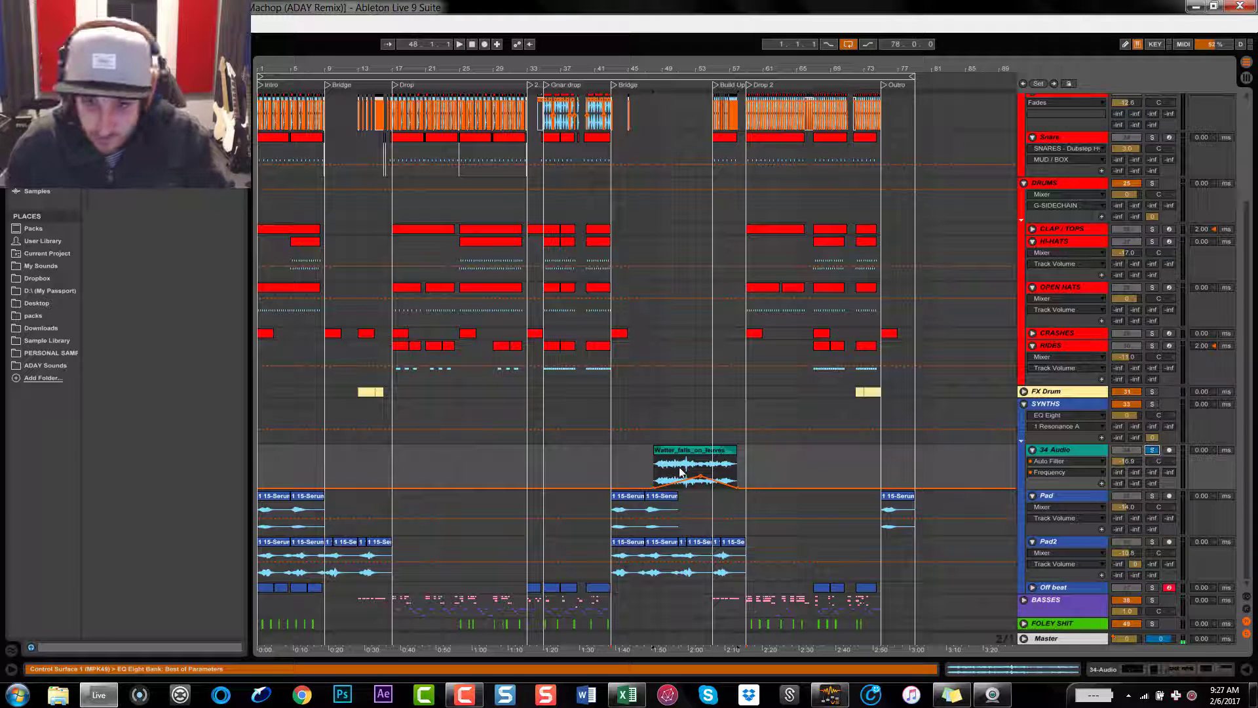
key(space)
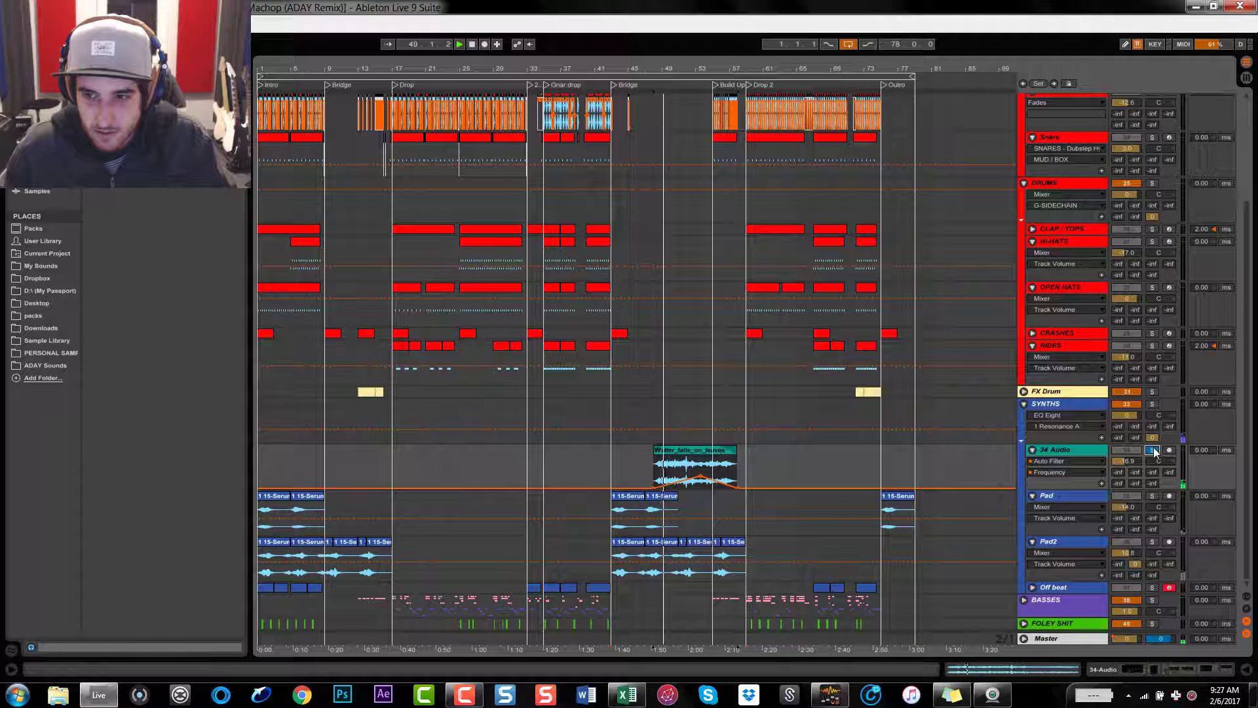
Examine the 34 Audio track's device chain from EQ Eight through Reverb to Auto Pan, and hide it
double_click(1102, 453)
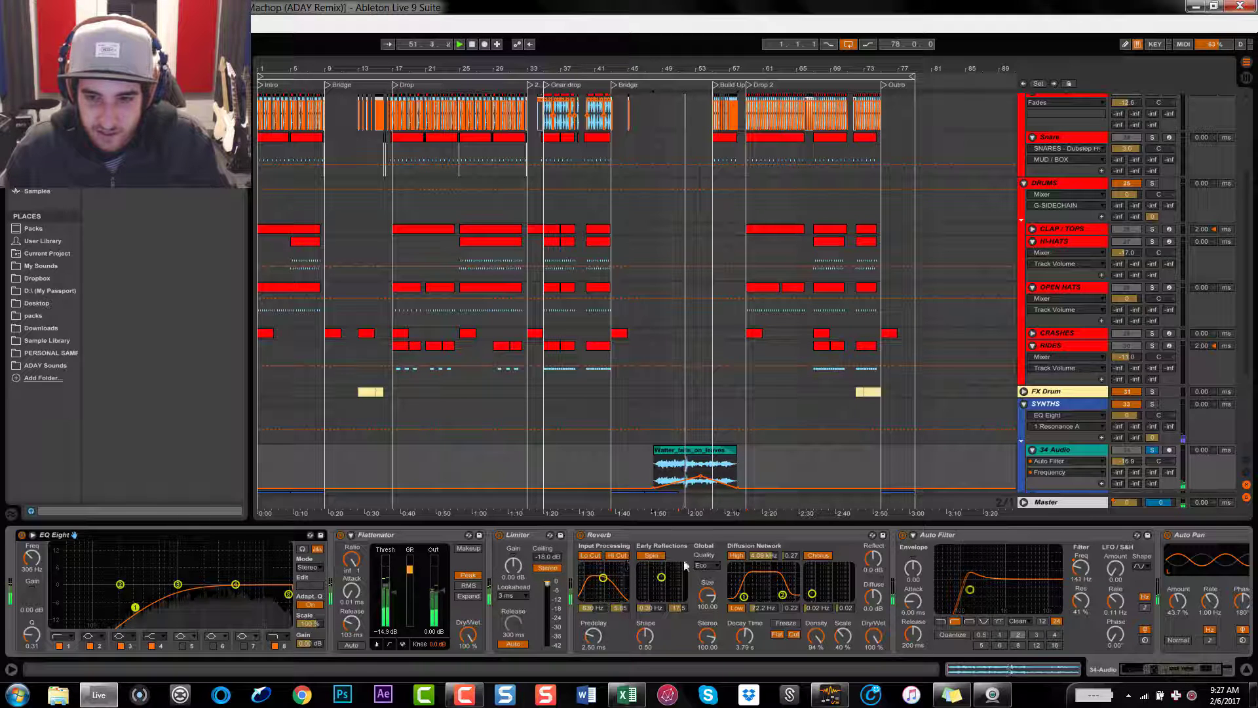
scroll(961, 652, down, 3)
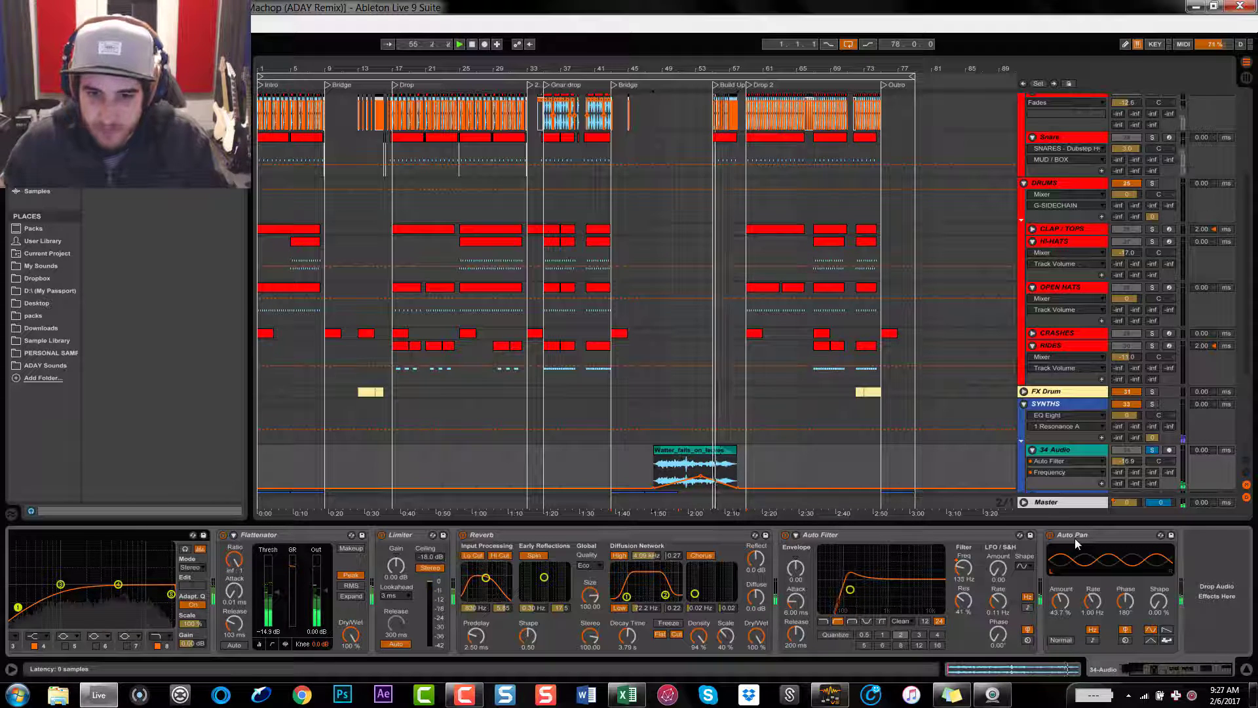
drag(800, 525, 802, 590)
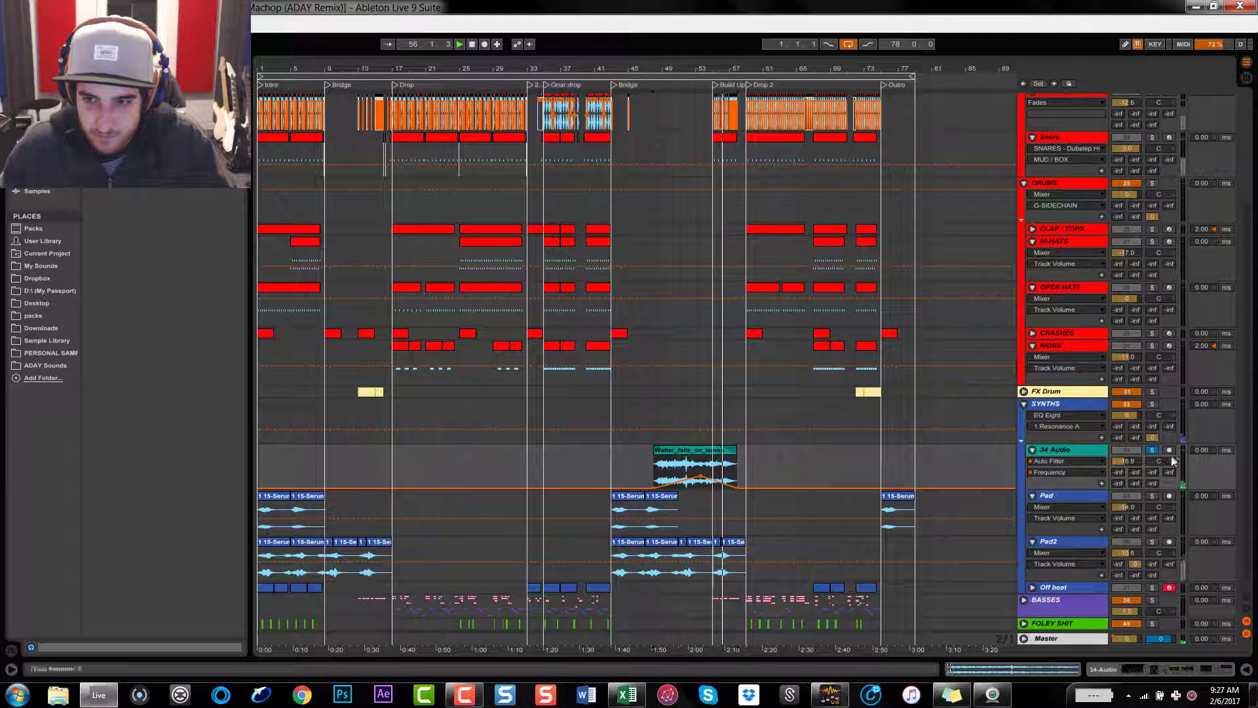
End the solo on the 34 Audio track and play the full mix from the bridge into Drop 2
key(space)
click(1153, 449)
key(space)
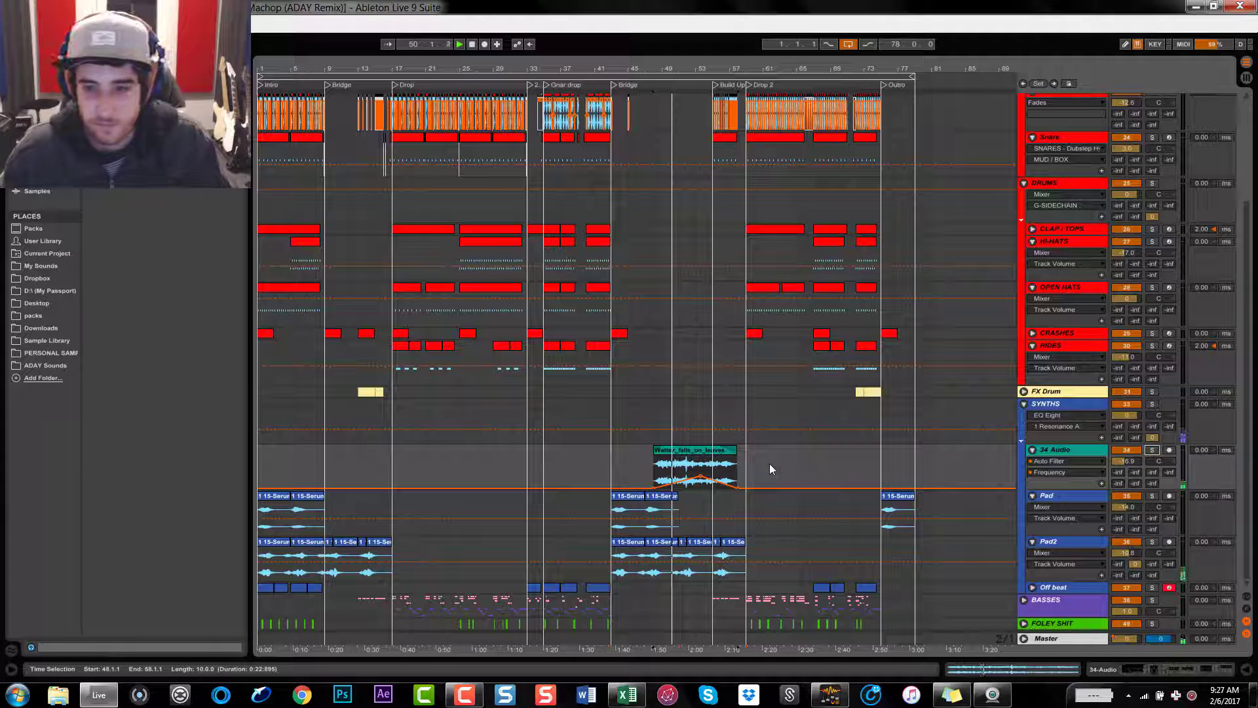
scroll(742, 426, up, 1)
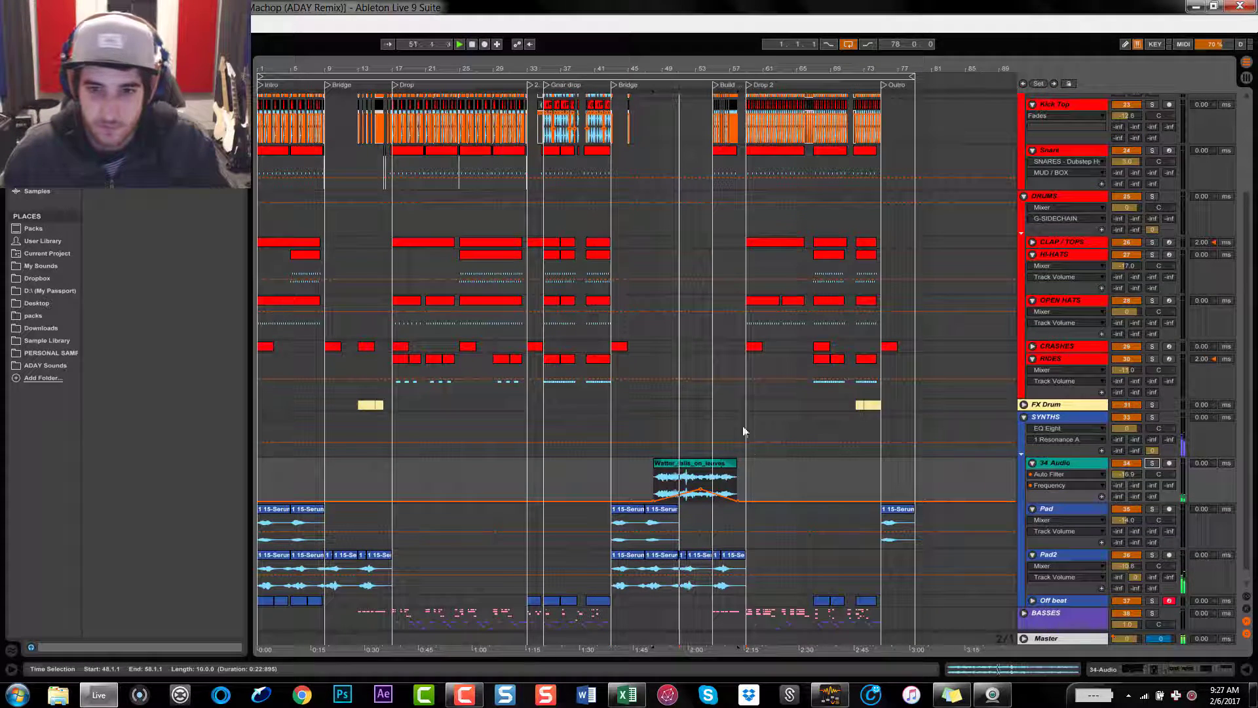
scroll(744, 419, up, 5)
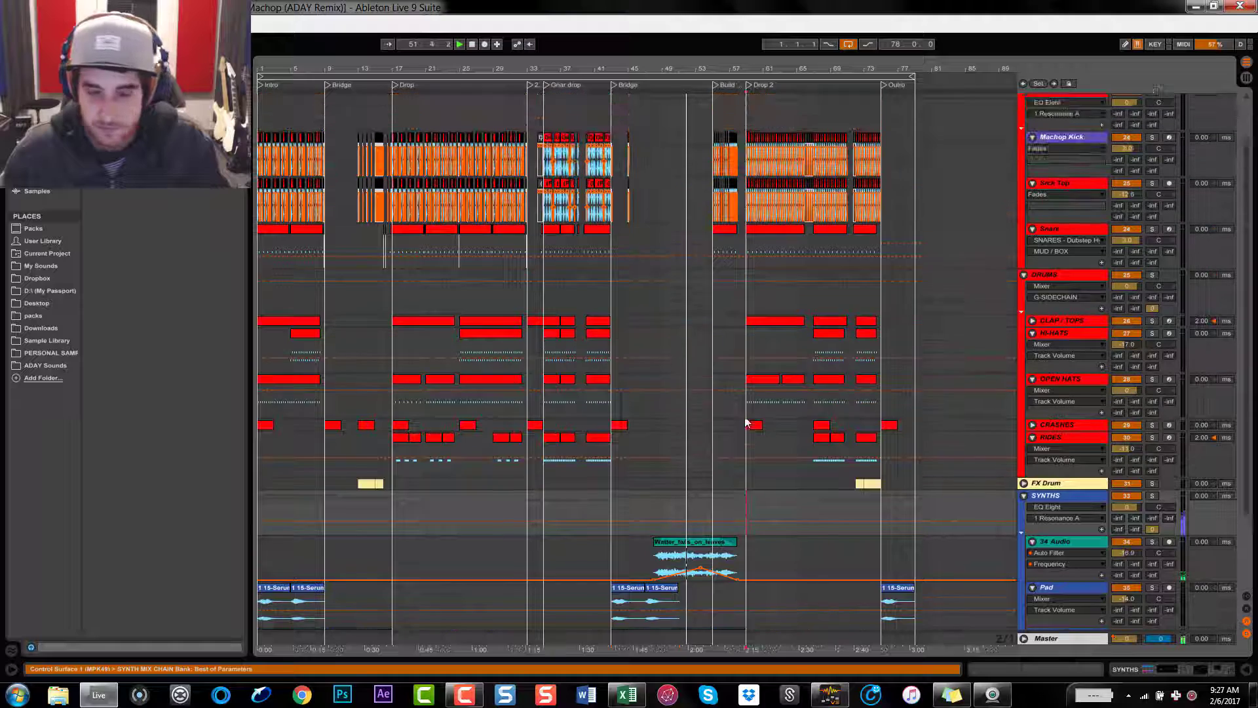
scroll(746, 422, up, 4)
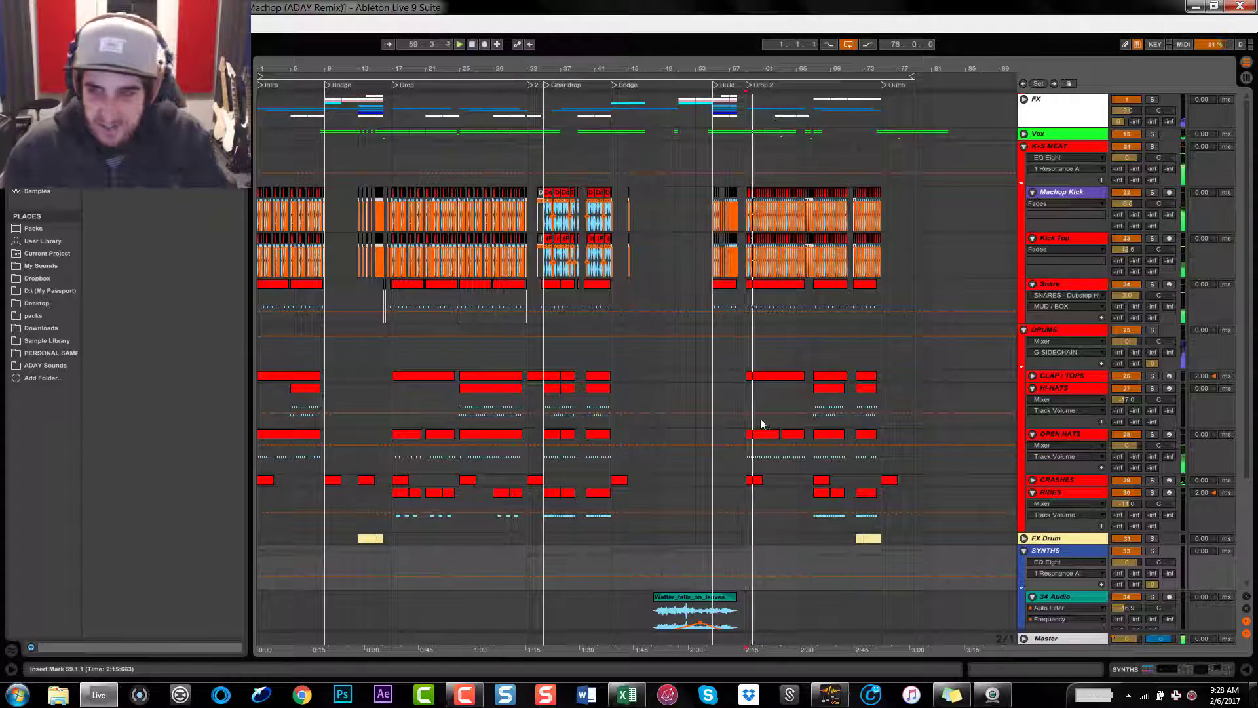
Stop playback and select the build-up from 55.1.1 to 59.1.1 on the FX group
scroll(1048, 334, down, 5)
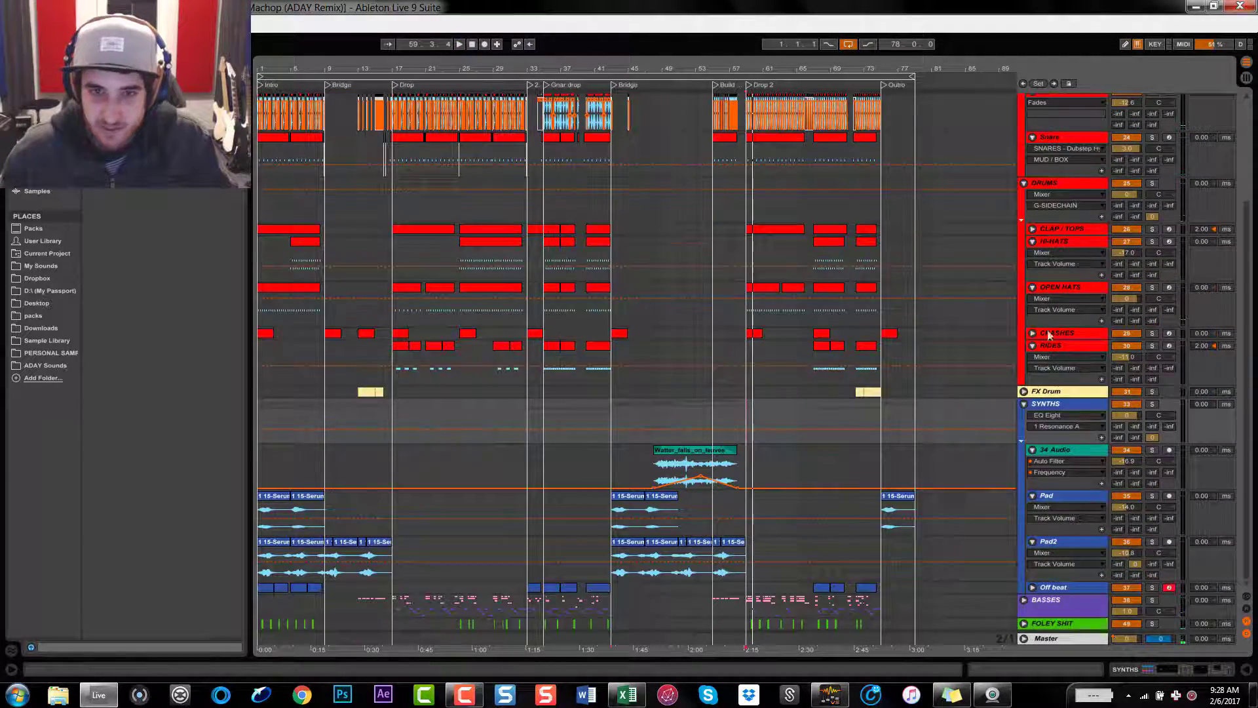
scroll(1048, 334, up, 5)
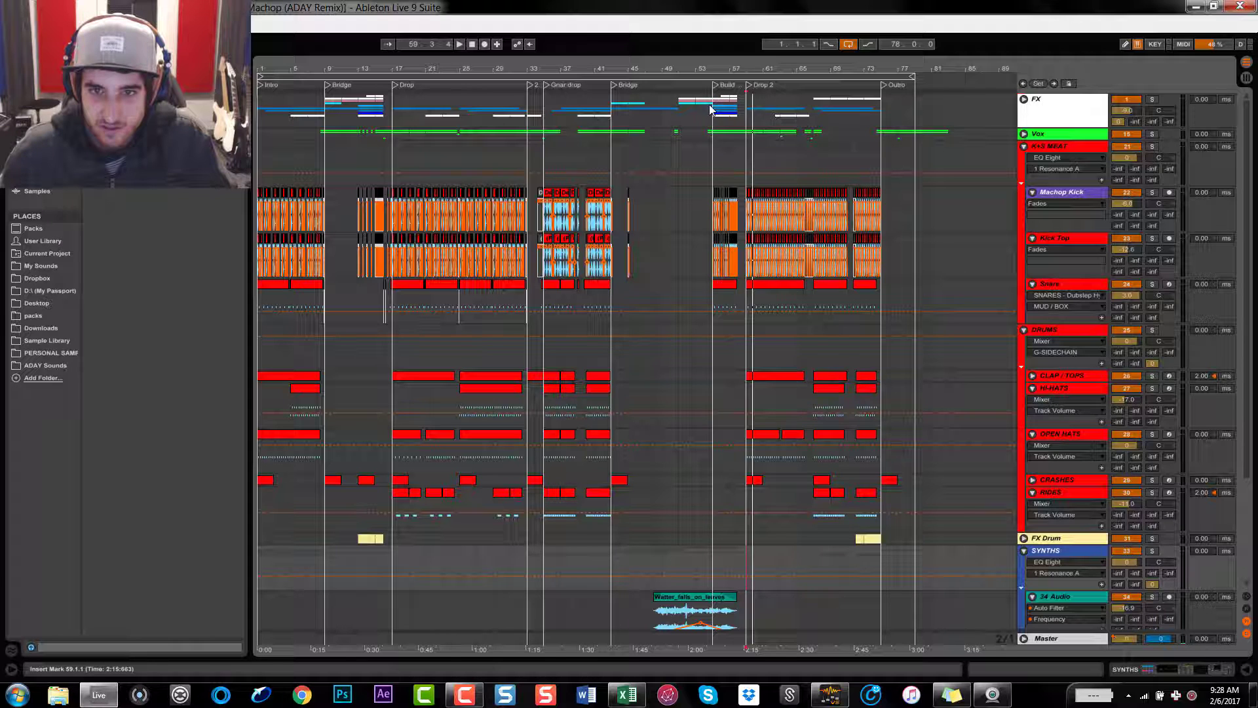
click(714, 108)
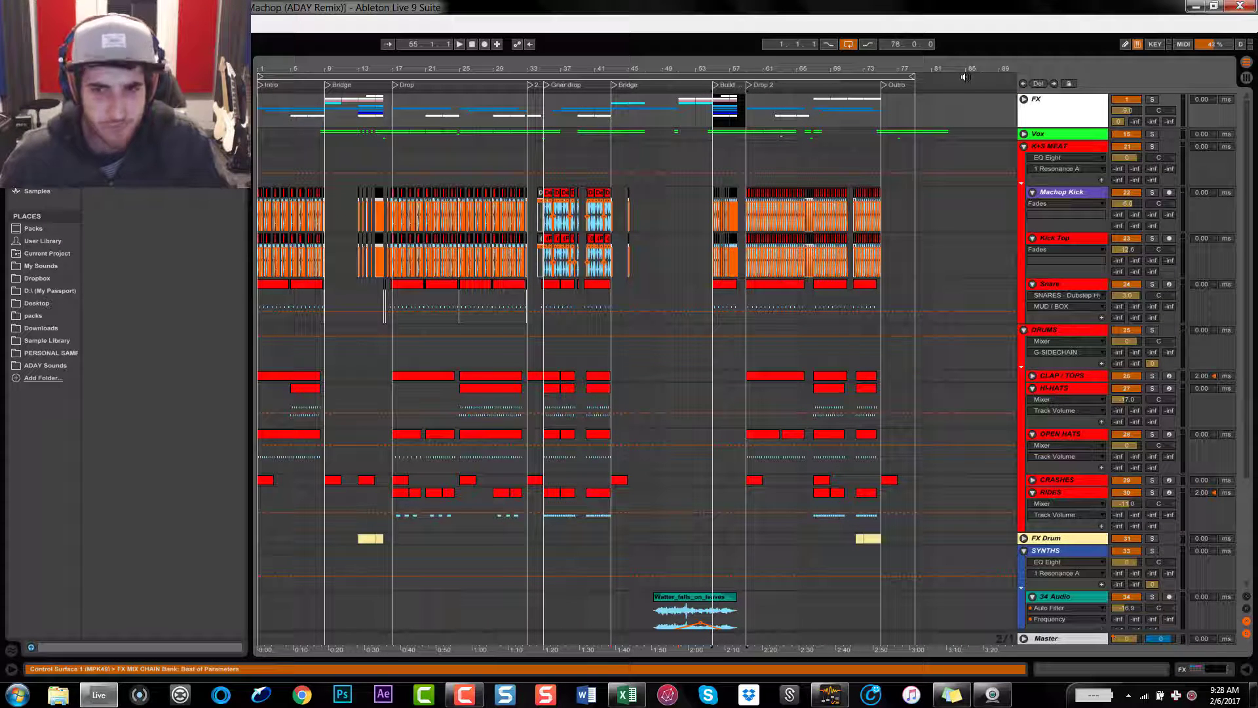
Fold the OPEN HATS and HI-HATS tracks and collapse the DRUMS group
scroll(571, 173, down, 5)
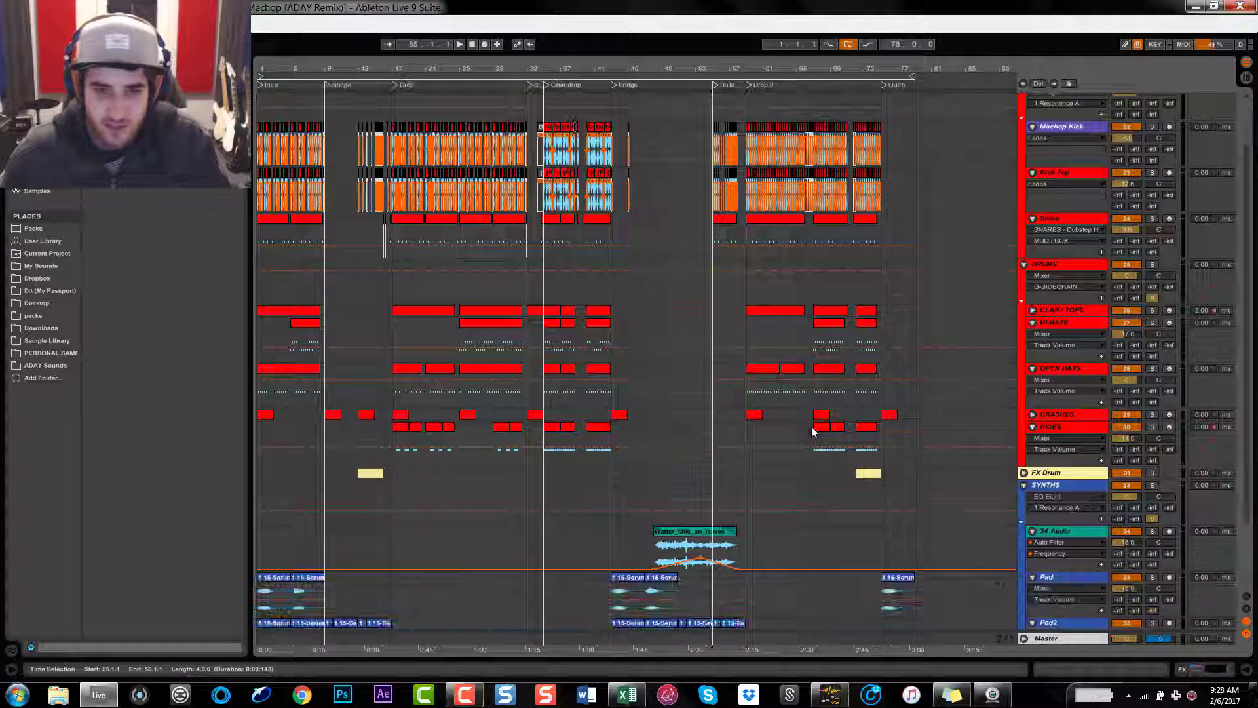
click(1032, 329)
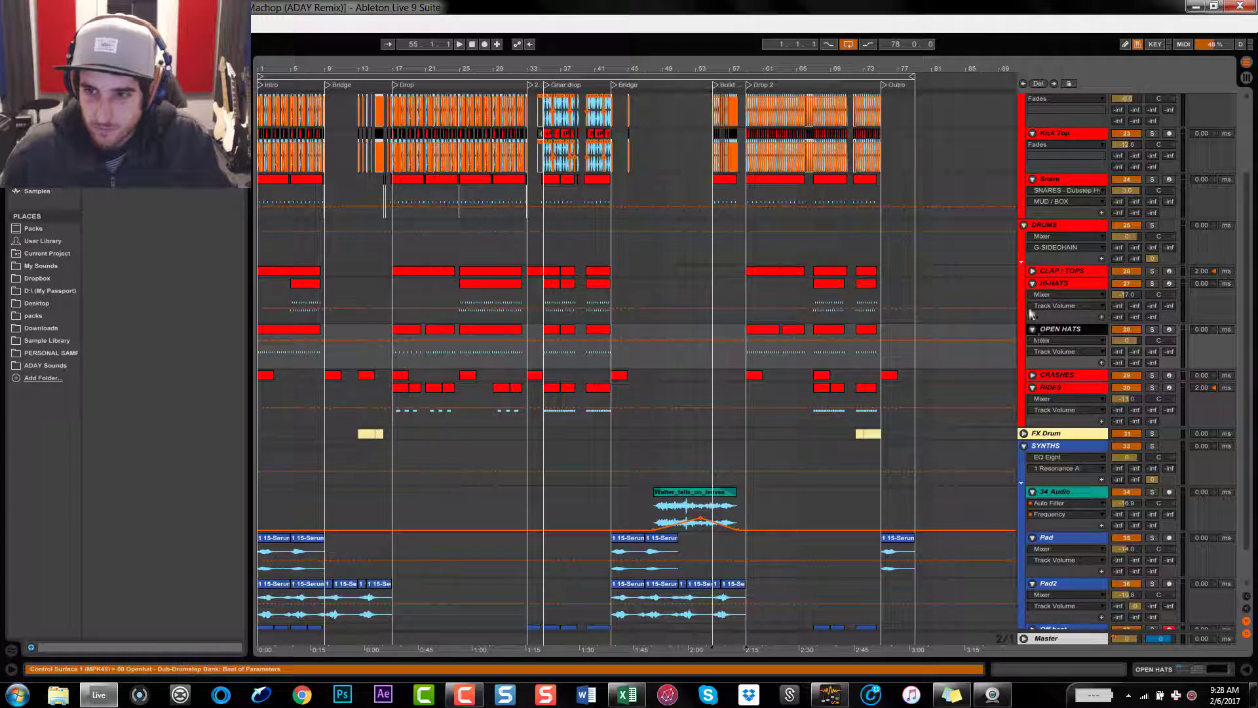
click(1032, 283)
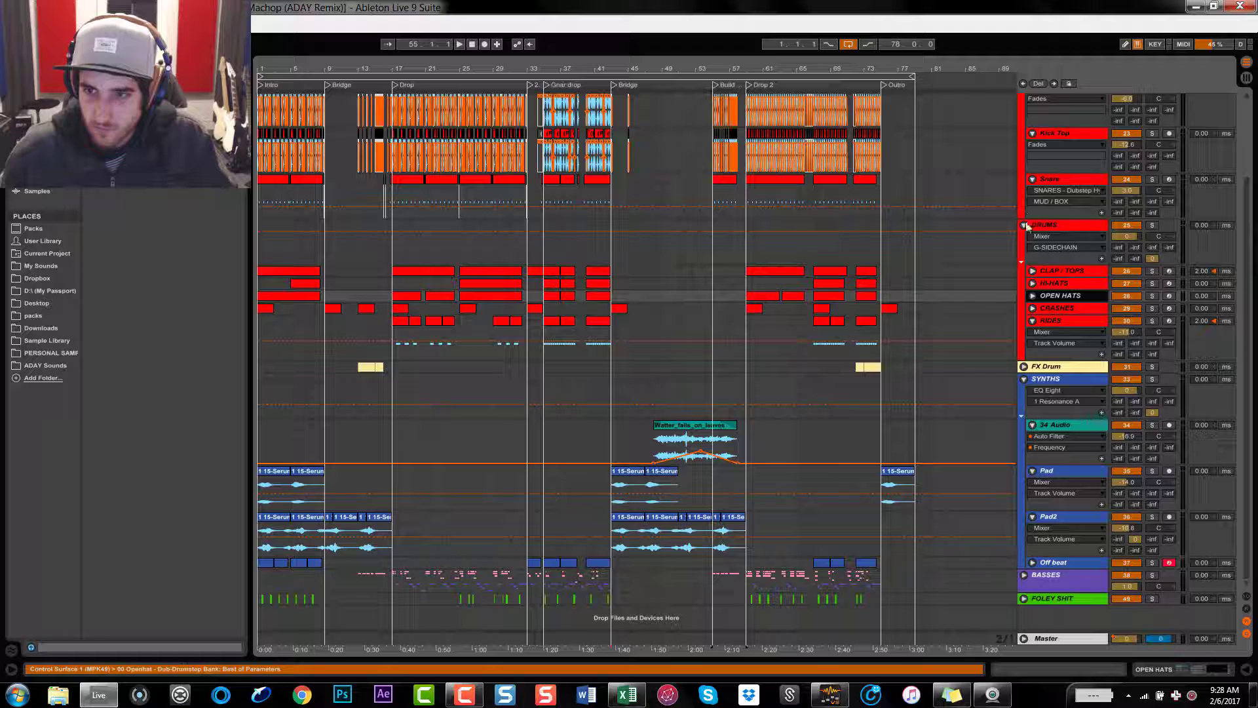
click(1023, 225)
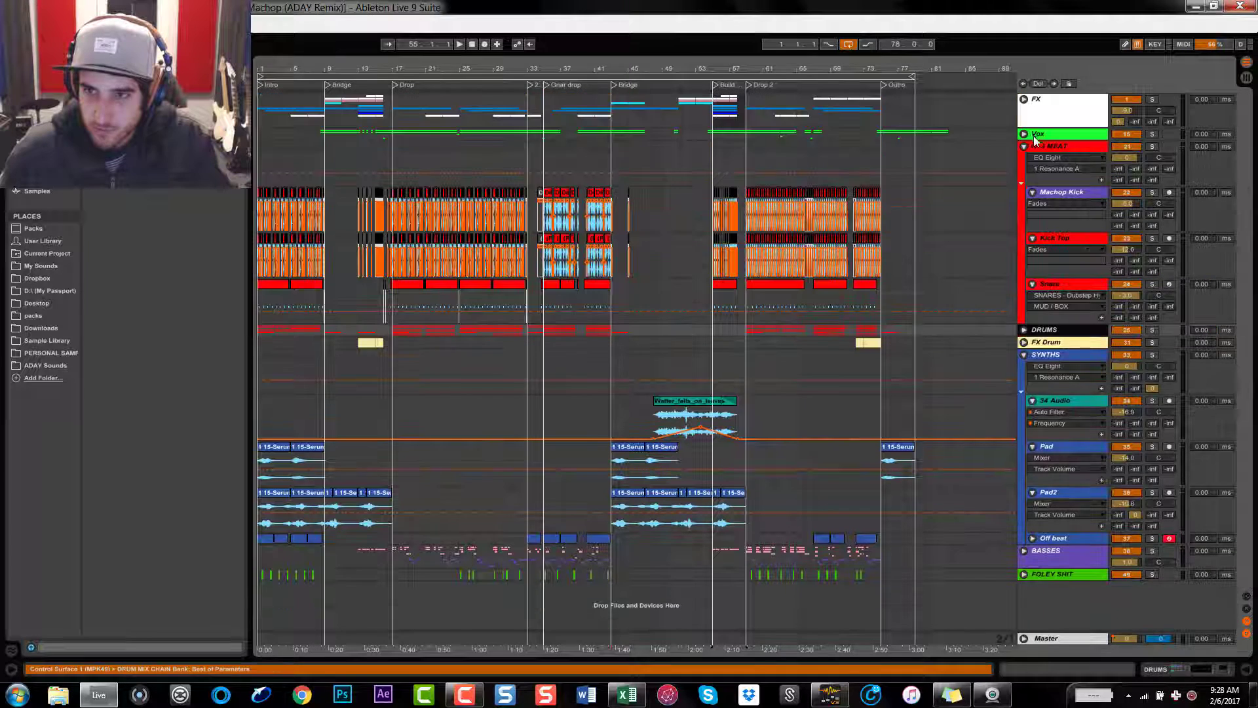
Fold the Machop Kick, Kick Top and Snare tracks and collapse the K+S MEAT group
click(1033, 203)
click(1031, 192)
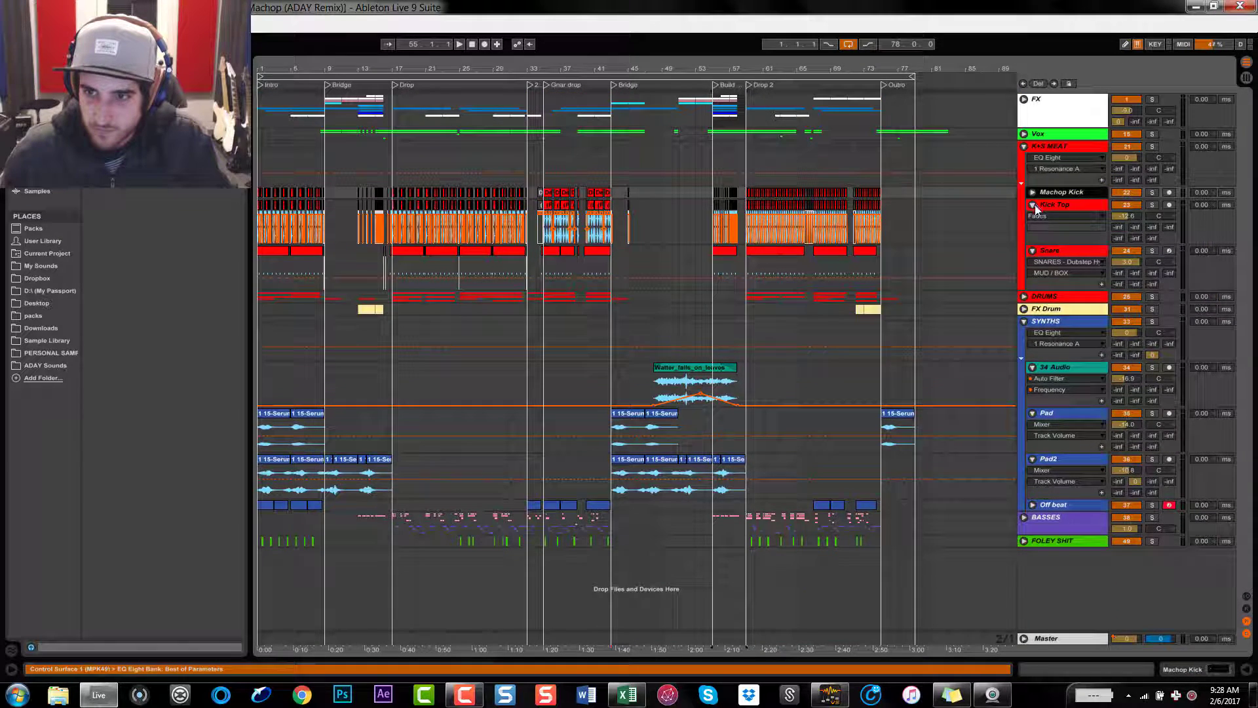
click(1032, 205)
click(1033, 217)
click(1024, 147)
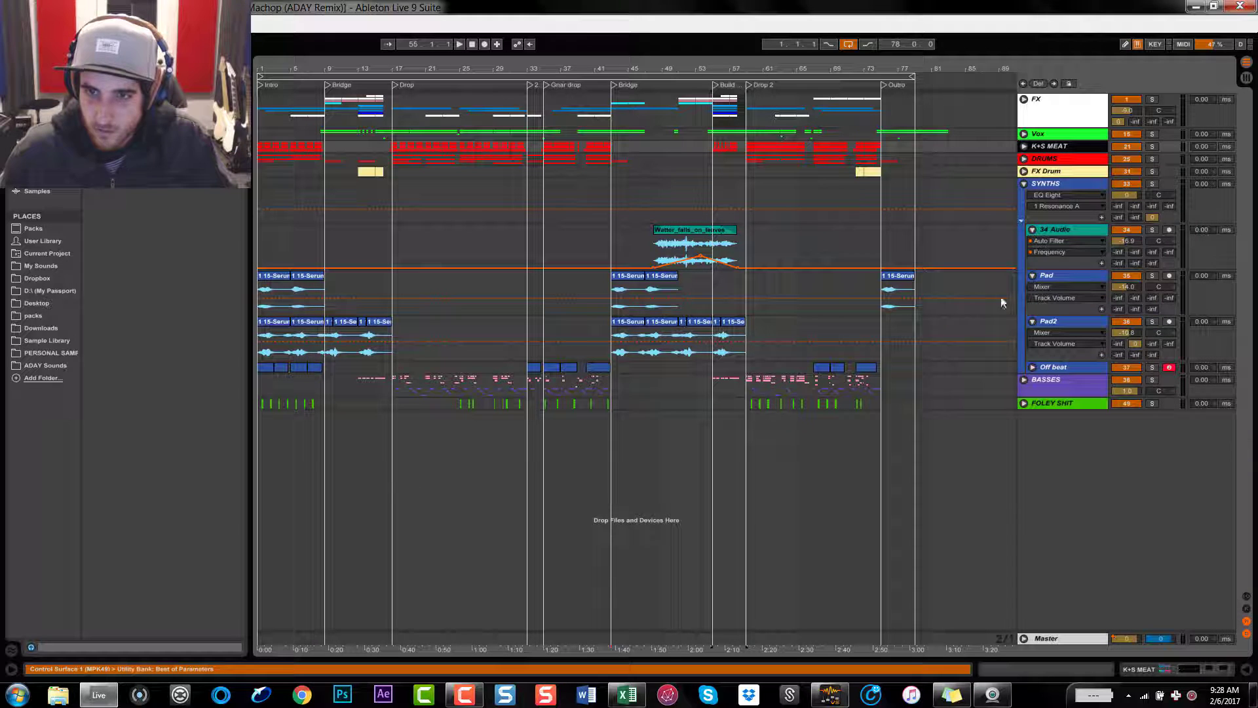
Select the first Off beat clip in the intro and collapse the SYNTHS group
click(1023, 186)
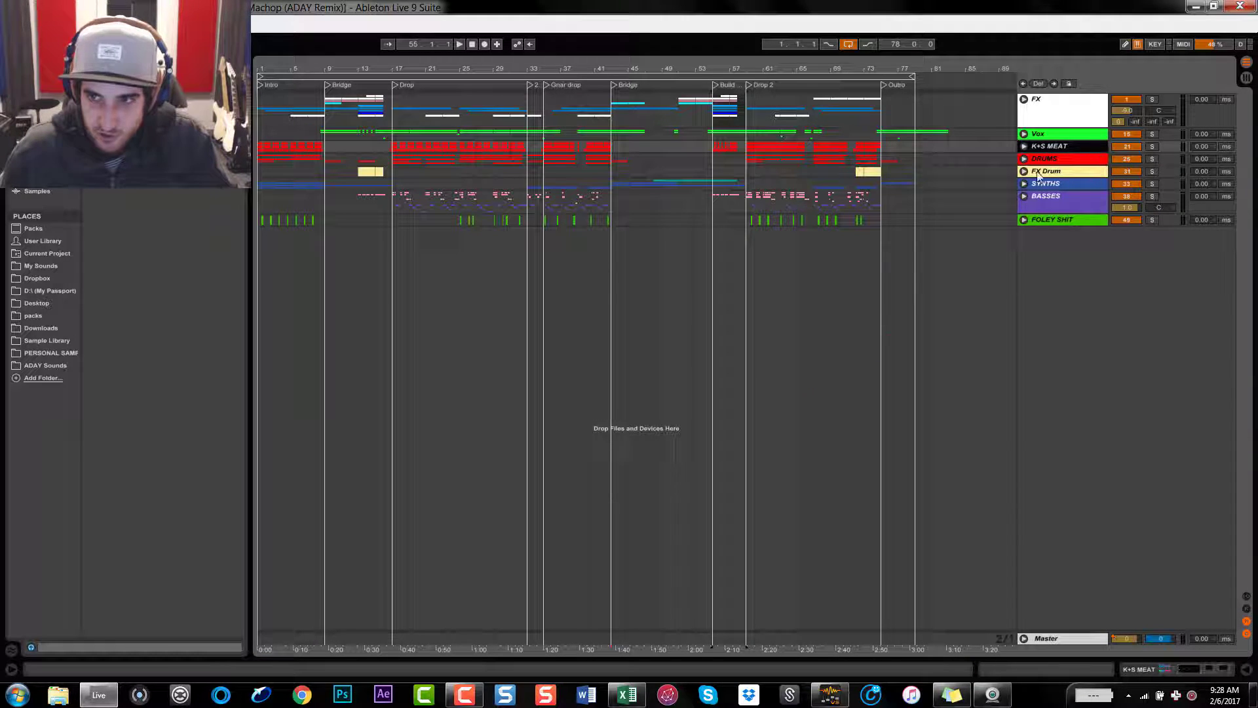
click(1023, 184)
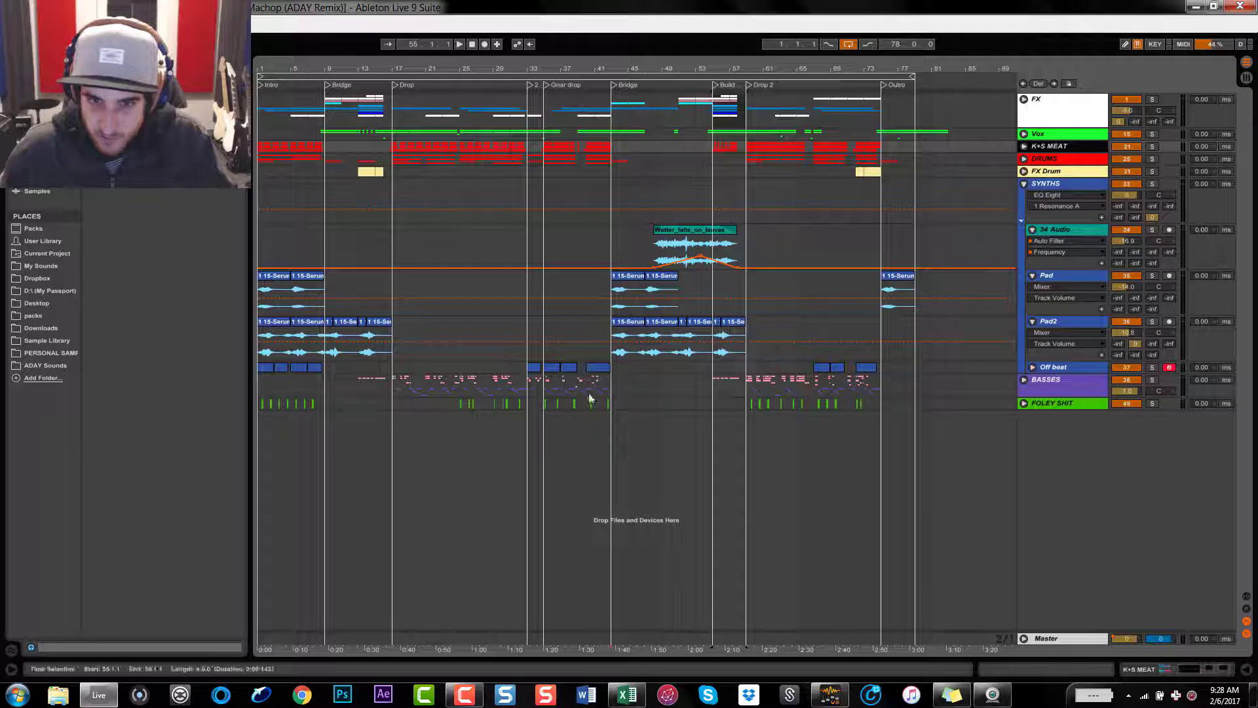
click(273, 366)
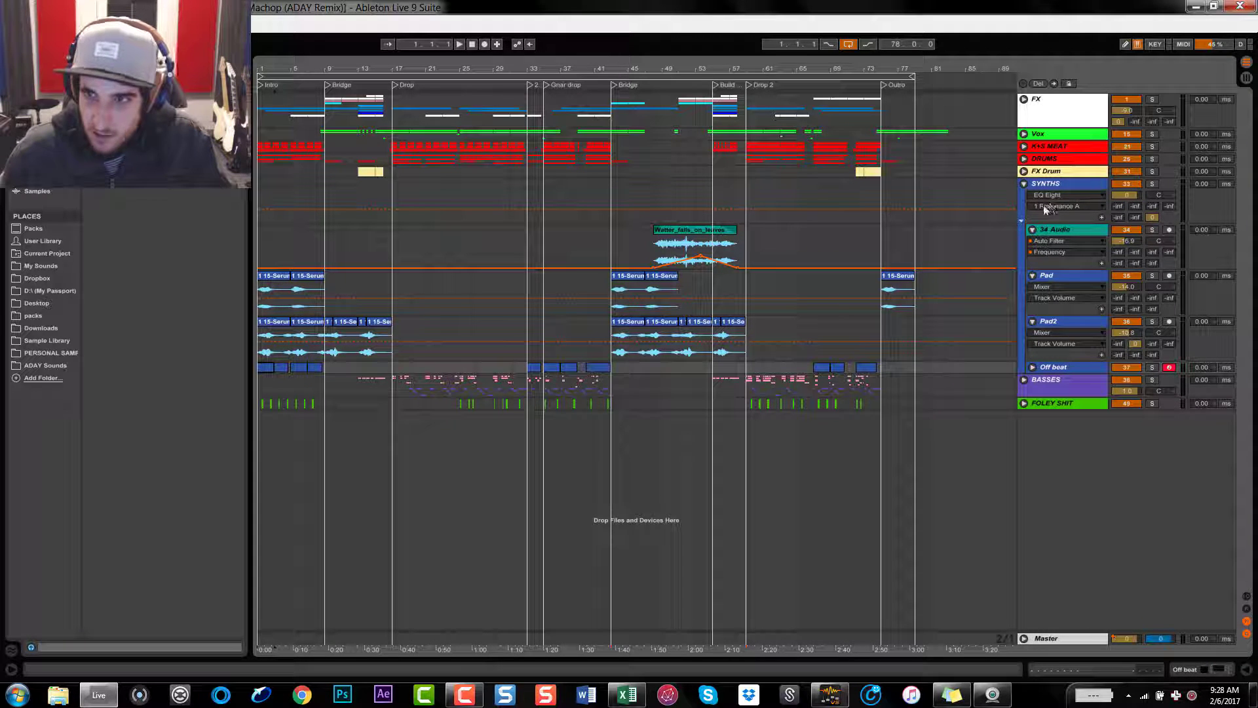
click(1024, 186)
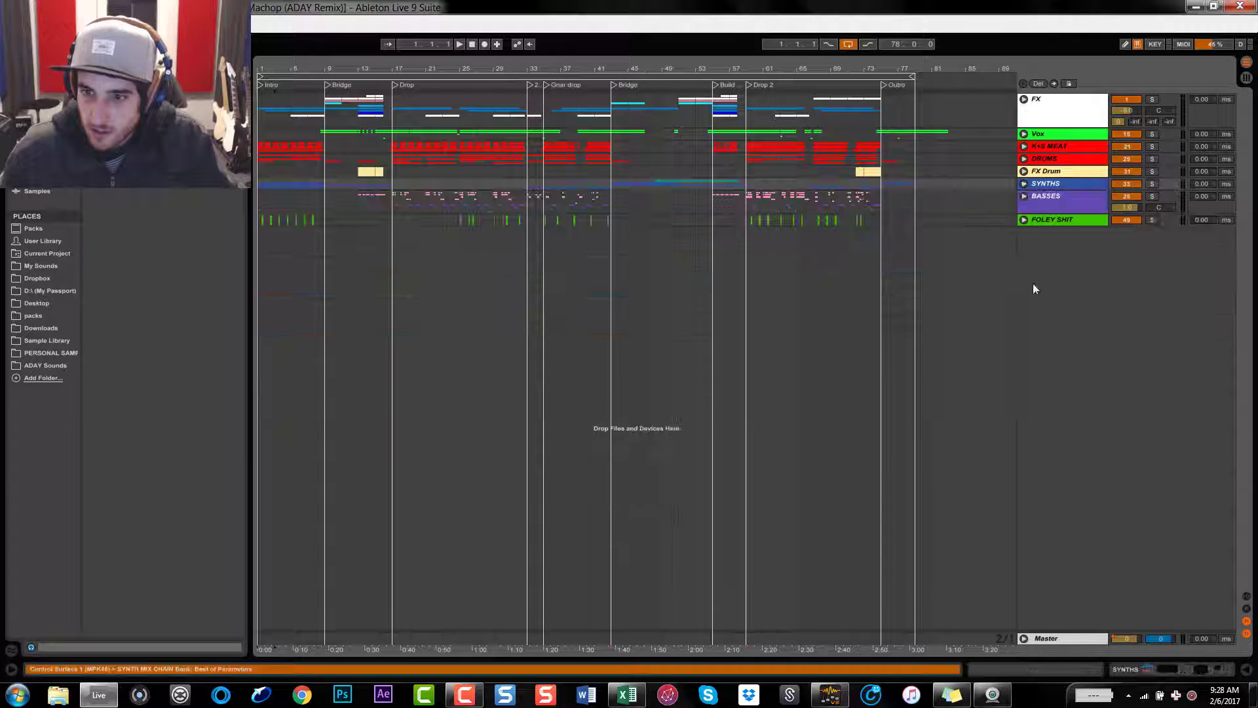
Unfold the FOLEY SHIT group and show the BG loop clips in the first six bars of the intro
click(1023, 221)
drag(274, 69, 443, 72)
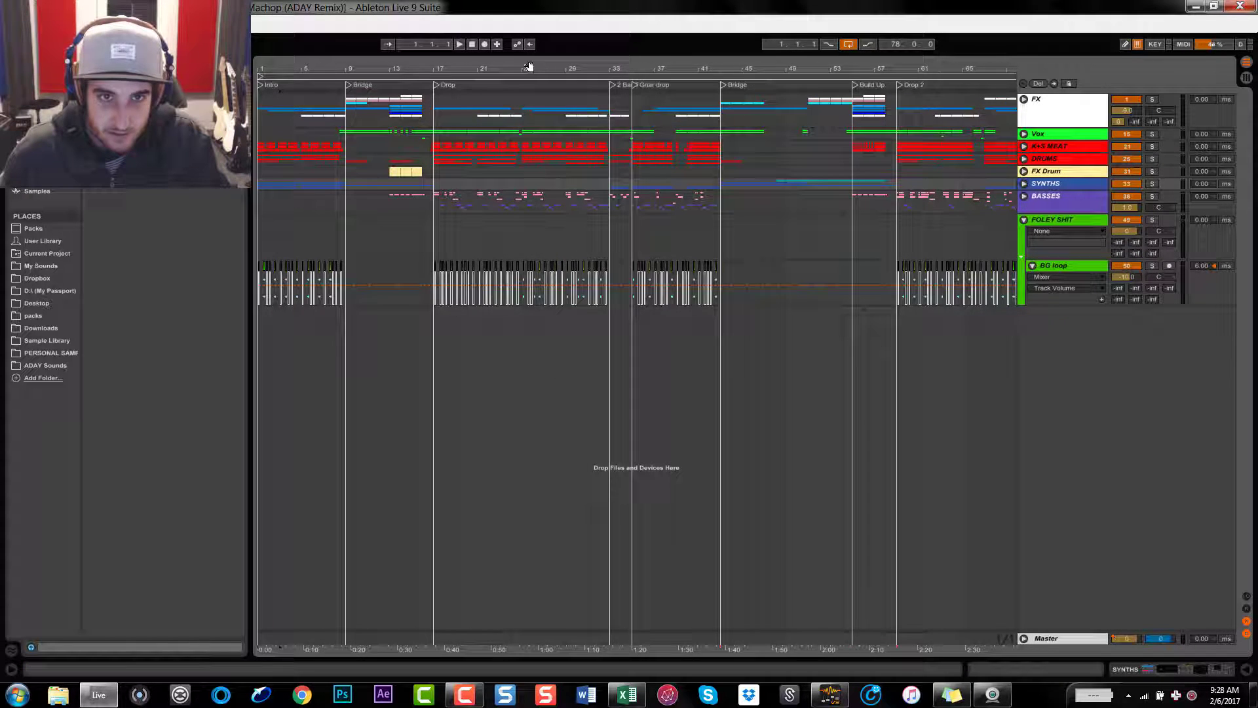
drag(528, 69, 517, 182)
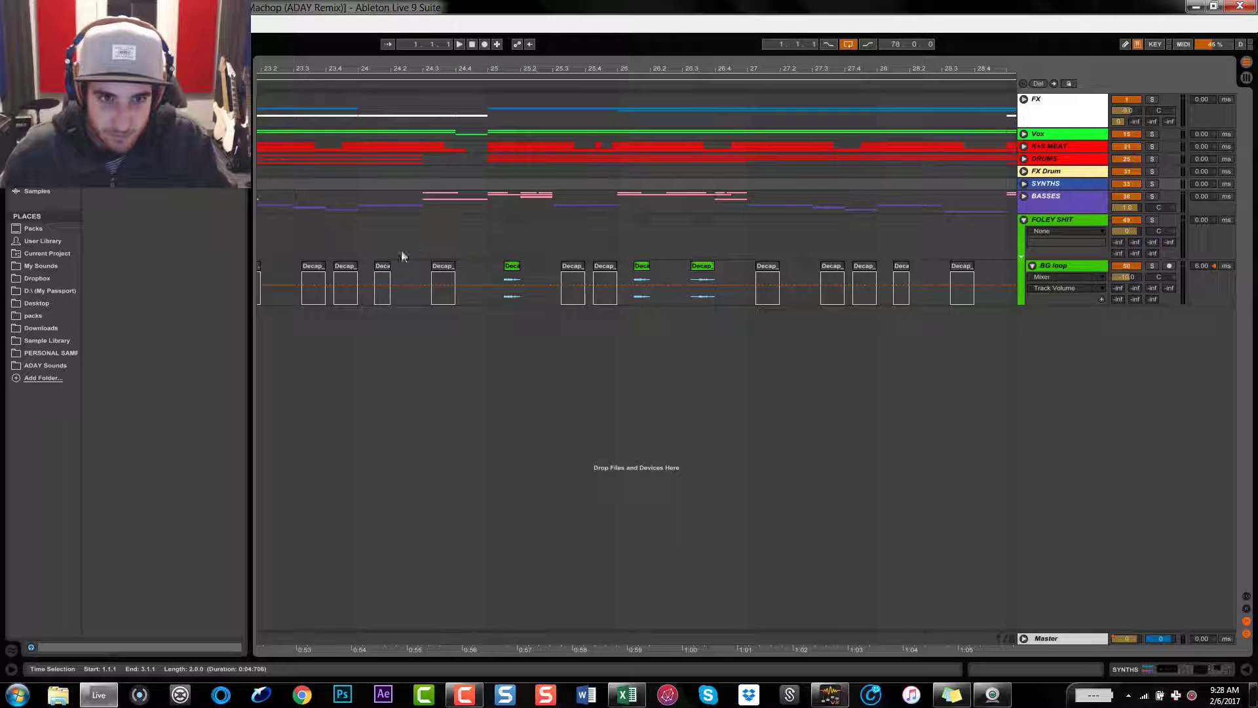
drag(385, 66, 615, 112)
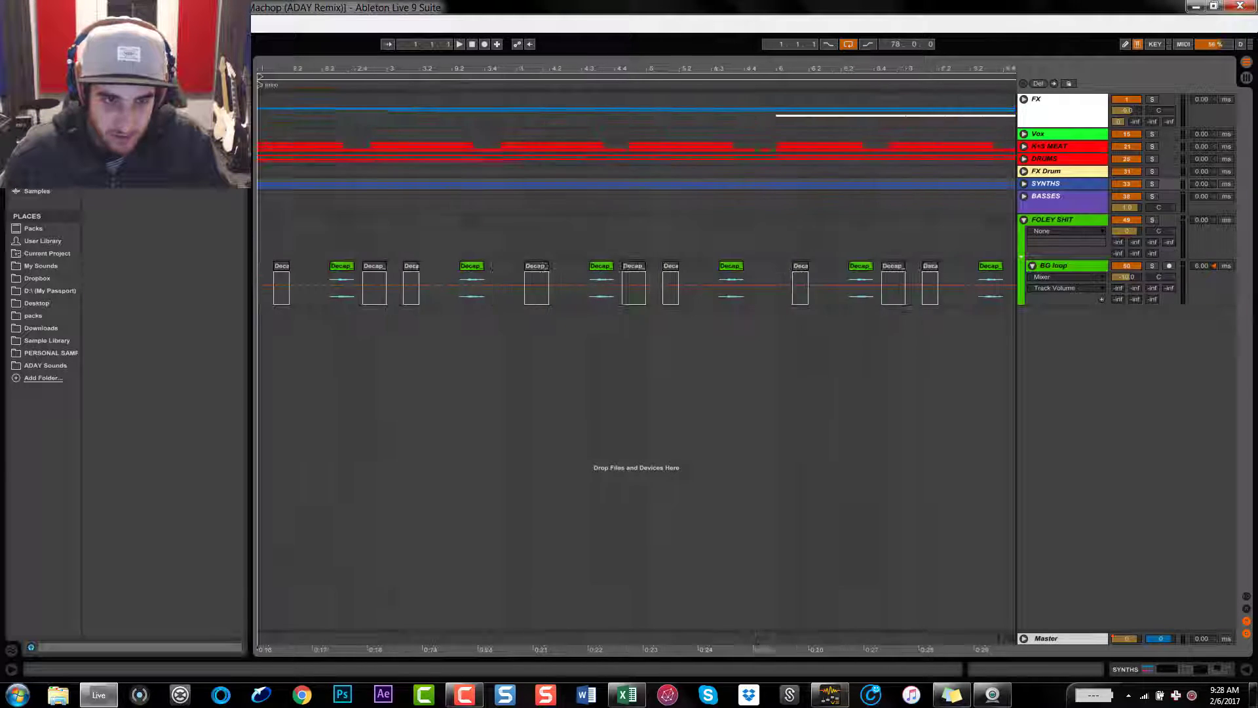
Examine the sample waveform of the BG loop clip at 1.3.2, and return to the arrangement
click(348, 272)
double_click(342, 273)
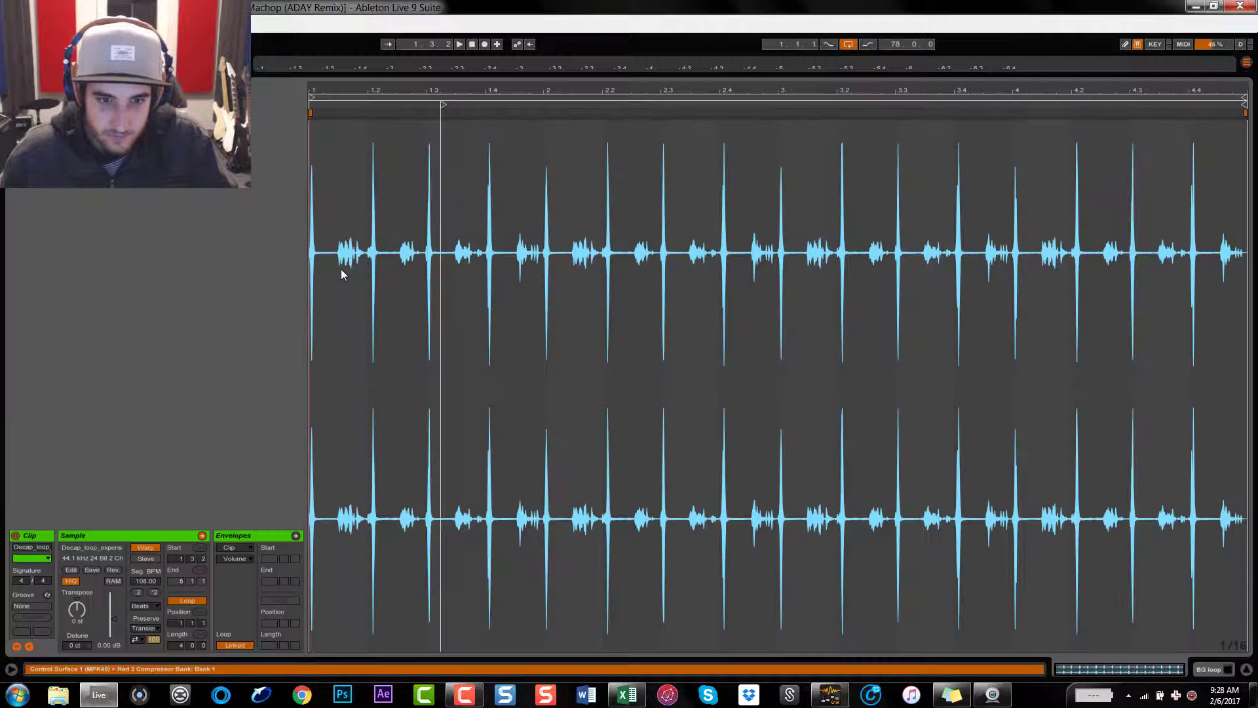
key(ctrl+alt+l)
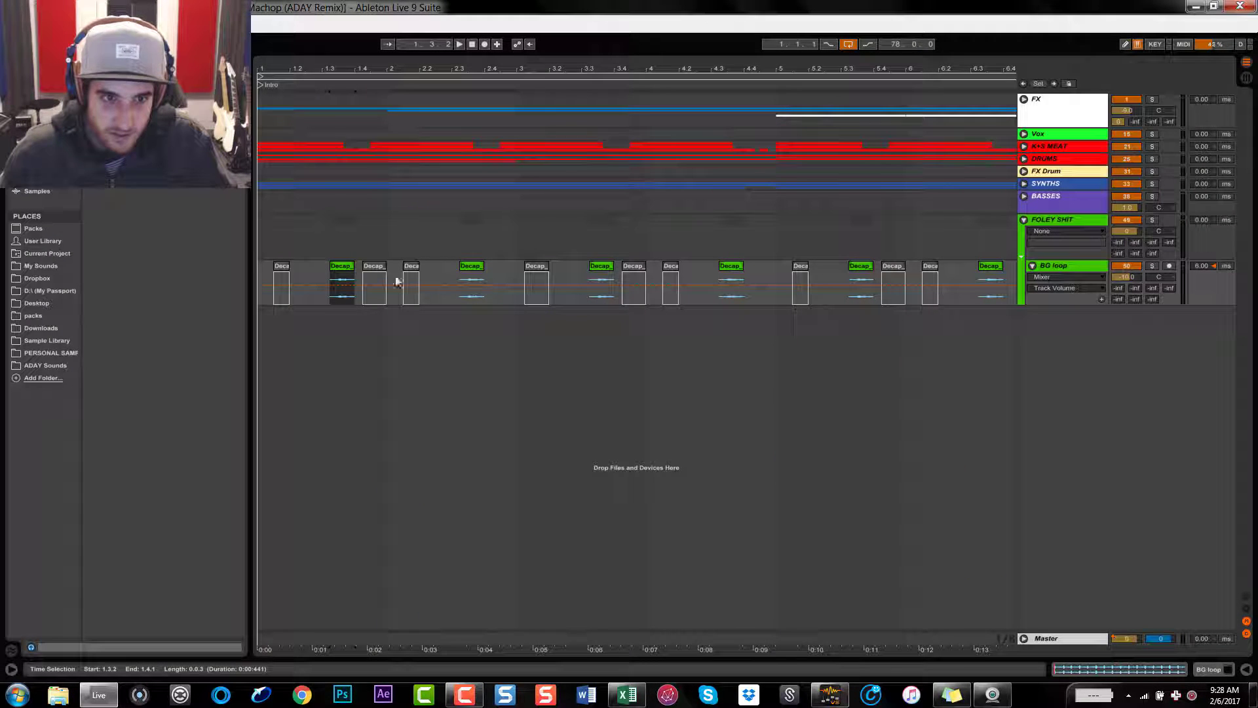
Extend the BG loop clip at 1.3.2 to 2.4.3, audition it soloed, and undo the extension
drag(352, 278, 497, 278)
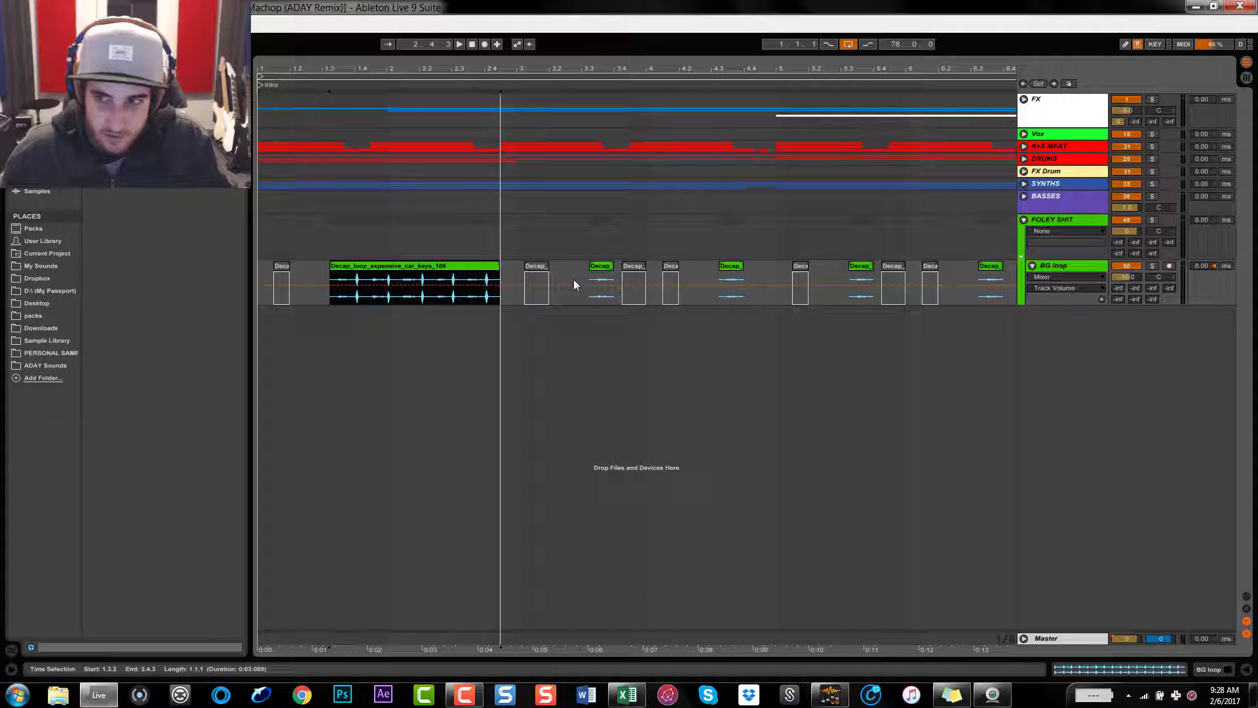
click(1151, 266)
key(space)
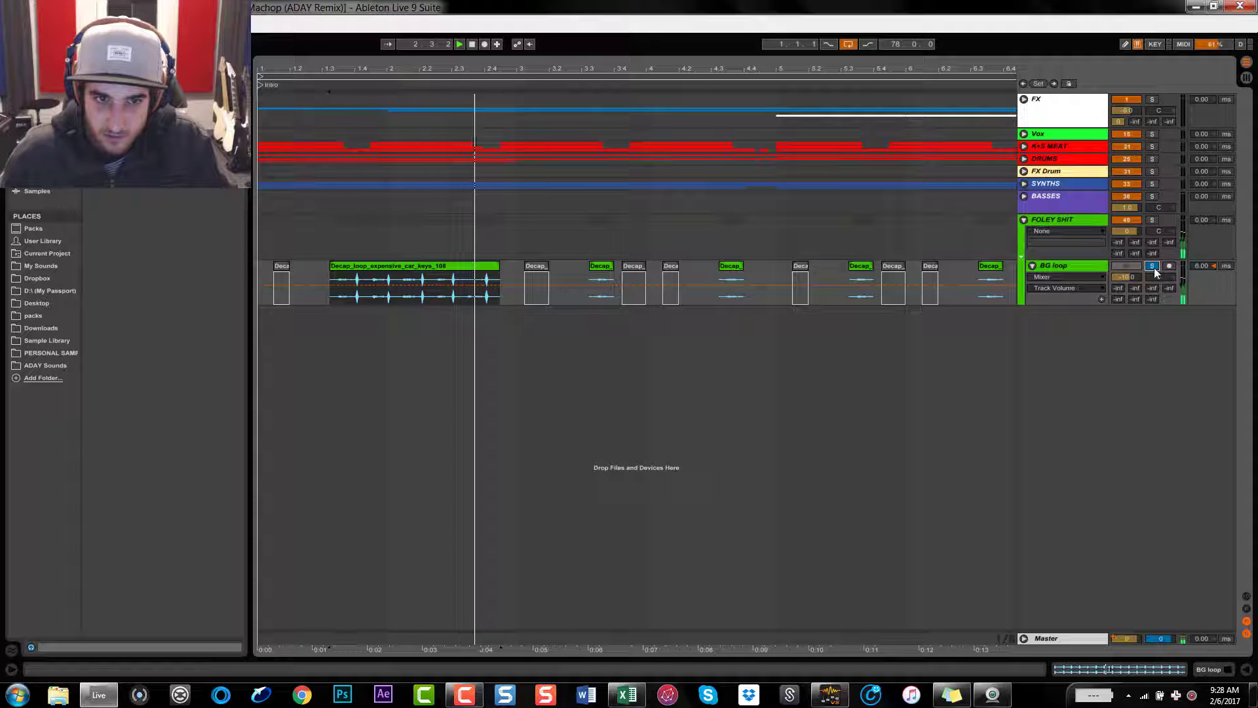
key(ctrl+z)
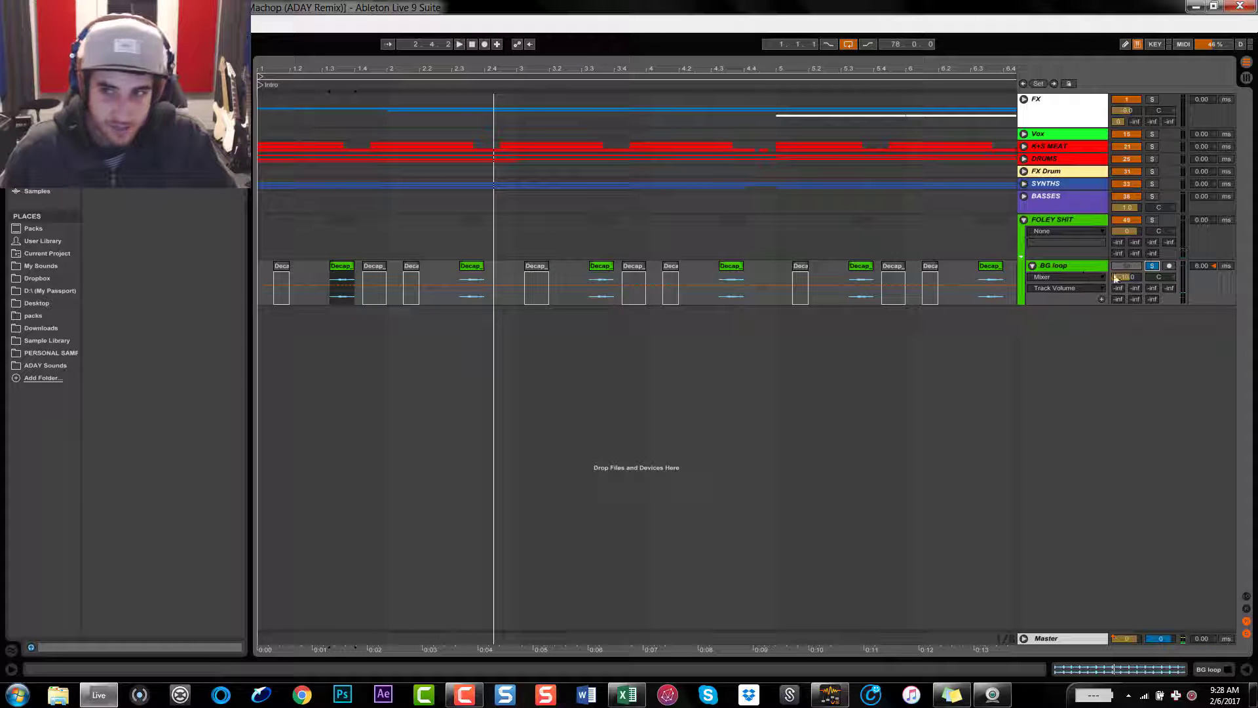
click(1151, 267)
click(342, 266)
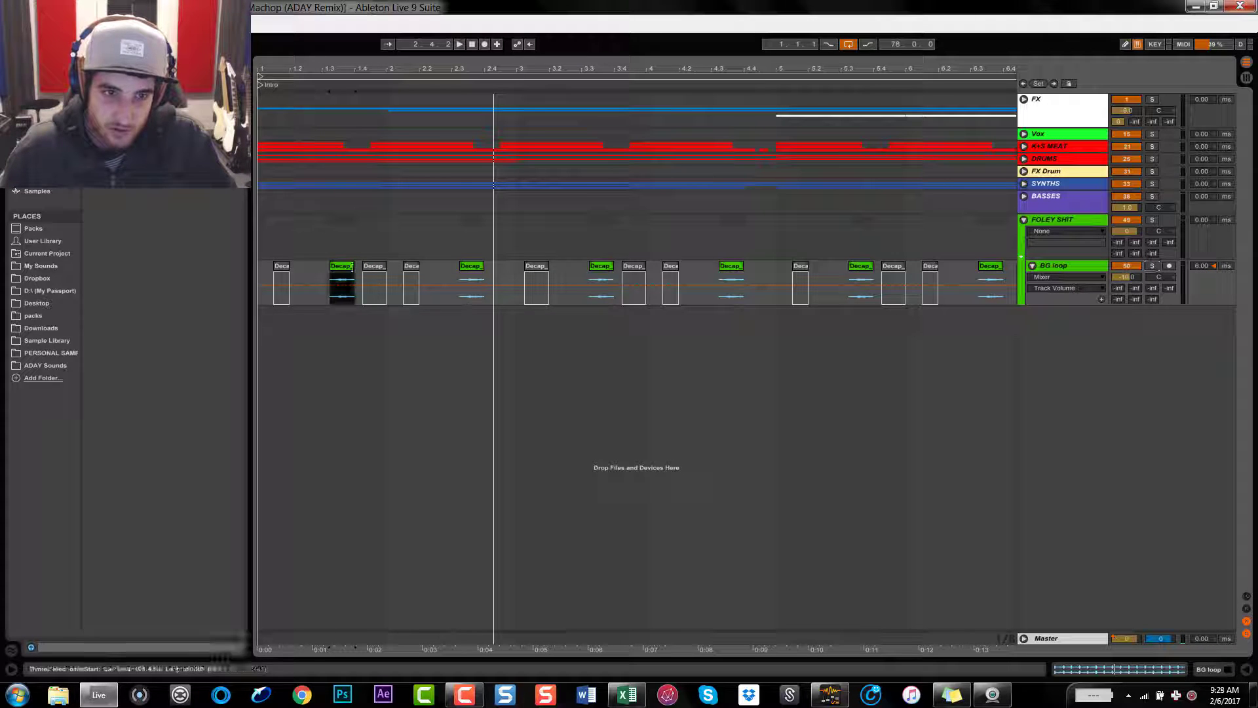
Play the start of the intro with the BG loop track soloed, and unsolo it to hear it in the mix
key(space)
click(1151, 267)
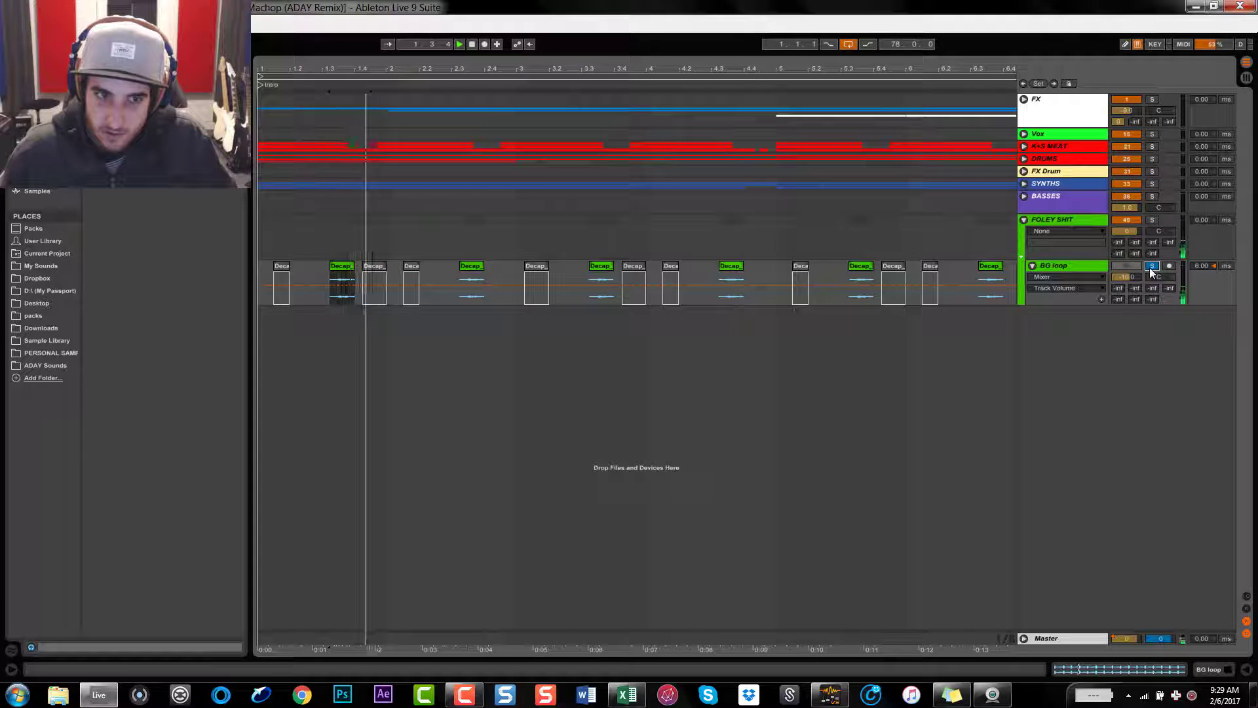
key(space)
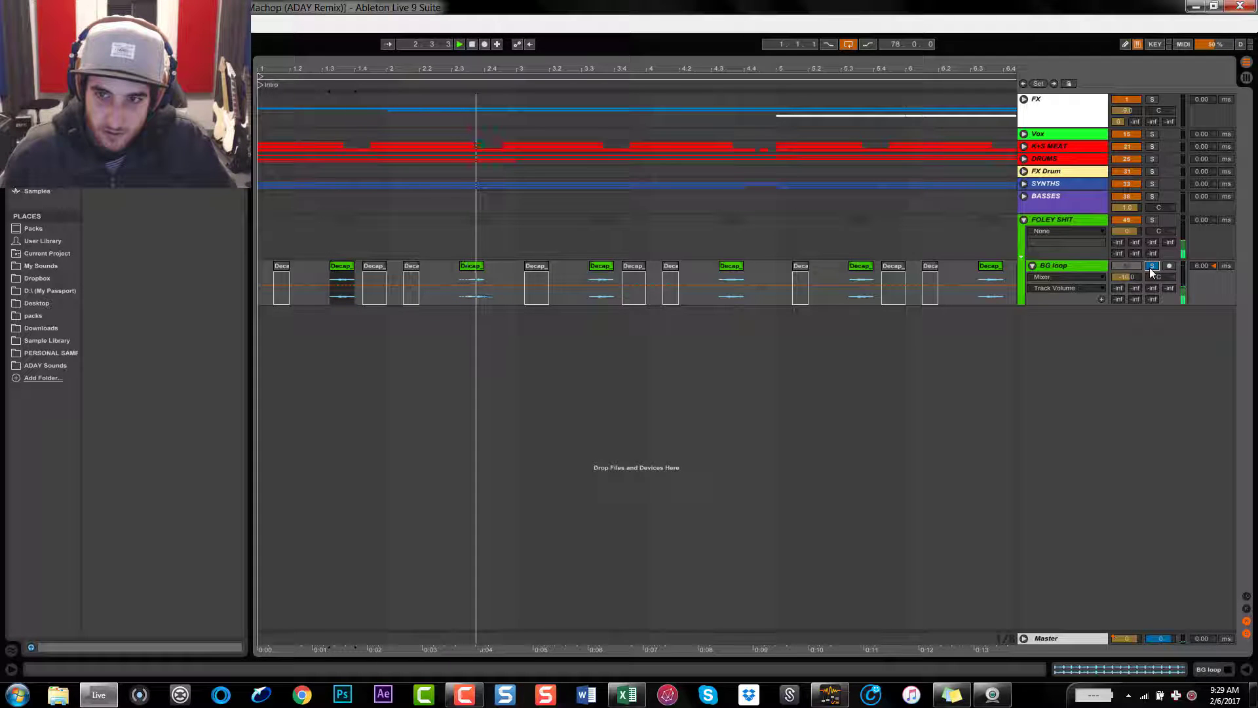
click(1151, 267)
key(space)
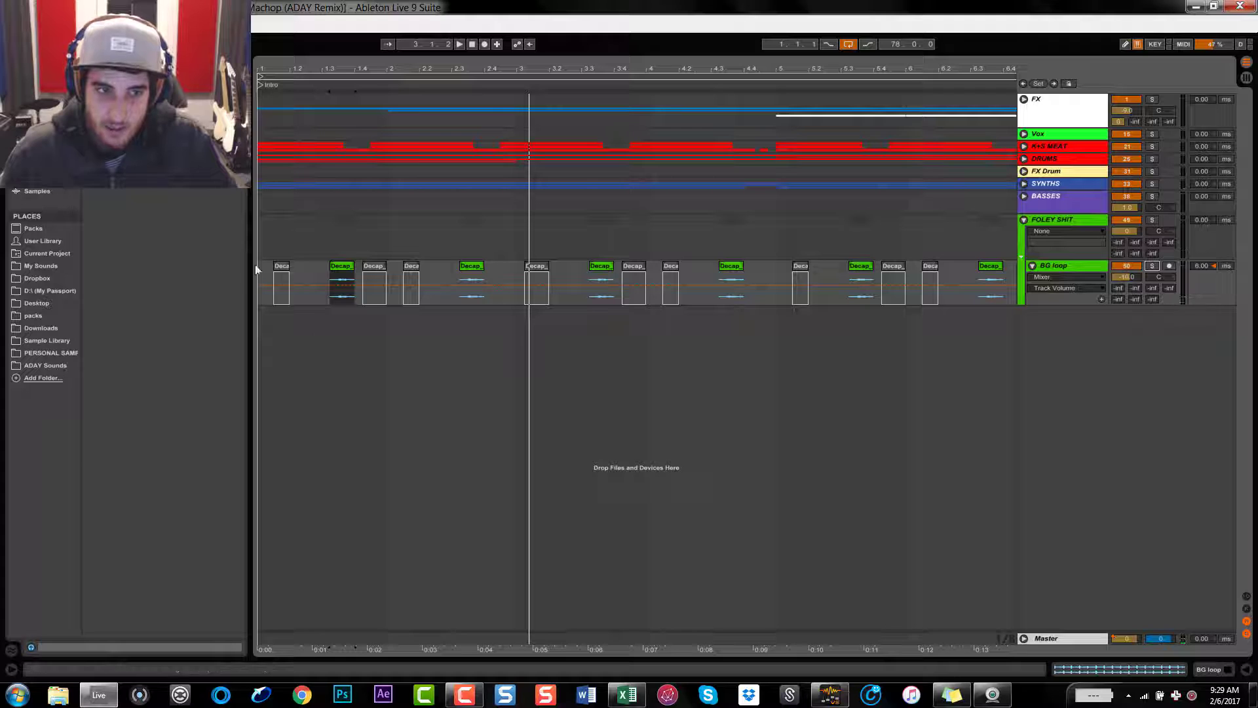
Play the intro in the full mix from 1.1.3 to bar 8 to judge the FOLEY SHIT group in context
click(266, 268)
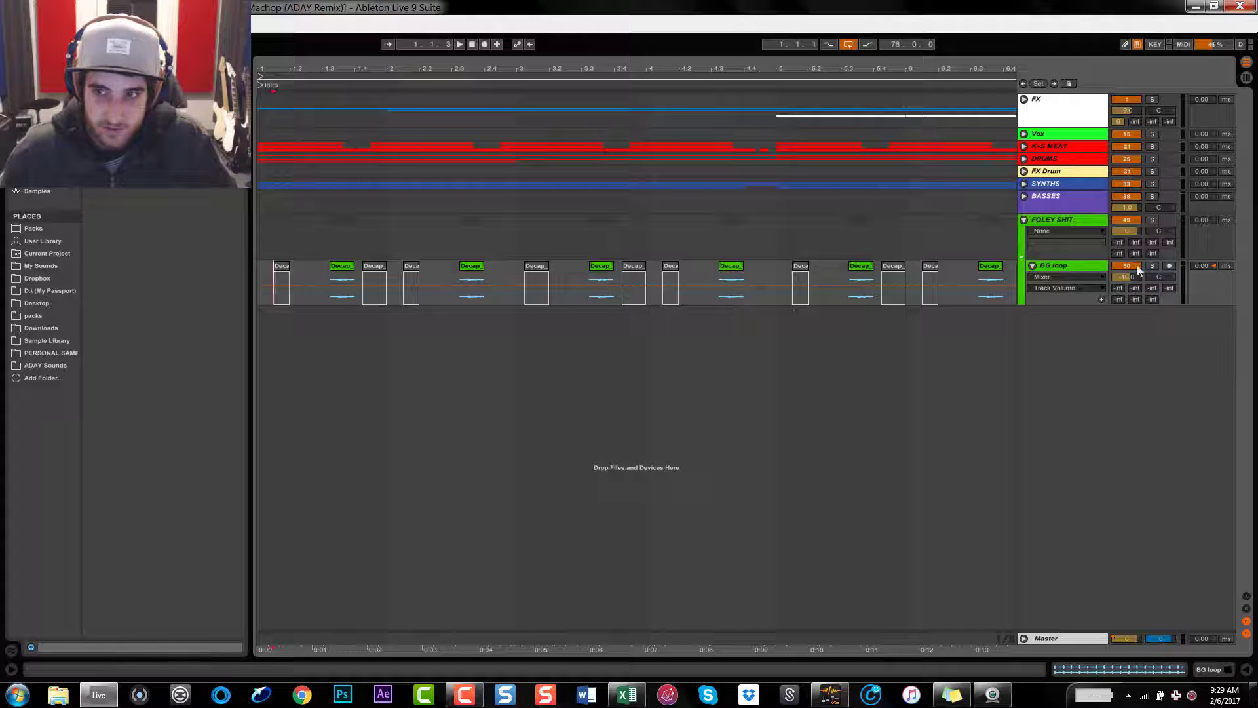
click(1130, 223)
key(space)
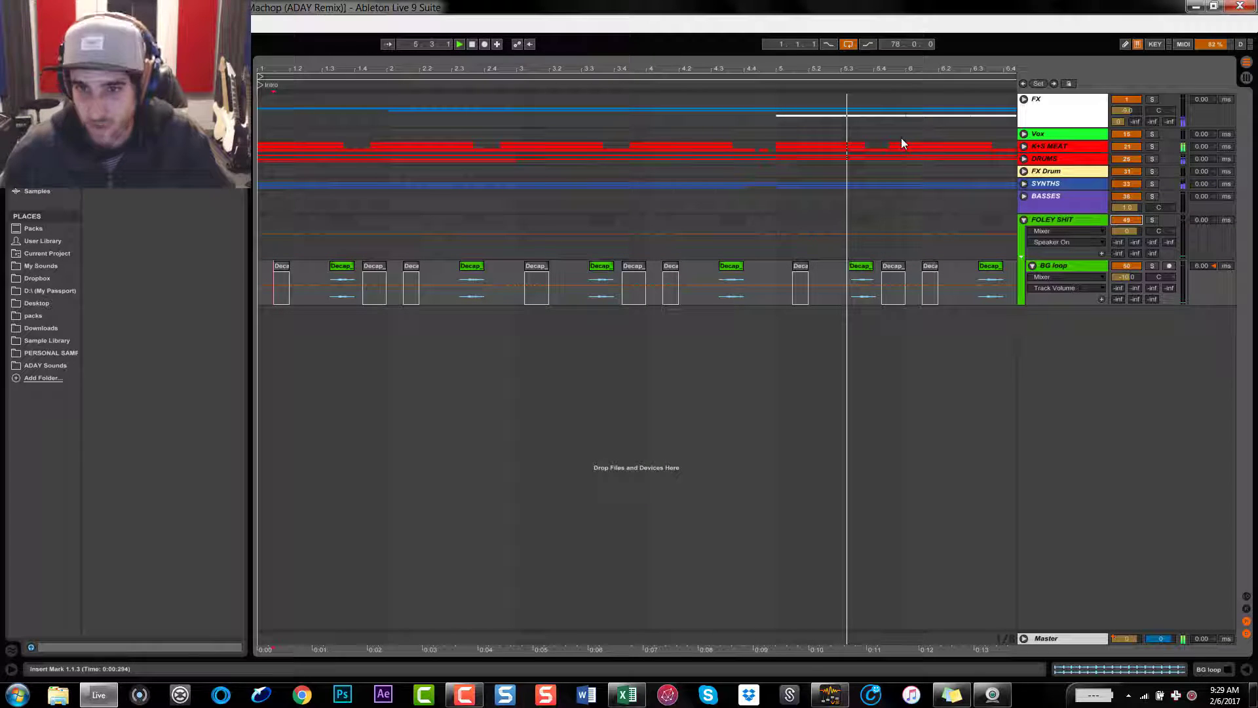
drag(924, 67, 515, 68)
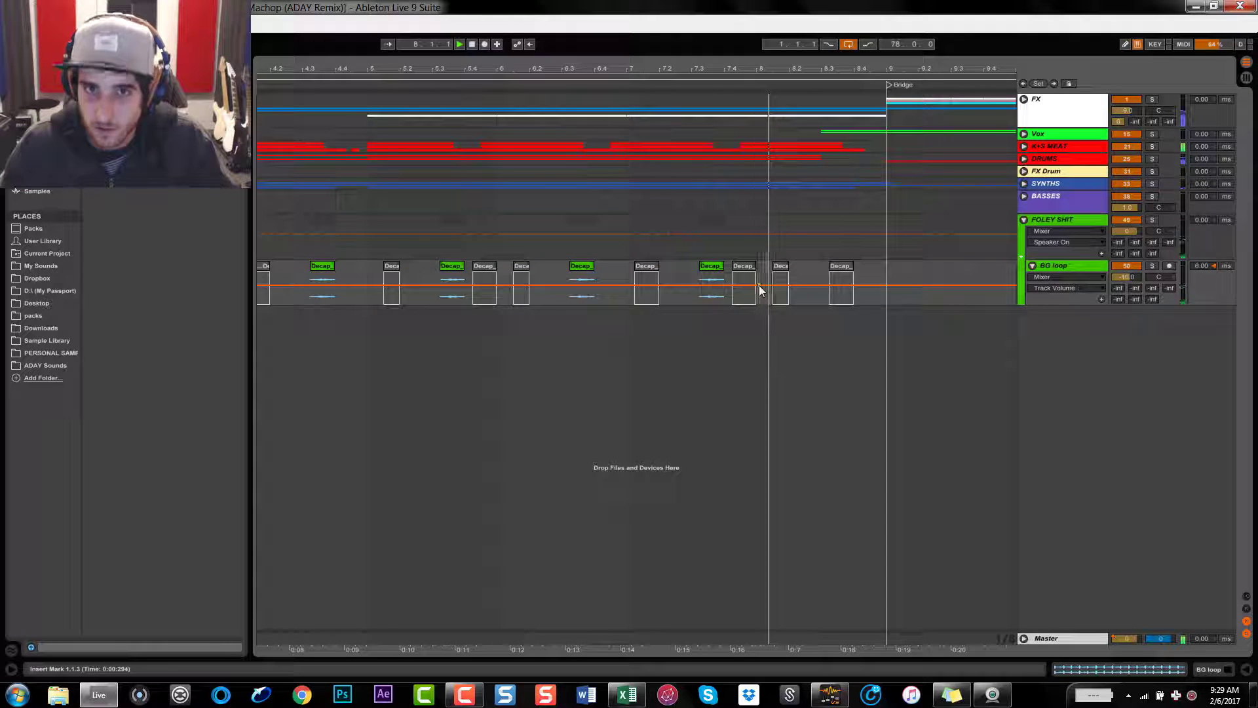
key(space)
Show the whole intro up to the bridge and play it from 1.1.1 to bar 5
drag(561, 68, 655, 32)
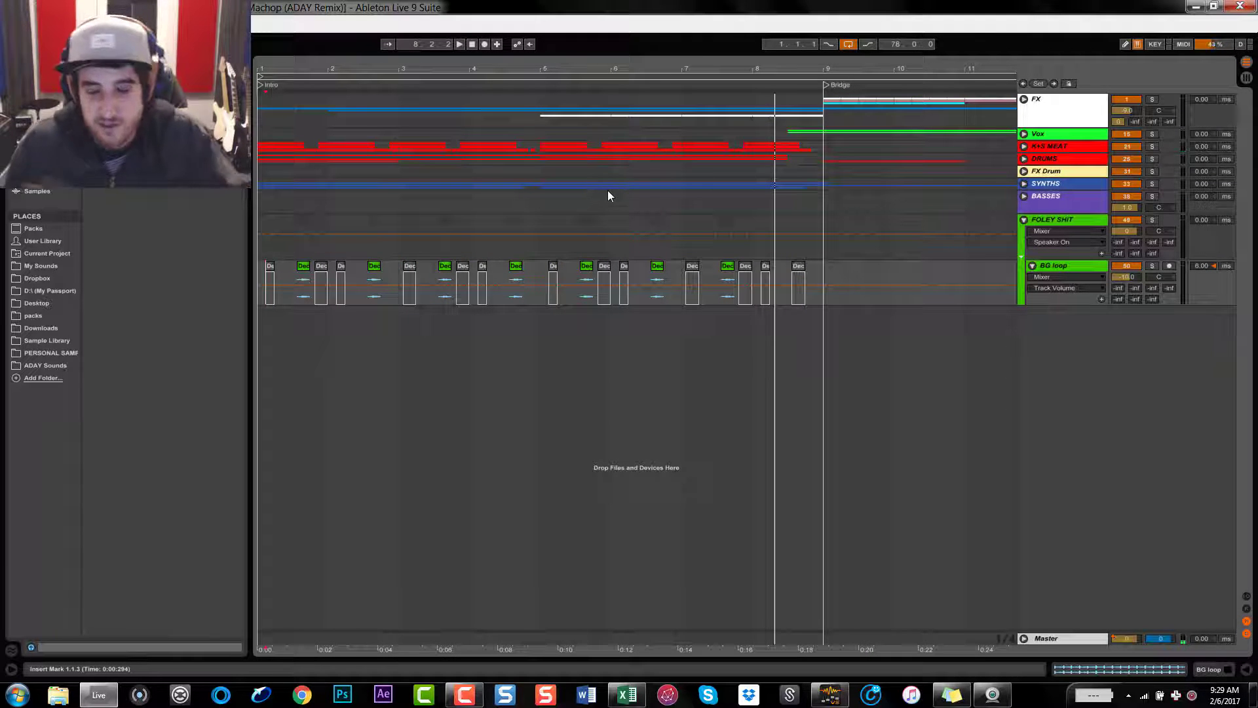
click(274, 251)
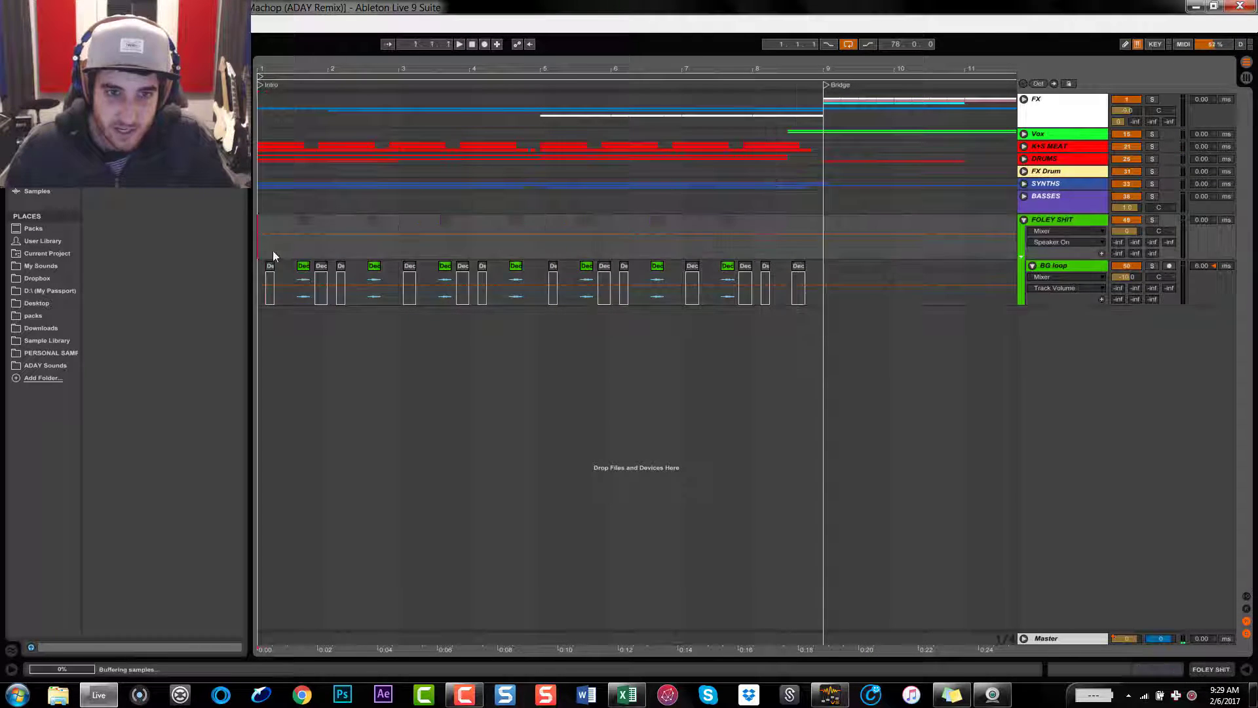
key(space)
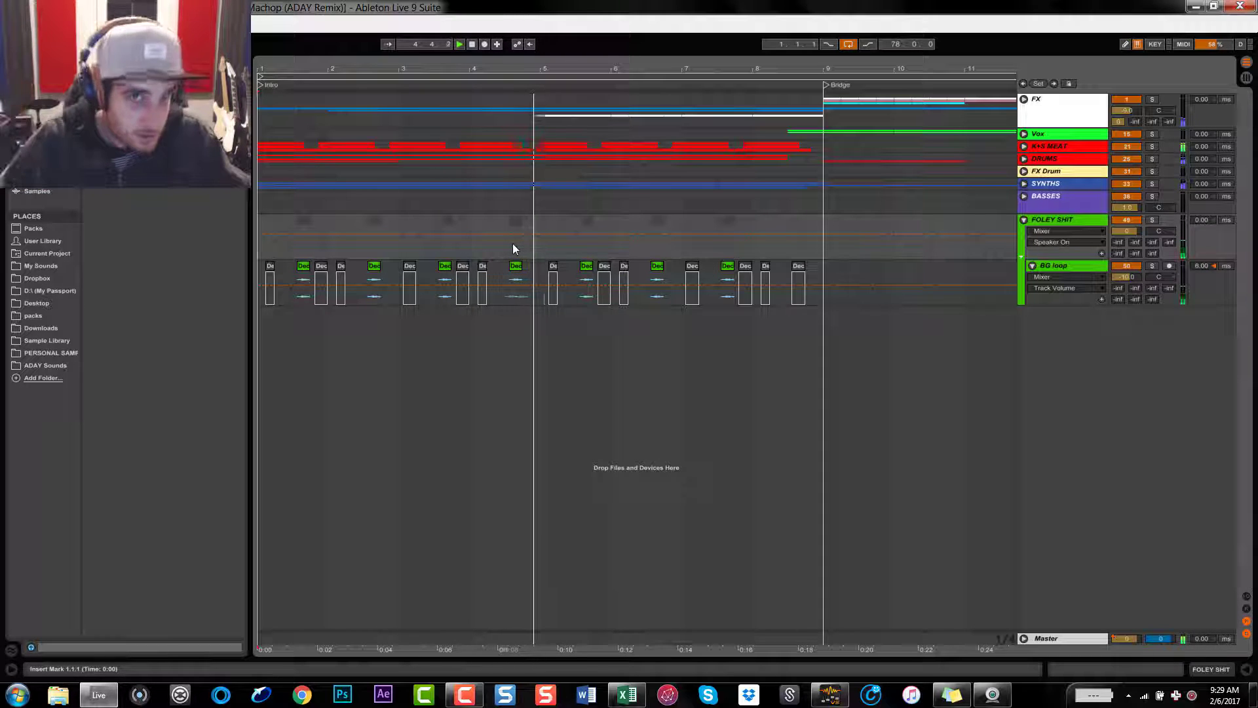
key(space)
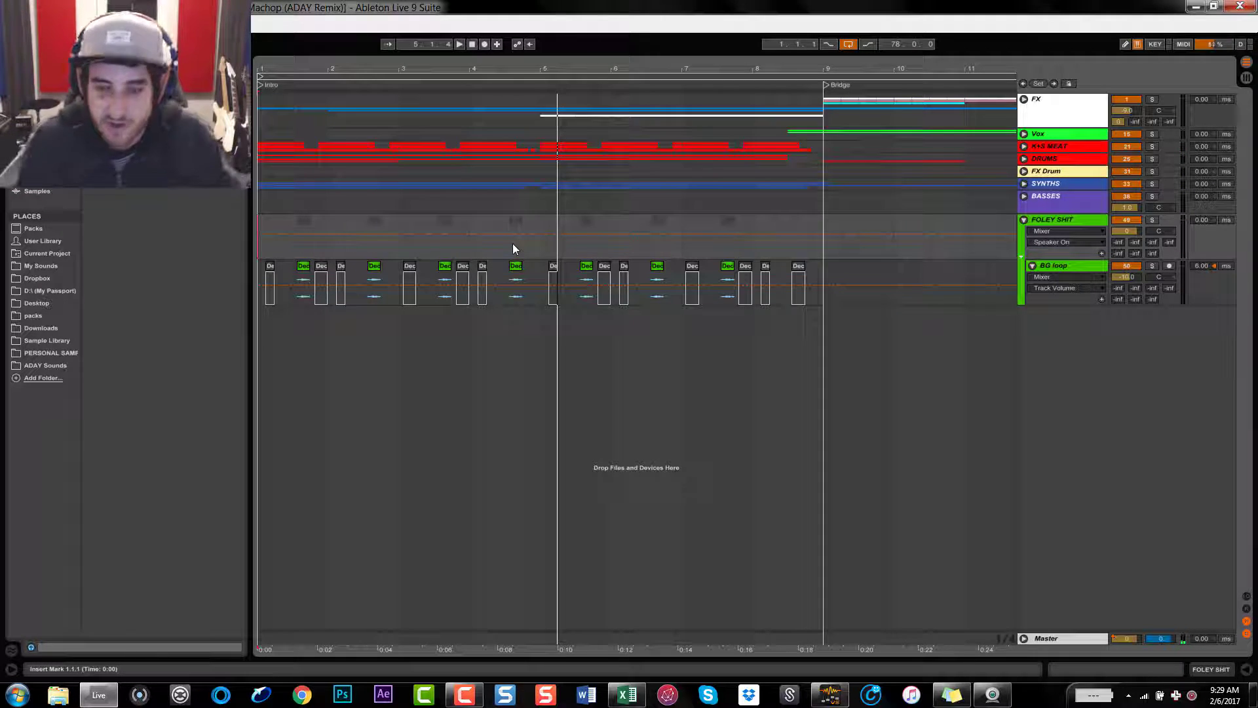
Fold the BG loop track and the FOLEY SHIT group, and show the full arrangement
click(1032, 265)
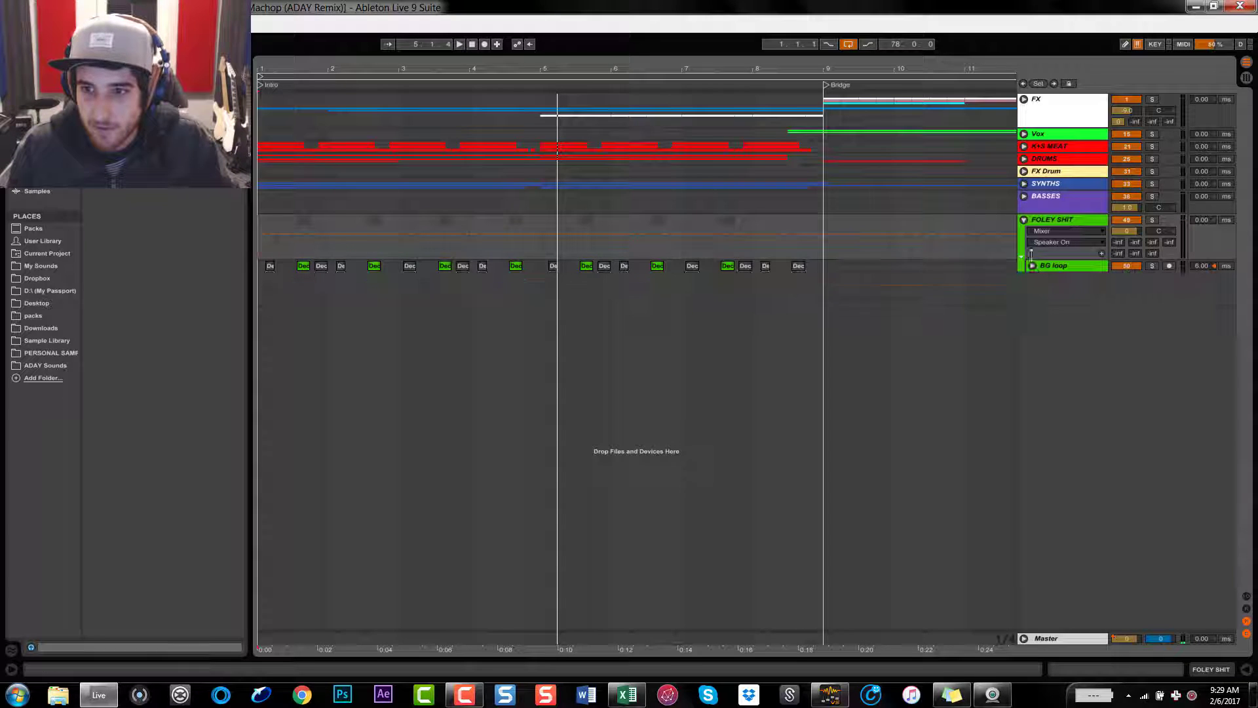
click(1024, 219)
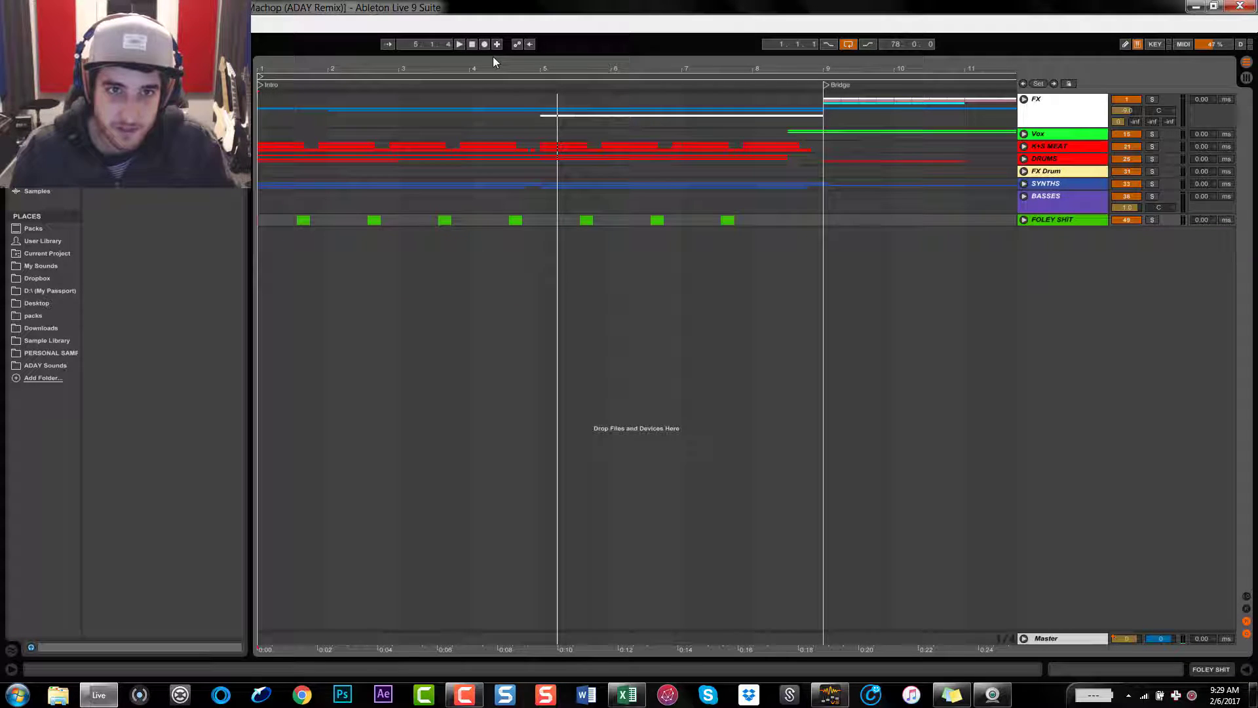
drag(511, 68, 359, 55)
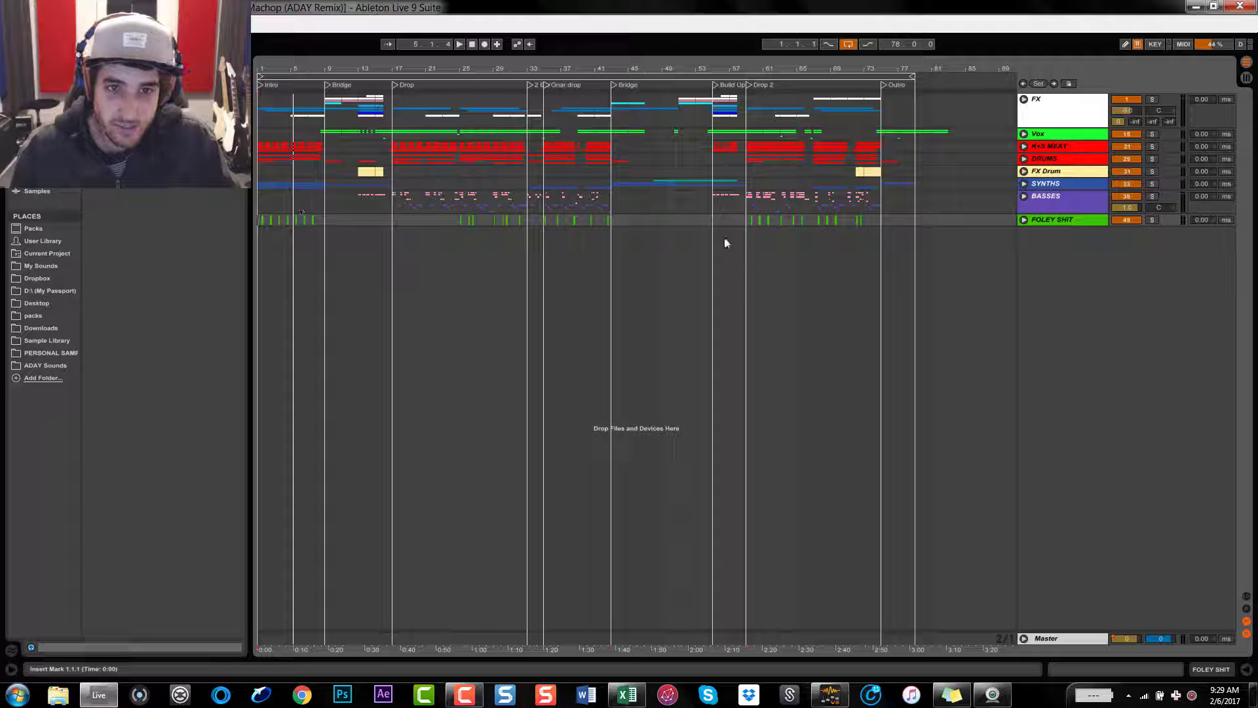
Examine the 2 Bar TAG section up close by selecting bars 33 to 35 on the K+S MEAT group
click(748, 206)
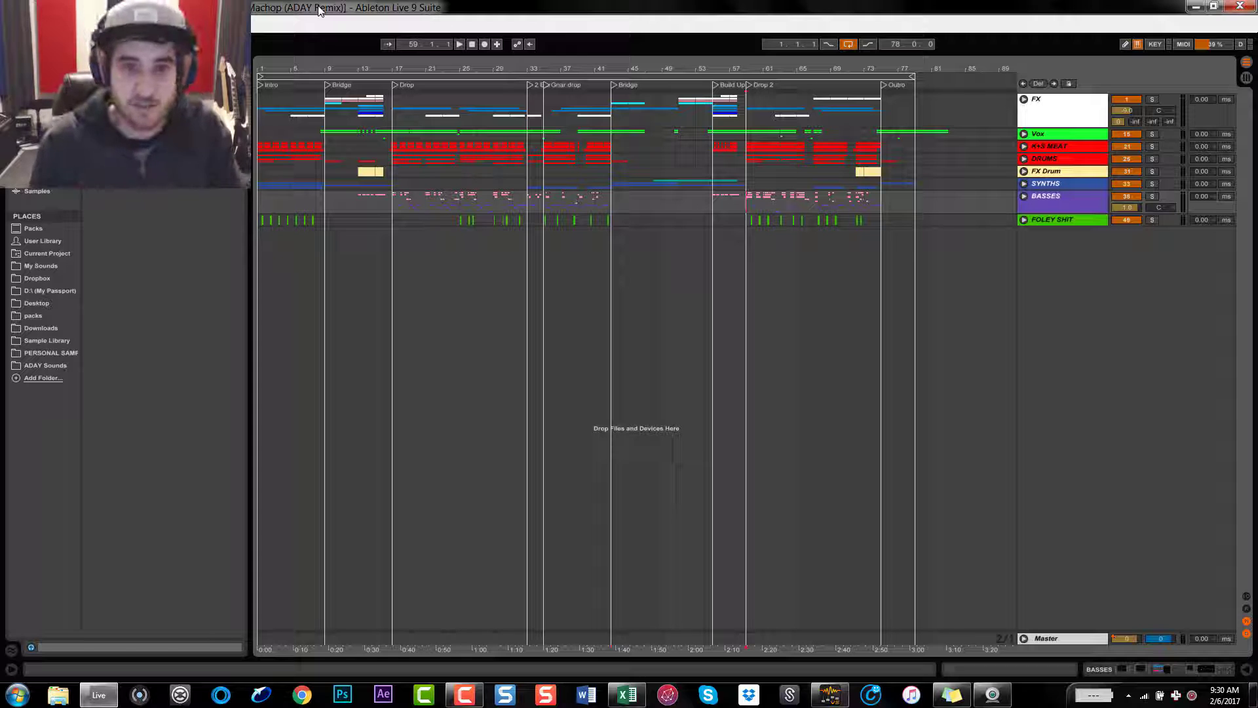
click(400, 77)
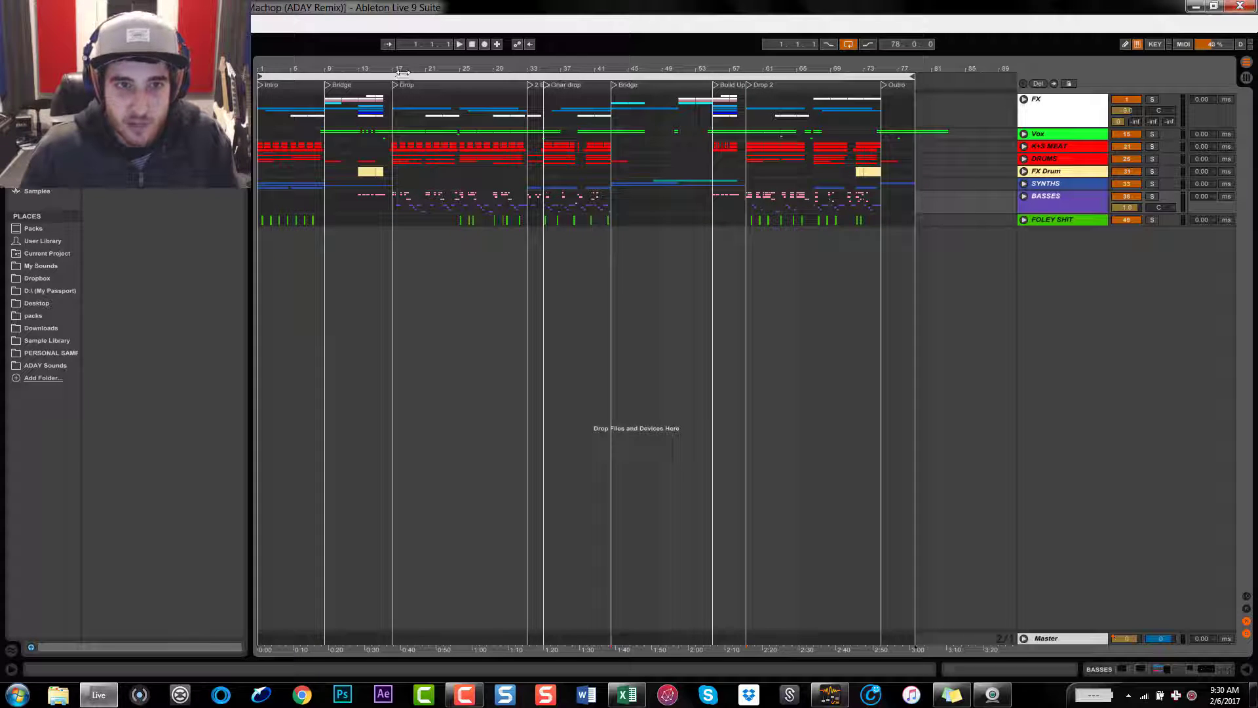
double_click(401, 68)
drag(576, 69, 573, 110)
drag(530, 148, 590, 149)
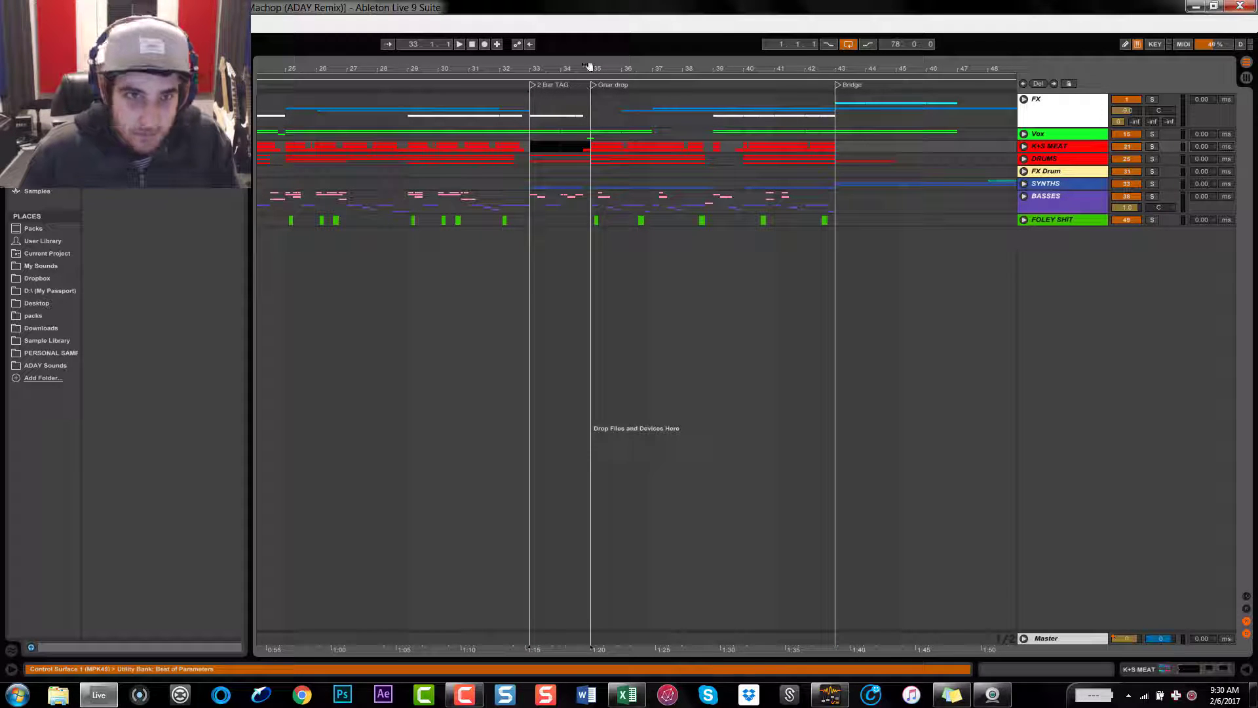
drag(590, 66, 590, 24)
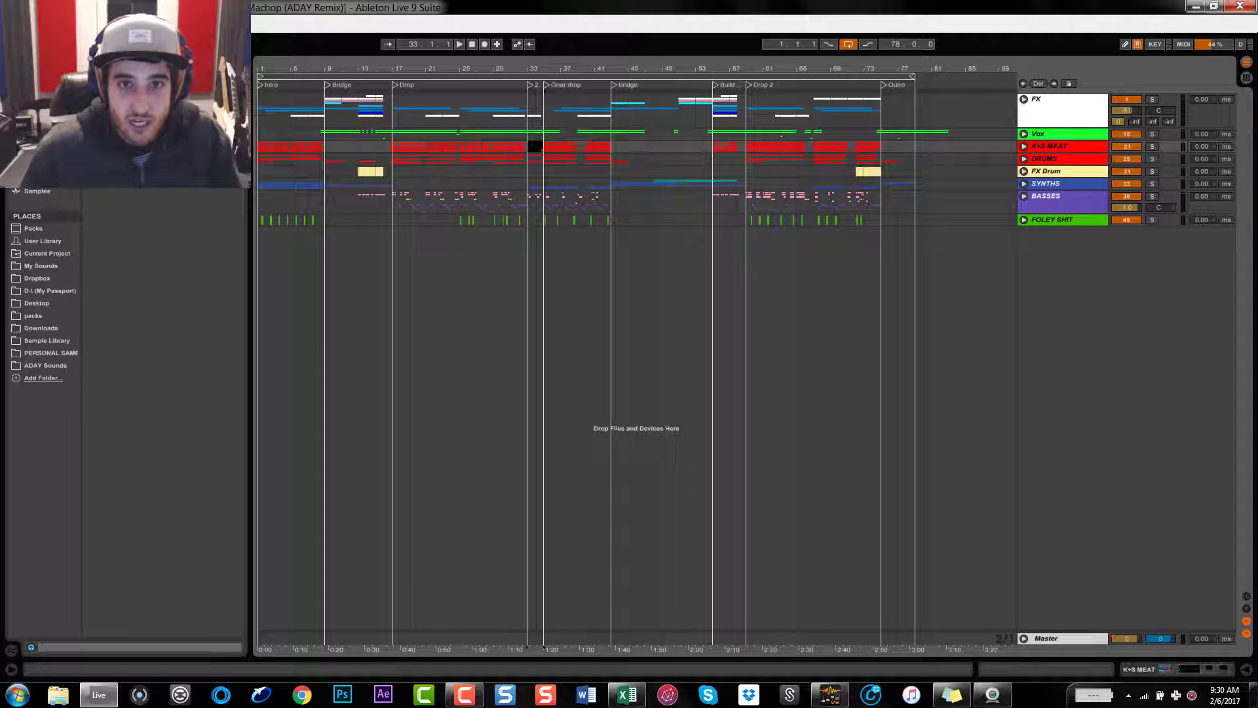
Inspect the FX group in the 2 Bar TAG and the K+S MEAT and SYNTHS groups around bar 49 of the second bridge
click(532, 110)
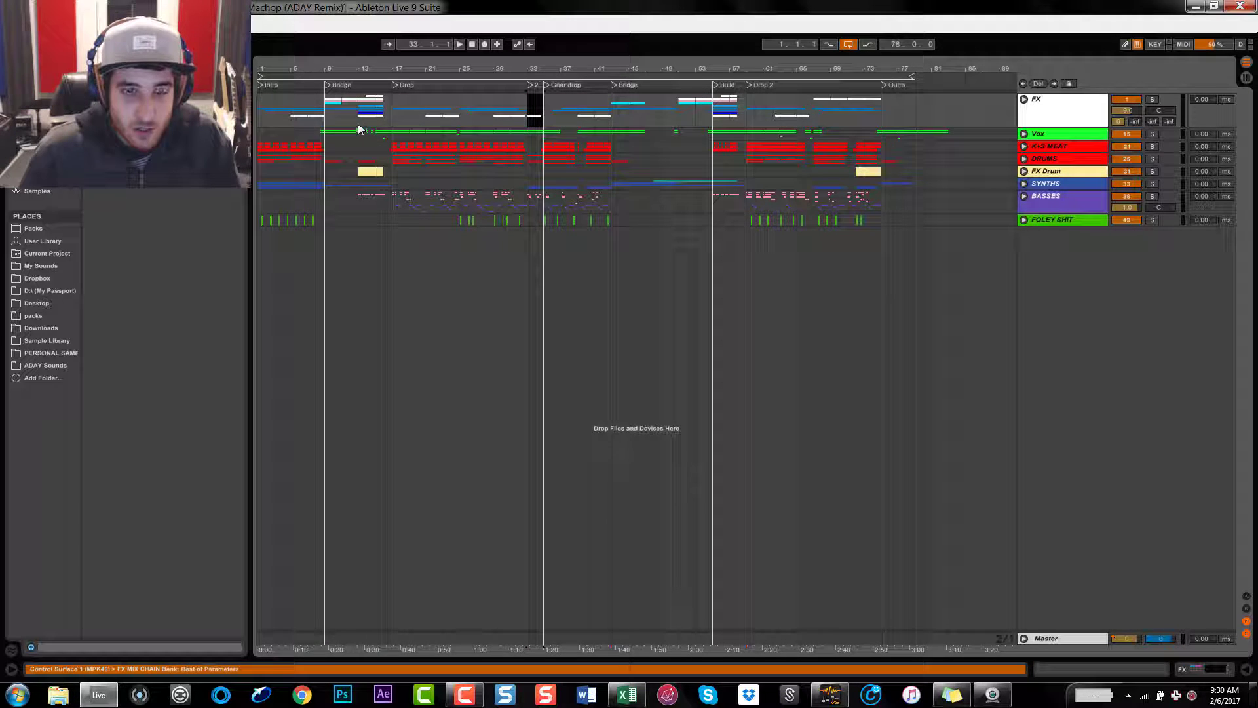
click(664, 150)
drag(670, 151, 664, 149)
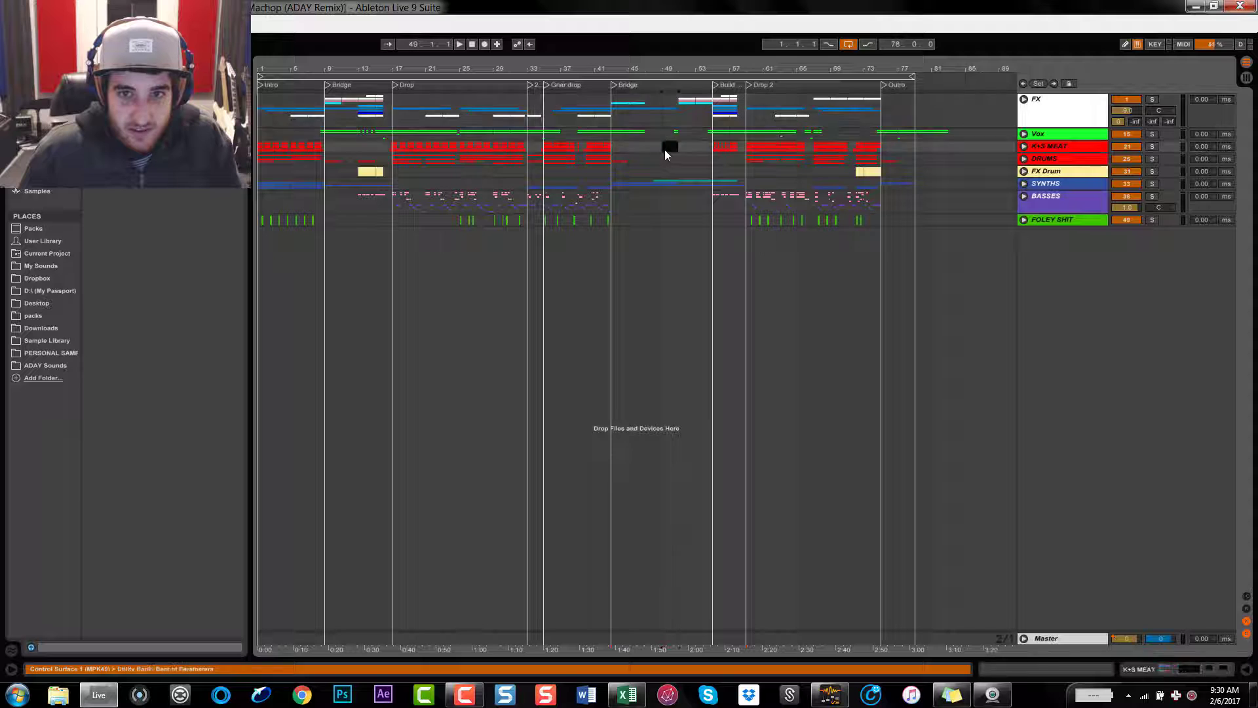
click(677, 186)
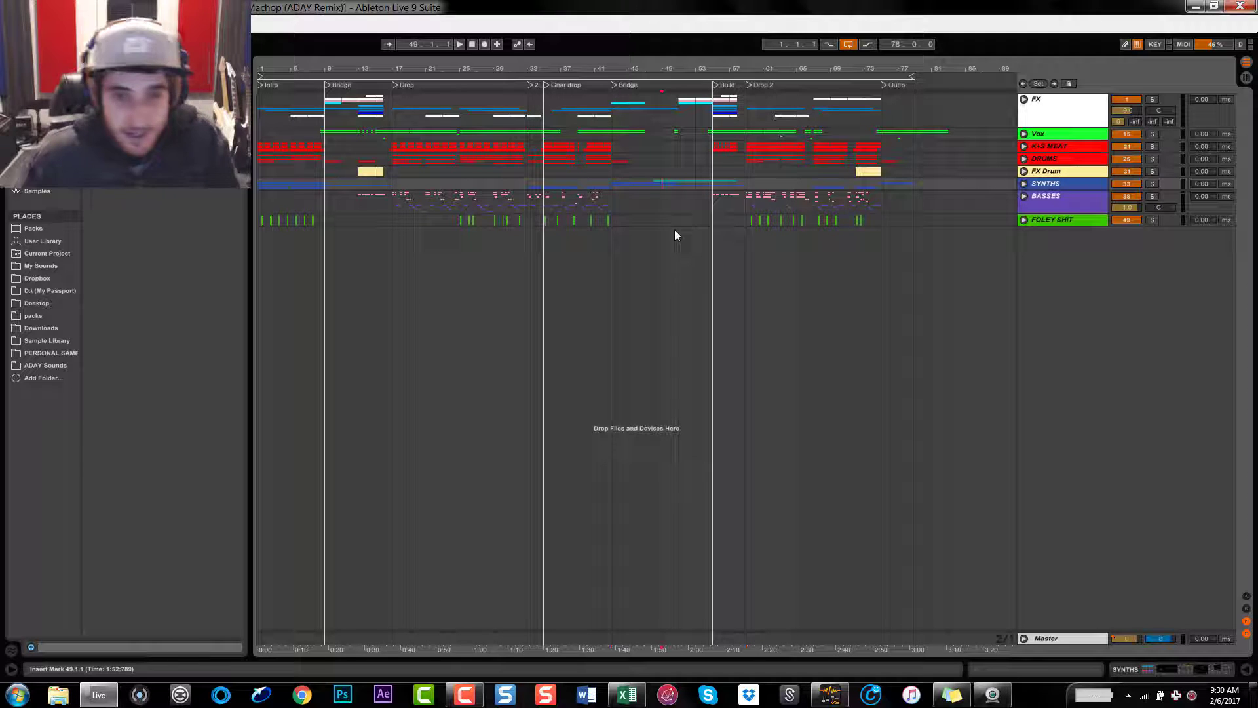
Highlight the span from the drop to the second bridge on the FX Drum group, and select its bars 33 to 35
click(549, 172)
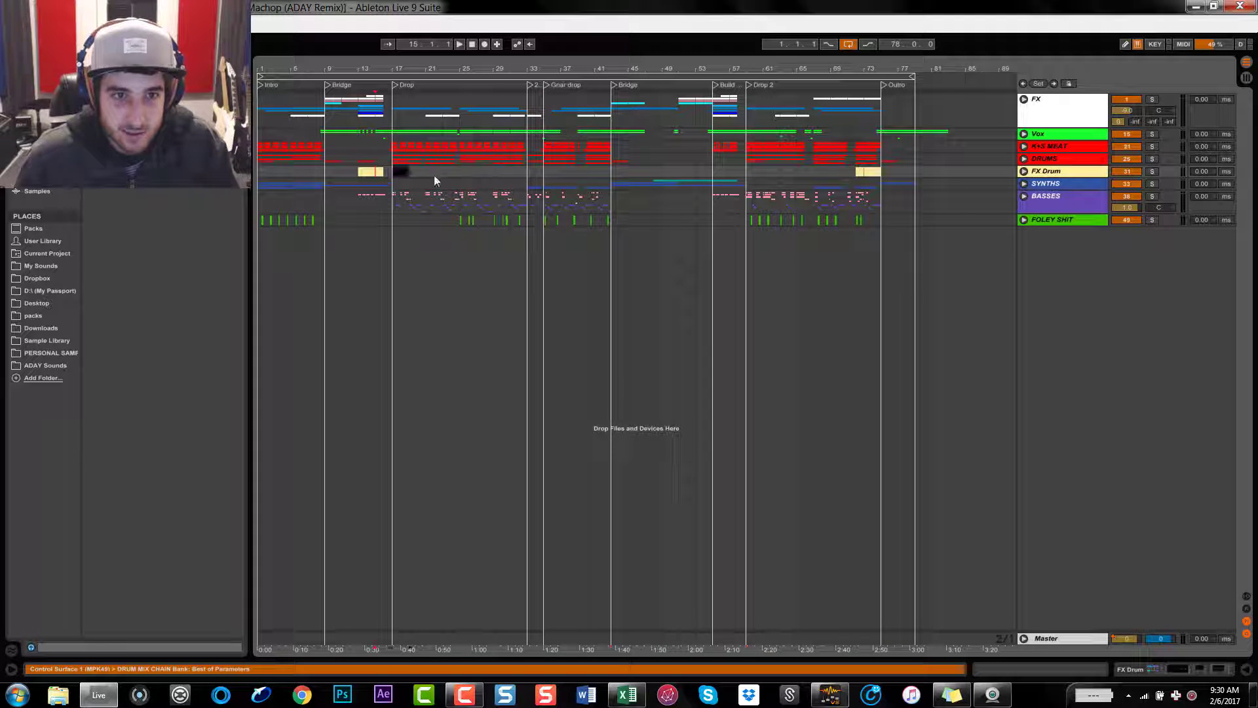
drag(434, 181, 614, 184)
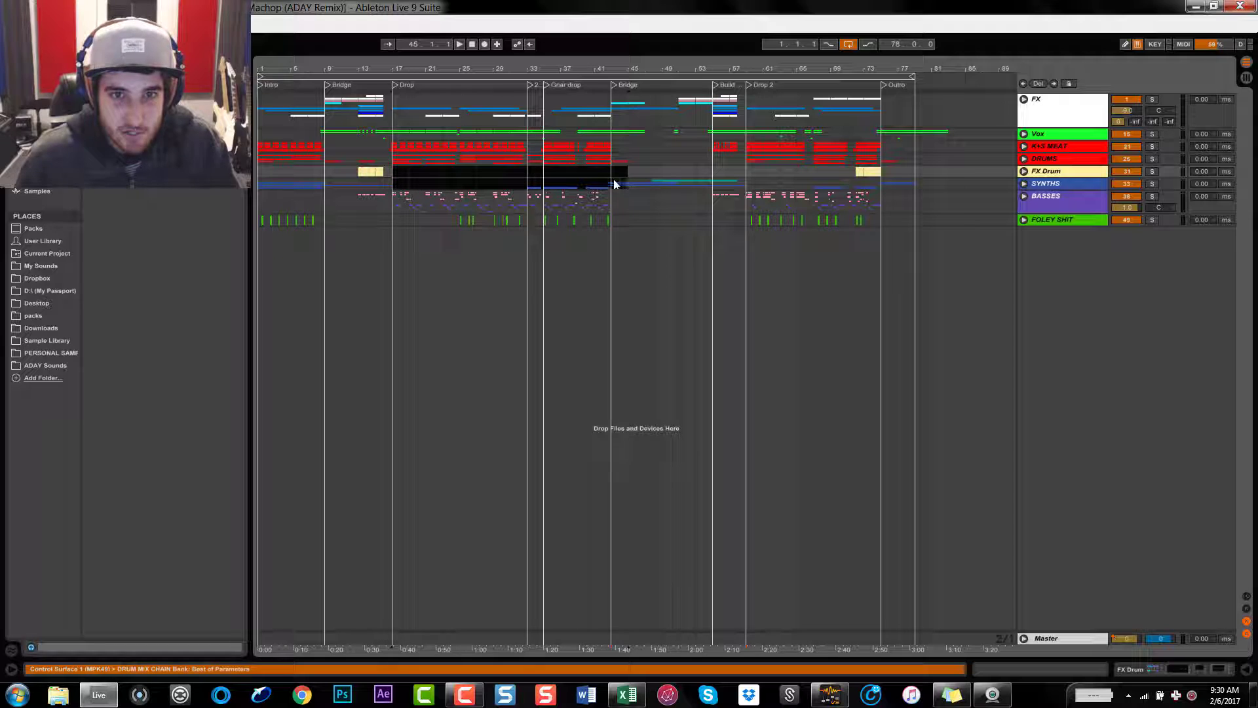
click(541, 176)
drag(543, 172, 526, 172)
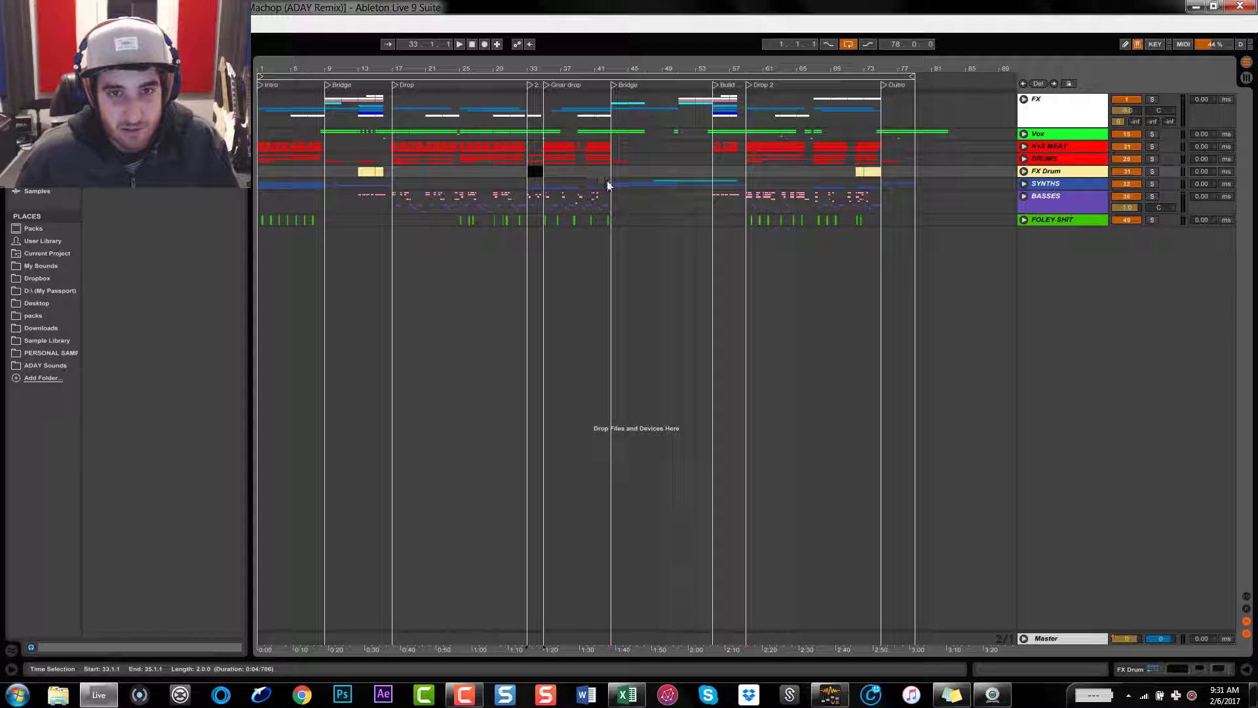
Highlight bars 33 to 35 on the FOLEY SHIT group, and select the full arrangement from 1.1.1 to 79.1.1
click(568, 77)
drag(568, 67, 571, 82)
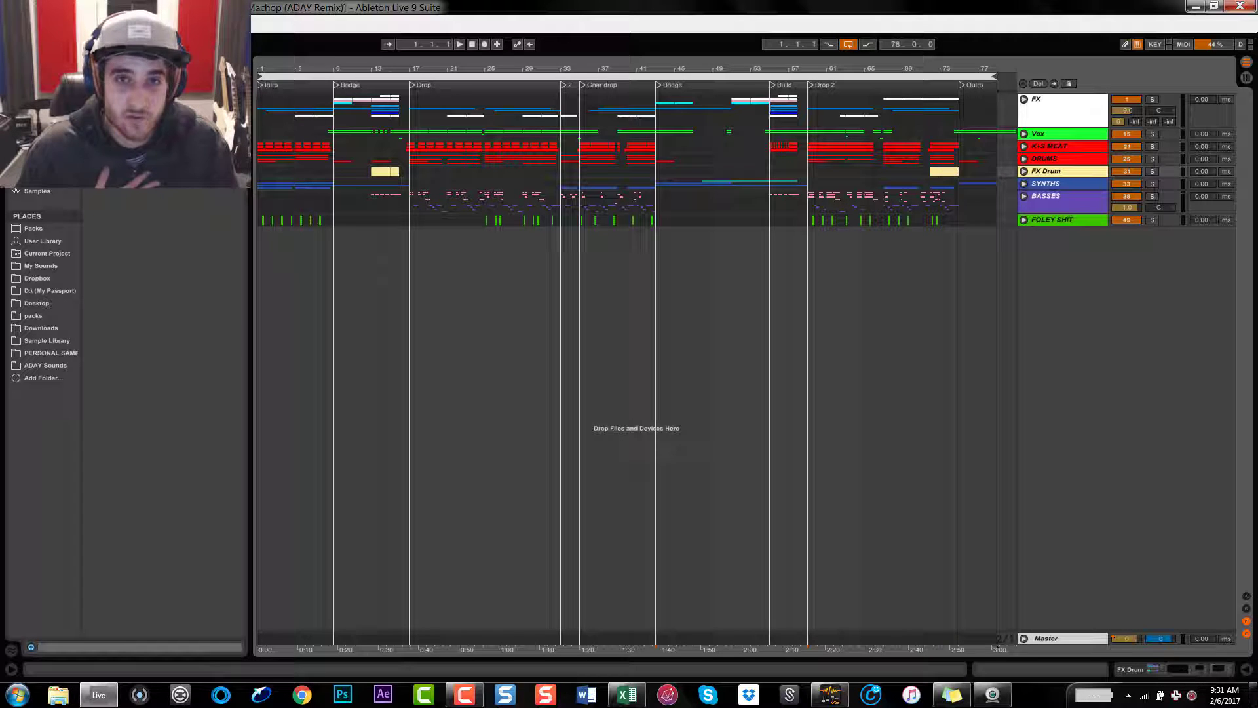
click(531, 75)
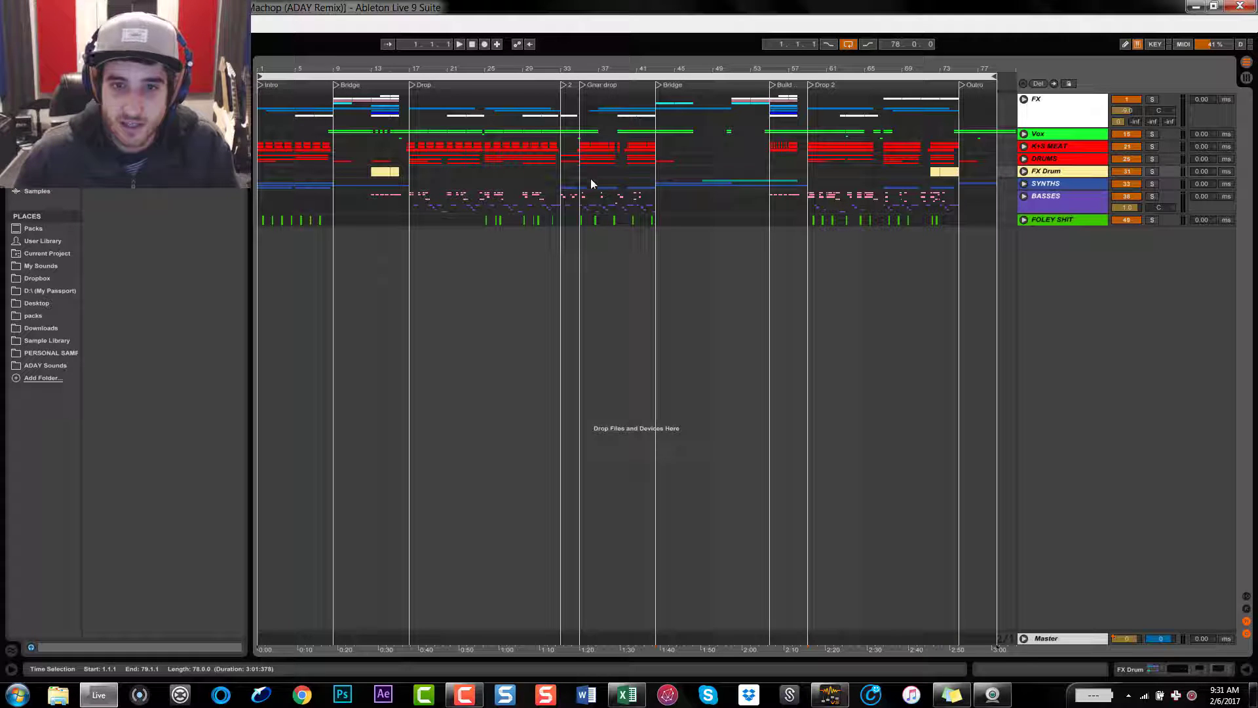
drag(580, 246, 565, 247)
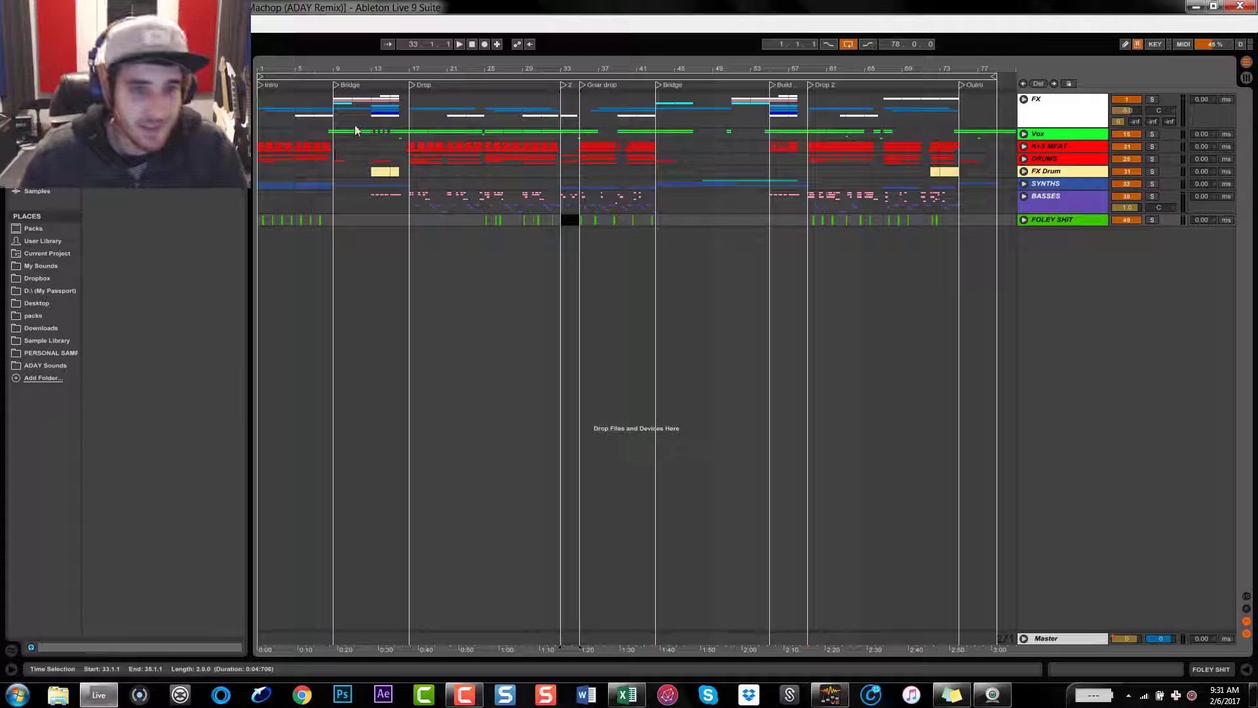
click(365, 76)
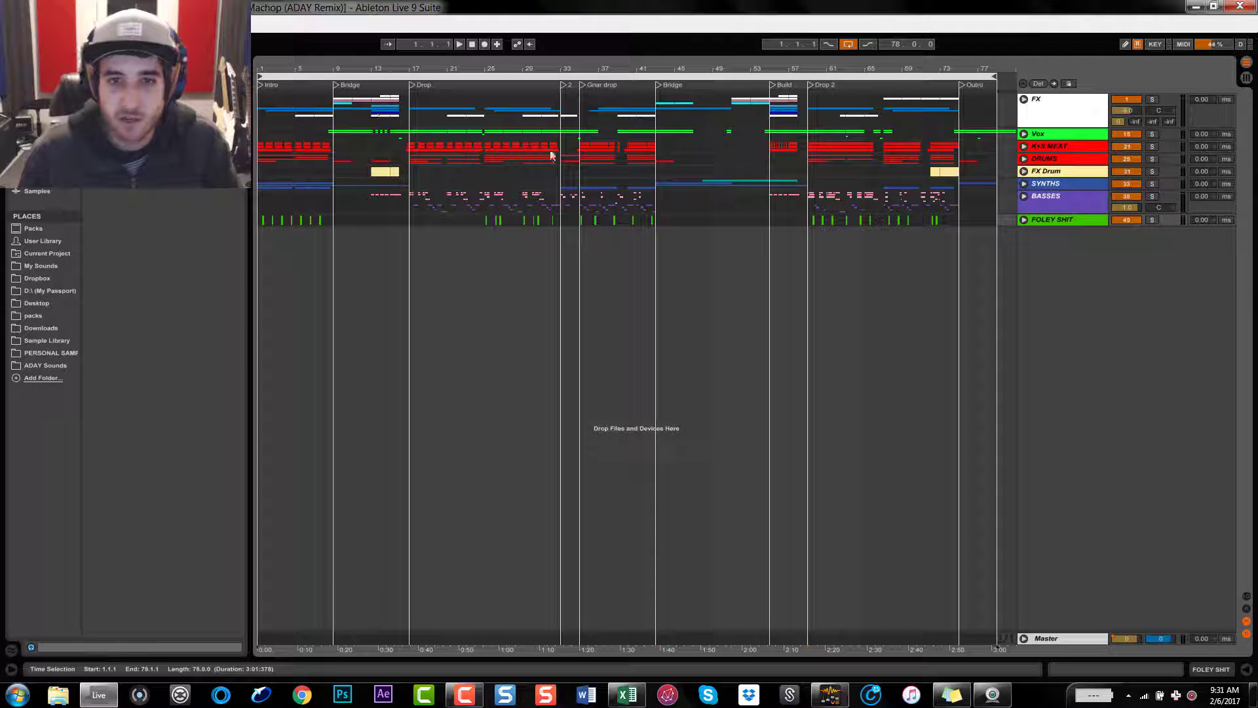
Highlight the 2 Bar TAG on the FX Drum and K+S MEAT groups, and reselect the whole loop range
drag(581, 169, 559, 171)
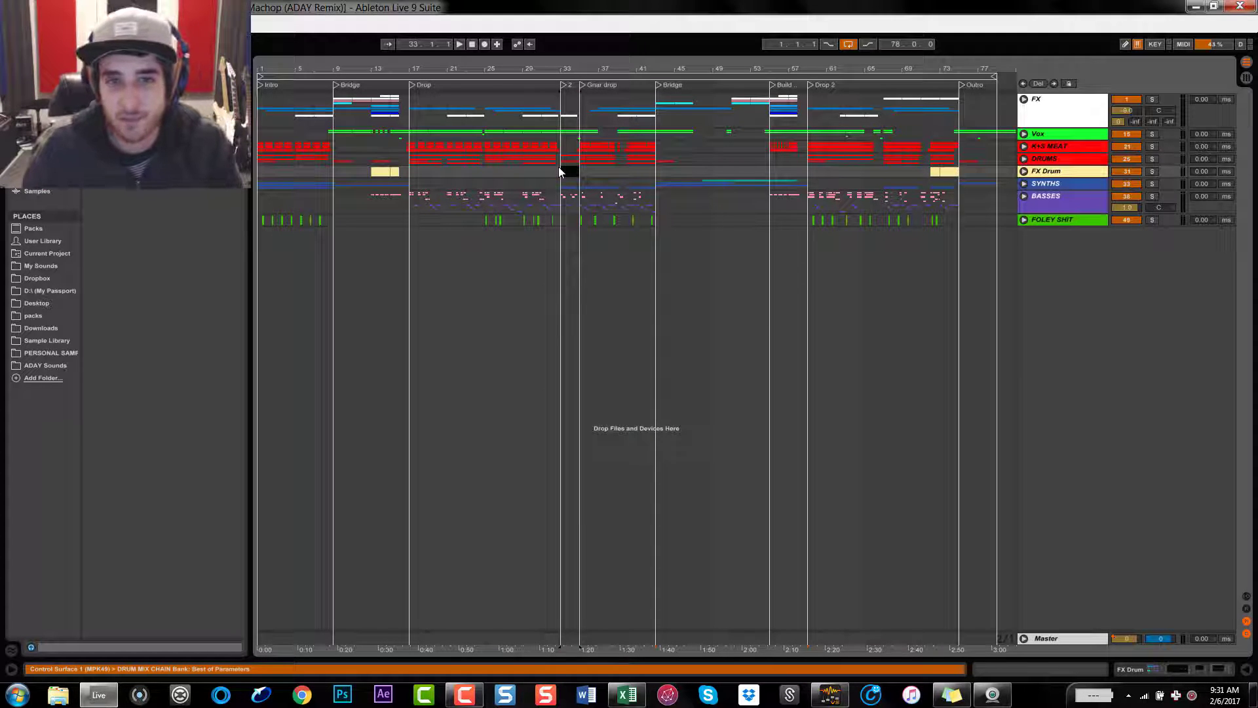
shift+click(579, 163)
click(576, 148)
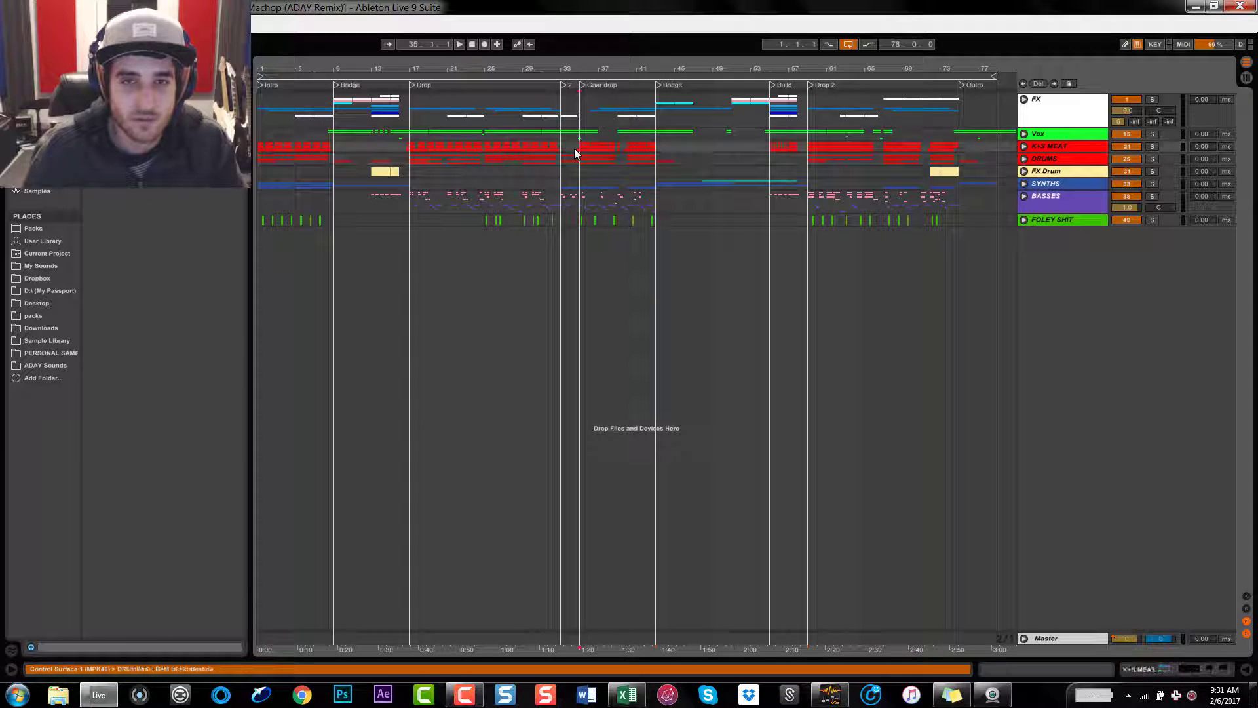
drag(564, 148, 573, 145)
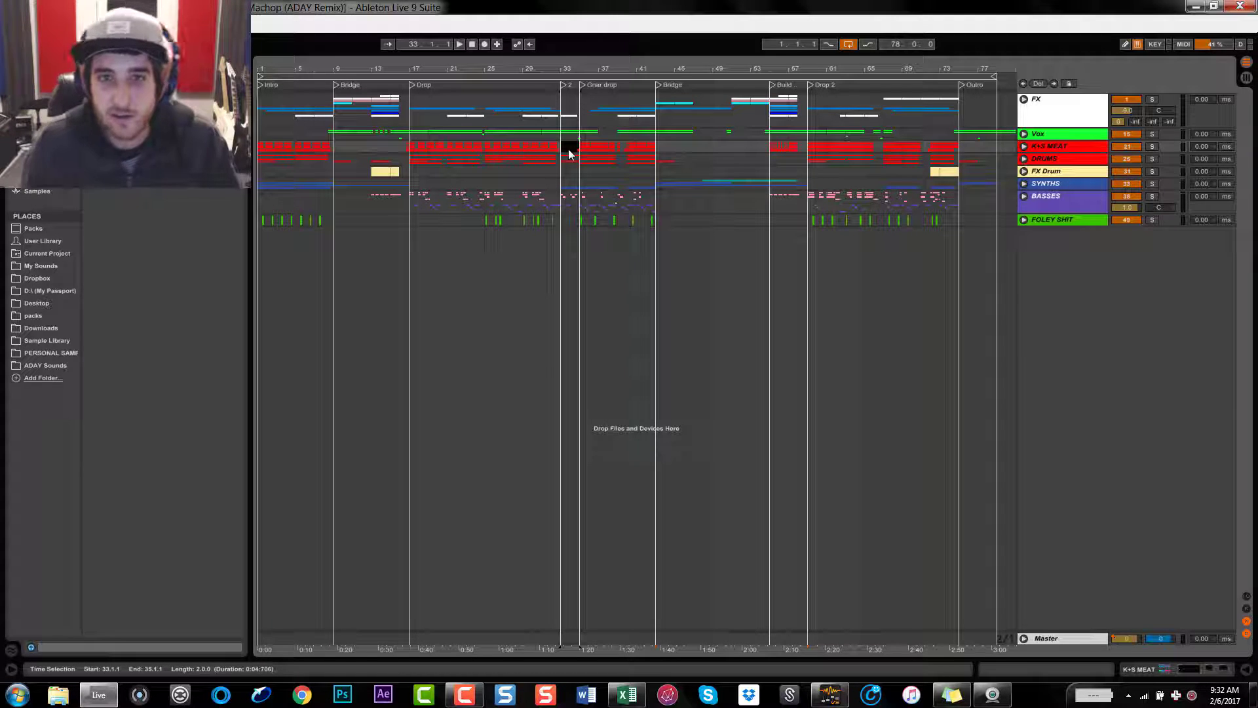
click(568, 77)
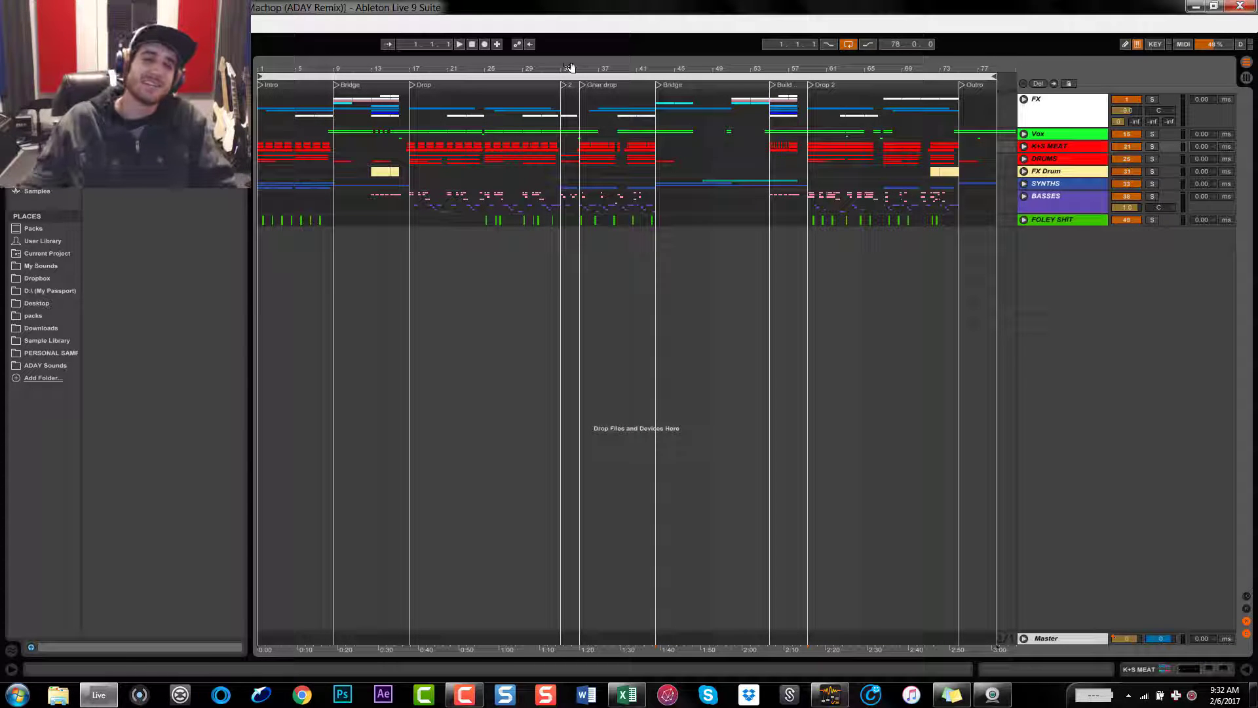